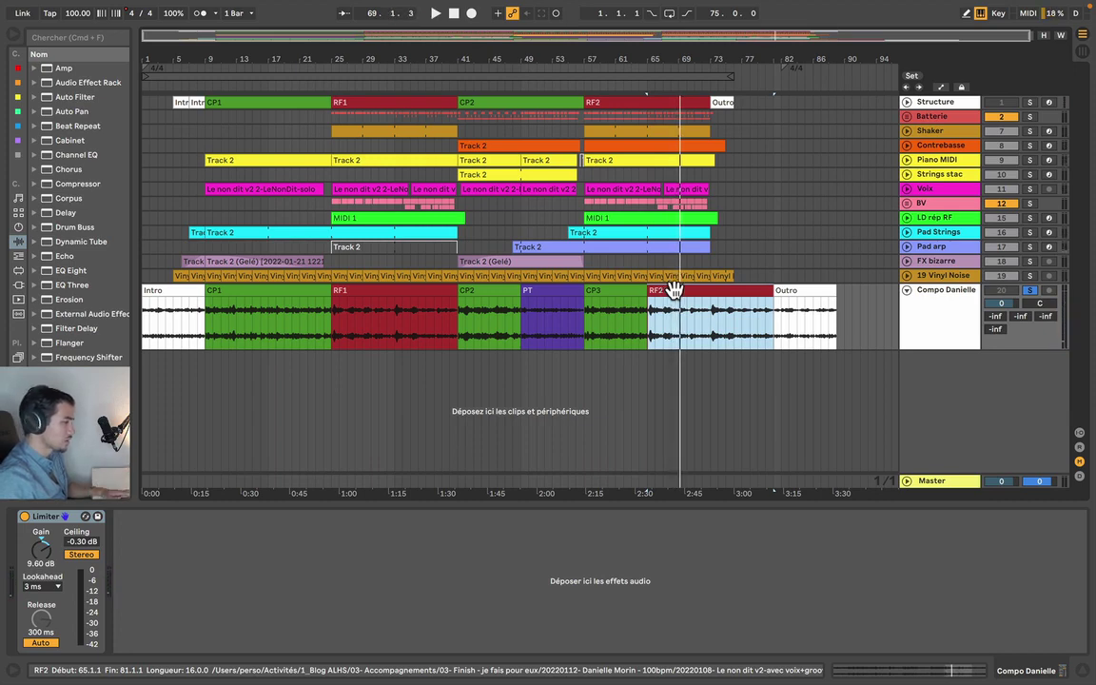
Turn off solo on the original composition track (track 20) and show the Piano MIDI track's devices
{"action": "left_click", "coordinate": [1029, 290]}
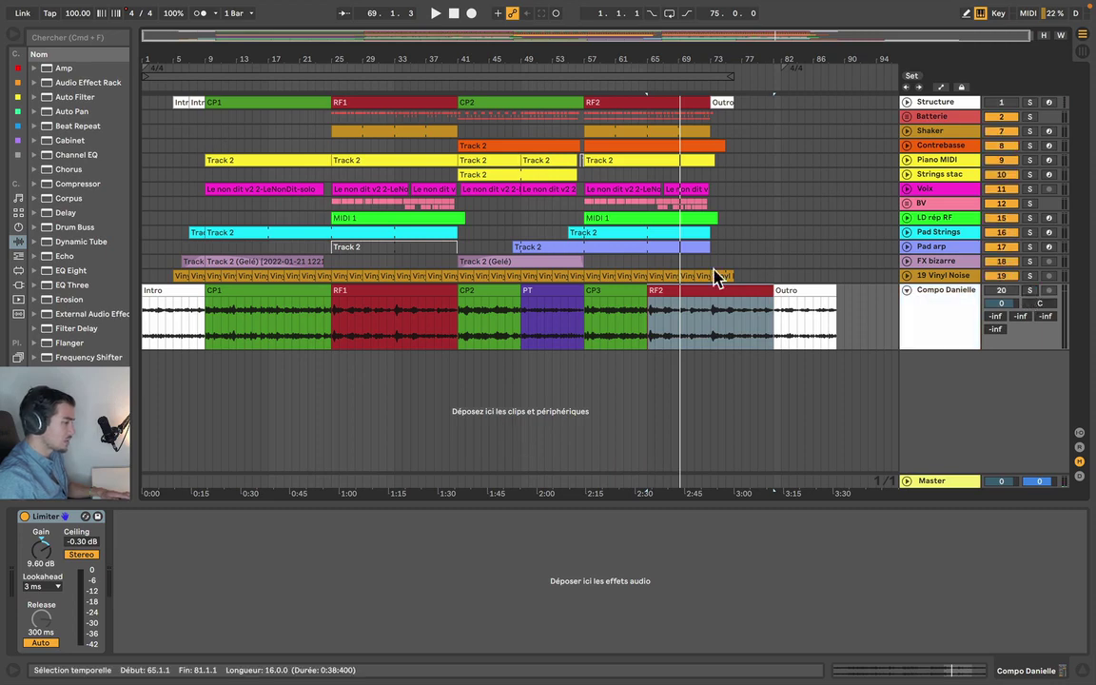
{"action": "left_click", "coordinate": [946, 191]}
{"action": "left_click", "coordinate": [962, 162]}
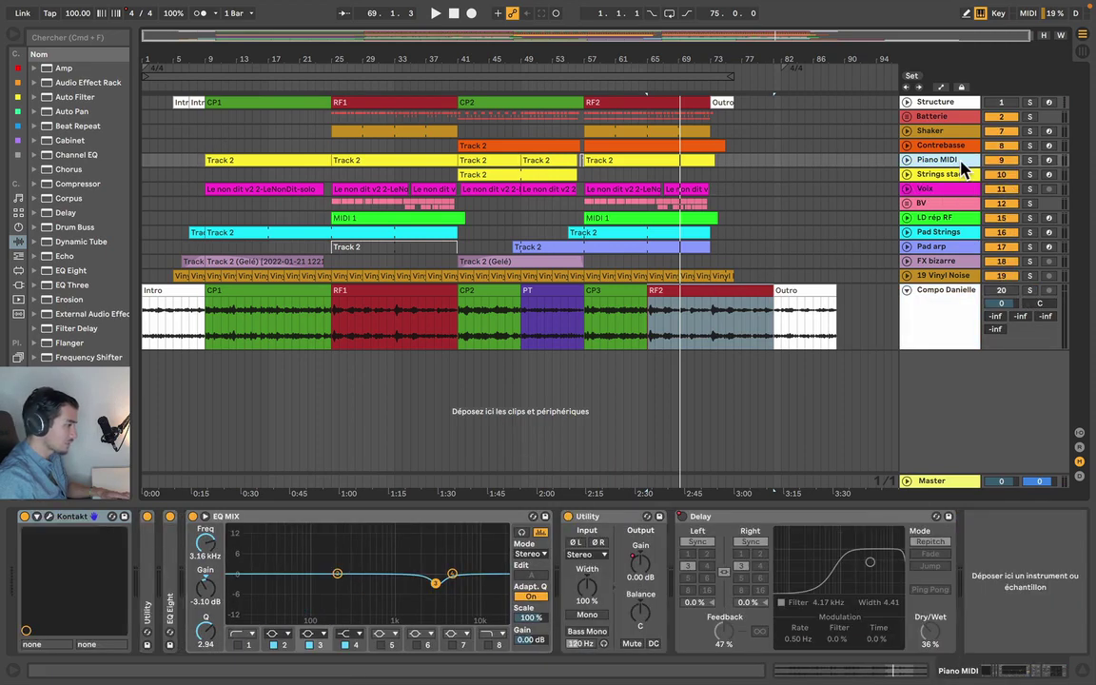
Look inside the BV group and at the Voix track's devices, leaving the group collapsed
{"action": "left_click", "coordinate": [937, 203]}
{"action": "left_click", "coordinate": [907, 204]}
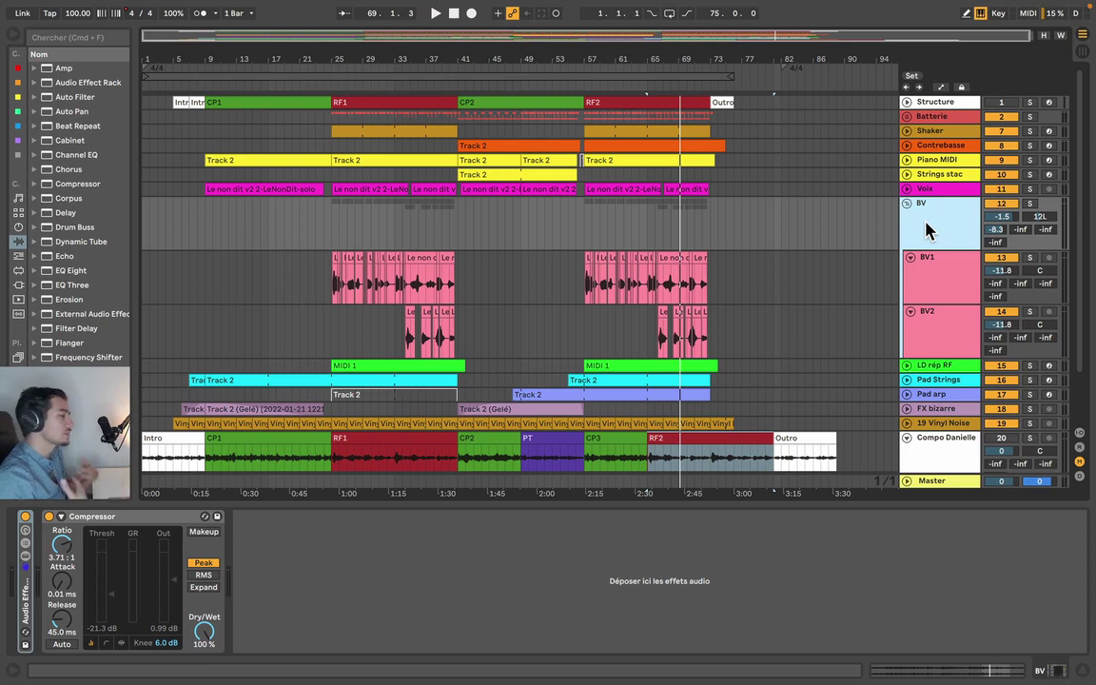
{"action": "left_click", "coordinate": [940, 190]}
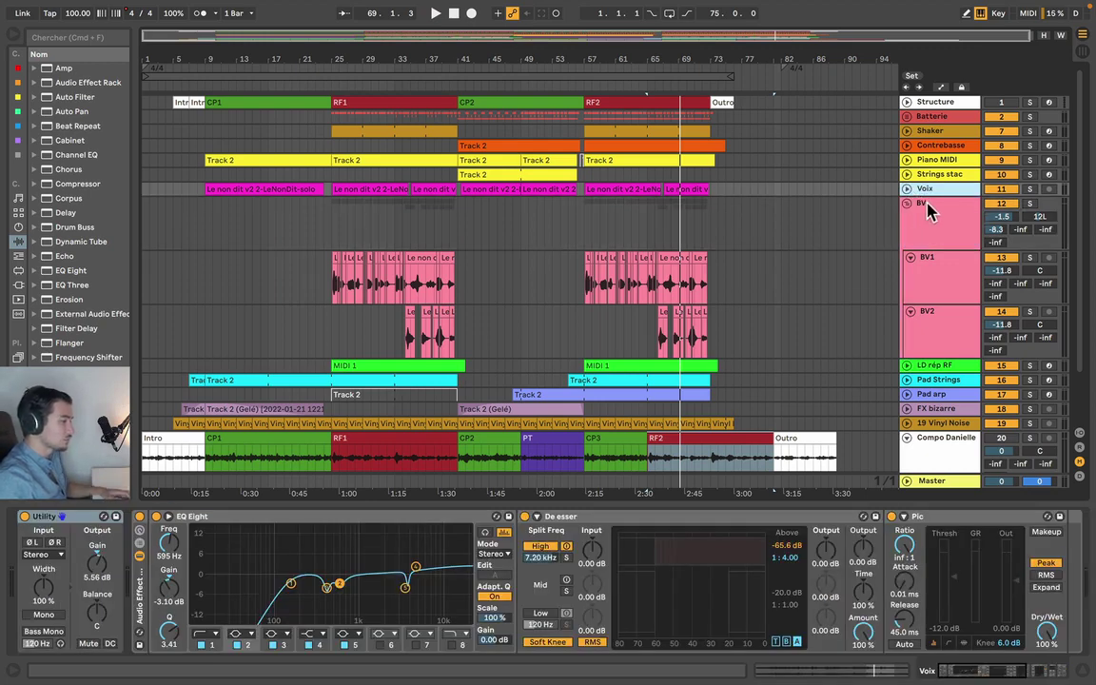
{"action": "left_click", "coordinate": [907, 203]}
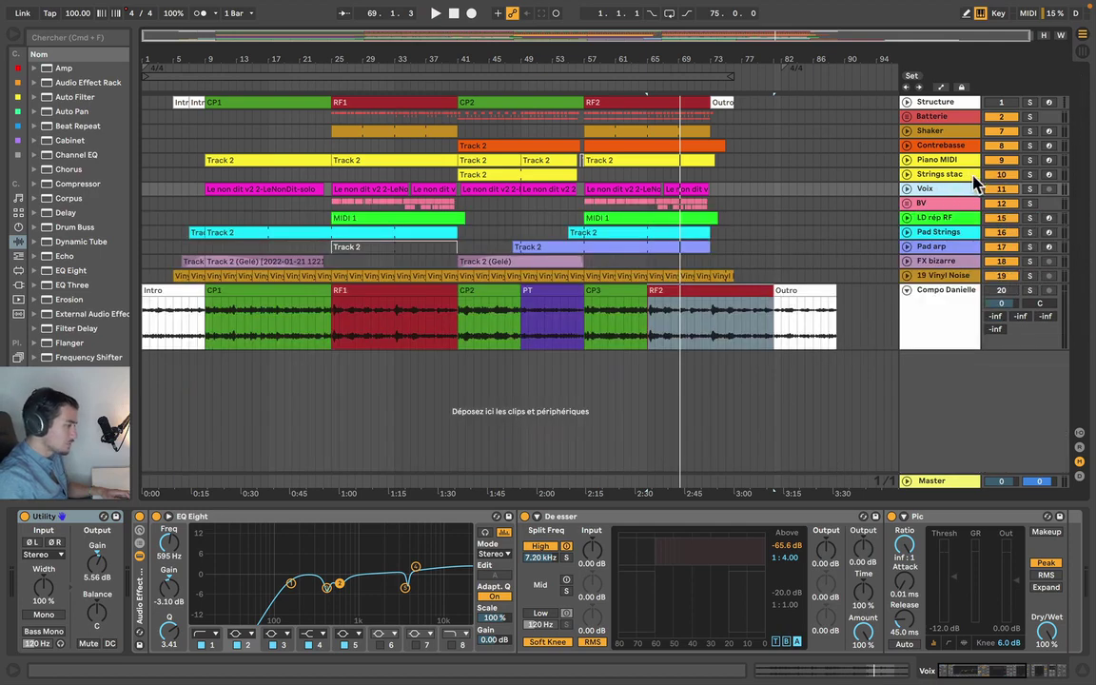
Mute every track except Piano MIDI, Voix and BV
{"action": "left_click", "coordinate": [997, 181]}
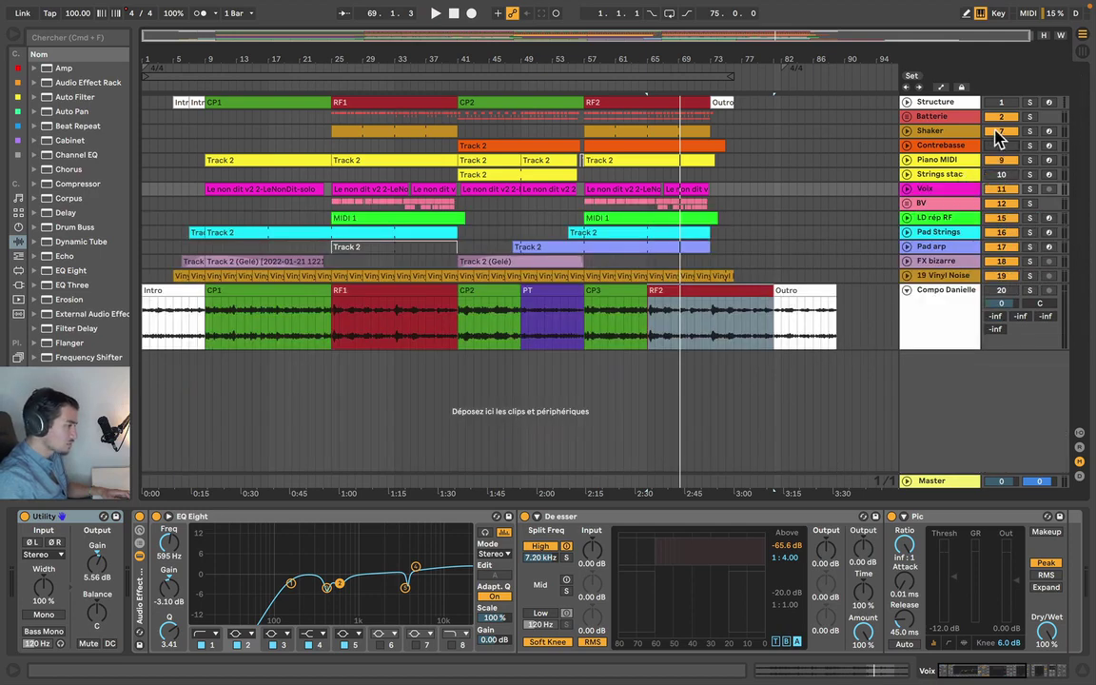
{"action": "left_click", "coordinate": [742, 160]}
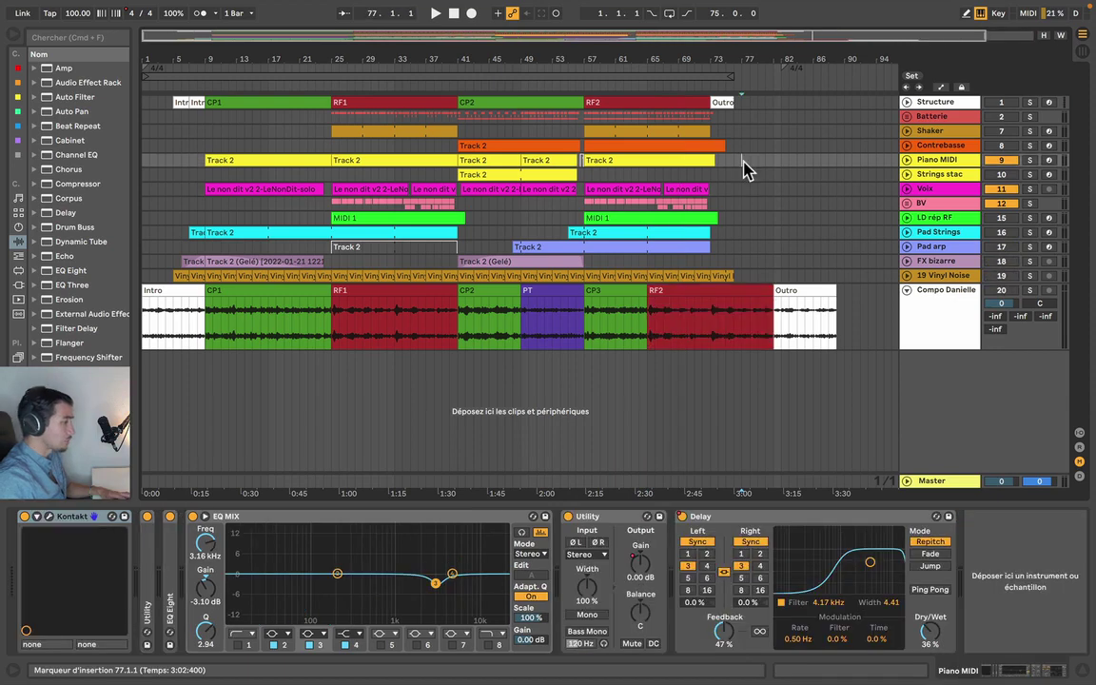
Expand the BV group and the Voix track to compare the backing and lead vocal waveforms around bar 57
{"action": "left_click", "coordinate": [908, 204]}
{"action": "left_click_drag", "start_coordinate": [560, 50], "coordinate": [474, 55]}
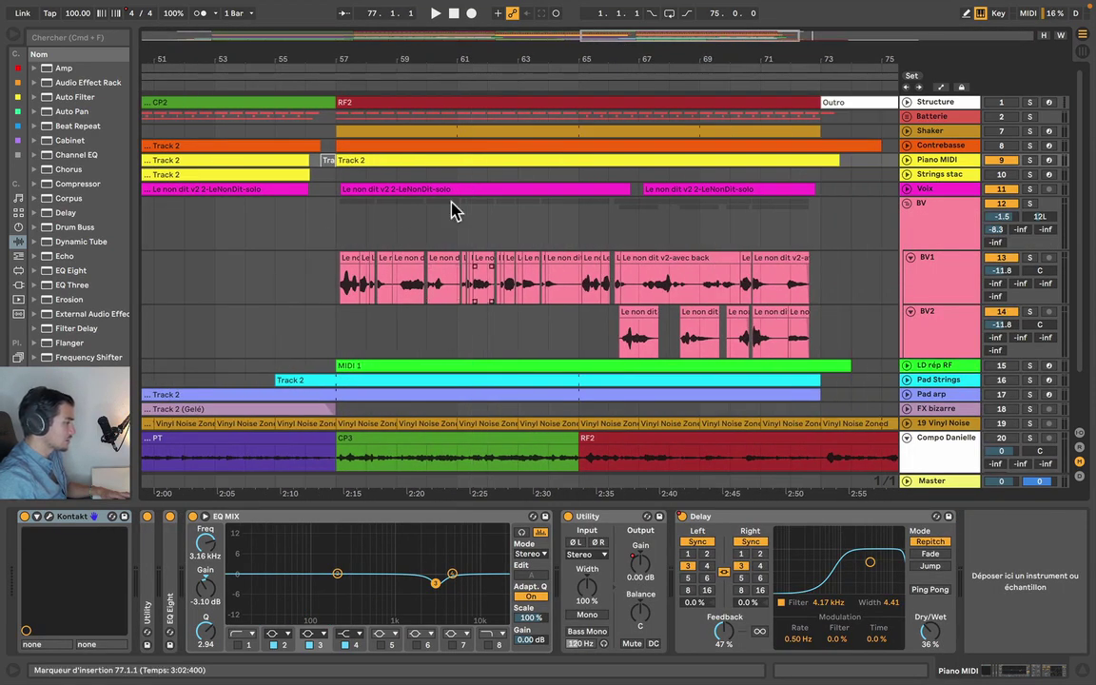
{"action": "left_click_drag", "start_coordinate": [304, 52], "coordinate": [887, 240]}
{"action": "scroll", "coordinate": [818, 186], "scroll_direction": "up", "scroll_amount": 5}
{"action": "scroll", "coordinate": [697, 159], "scroll_direction": "down", "scroll_amount": 3}
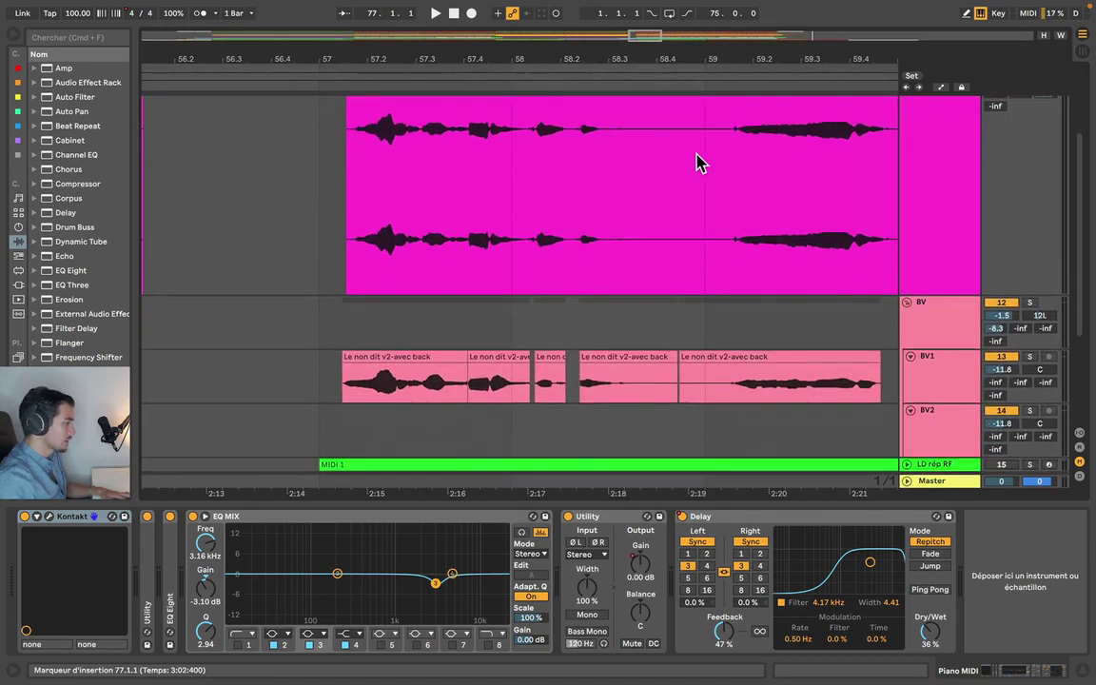
{"action": "scroll", "coordinate": [697, 162], "scroll_direction": "up", "scroll_amount": 3}
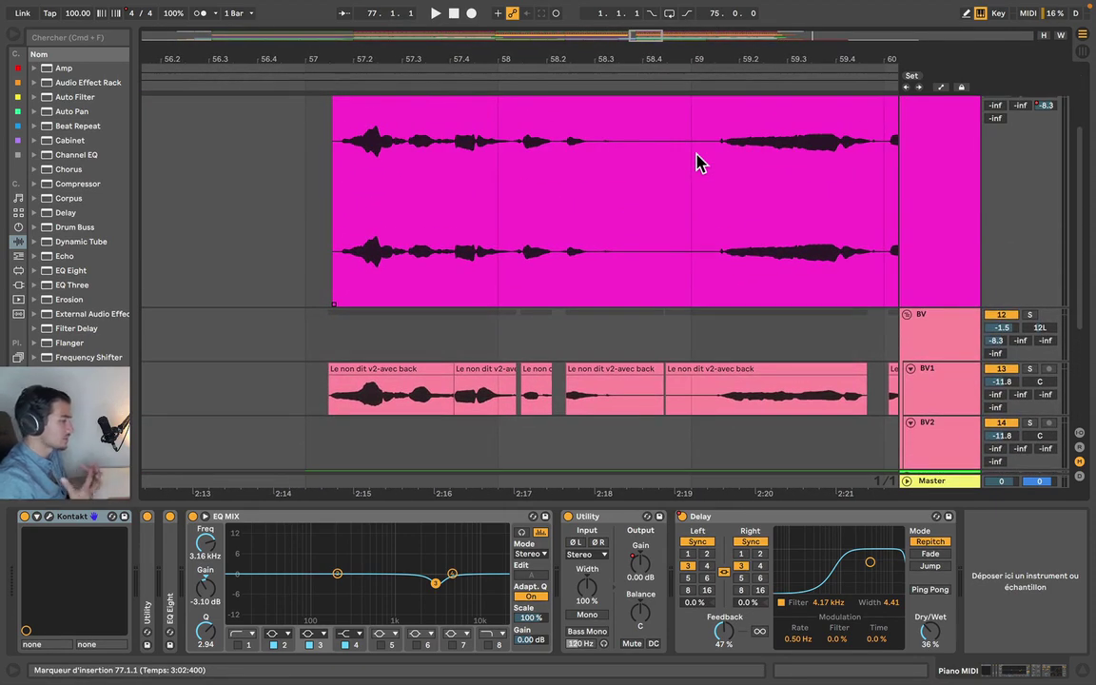
Extend the first BV1 clip of RF2 over the edited clips up to about bar 60.4 and play from bar 59
{"action": "left_click", "coordinate": [421, 369]}
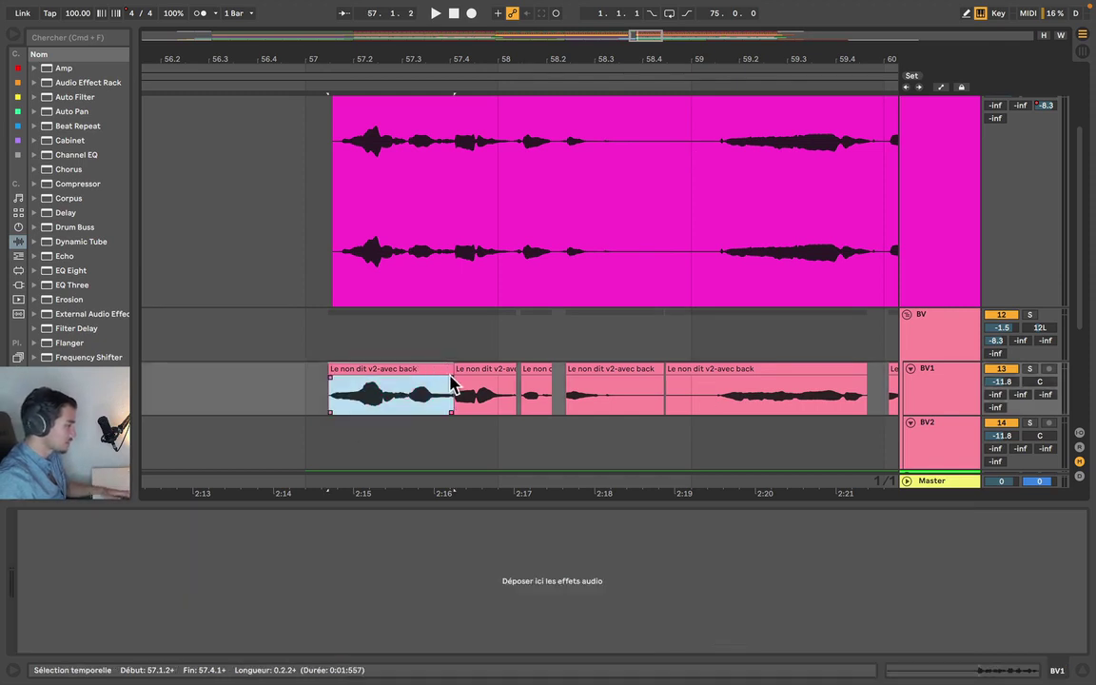
{"action": "left_click_drag", "start_coordinate": [446, 370], "coordinate": [894, 394]}
{"action": "left_click", "coordinate": [587, 409]}
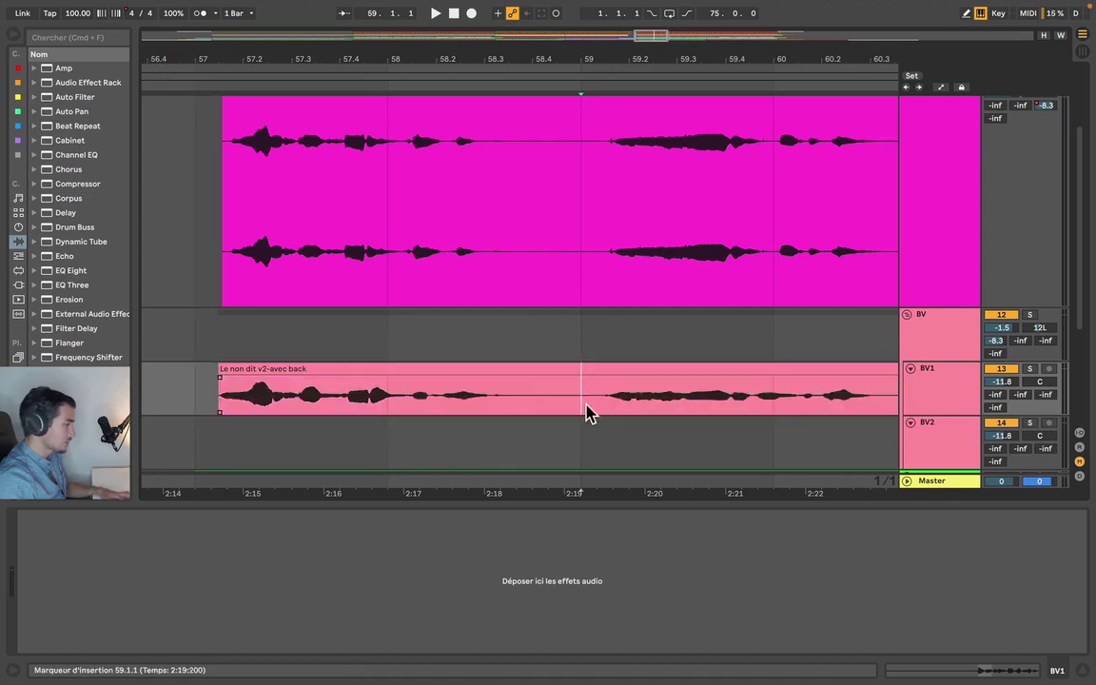
{"action": "key", "text": "space"}
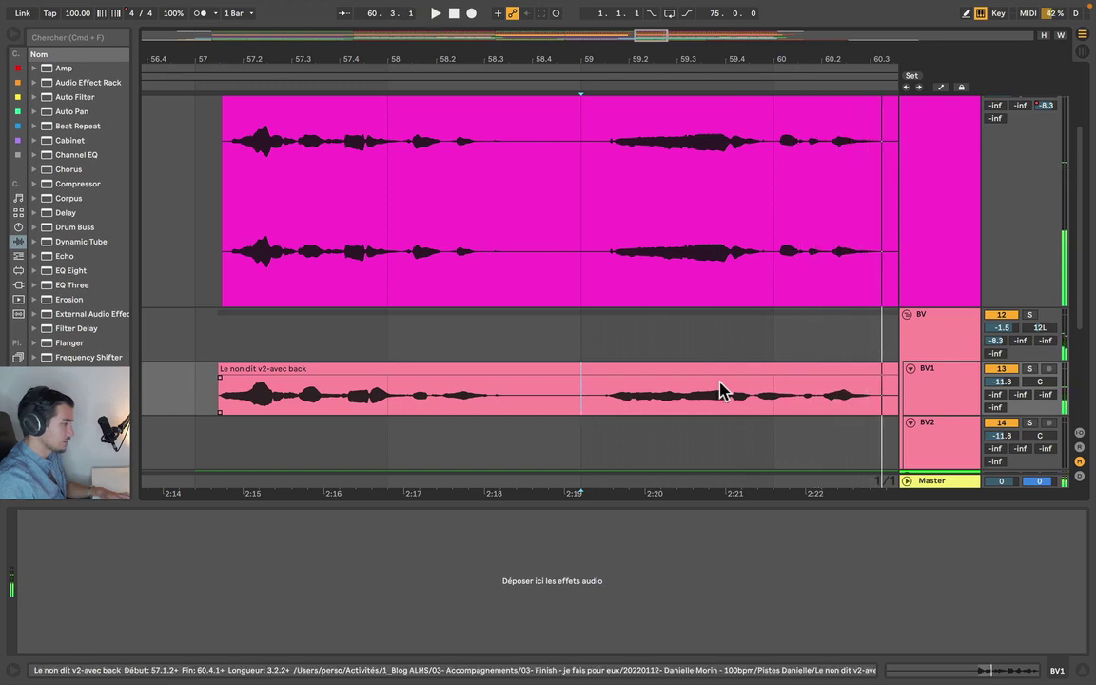
{"action": "left_click", "coordinate": [749, 415]}
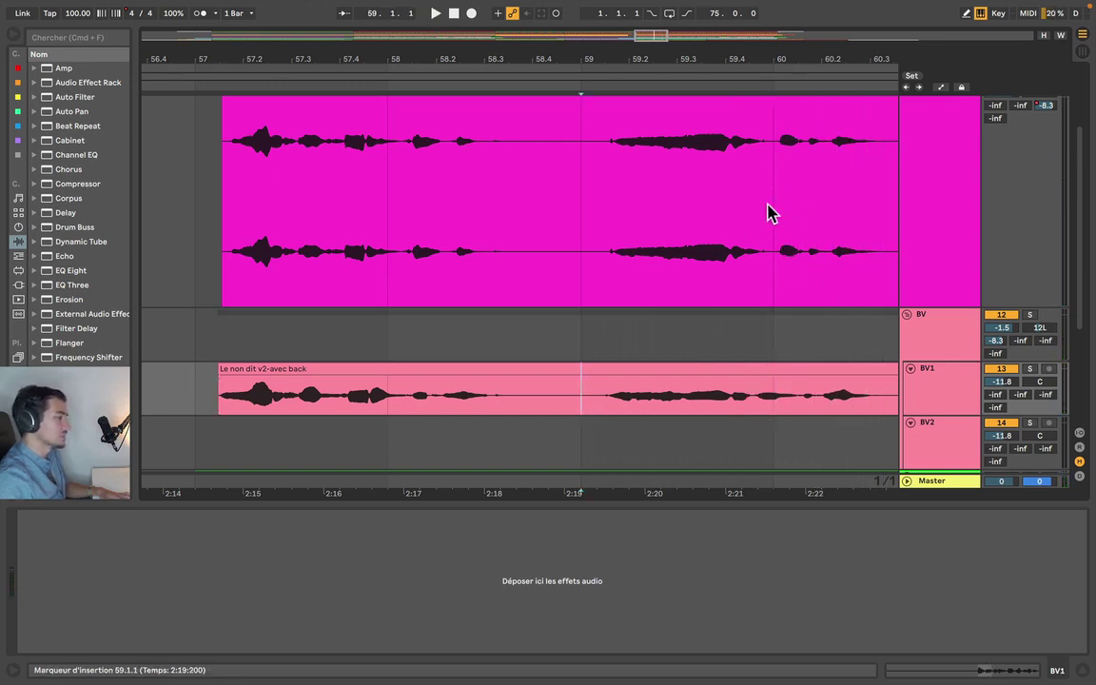
Undo the BV1 clip extension and play the edited backing vocals from bar 59
{"action": "scroll", "coordinate": [665, 347], "scroll_direction": "down", "scroll_amount": 5, "text": "super"}
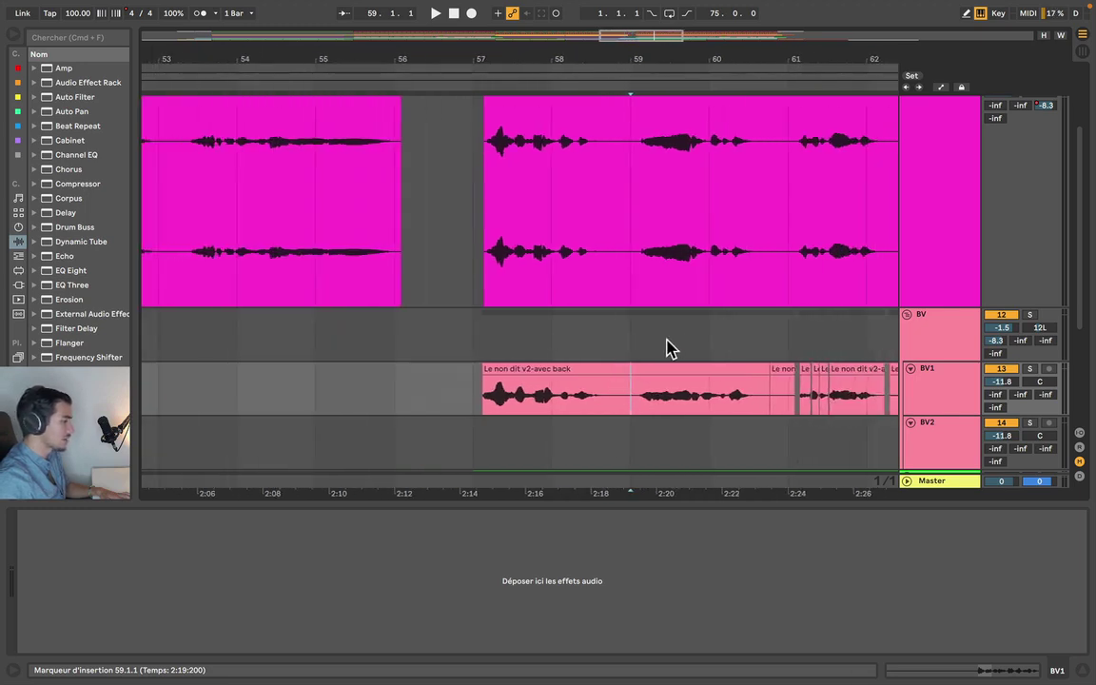
{"action": "scroll", "coordinate": [660, 361], "scroll_direction": "right", "scroll_amount": 2}
{"action": "key", "text": "super+z"}
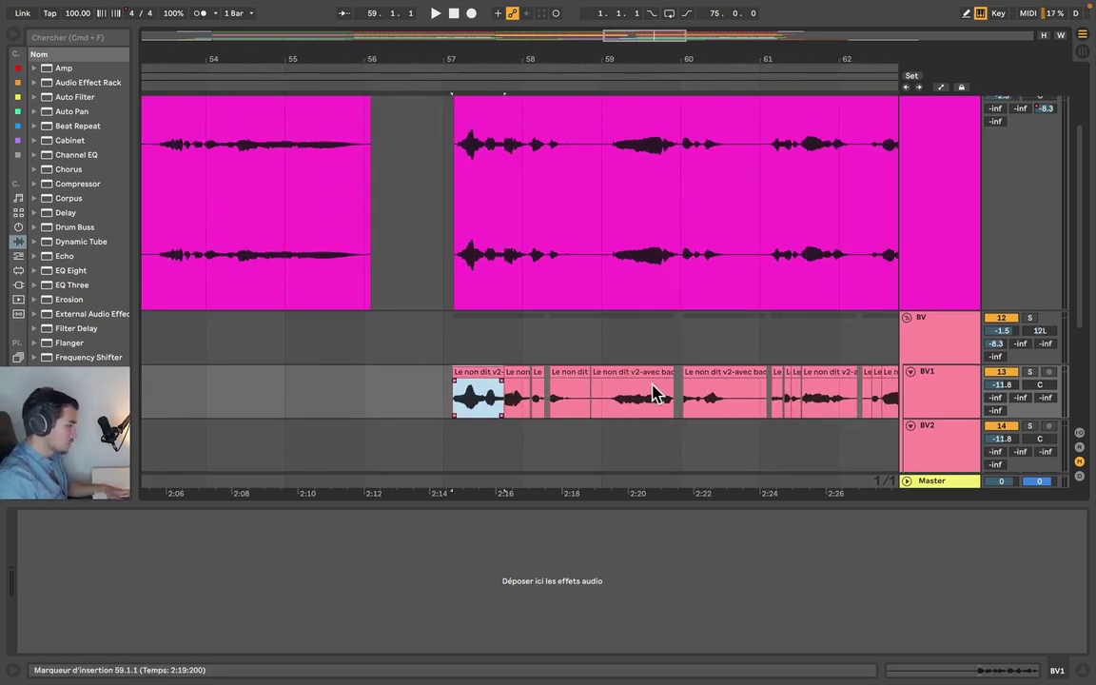
{"action": "left_click", "coordinate": [601, 407]}
{"action": "key", "text": "space"}
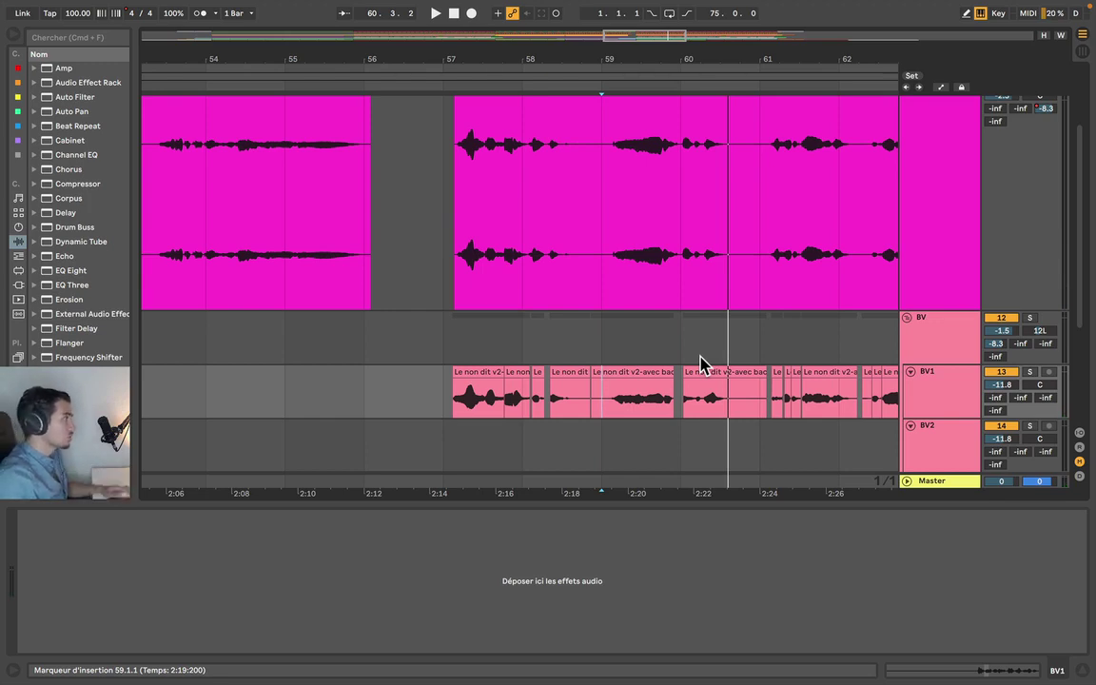
Examine how the cut BV1 and BV2 clips line up with the lead vocal throughout the RF2 section
{"action": "scroll", "coordinate": [656, 360], "scroll_direction": "down", "scroll_amount": 5}
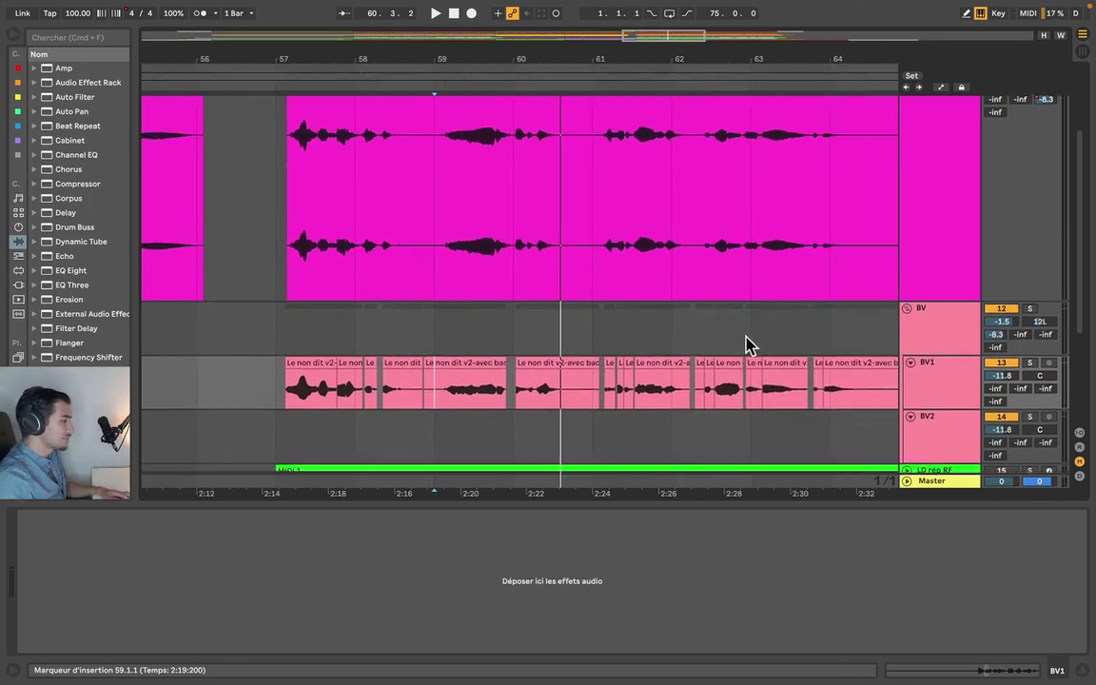
{"action": "scroll", "coordinate": [746, 344], "scroll_direction": "down", "scroll_amount": 3}
{"action": "scroll", "coordinate": [745, 342], "scroll_direction": "down", "scroll_amount": 4}
{"action": "scroll", "coordinate": [746, 343], "scroll_direction": "up", "scroll_amount": 2}
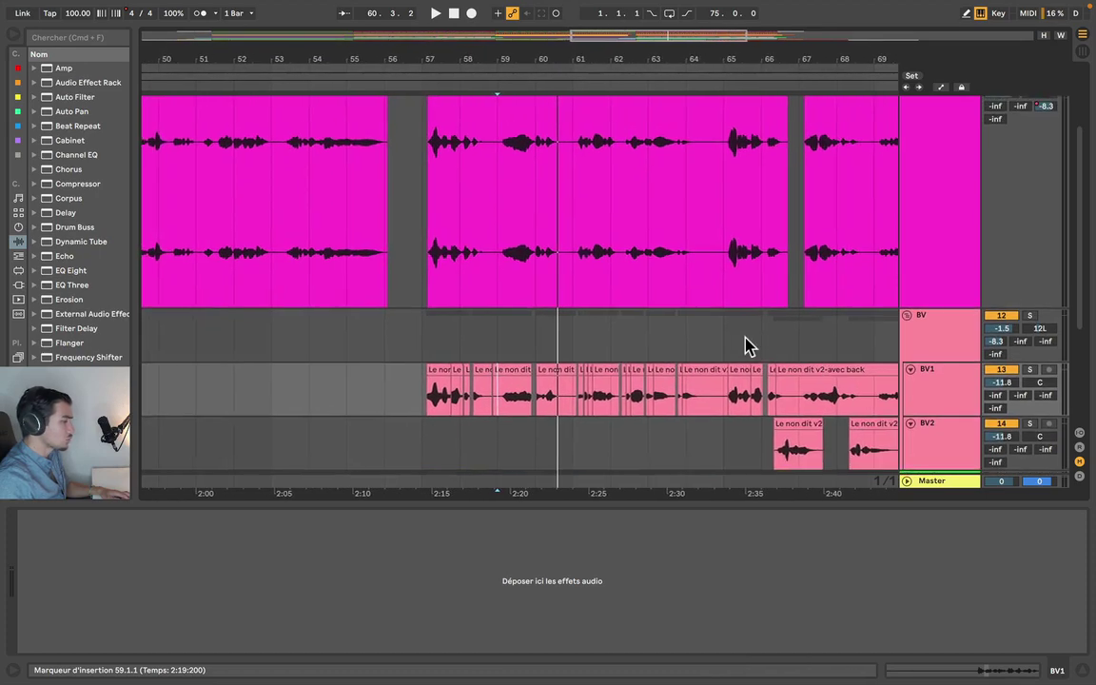
{"action": "scroll", "coordinate": [580, 347], "scroll_direction": "right", "scroll_amount": 3}
{"action": "scroll", "coordinate": [580, 347], "scroll_direction": "down", "scroll_amount": 2}
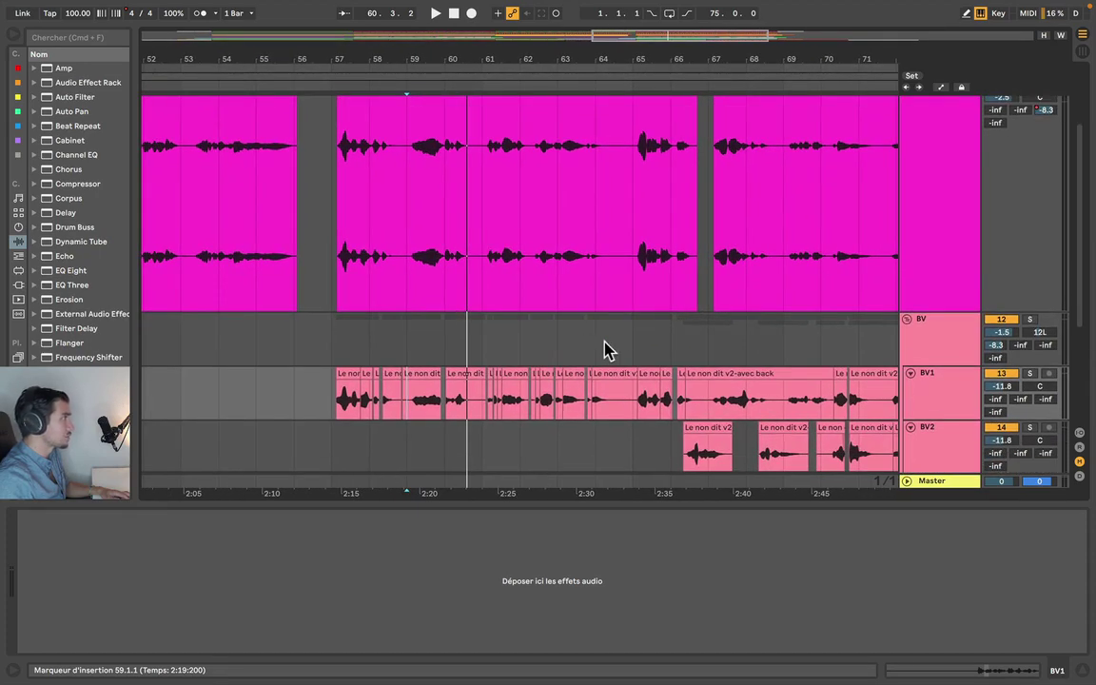
{"action": "scroll", "coordinate": [610, 351], "scroll_direction": "right", "scroll_amount": 2}
{"action": "scroll", "coordinate": [610, 352], "scroll_direction": "down", "scroll_amount": 1}
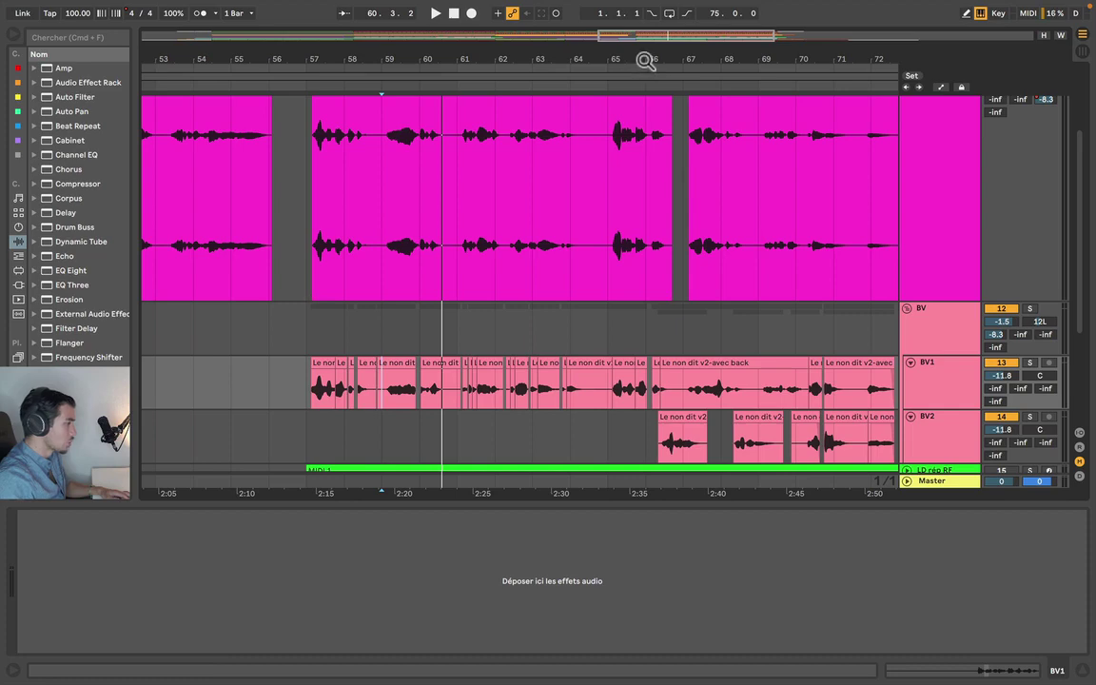
{"action": "left_click_drag", "start_coordinate": [646, 61], "coordinate": [639, 115]}
{"action": "scroll", "coordinate": [582, 335], "scroll_direction": "down", "scroll_amount": 5}
{"action": "scroll", "coordinate": [582, 335], "scroll_direction": "right", "scroll_amount": 2}
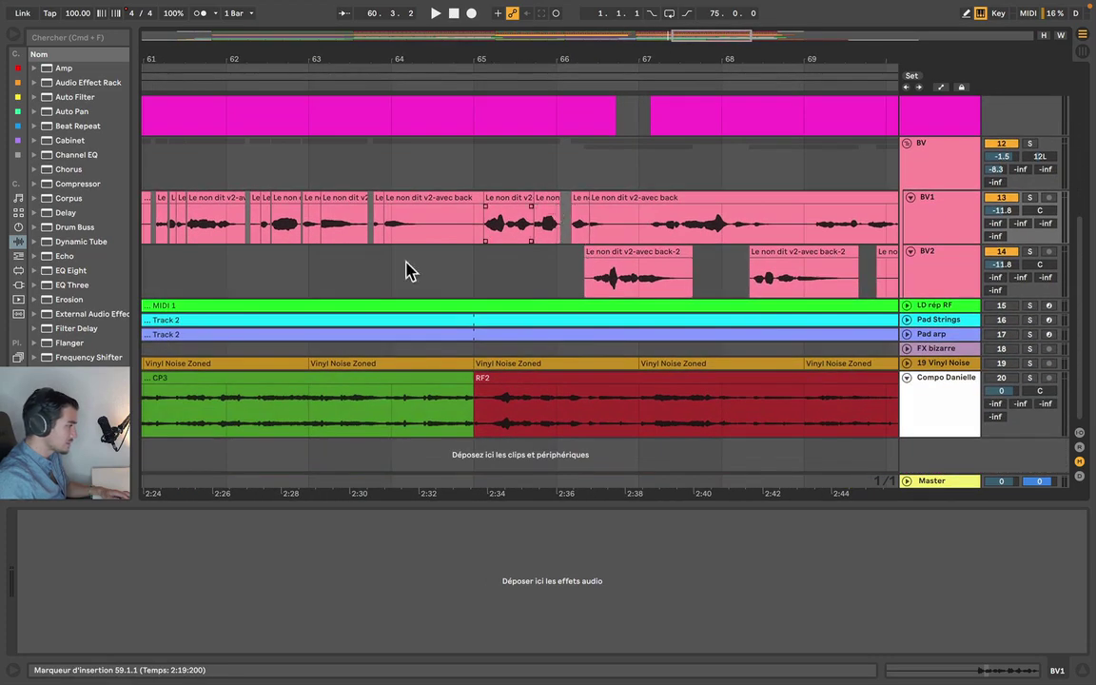
{"action": "scroll", "coordinate": [406, 228], "scroll_direction": "left", "scroll_amount": 5}
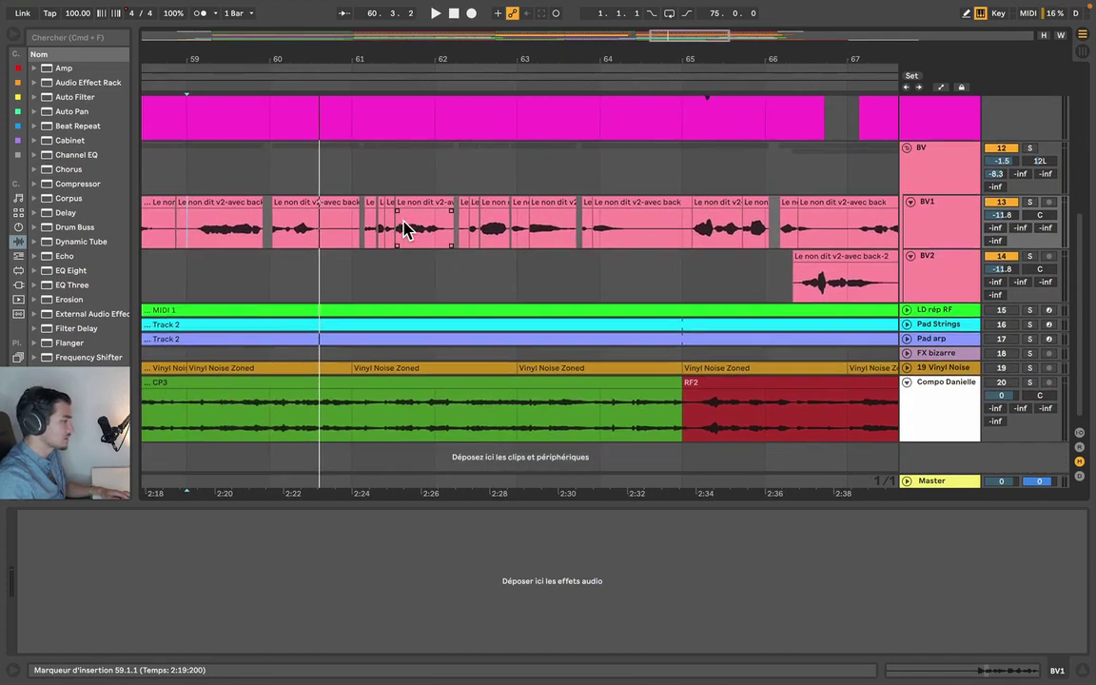
{"action": "scroll", "coordinate": [406, 227], "scroll_direction": "right", "scroll_amount": 9}
{"action": "scroll", "coordinate": [406, 227], "scroll_direction": "down", "scroll_amount": 5}
{"action": "scroll", "coordinate": [635, 186], "scroll_direction": "up", "scroll_amount": 3}
Collapse the Voix track and the BV group
{"action": "left_click", "coordinate": [636, 185]}
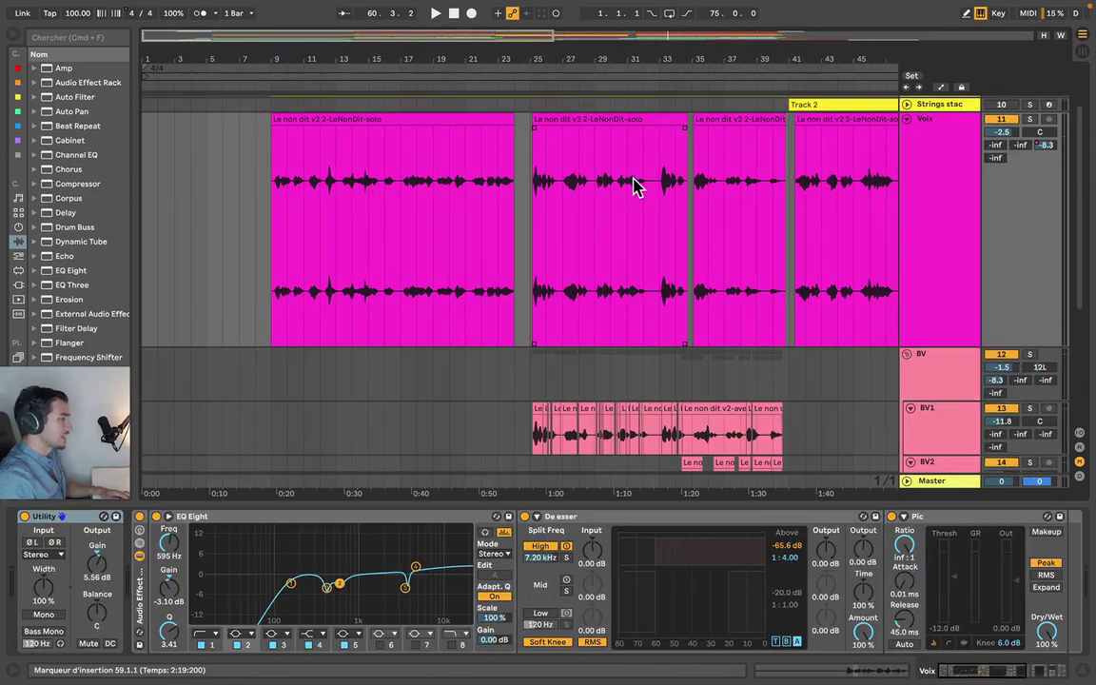
{"action": "left_click", "coordinate": [909, 119]}
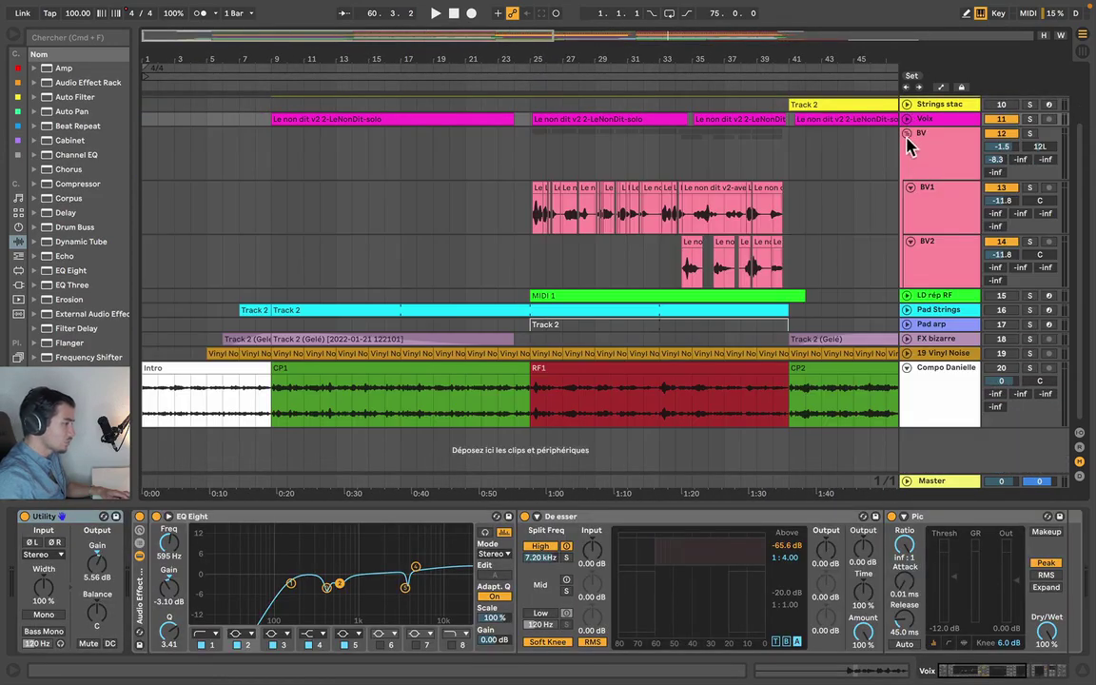
{"action": "left_click", "coordinate": [908, 135]}
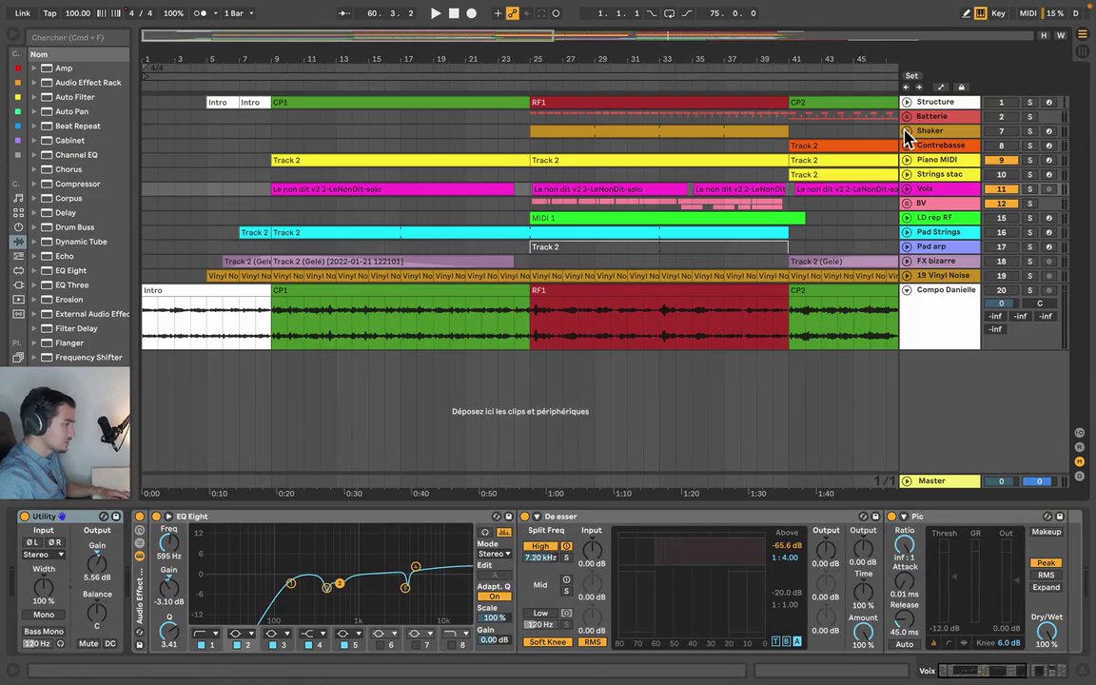
Play the Intro clip of the original composition track in solo and turn its solo off again
{"action": "left_click", "coordinate": [240, 293]}
{"action": "key", "text": "s"}
{"action": "key", "text": "space"}
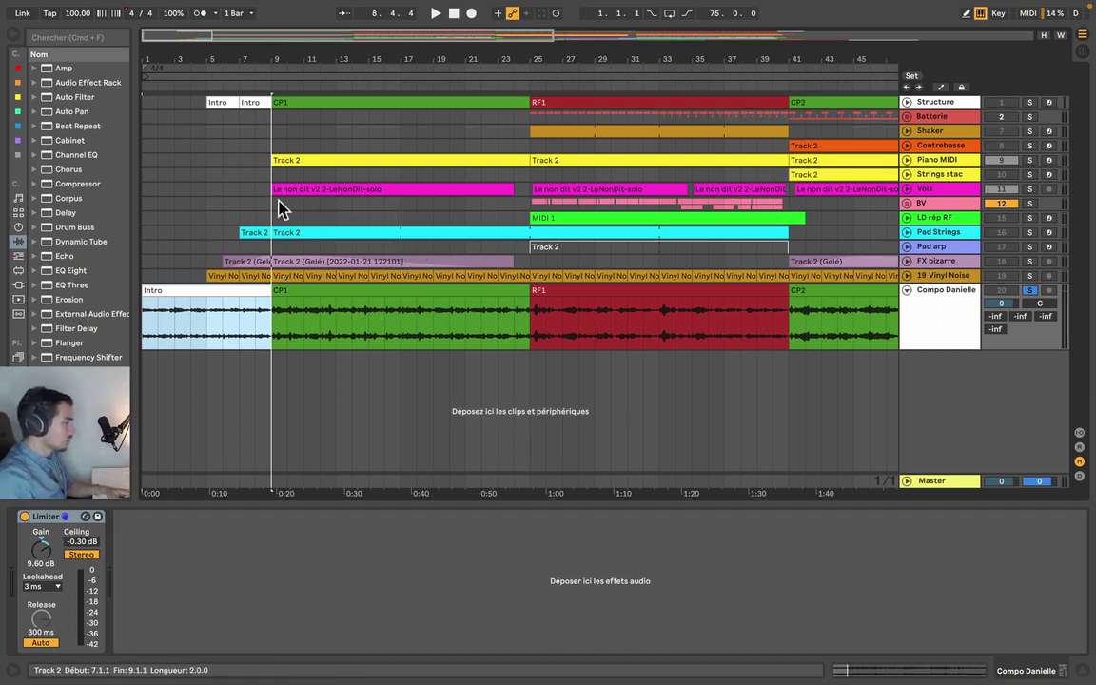
{"action": "left_click", "coordinate": [1029, 290]}
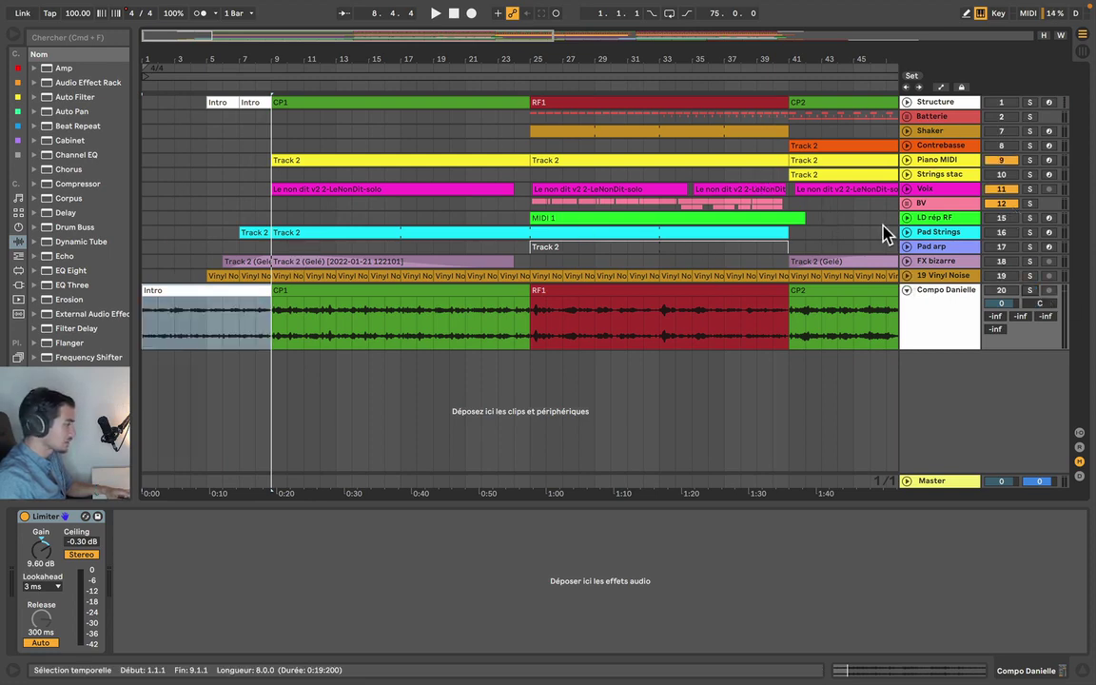
Unmute the Pad Strings, FX bizarre and 19 Vinyl Noise tracks, checking the notes of the Pad Strings clips
{"action": "left_click", "coordinate": [1004, 232]}
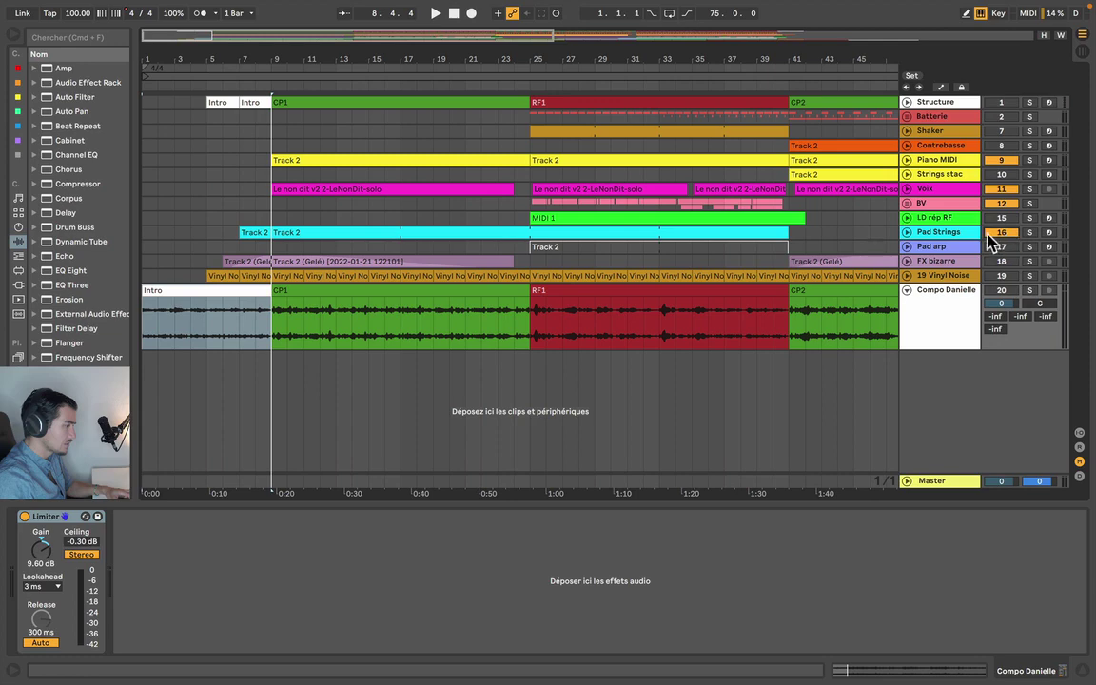
{"action": "left_click", "coordinate": [907, 233]}
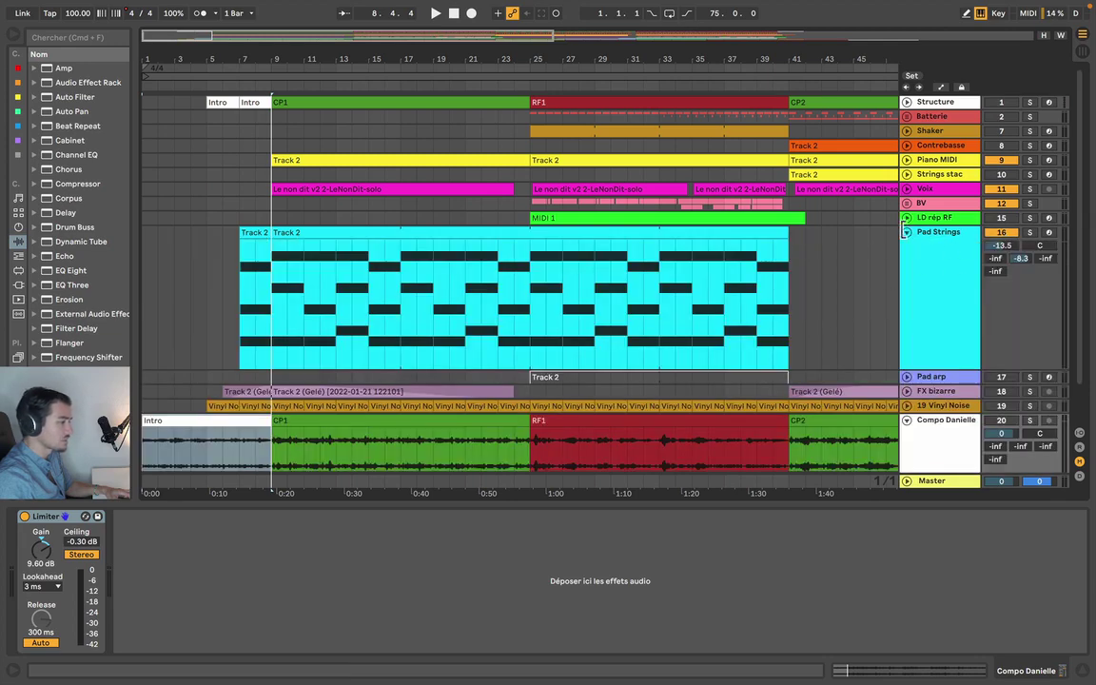
{"action": "left_click", "coordinate": [907, 232]}
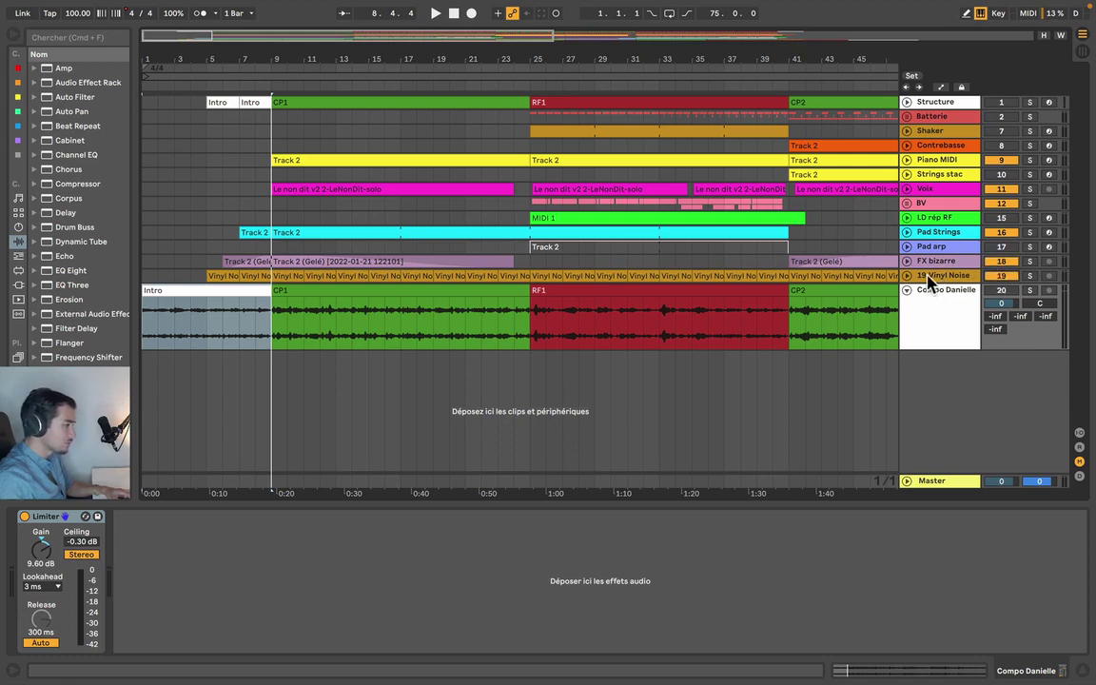
Play the arrangement from bar 5 with the piano, vocals, pad, effects and vinyl noise tracks active
{"action": "left_click", "coordinate": [208, 261]}
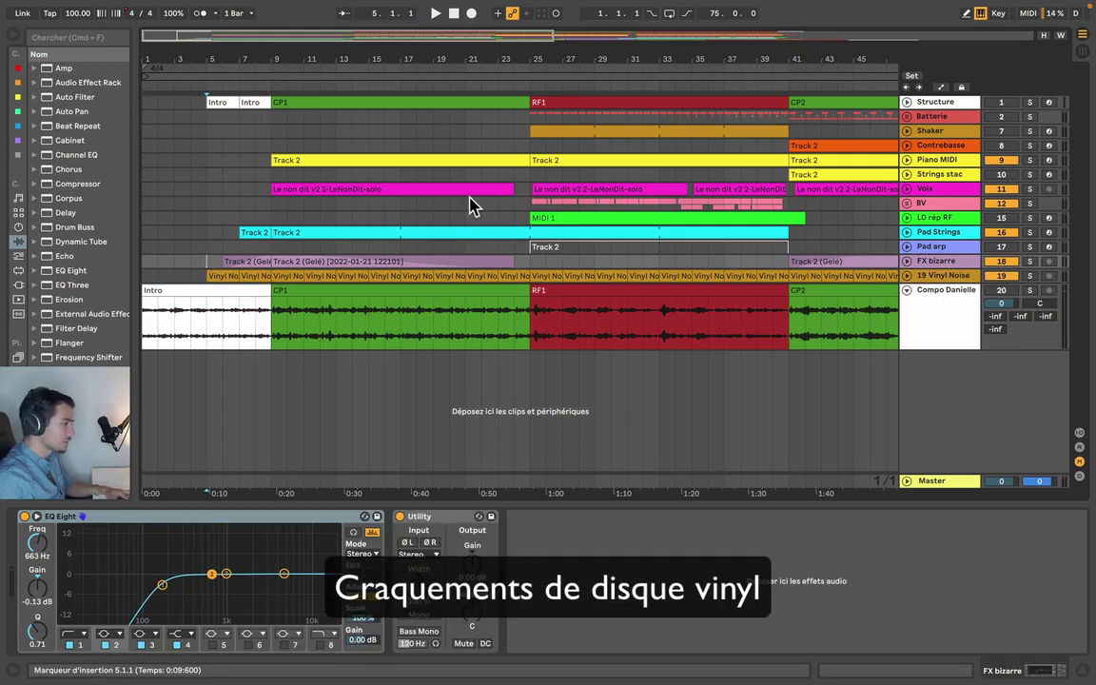
{"action": "key", "text": "space"}
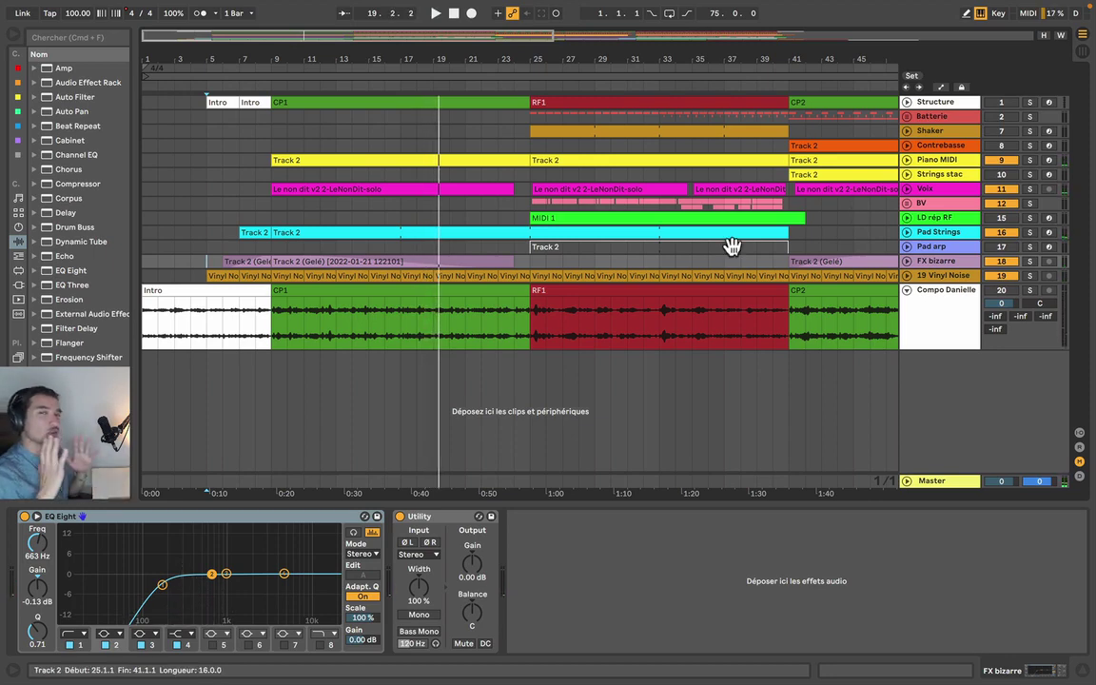
Select bars 5 to 9 on the Shaker and Contrebasse tracks, under the Intro section
{"action": "left_click", "coordinate": [214, 102]}
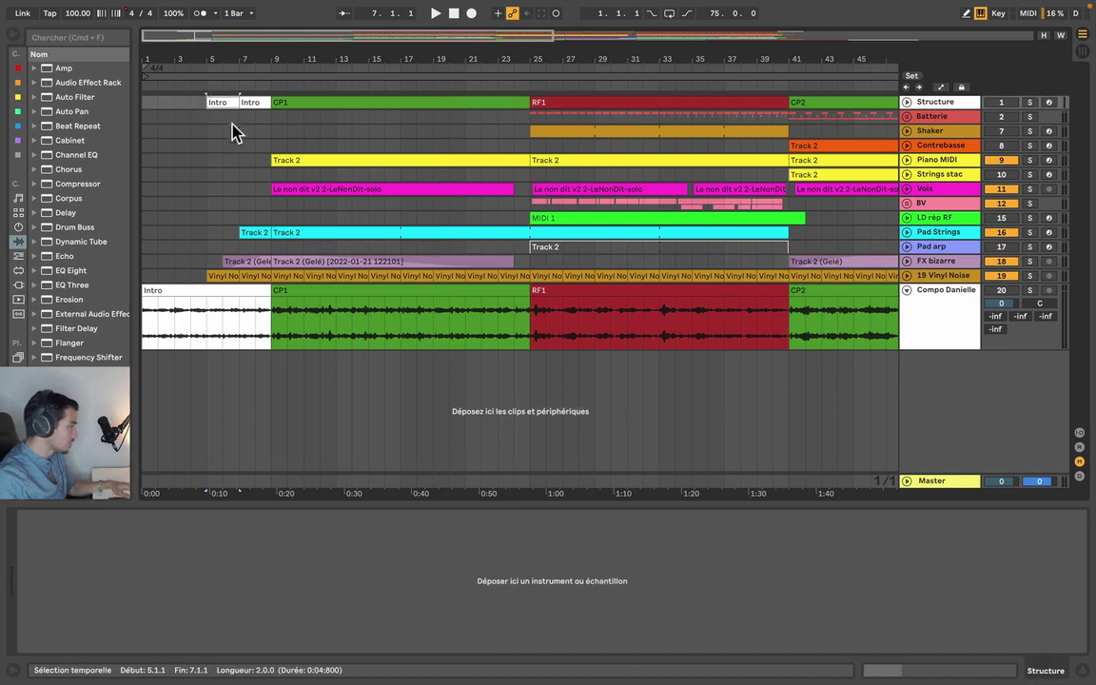
{"action": "left_click_drag", "start_coordinate": [216, 126], "coordinate": [265, 140]}
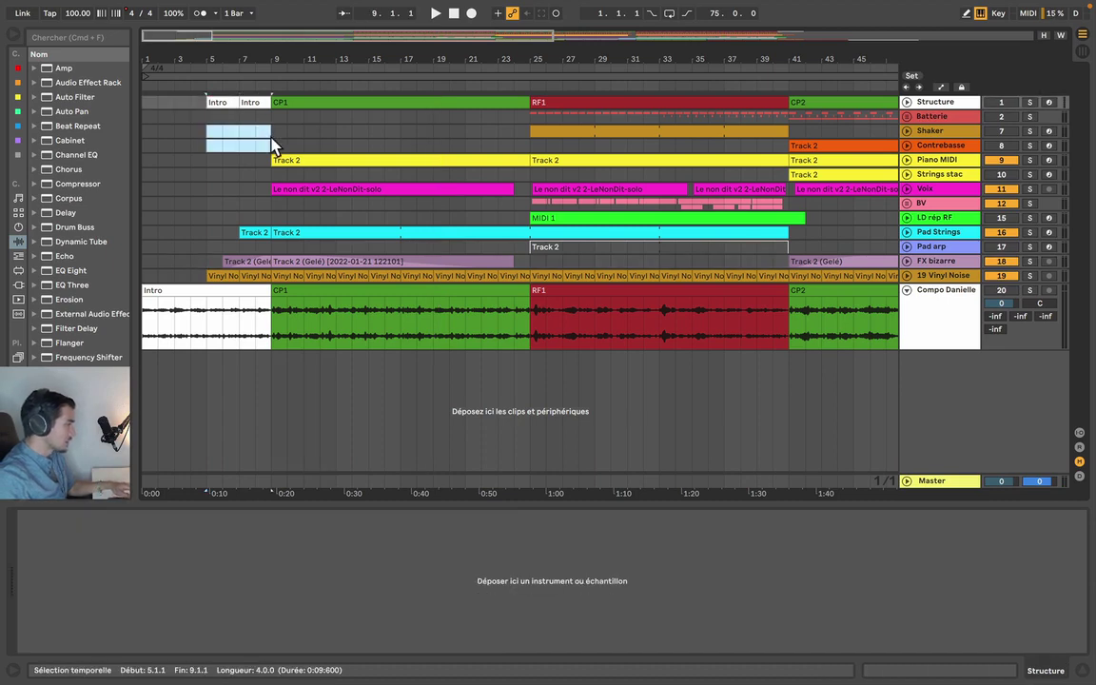
Compare the start of the CP1 piano and vocal clips with the Intro clip of the original composition, covering bars 1 to 9
{"action": "left_click", "coordinate": [301, 162]}
{"action": "left_click", "coordinate": [282, 189]}
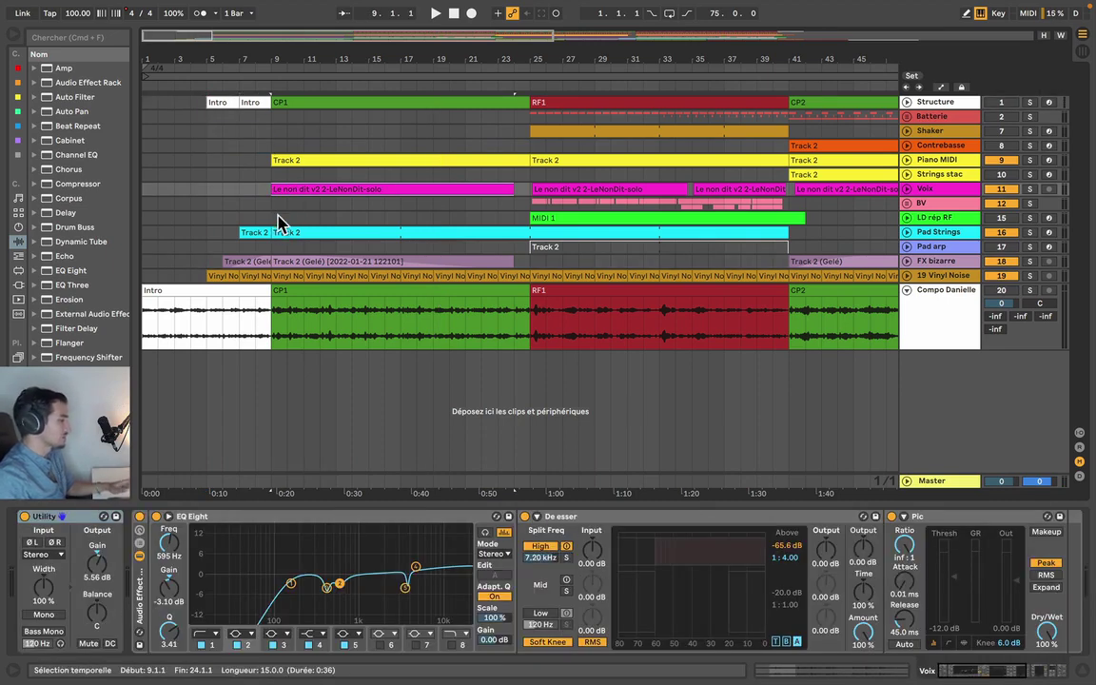
{"action": "left_click_drag", "start_coordinate": [268, 344], "coordinate": [149, 343]}
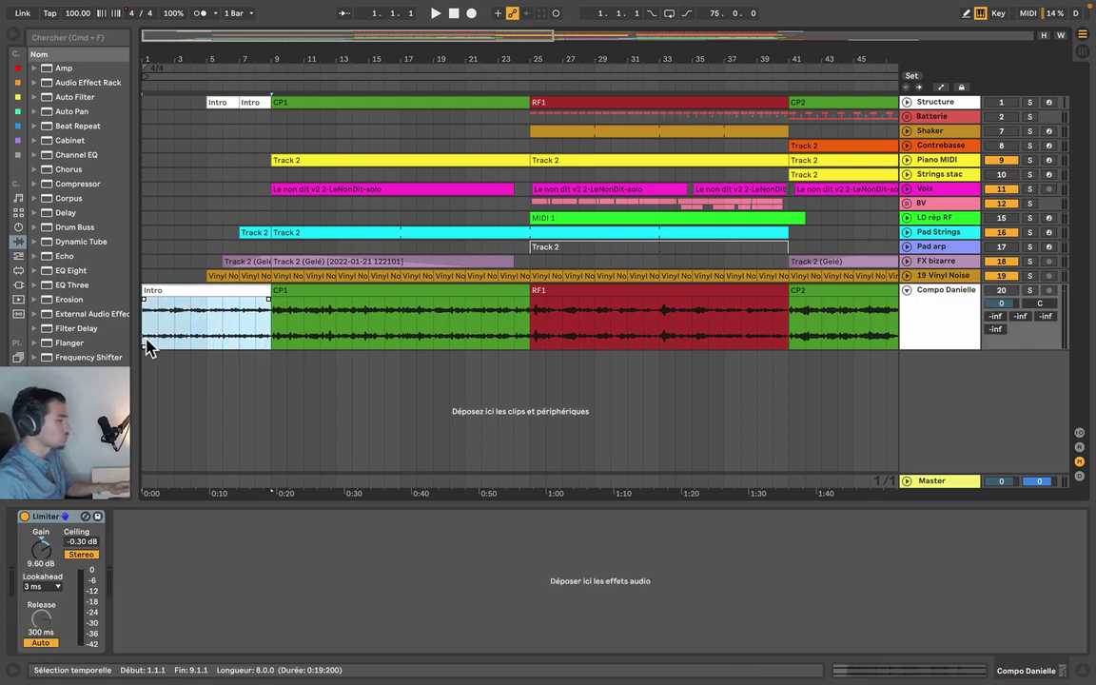
{"action": "left_click", "coordinate": [397, 220]}
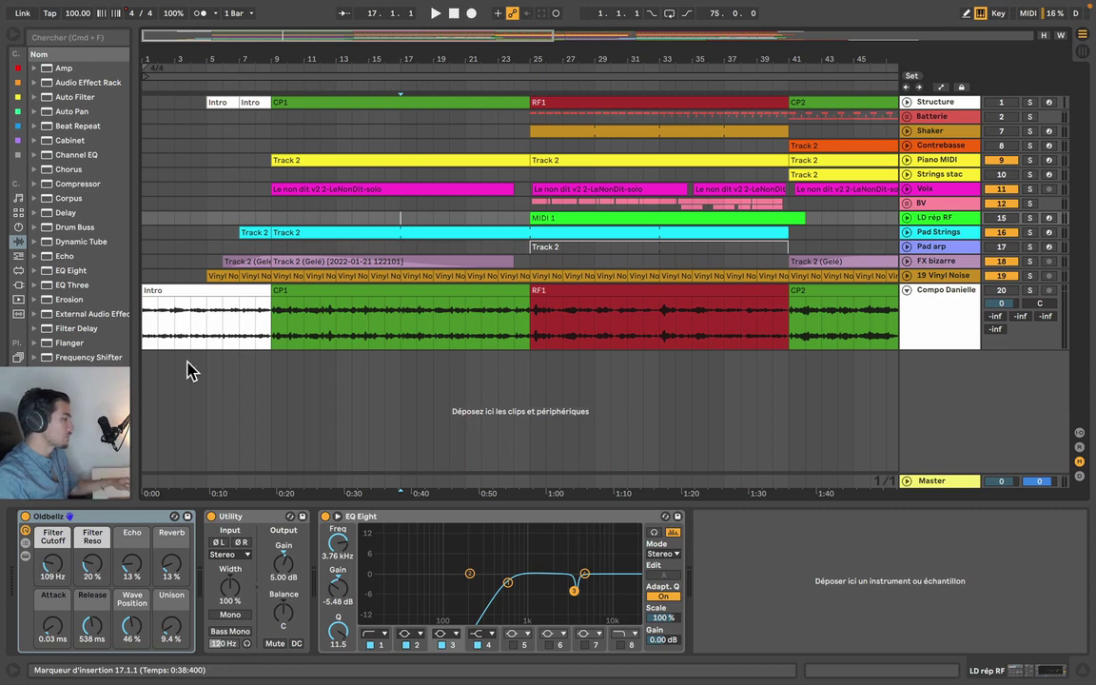
{"action": "left_click", "coordinate": [191, 290]}
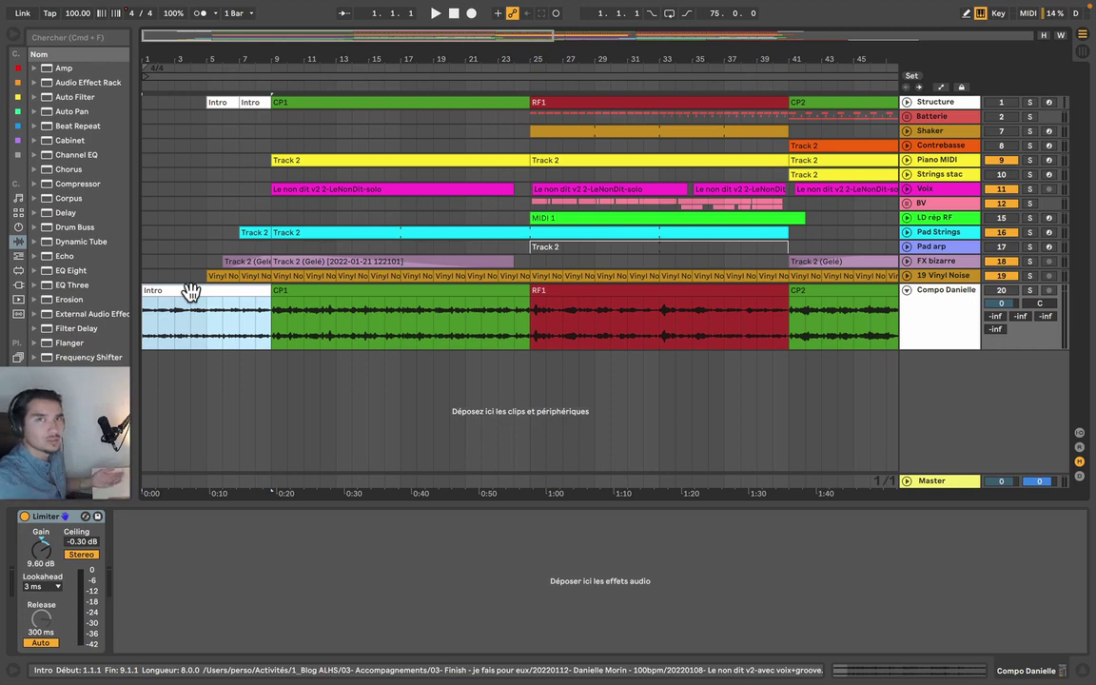
{"action": "left_click", "coordinate": [190, 262]}
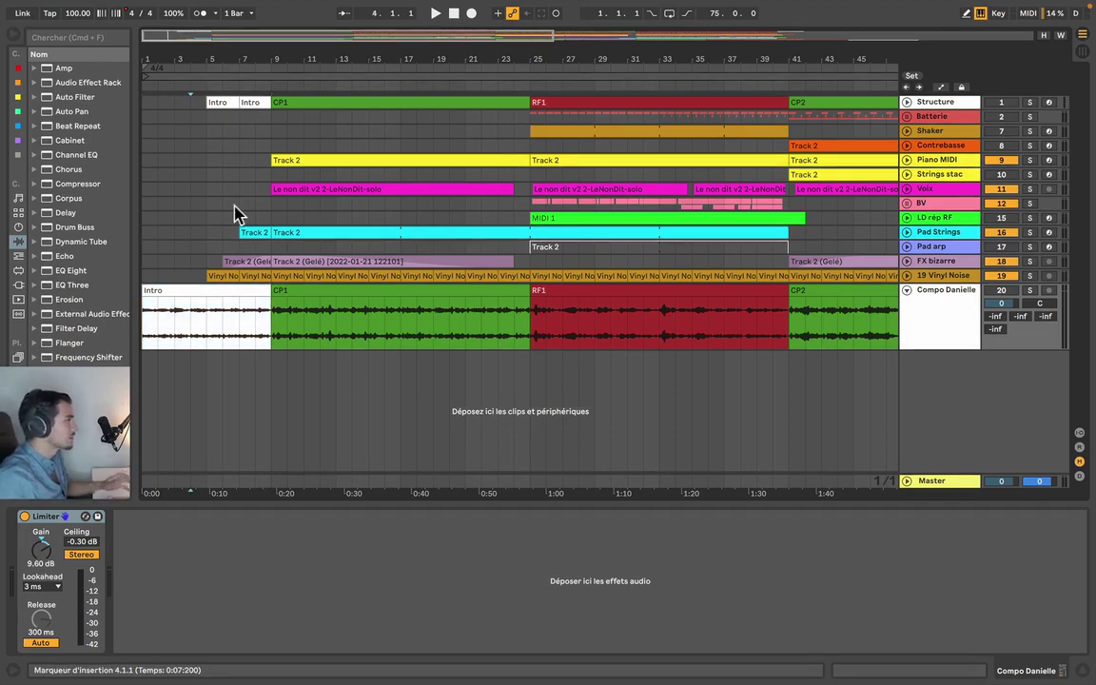
Play the arrangement from bar 5, listen to the expanded FX bizarre track in solo and turn its solo off again
{"action": "left_click", "coordinate": [209, 221]}
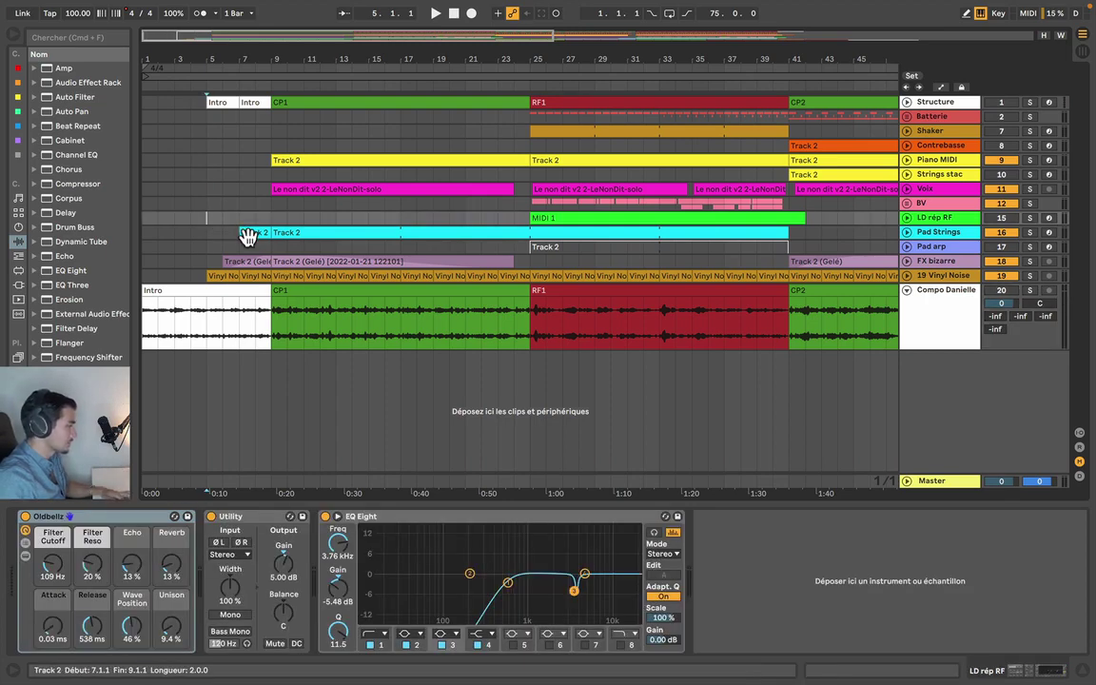
{"action": "key", "text": "space"}
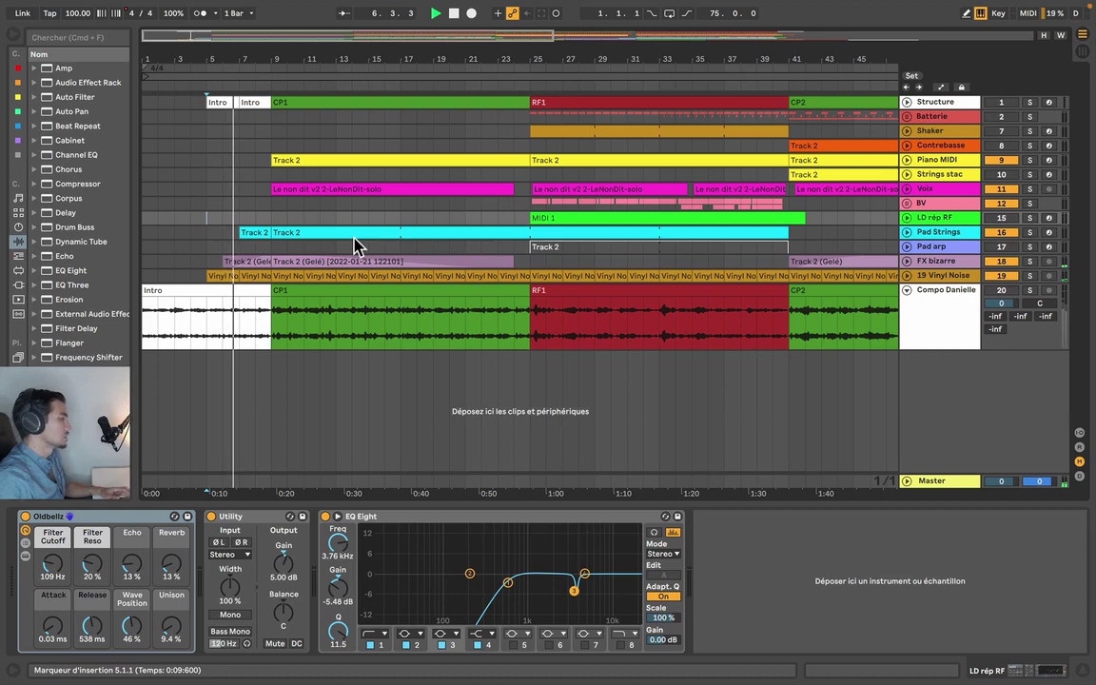
{"action": "left_click", "coordinate": [1029, 261]}
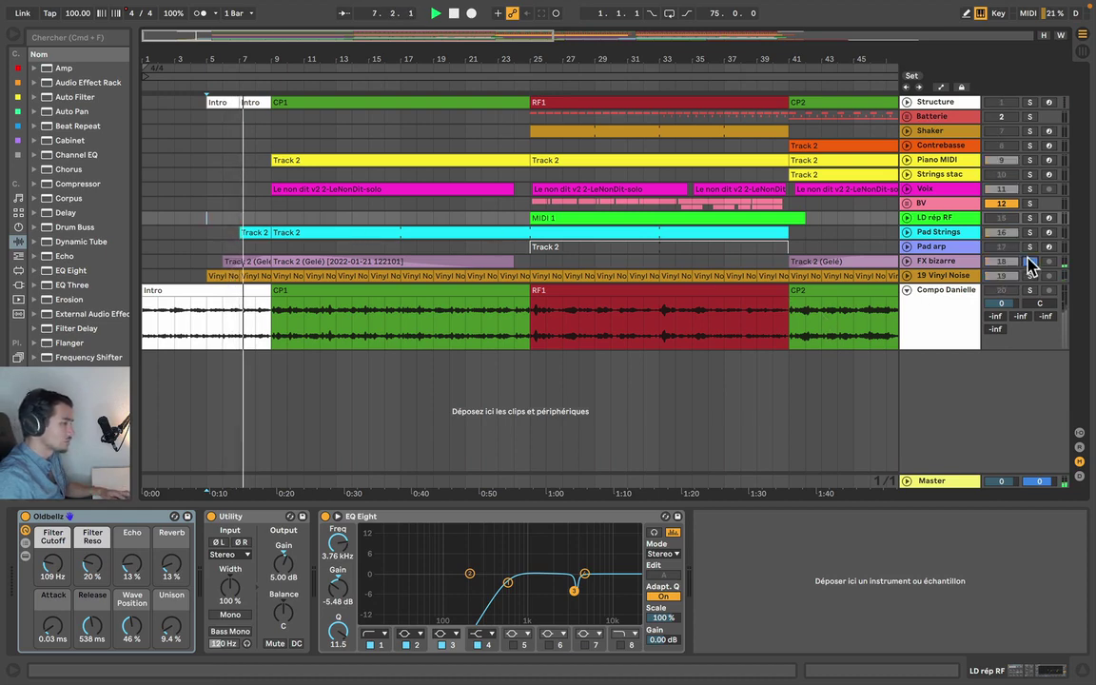
{"action": "left_click", "coordinate": [906, 260]}
{"action": "scroll", "coordinate": [623, 296], "scroll_direction": "right", "scroll_amount": 2}
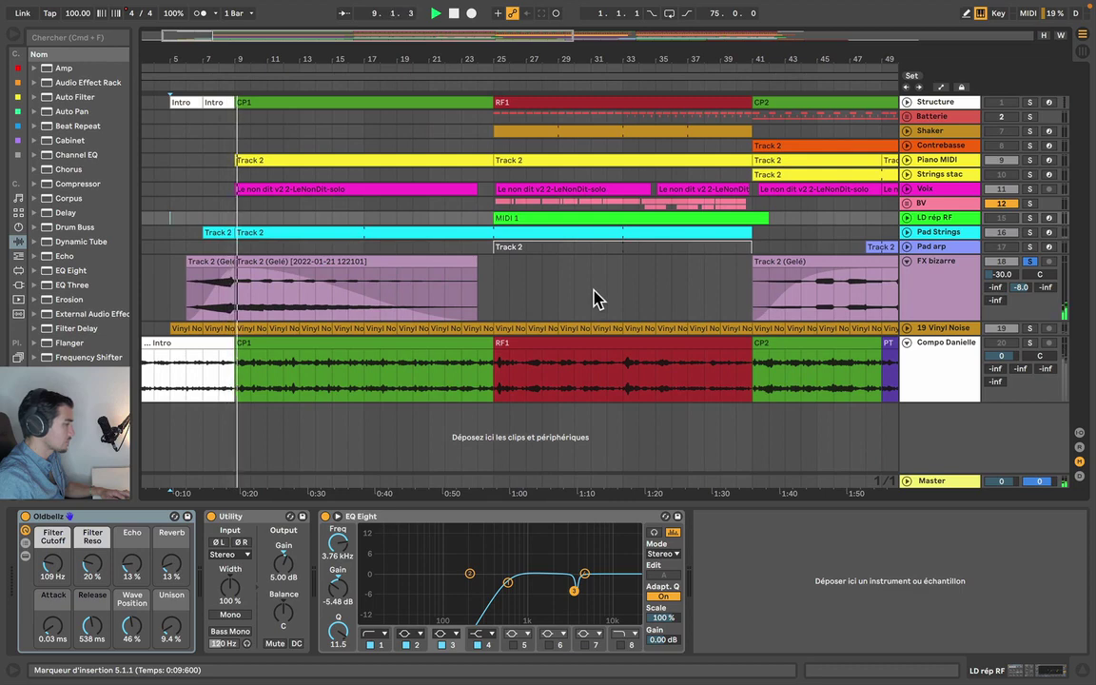
{"action": "left_click", "coordinate": [1031, 264]}
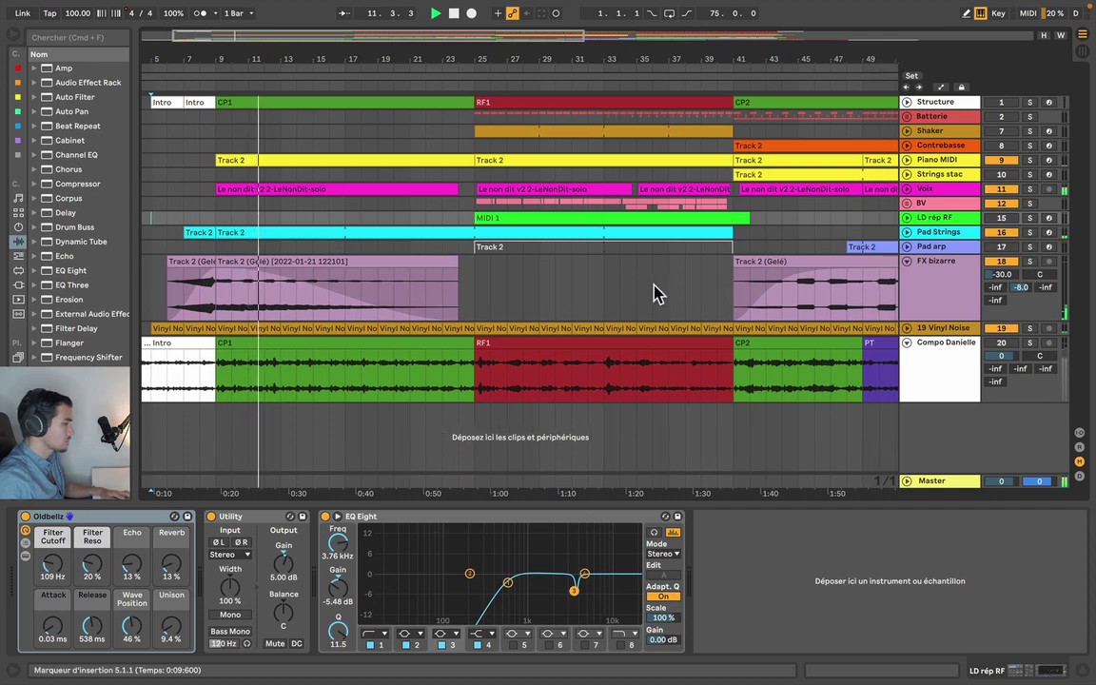
Expand the Pad Strings track and solo it, compare it in solo with the Piano MIDI and Voix tracks, and clear the solos
{"action": "left_click", "coordinate": [1029, 233]}
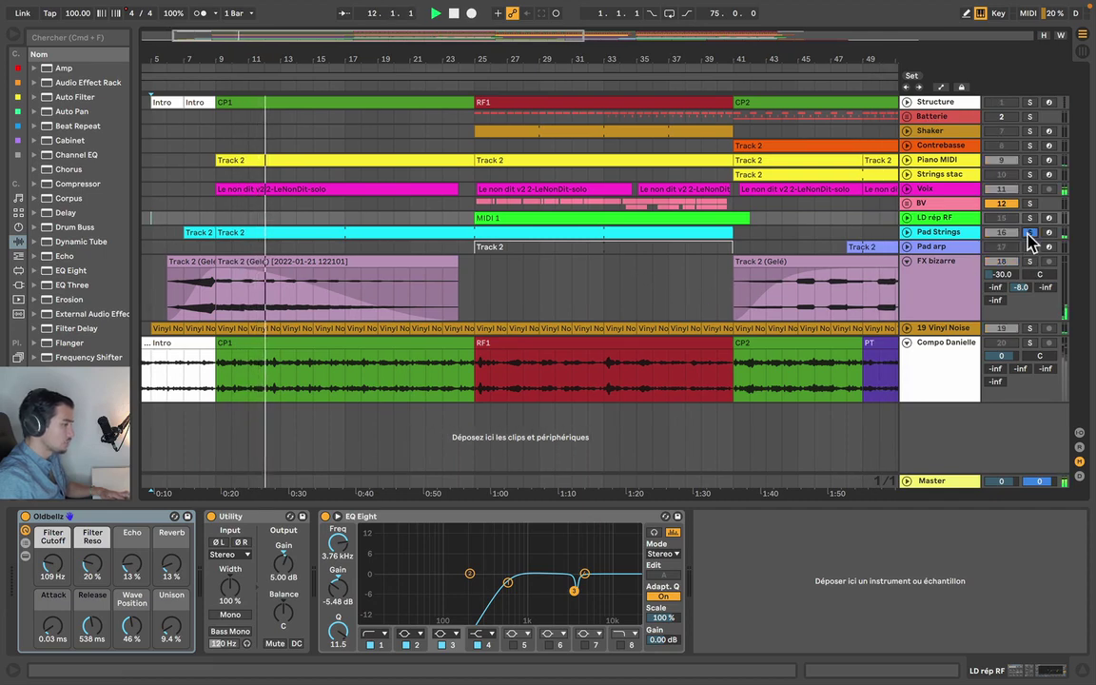
{"action": "left_click", "coordinate": [906, 233]}
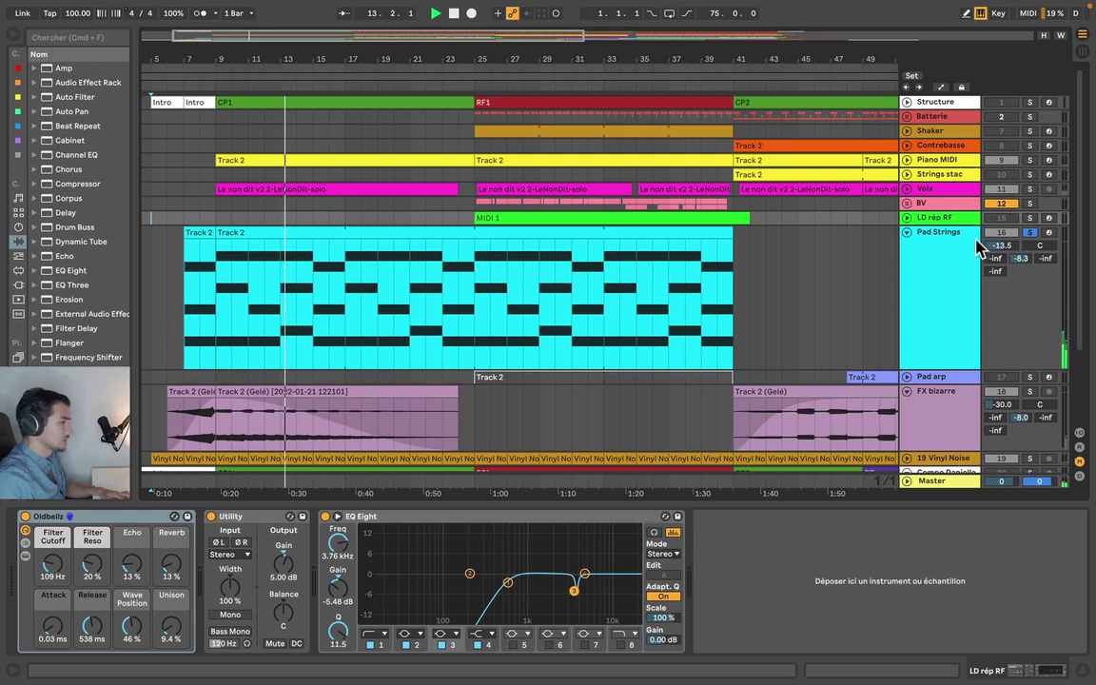
{"action": "left_click", "coordinate": [1028, 161]}
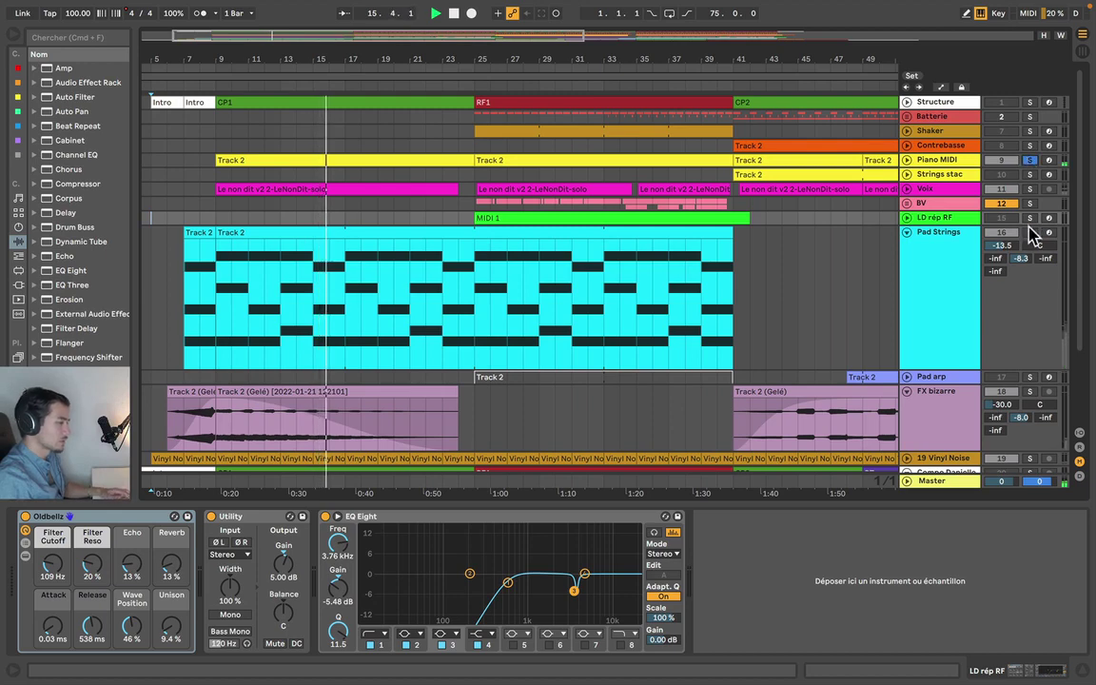
{"action": "left_click", "coordinate": [1029, 232]}
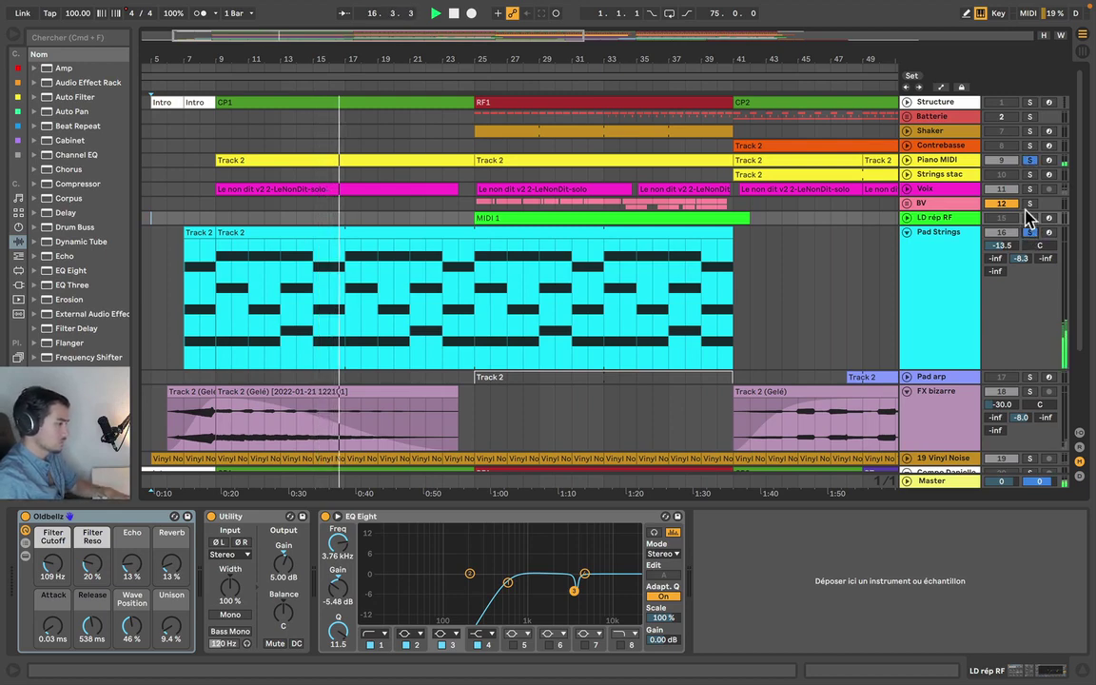
{"action": "left_click", "coordinate": [1030, 189]}
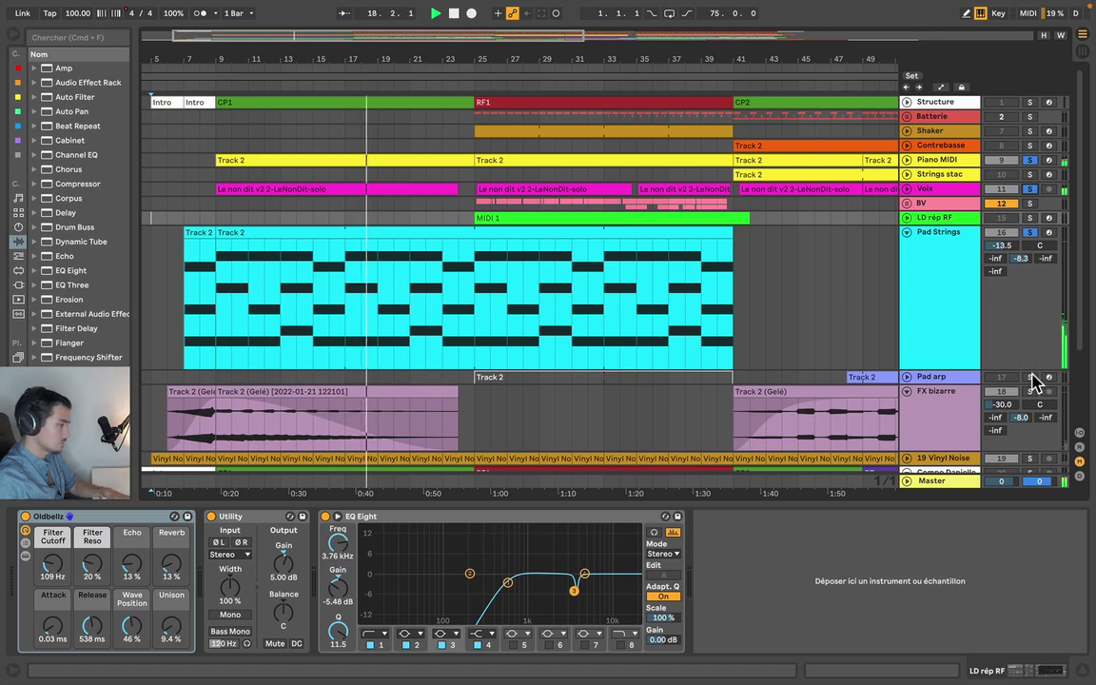
{"action": "left_click", "coordinate": [1029, 232]}
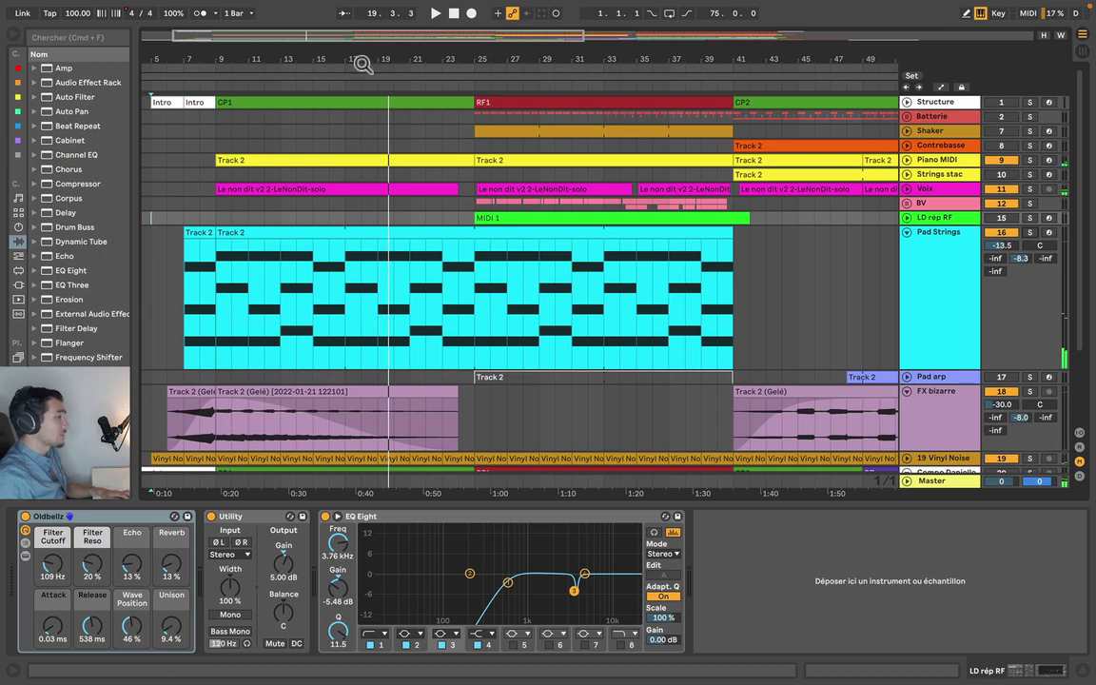
Check the second Pad Strings clip at bars 55 to 73, and expand and unmute the Strings stac track
{"action": "left_click_drag", "start_coordinate": [328, 59], "coordinate": [329, 14]}
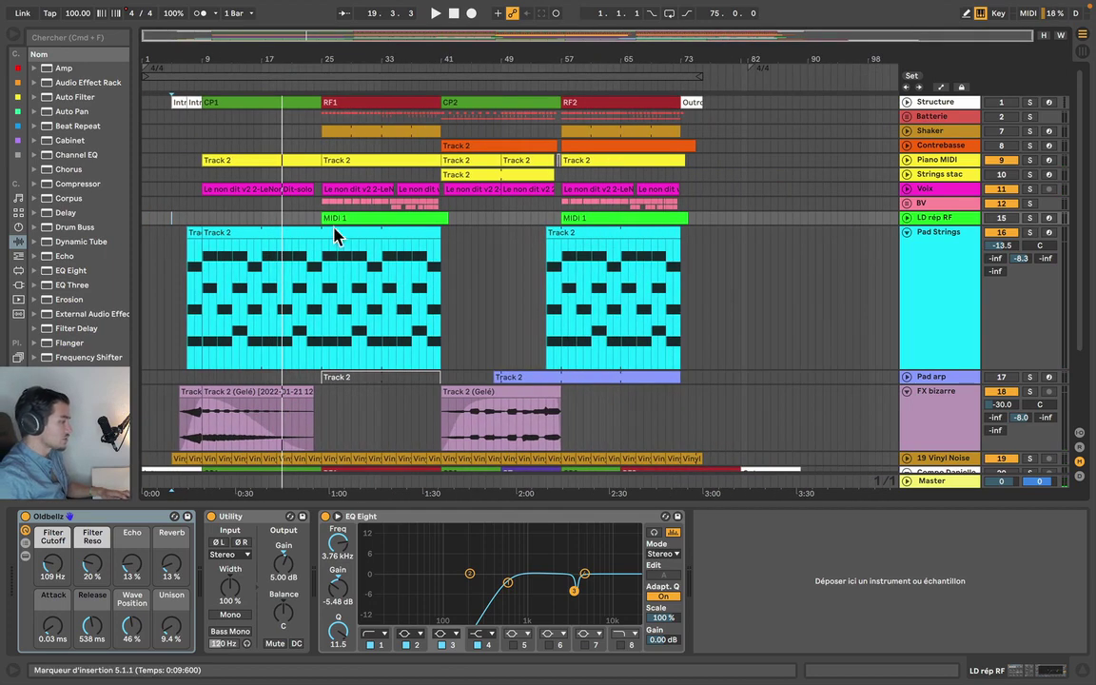
{"action": "left_click", "coordinate": [907, 240]}
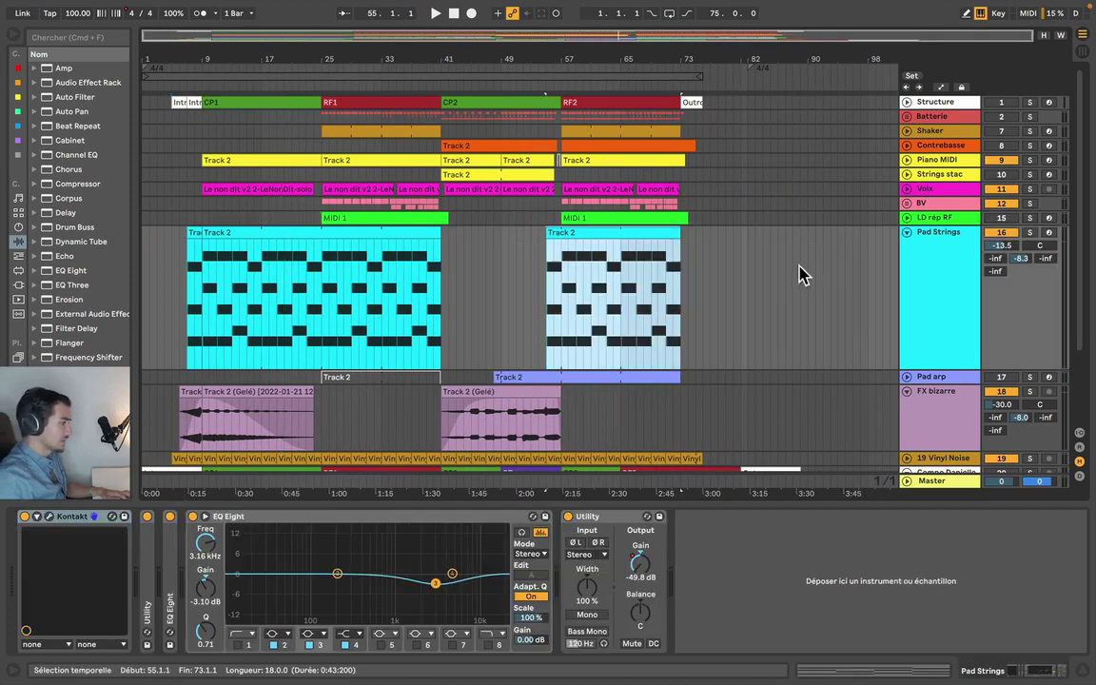
{"action": "left_click", "coordinate": [907, 174]}
{"action": "left_click", "coordinate": [477, 174]}
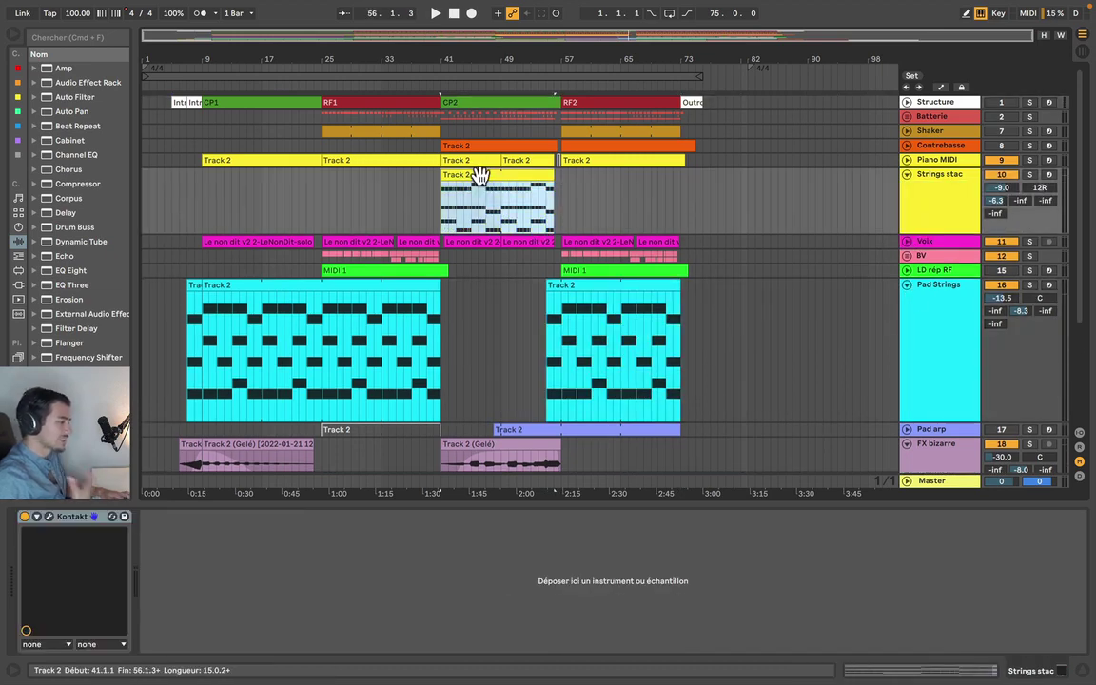
{"action": "left_click", "coordinate": [325, 363]}
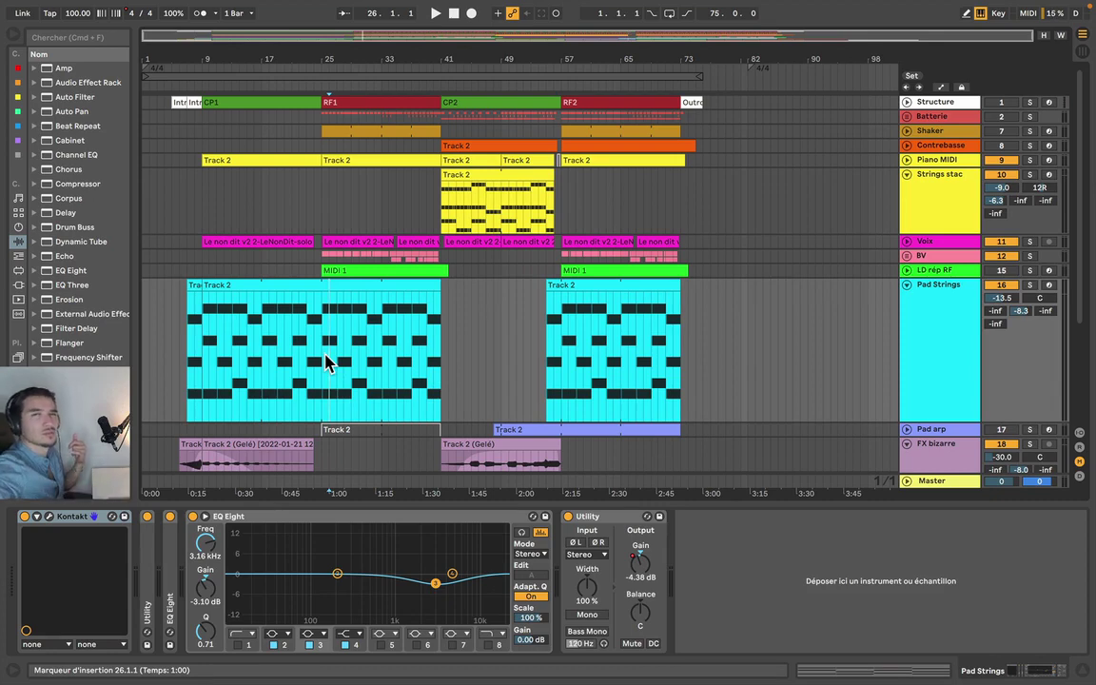
Play the Strings stac clip in solo from bar 41 and turn its solo off again
{"action": "left_click", "coordinate": [1031, 175]}
{"action": "left_click", "coordinate": [455, 176]}
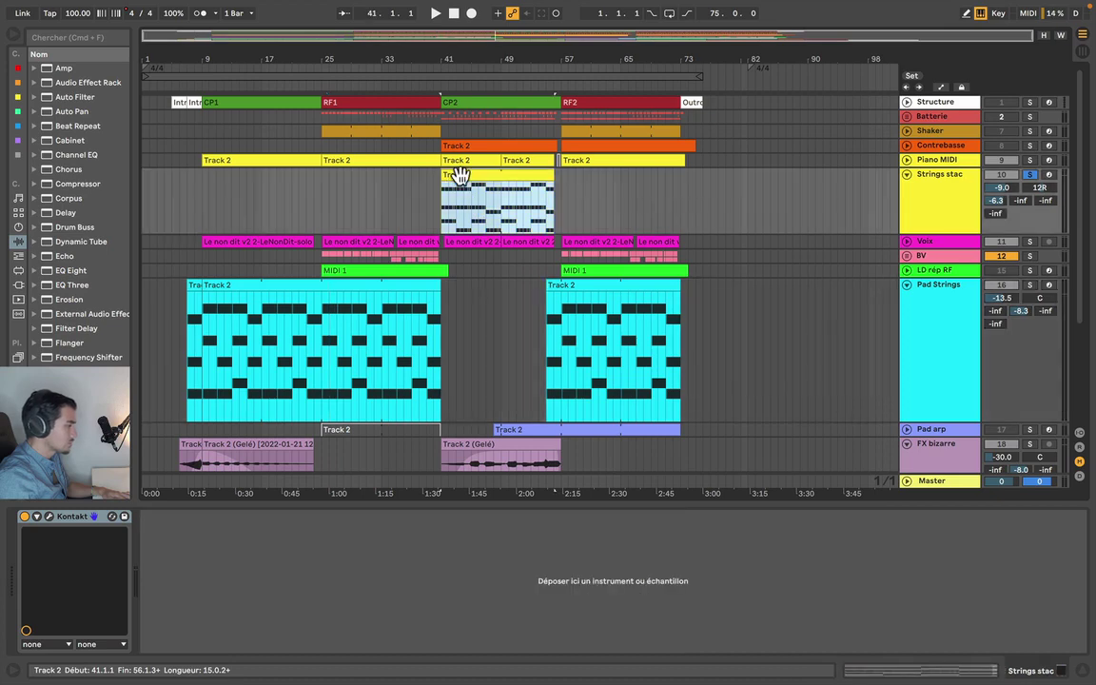
{"action": "key", "text": "space"}
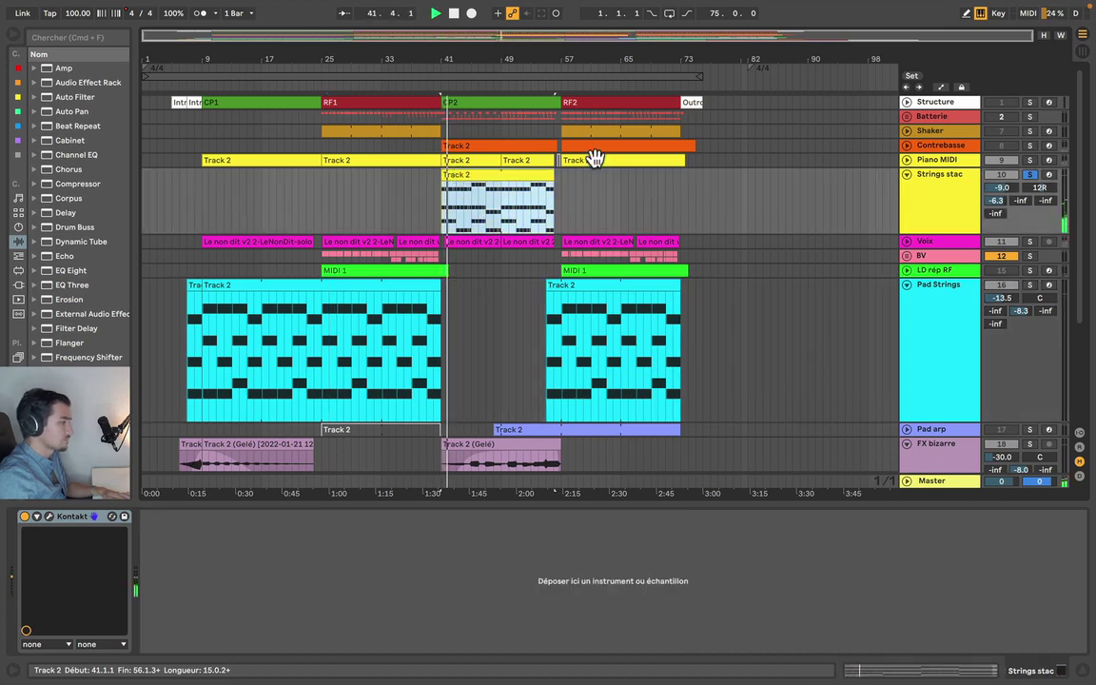
{"action": "key", "text": "space"}
{"action": "left_click", "coordinate": [1030, 176]}
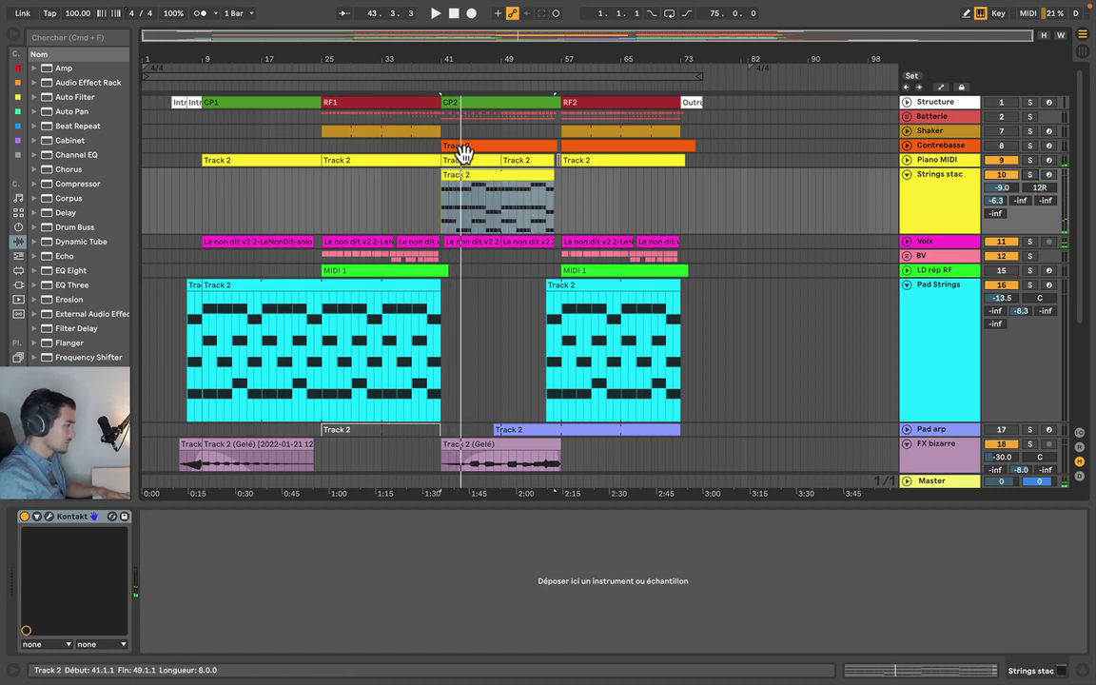
Play the CP2 section from bar 41 with the staccato strings alongside the other active tracks, and stop playback
{"action": "left_click", "coordinate": [454, 103]}
{"action": "key", "text": "space"}
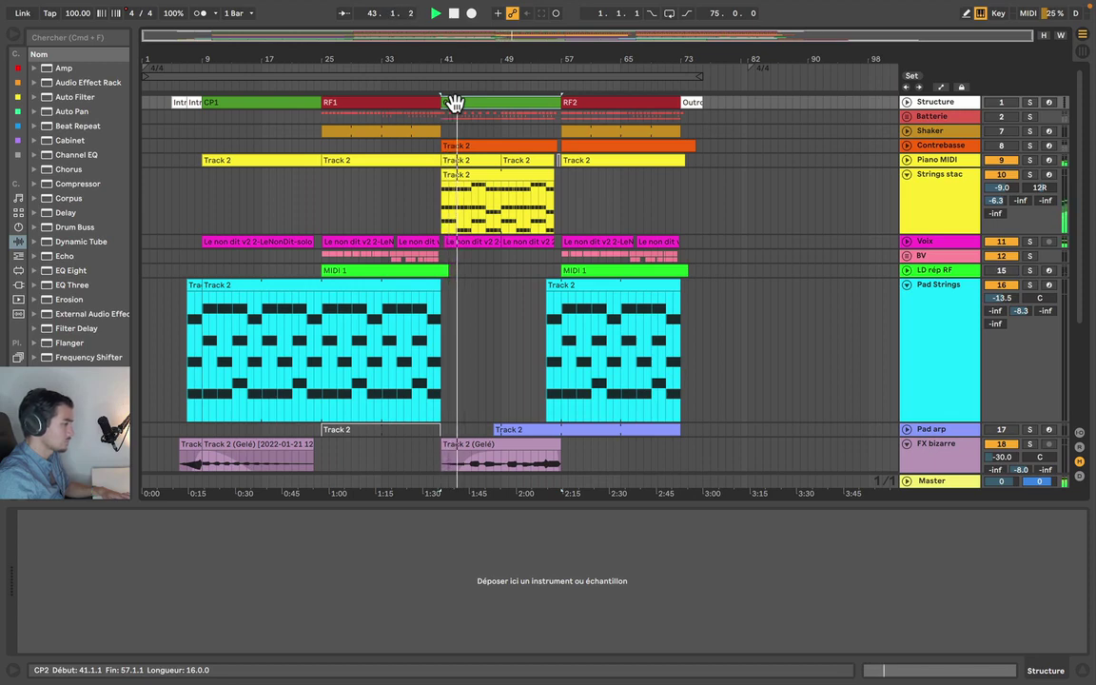
{"action": "key", "text": "space"}
Play the start of the CP1 section for comparison and select the CP2 section
{"action": "left_click", "coordinate": [415, 221]}
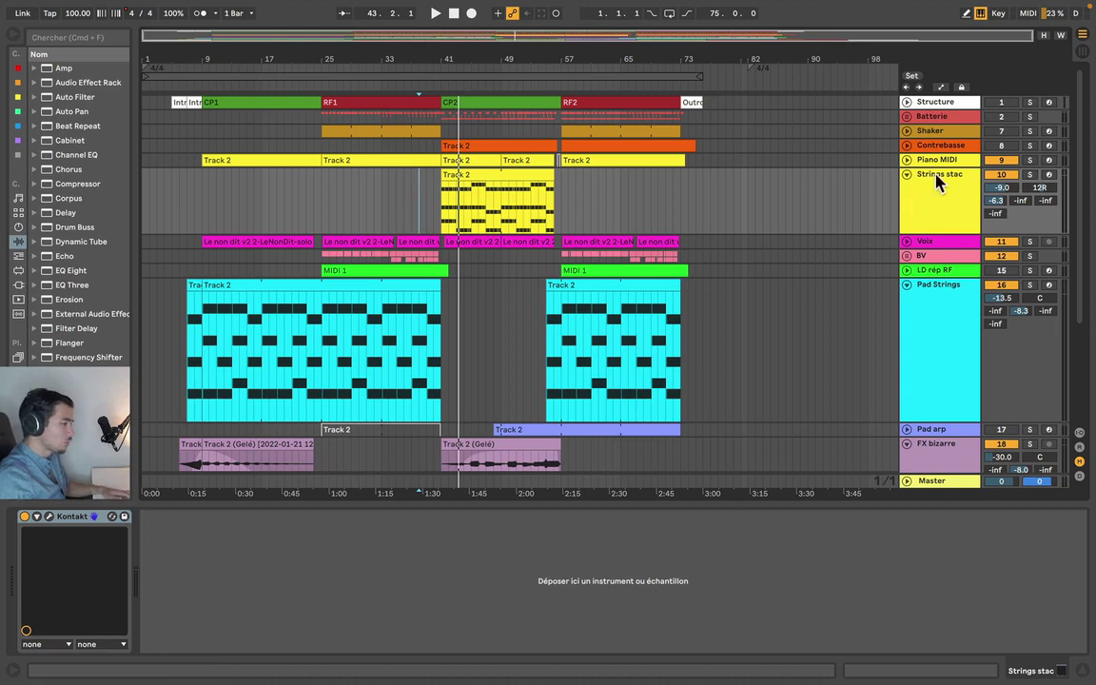
{"action": "left_click", "coordinate": [236, 99]}
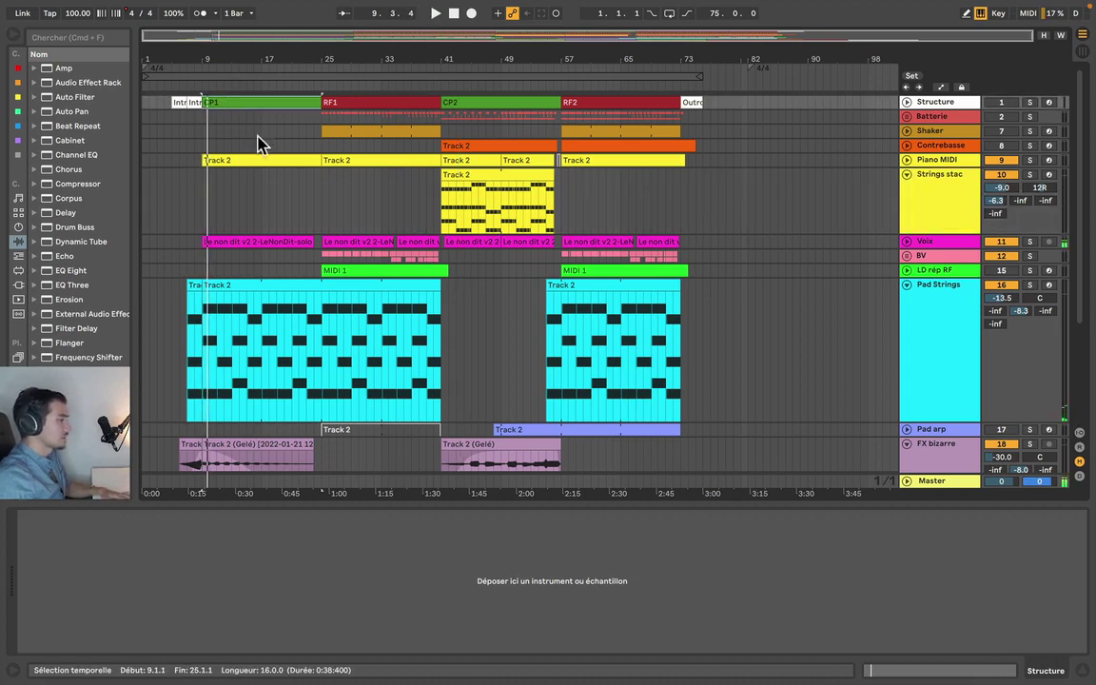
{"action": "left_click", "coordinate": [483, 102]}
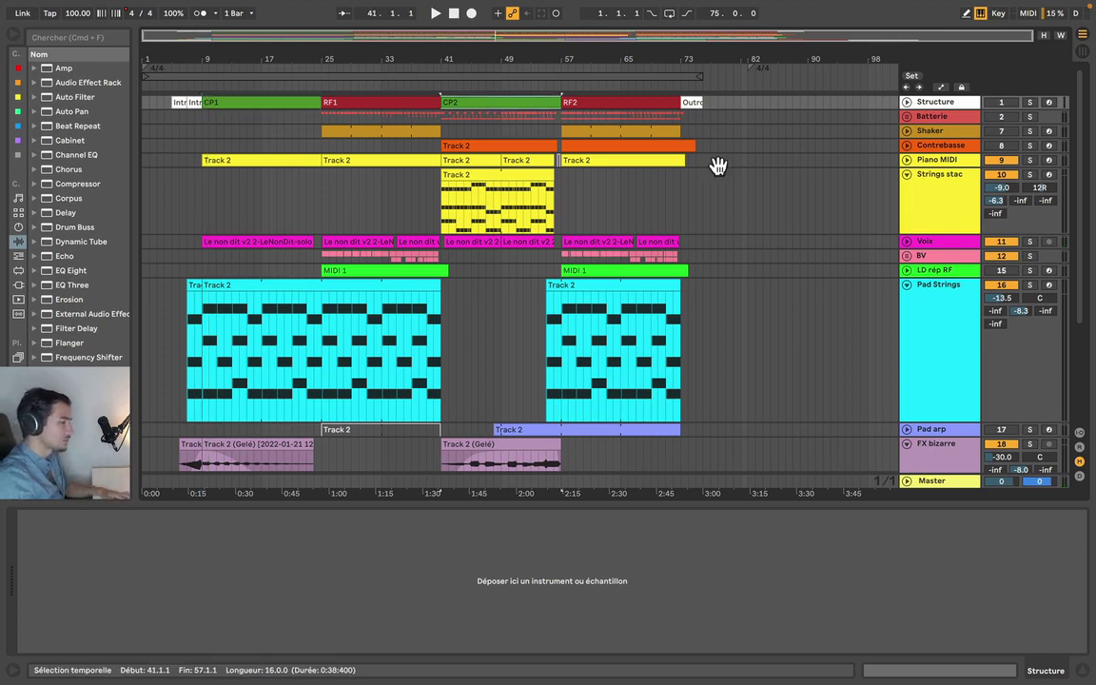
Collapse the Strings stac track, and expand and unmute the Contrebasse track
{"action": "left_click", "coordinate": [907, 175]}
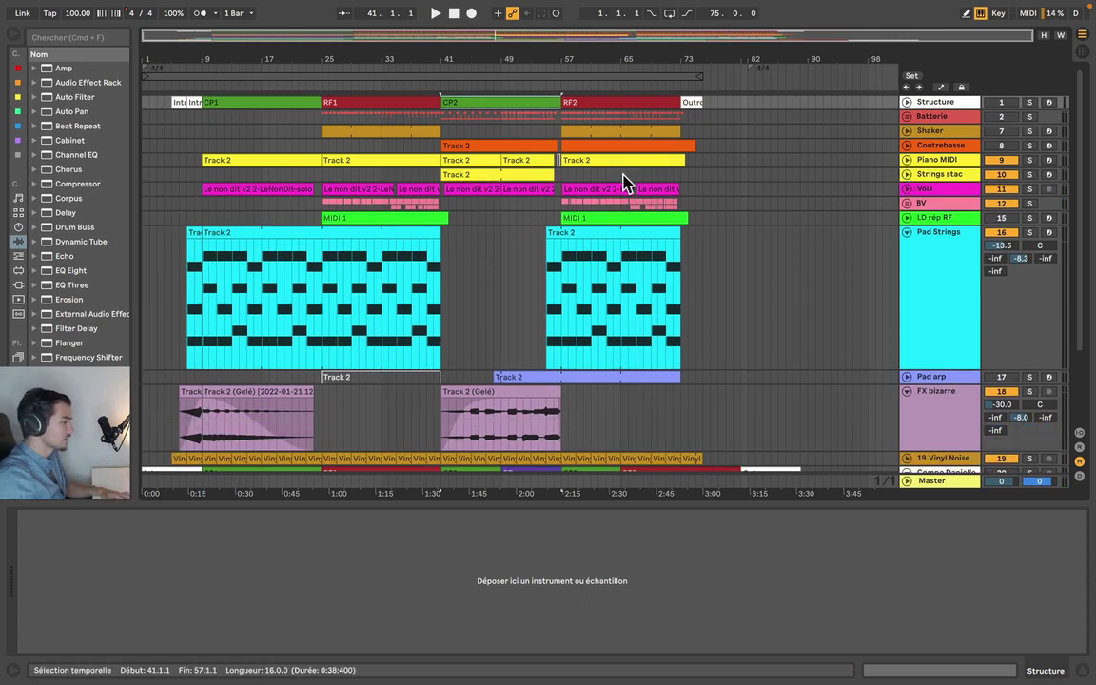
{"action": "left_click", "coordinate": [470, 174]}
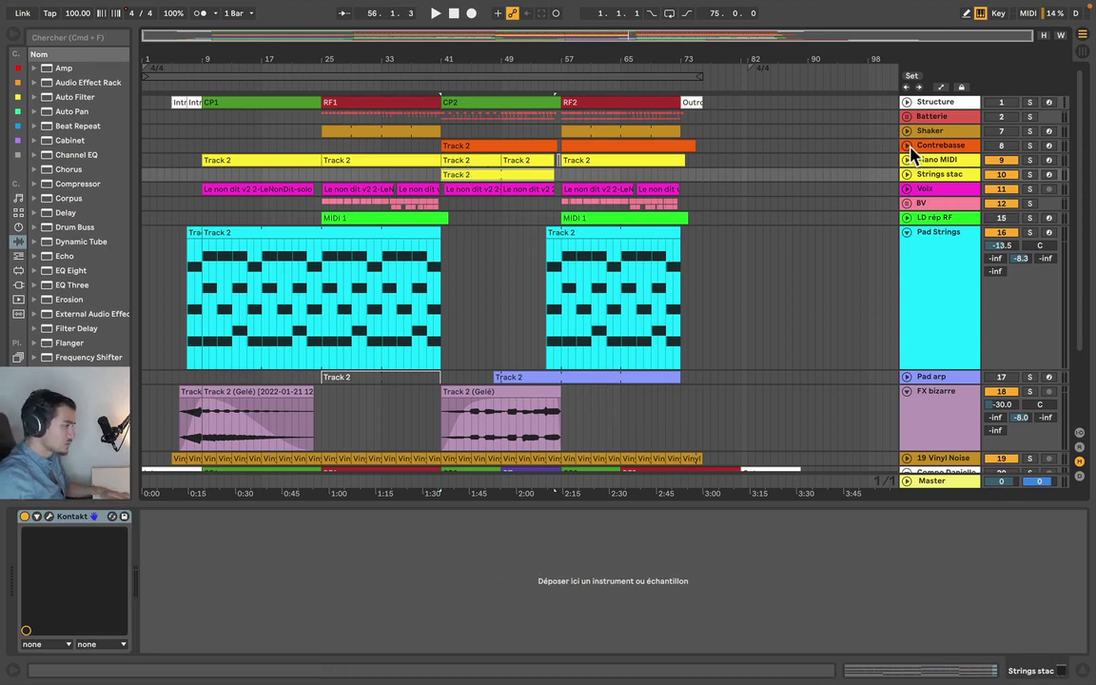
{"action": "left_click", "coordinate": [906, 145]}
{"action": "left_click", "coordinate": [447, 146]}
Play the transition into CP2 from bar 40 with the Contrebasse active and the Piano MIDI notes in view, and stop playback
{"action": "key", "text": "z"}
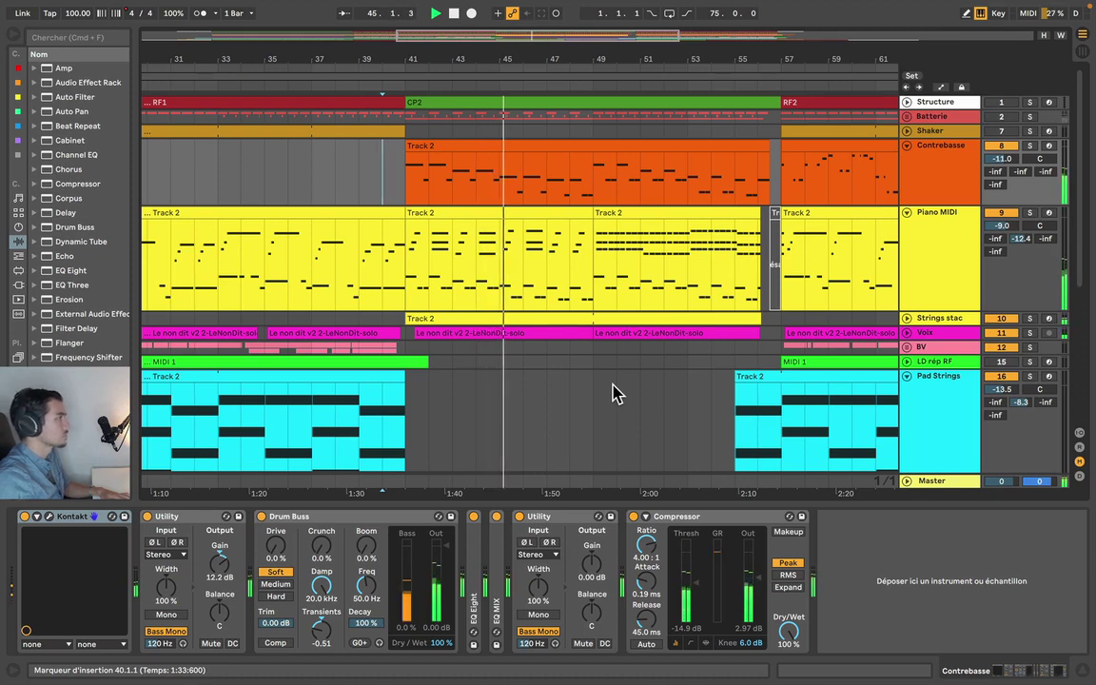
{"action": "left_click", "coordinate": [403, 181]}
{"action": "key", "text": "space"}
{"action": "scroll", "coordinate": [403, 181], "scroll_direction": "left", "scroll_amount": 10}
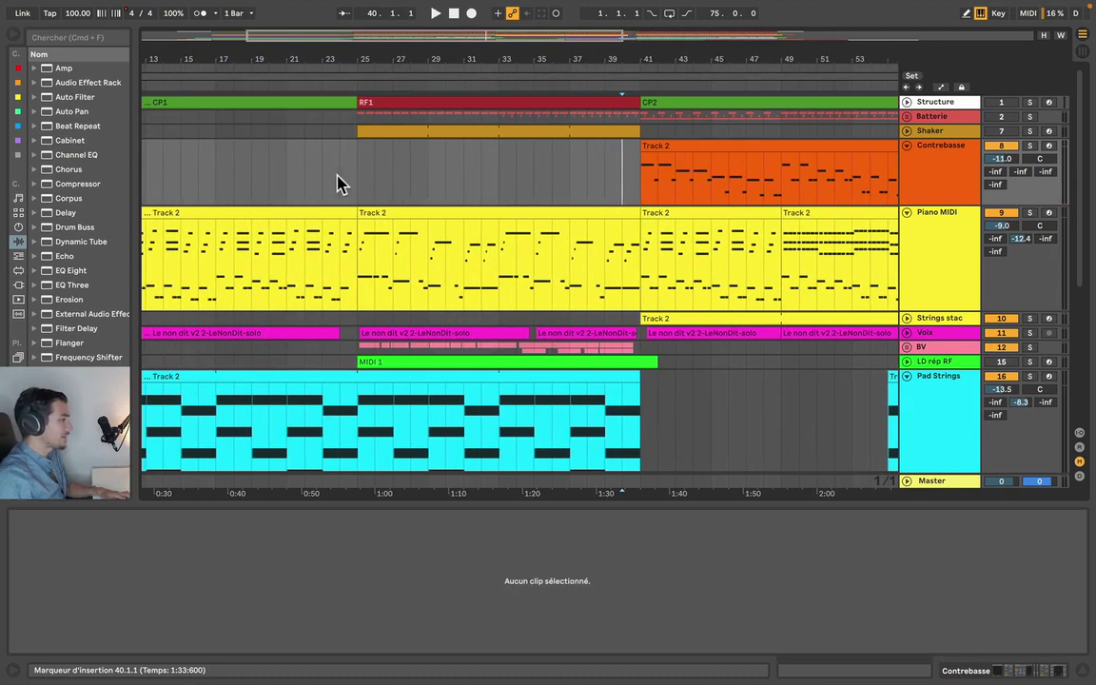
Play the transition from CP1 into RF1 from bar 22, stop it and place the insertion marker at bar 24
{"action": "left_click", "coordinate": [338, 183]}
{"action": "scroll", "coordinate": [338, 184], "scroll_direction": "left", "scroll_amount": 3}
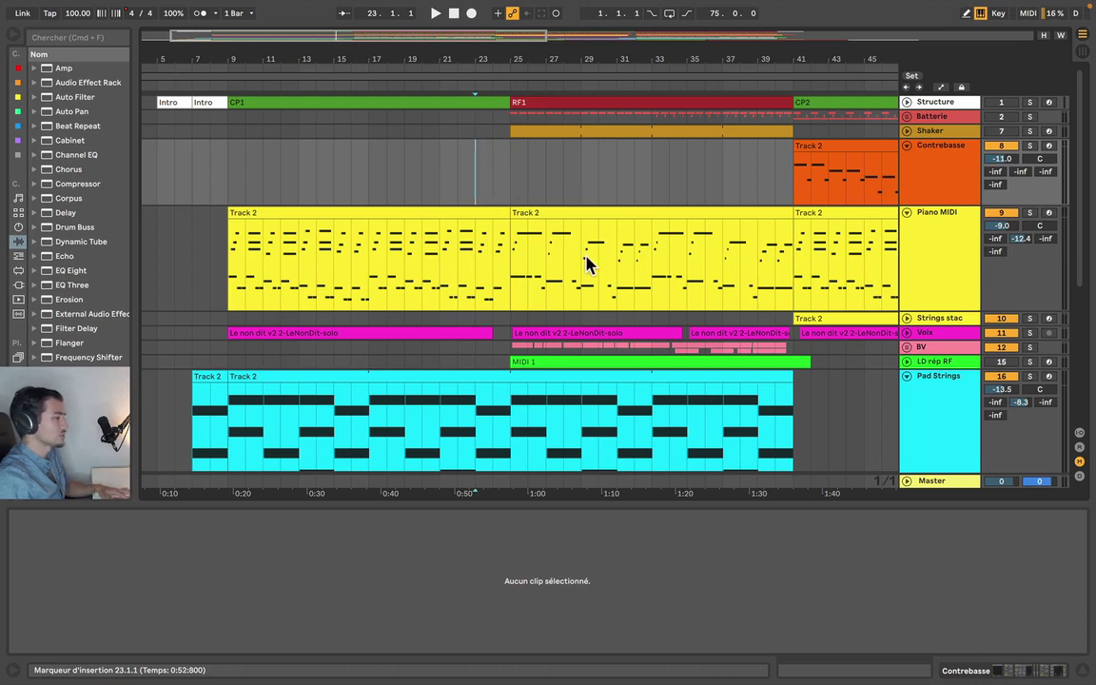
{"action": "left_click", "coordinate": [460, 171]}
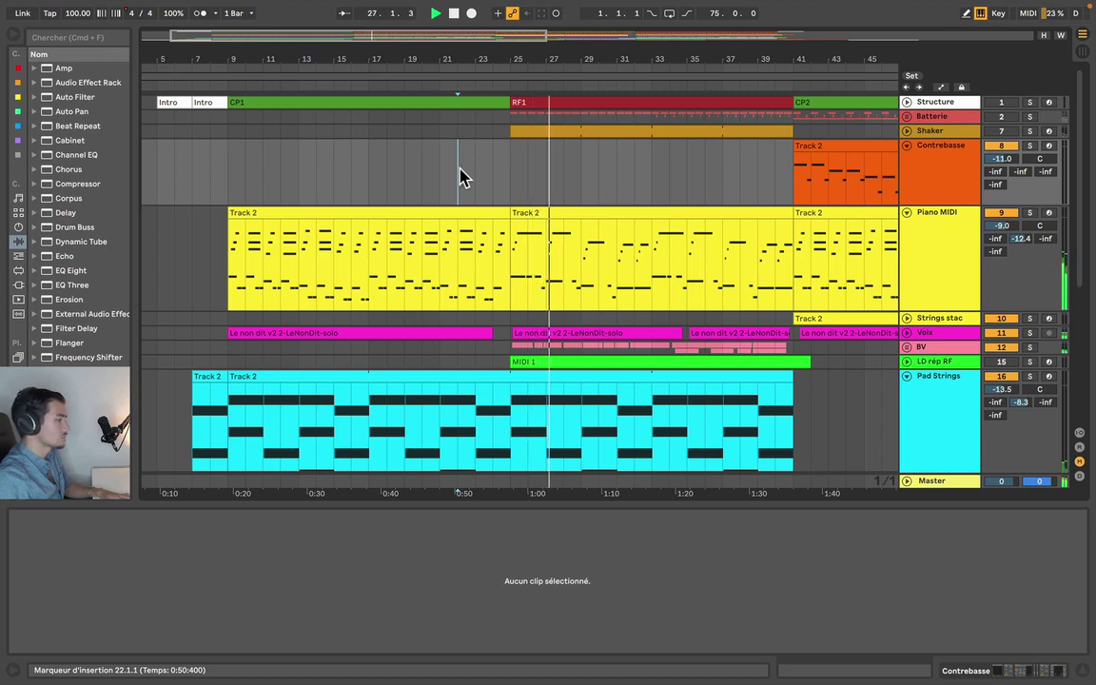
{"action": "left_click", "coordinate": [492, 177]}
{"action": "key", "text": "space"}
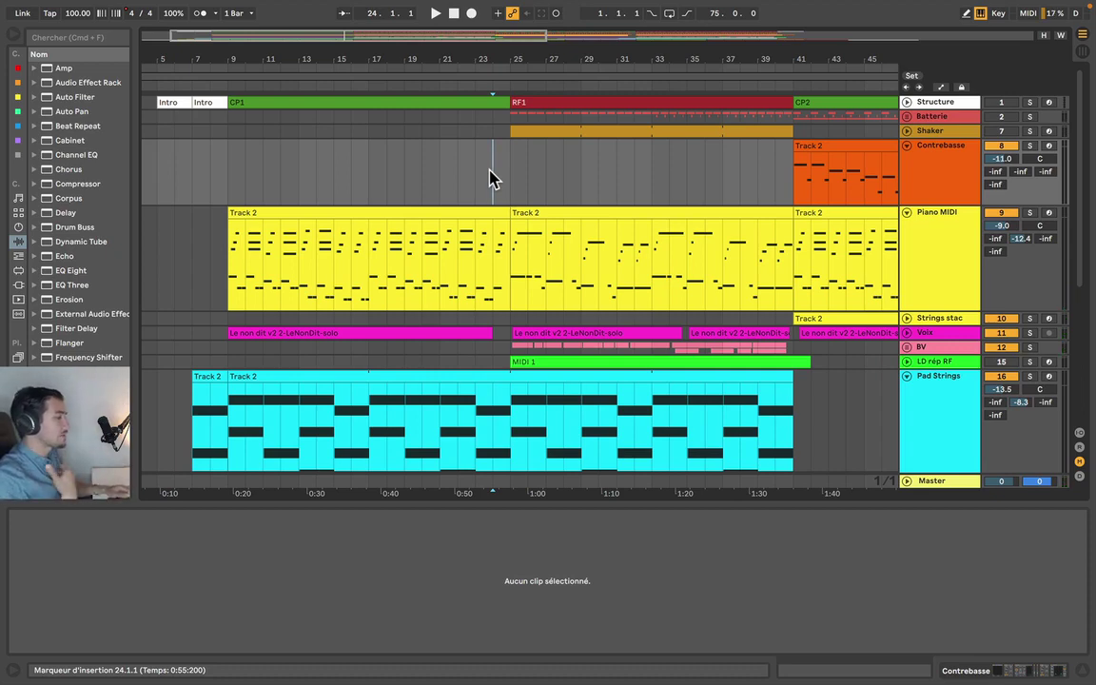
Activate the Batterie group and expand it to show its Kick, Snaps and Rides tracks
{"action": "left_click", "coordinate": [948, 117]}
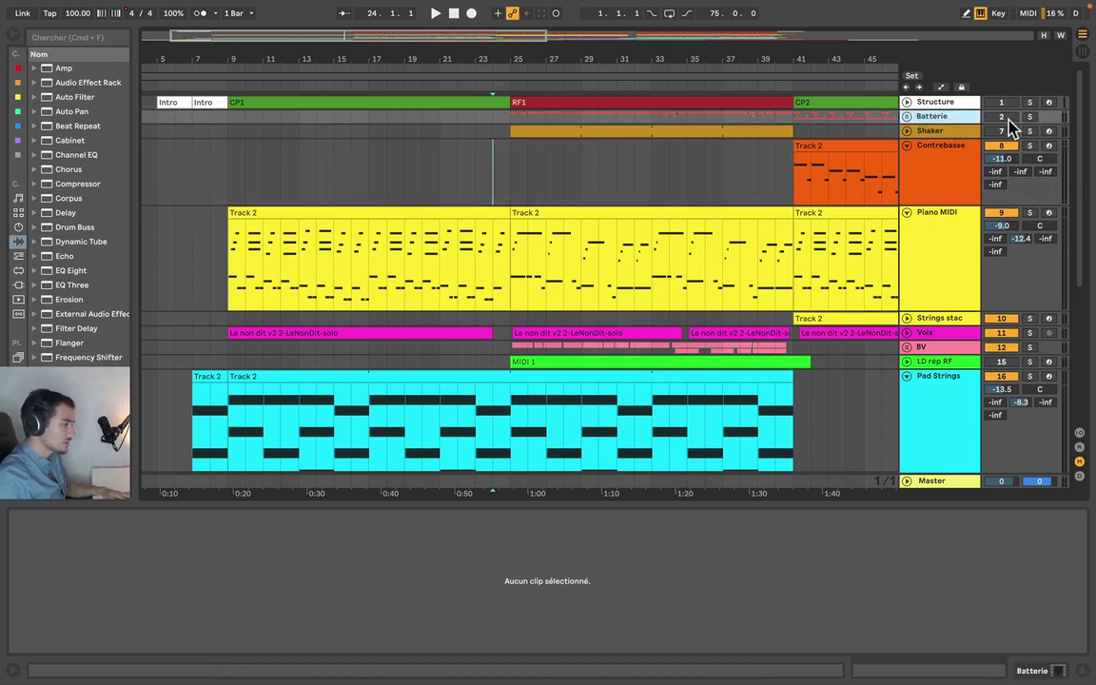
{"action": "left_click", "coordinate": [1008, 117]}
{"action": "left_click", "coordinate": [908, 118]}
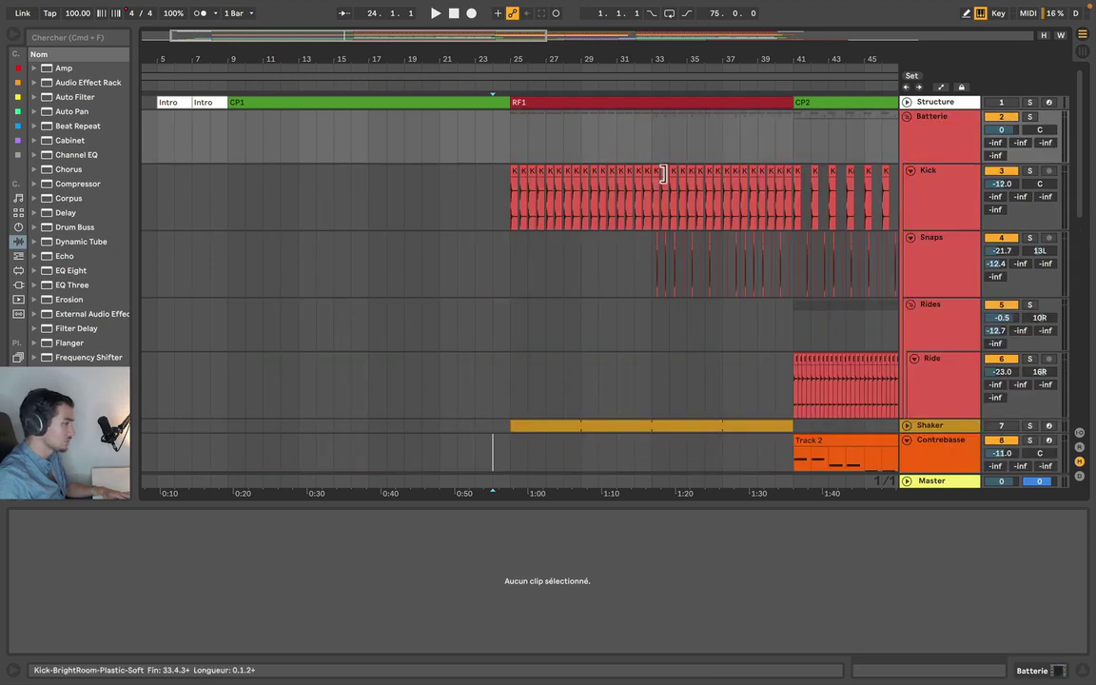
{"action": "left_click", "coordinate": [908, 118]}
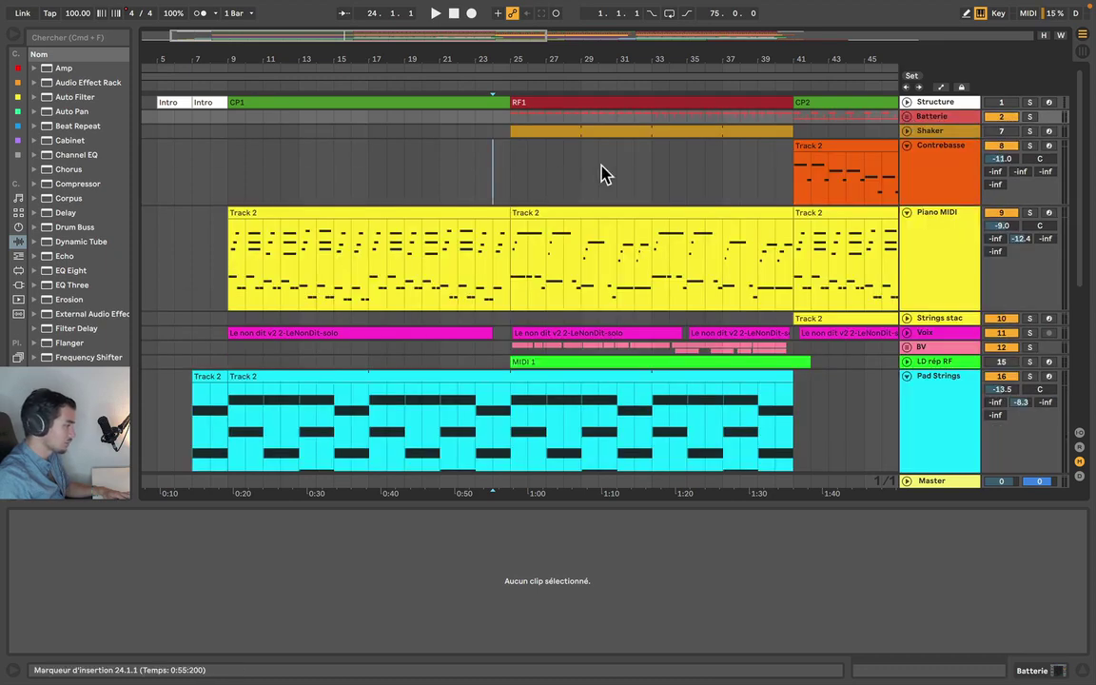
{"action": "scroll", "coordinate": [601, 174], "scroll_direction": "right", "scroll_amount": 5}
{"action": "scroll", "coordinate": [423, 160], "scroll_direction": "right", "scroll_amount": 3}
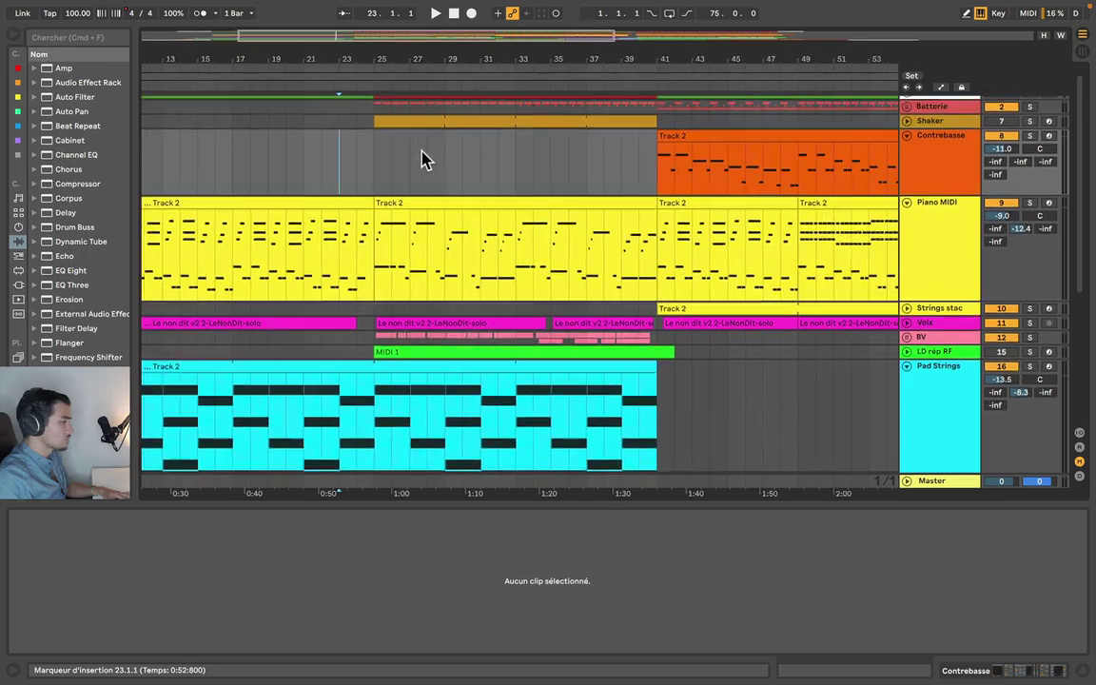
{"action": "scroll", "coordinate": [424, 160], "scroll_direction": "up", "scroll_amount": 1}
{"action": "scroll", "coordinate": [423, 160], "scroll_direction": "right", "scroll_amount": 2}
{"action": "left_click", "coordinate": [907, 116]}
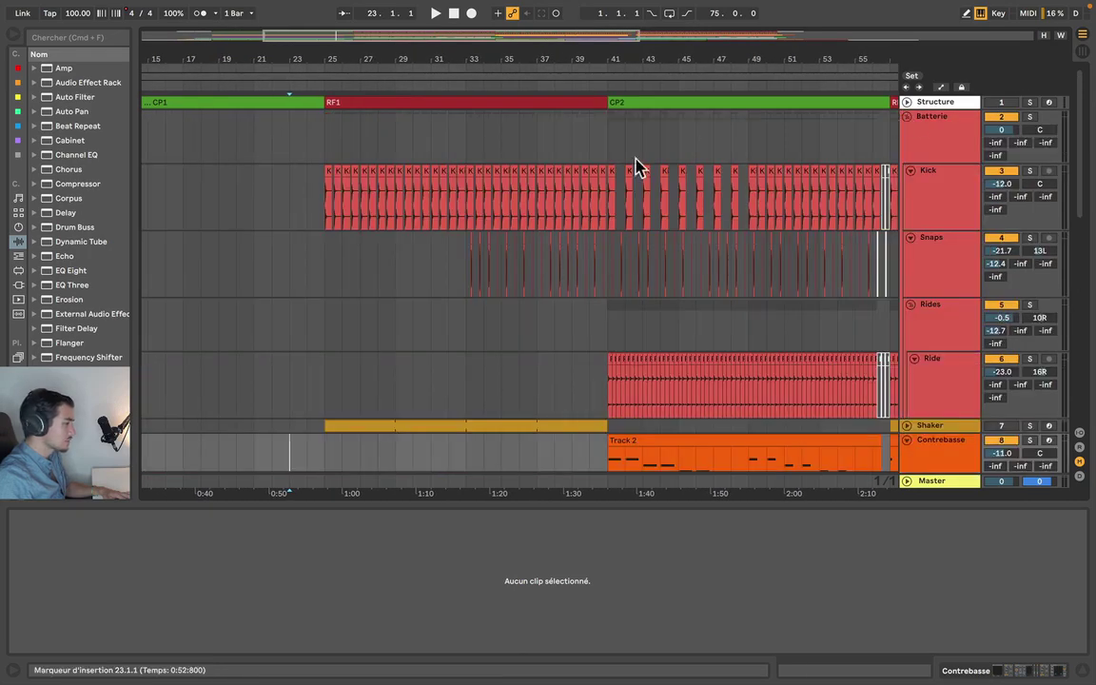
Play the Kick track soloed from its first clip at bar 25, remove the solo and stop playback
{"action": "left_click_drag", "start_coordinate": [445, 59], "coordinate": [341, 164]}
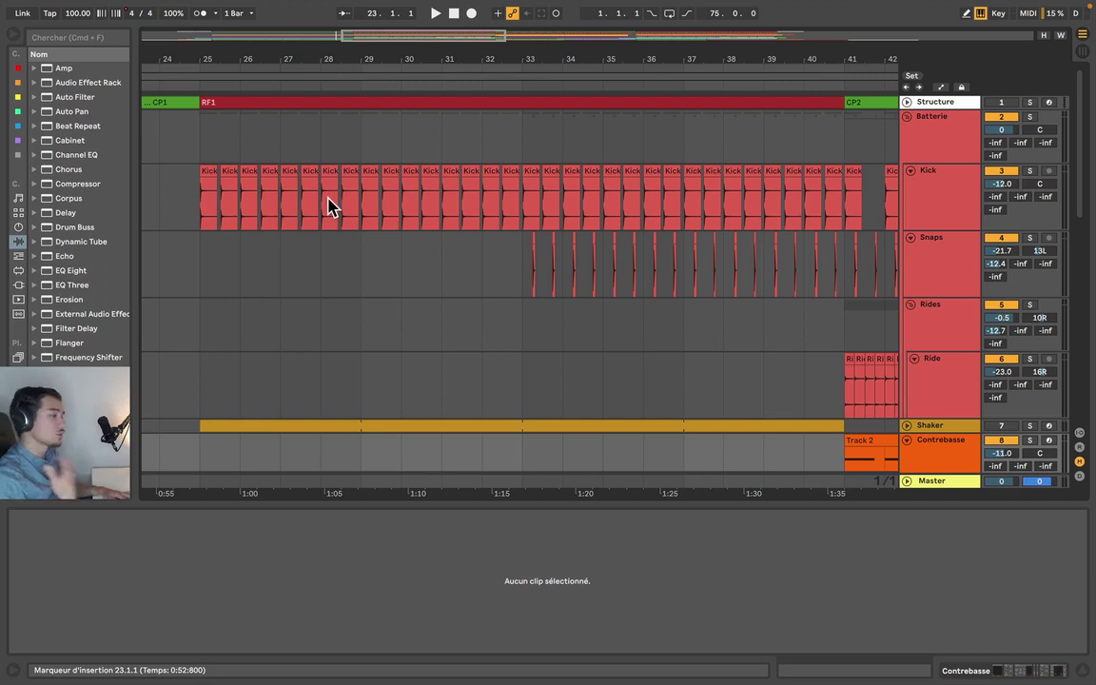
{"action": "left_click", "coordinate": [215, 184]}
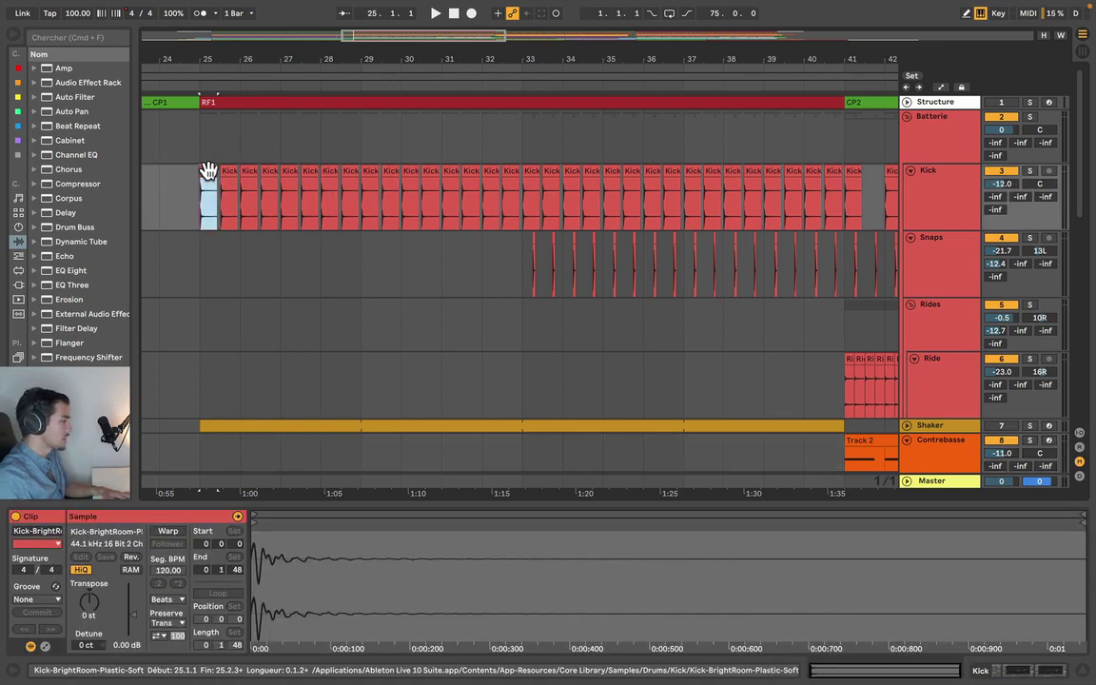
{"action": "left_click", "coordinate": [1030, 172]}
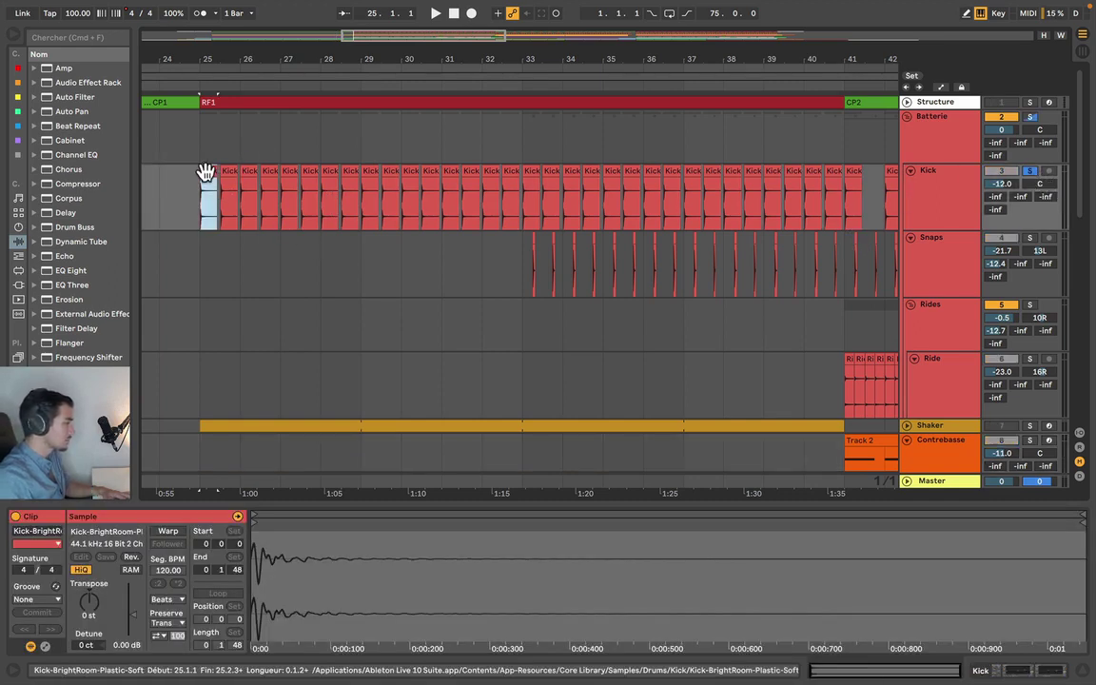
{"action": "key", "text": "space"}
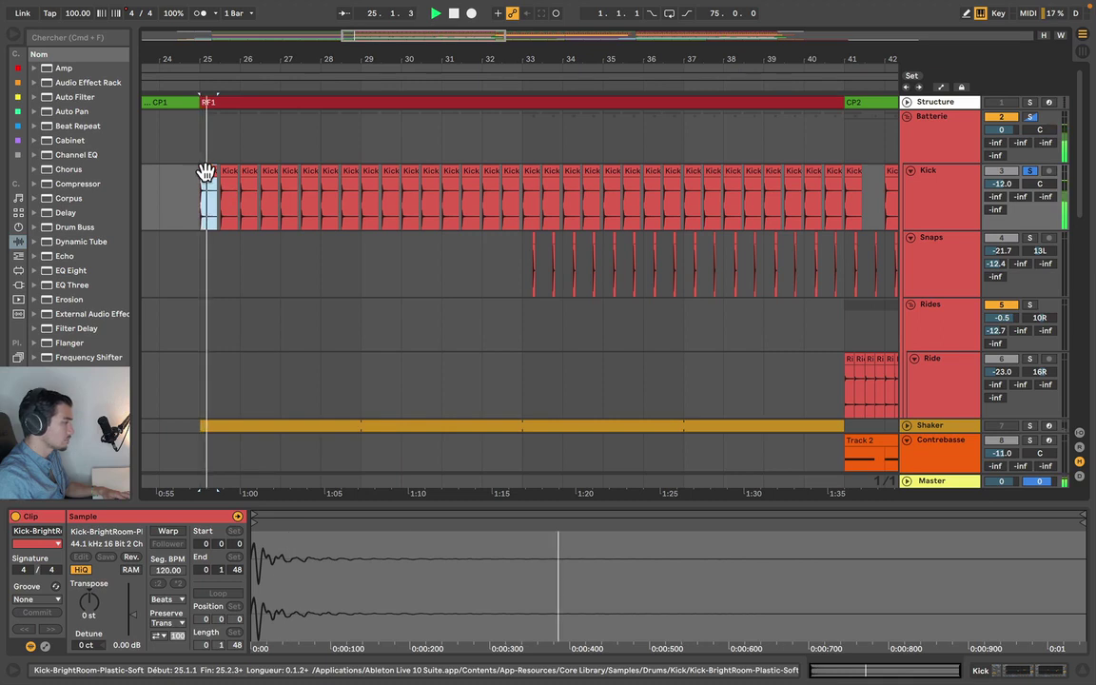
{"action": "left_click", "coordinate": [1032, 172]}
{"action": "key", "text": "space"}
Play the first kick clips of RF1 from bar 25 with the other active tracks, and stop playback
{"action": "key", "text": "plus"}
{"action": "key", "text": "plus"}
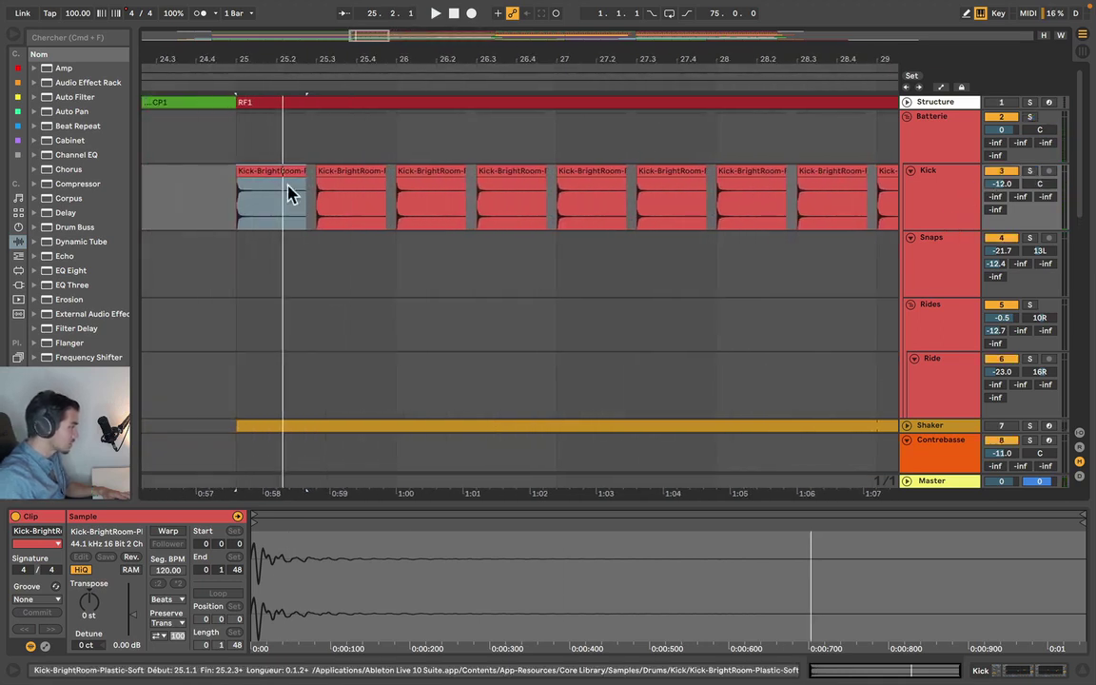
{"action": "left_click", "coordinate": [256, 171]}
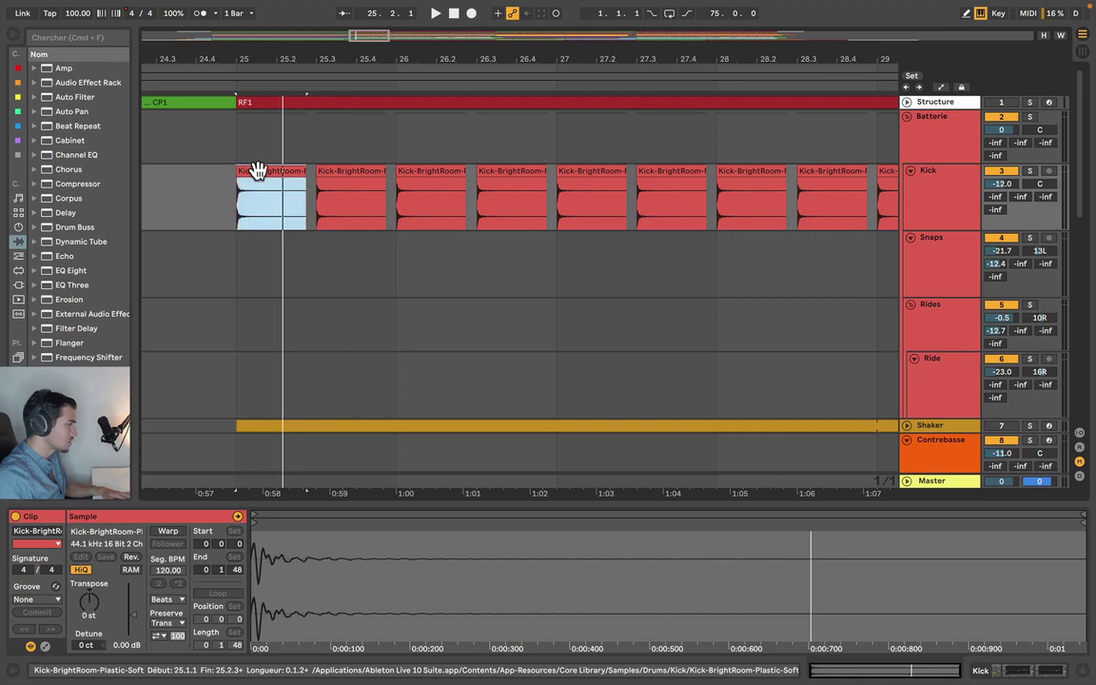
{"action": "key", "text": "space"}
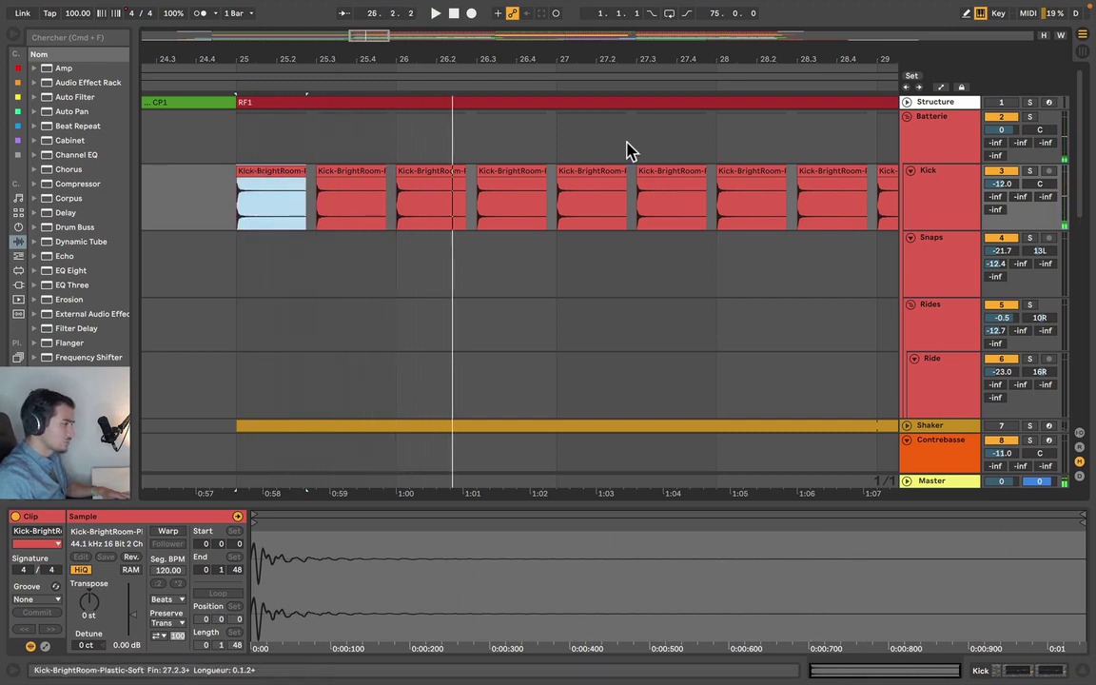
Play the Snaps entry from bar 33, soloing the Snaps track briefly, and stop playback
{"action": "left_click_drag", "start_coordinate": [619, 57], "coordinate": [672, 284]}
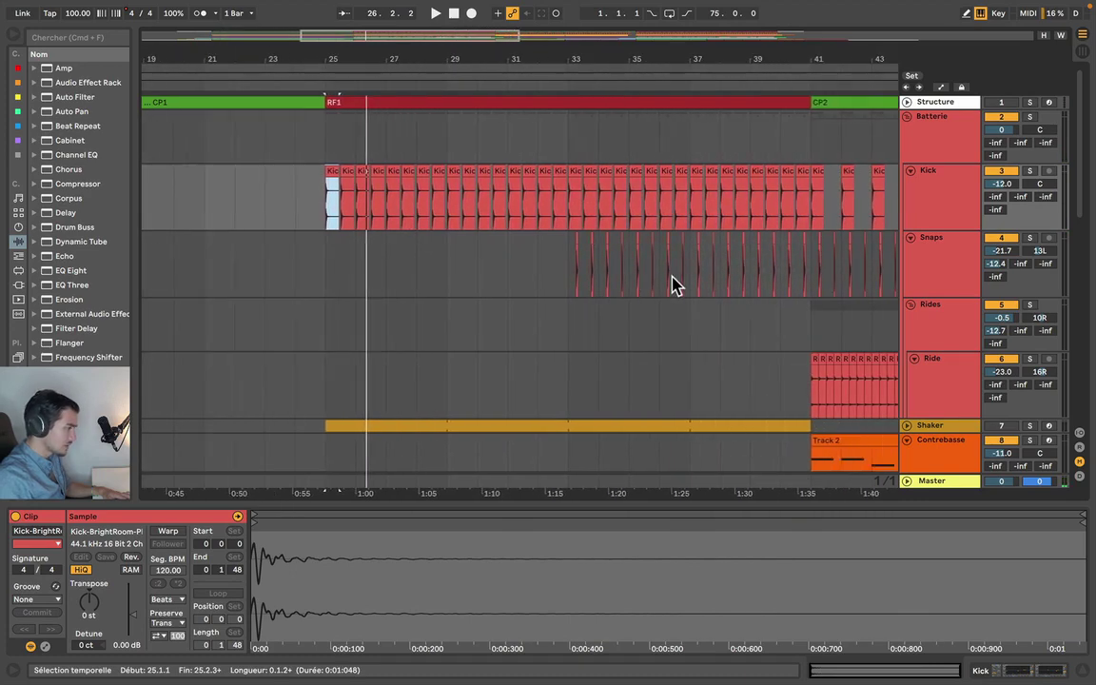
{"action": "scroll", "coordinate": [671, 283], "scroll_direction": "right", "scroll_amount": 5}
{"action": "scroll", "coordinate": [709, 247], "scroll_direction": "down", "scroll_amount": 1}
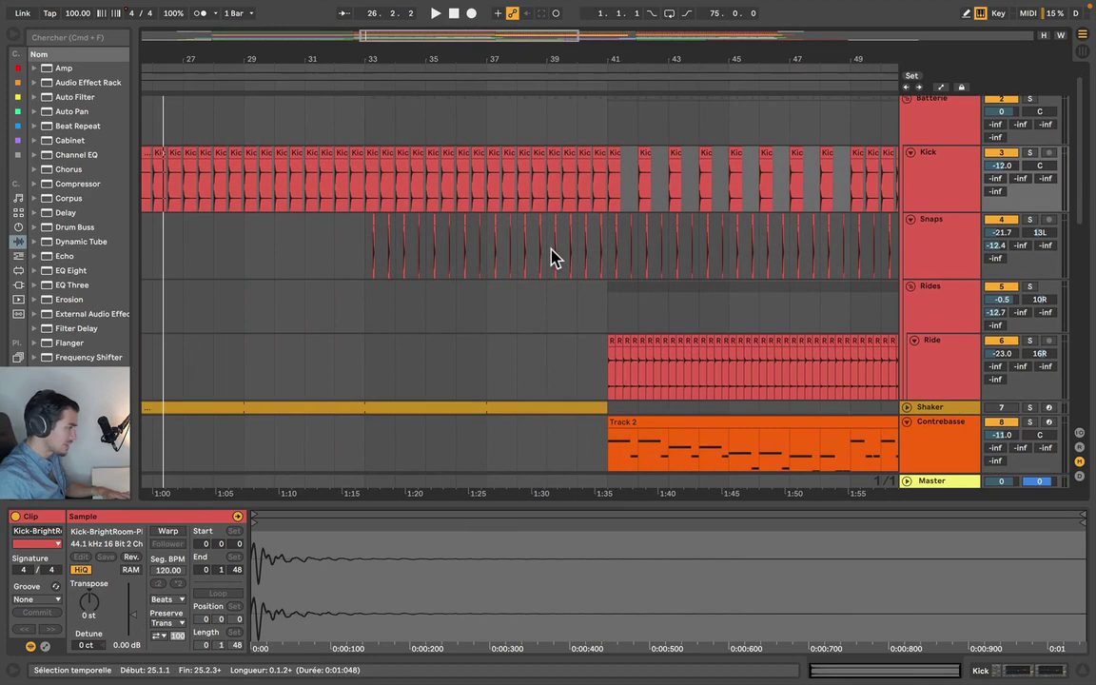
{"action": "left_click", "coordinate": [364, 252]}
{"action": "key", "text": "space"}
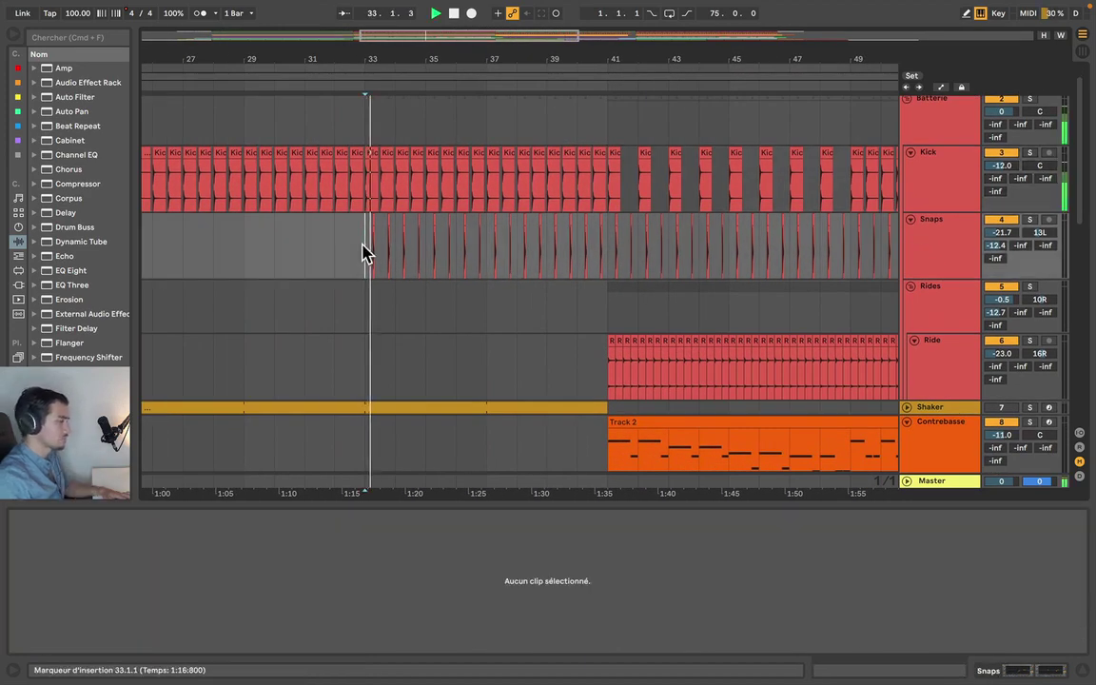
{"action": "left_click", "coordinate": [1031, 220]}
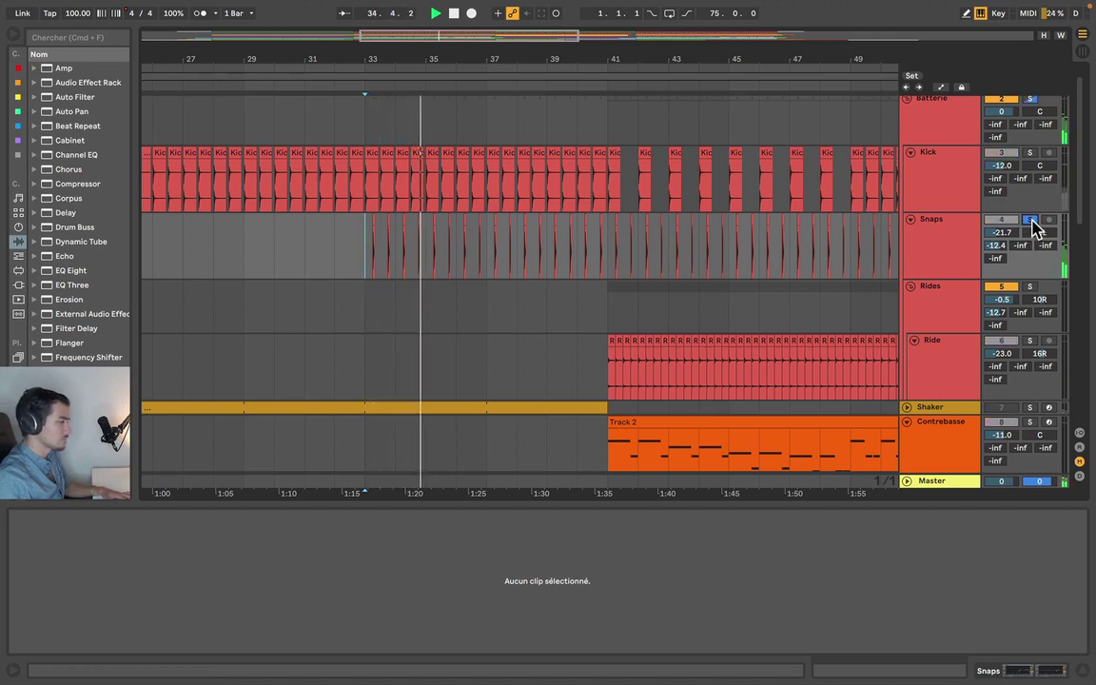
{"action": "left_click", "coordinate": [1031, 220]}
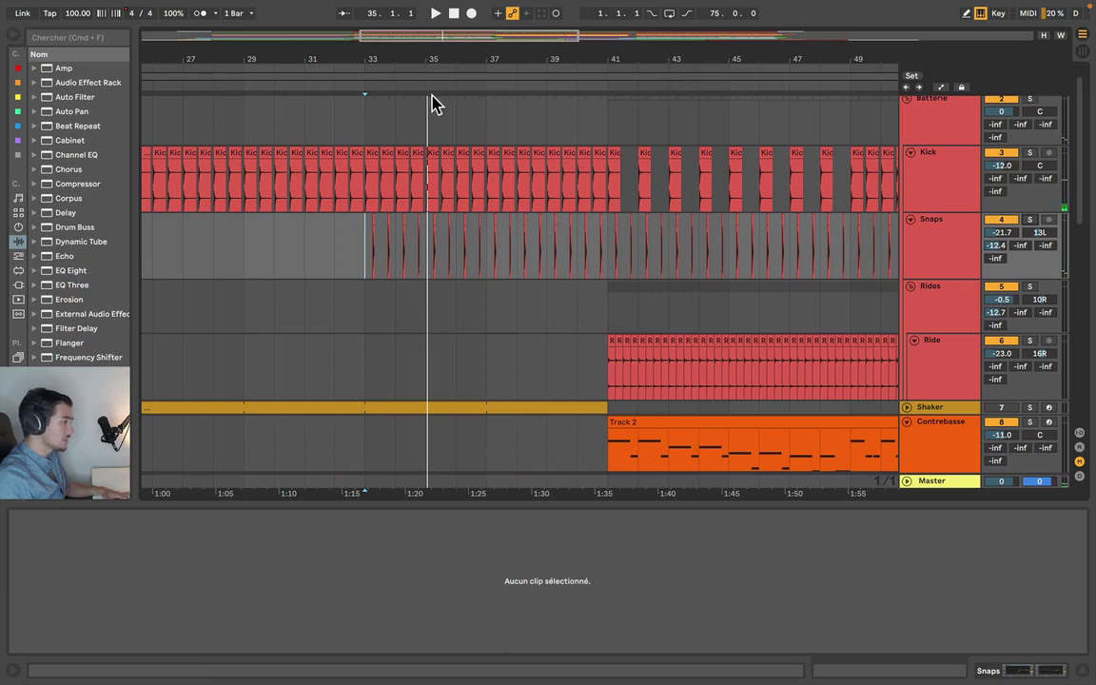
Examine how the Snaps clips alternate with the Kick clips from bar 33 and how both span RF1
{"action": "scroll", "coordinate": [374, 54], "scroll_direction": "up", "scroll_amount": 15}
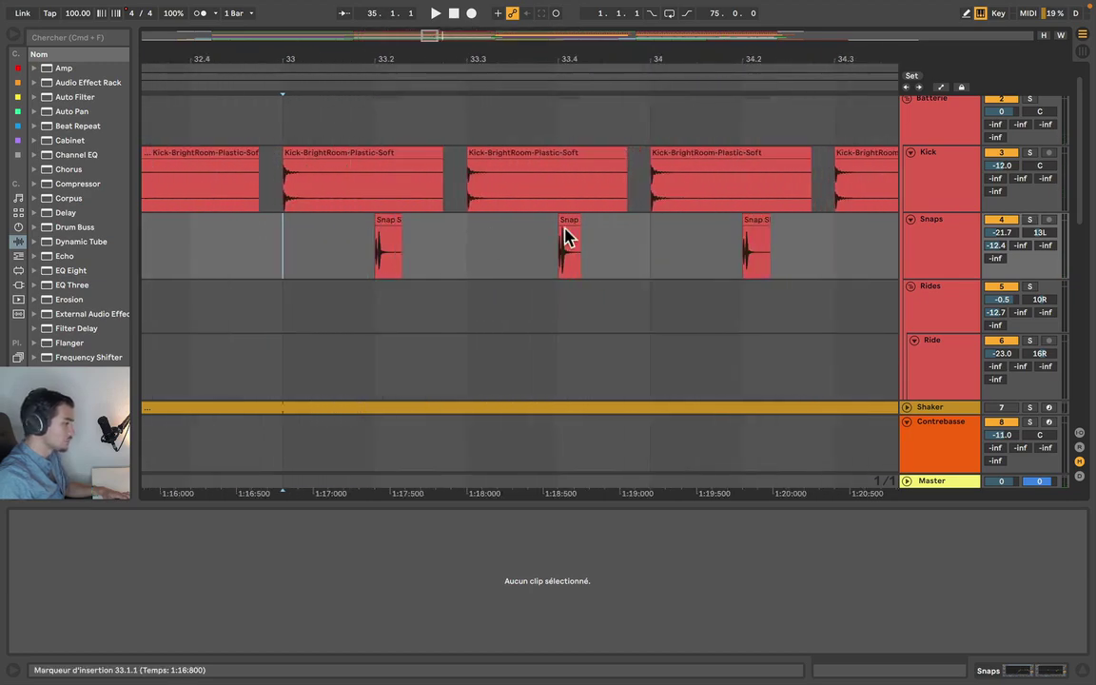
{"action": "scroll", "coordinate": [514, 54], "scroll_direction": "down", "scroll_amount": 15}
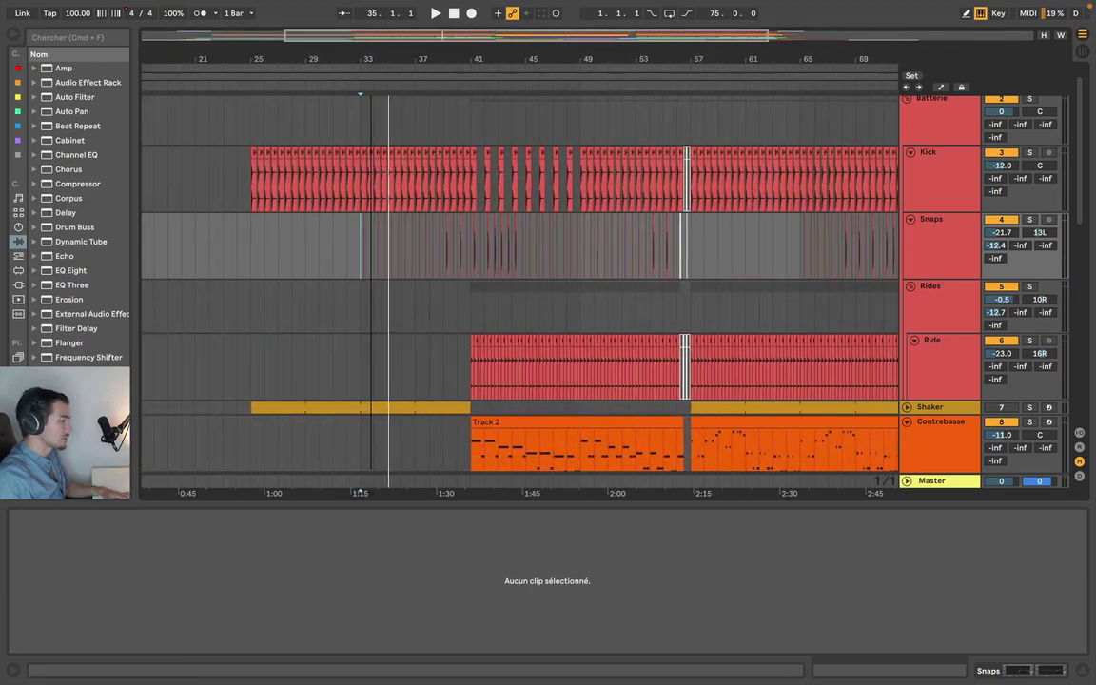
{"action": "scroll", "coordinate": [255, 54], "scroll_direction": "up", "scroll_amount": 10}
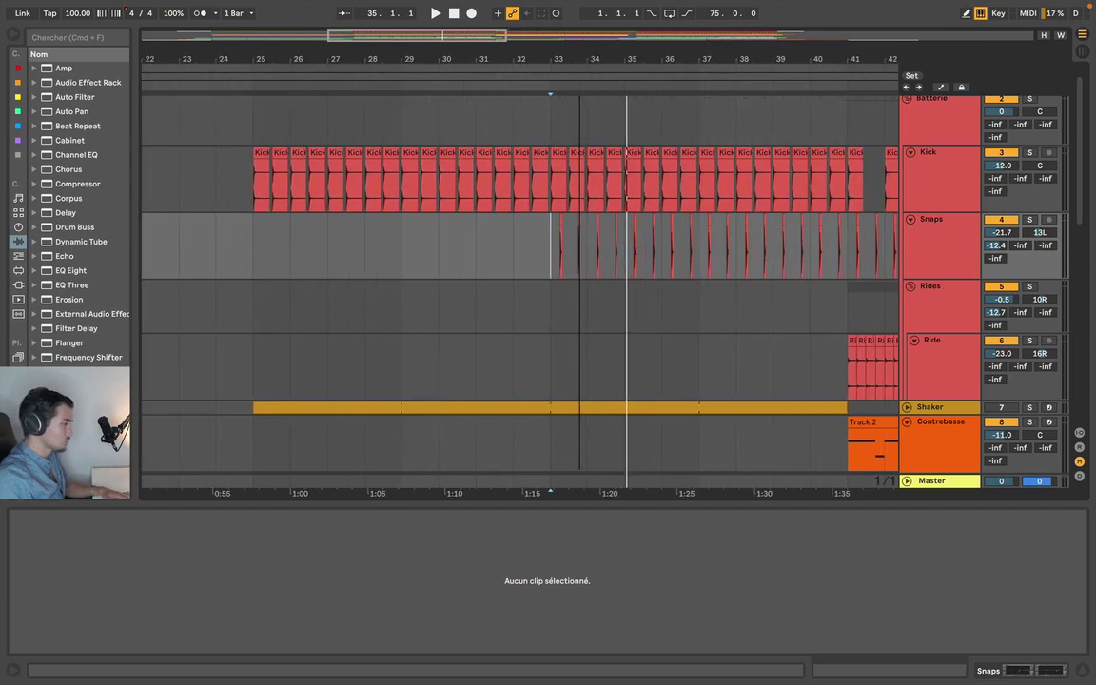
{"action": "scroll", "coordinate": [595, 174], "scroll_direction": "down", "scroll_amount": 2}
{"action": "scroll", "coordinate": [594, 171], "scroll_direction": "up", "scroll_amount": 4}
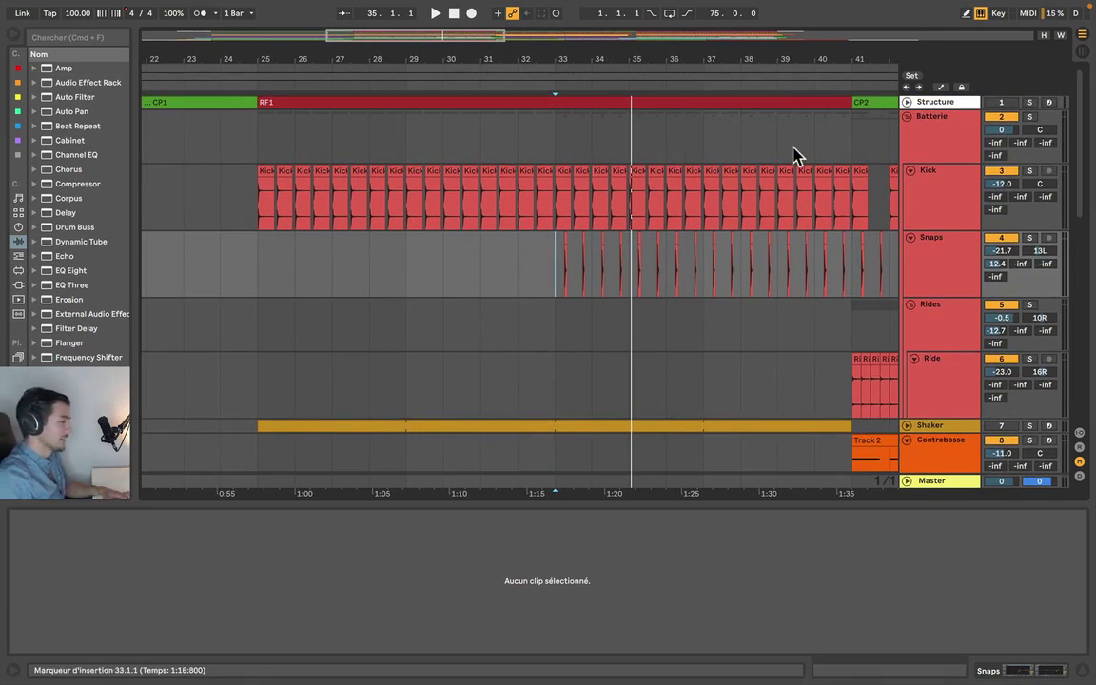
{"action": "scroll", "coordinate": [521, 63], "scroll_direction": "down", "scroll_amount": 3}
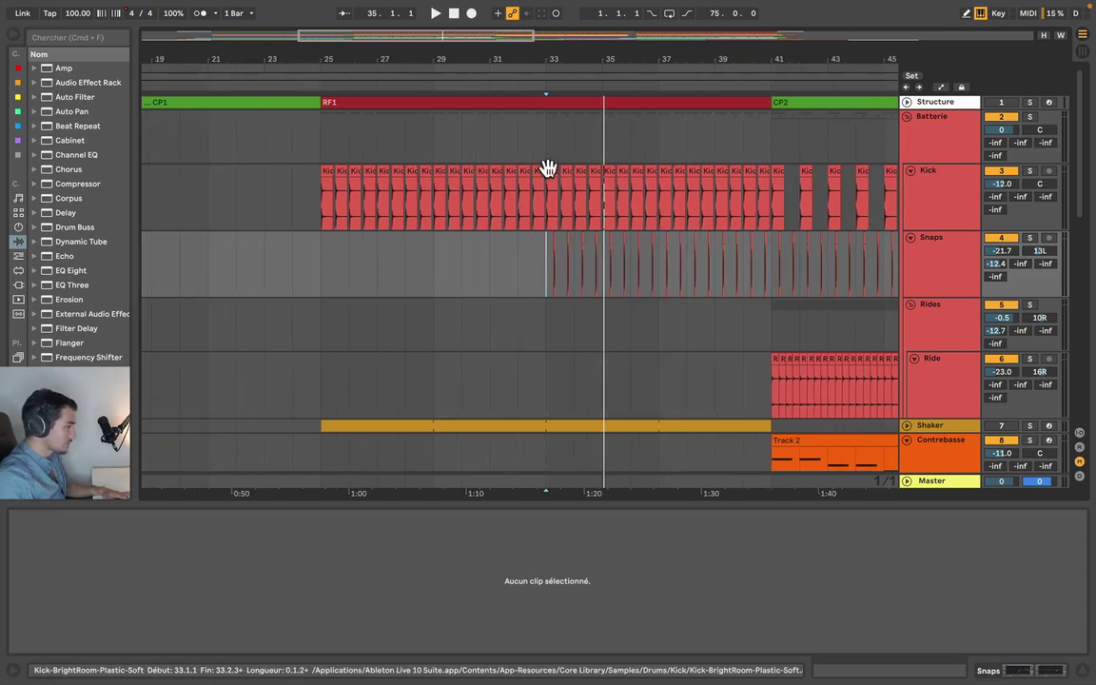
{"action": "scroll", "coordinate": [550, 173], "scroll_direction": "down", "scroll_amount": 5}
{"action": "scroll", "coordinate": [653, 247], "scroll_direction": "up", "scroll_amount": 3}
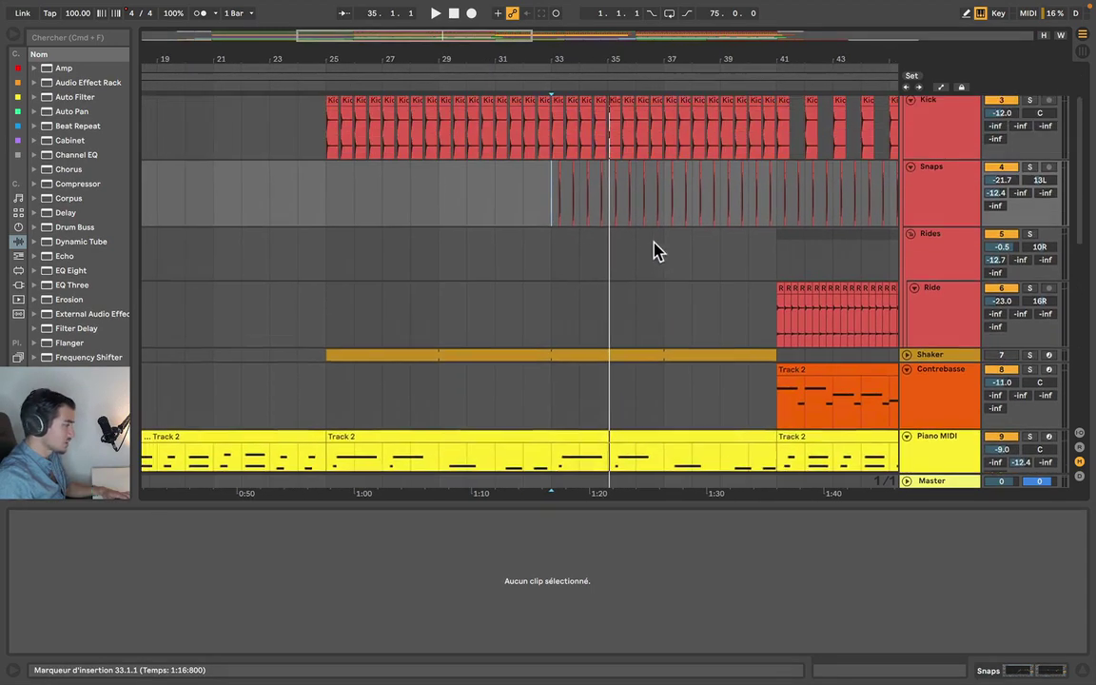
Play the second half of RF1 from bar 31 to hear the snaps join the kick, and stop playback
{"action": "scroll", "coordinate": [652, 247], "scroll_direction": "left", "scroll_amount": 1}
{"action": "scroll", "coordinate": [652, 247], "scroll_direction": "down", "scroll_amount": 3}
{"action": "left_click", "coordinate": [502, 231]}
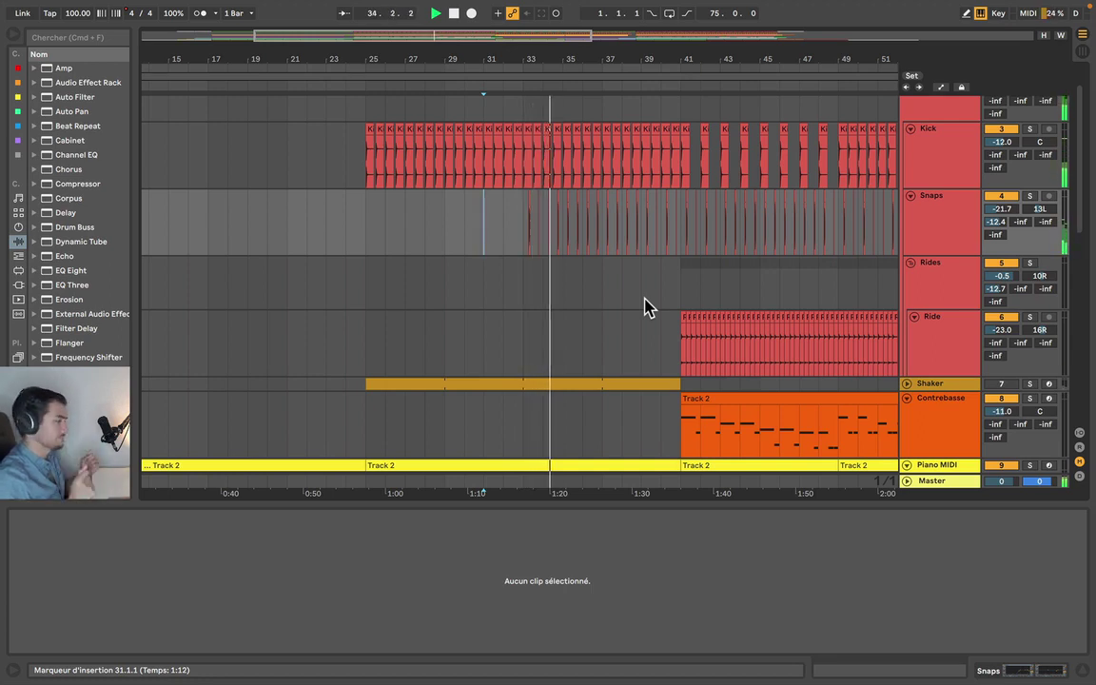
{"action": "left_click_drag", "start_coordinate": [568, 59], "coordinate": [647, 61]}
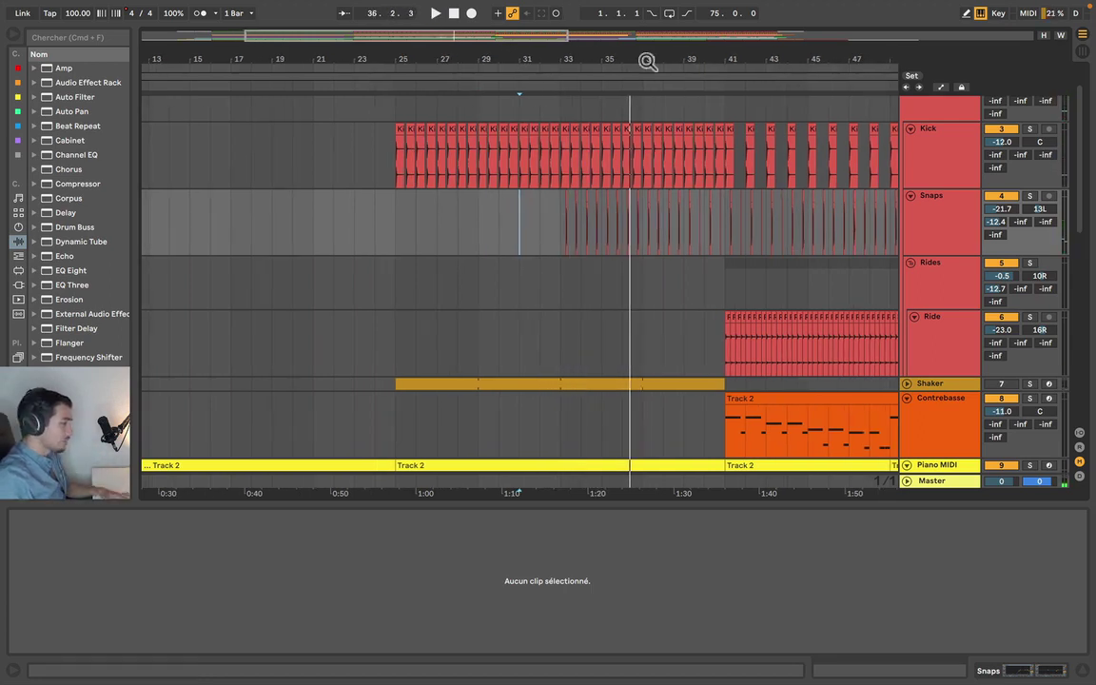
Place the insertion marker at bar 24, and activate and expand the Shaker track to show its RF1 notes
{"action": "scroll", "coordinate": [428, 228], "scroll_direction": "down", "scroll_amount": 2}
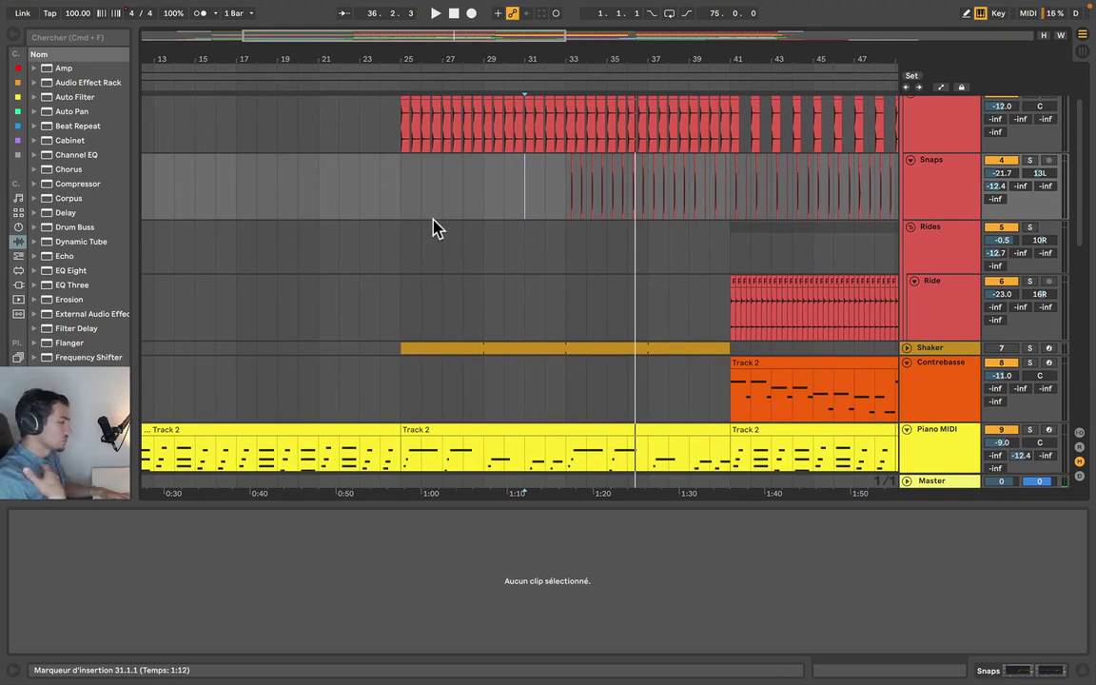
{"action": "left_click", "coordinate": [380, 300]}
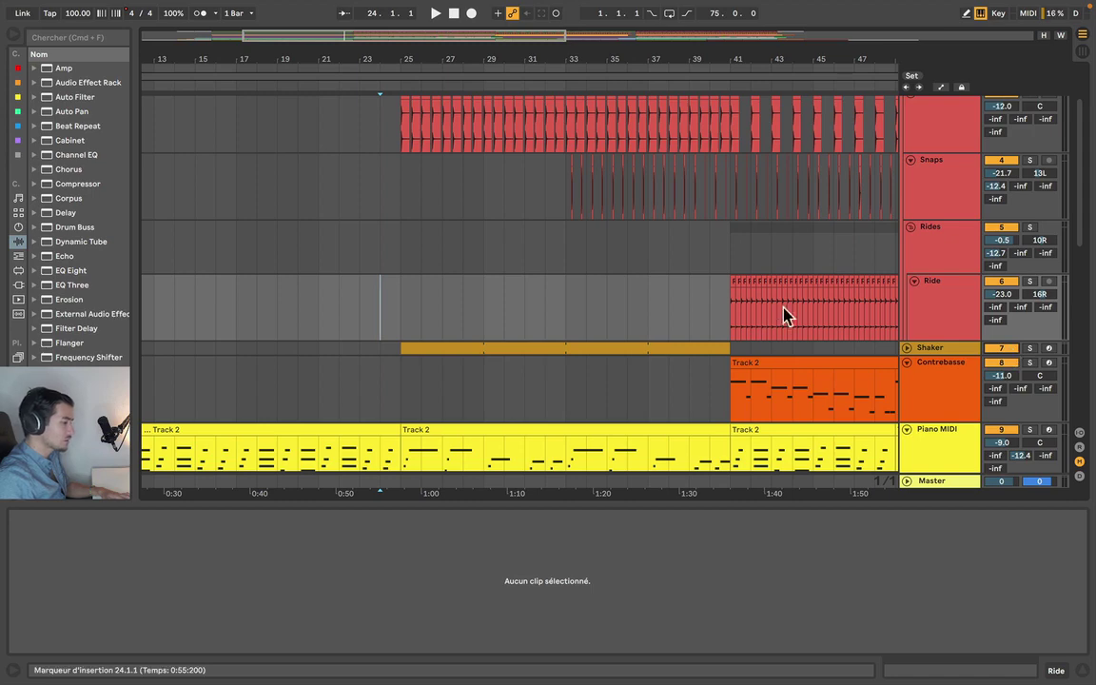
{"action": "left_click", "coordinate": [907, 349]}
{"action": "scroll", "coordinate": [459, 257], "scroll_direction": "down", "scroll_amount": 5}
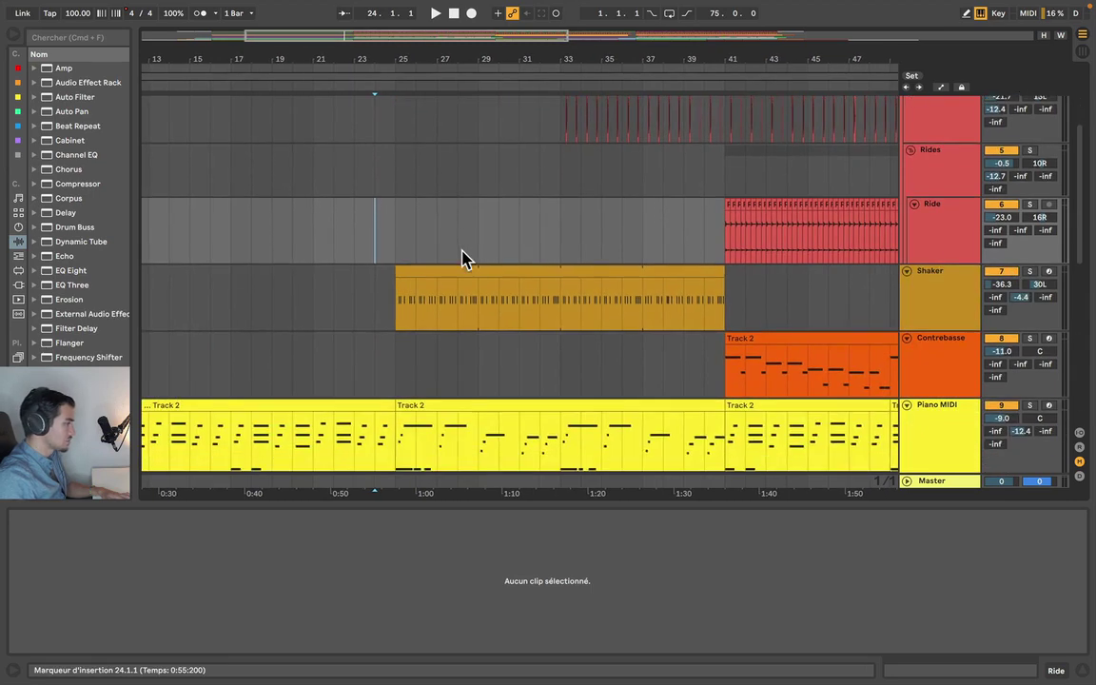
{"action": "left_click_drag", "start_coordinate": [517, 58], "coordinate": [423, 85]}
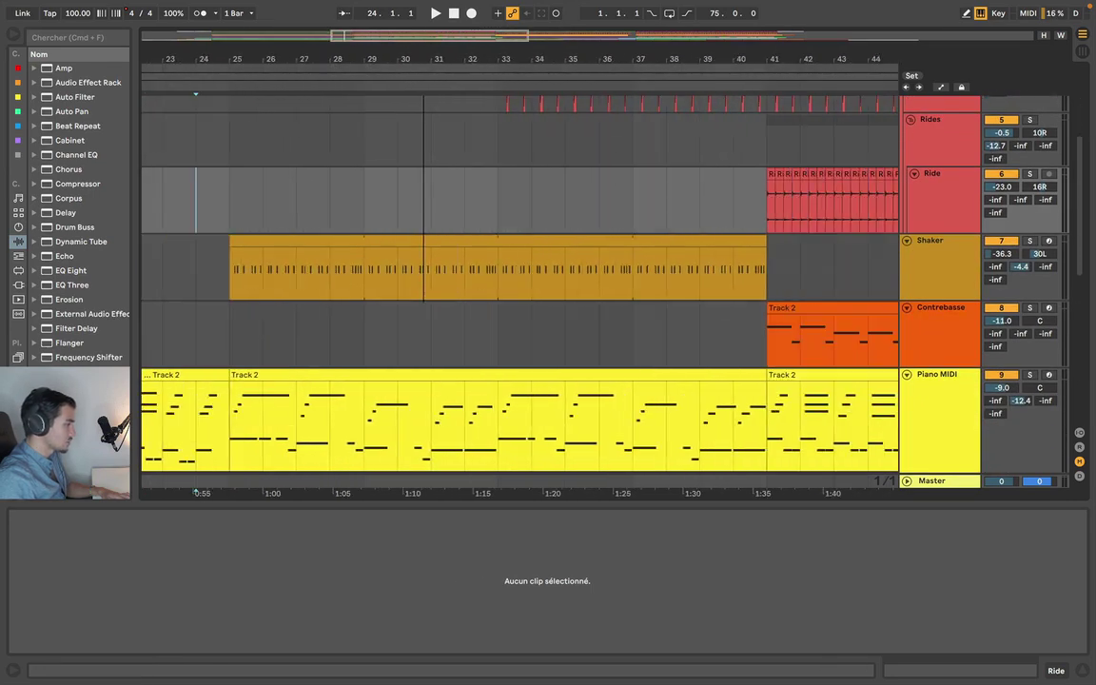
Show the Shaker track's Shaker Pete sampler and toggle the track's record arm to audition the sound
{"action": "left_click", "coordinate": [934, 269]}
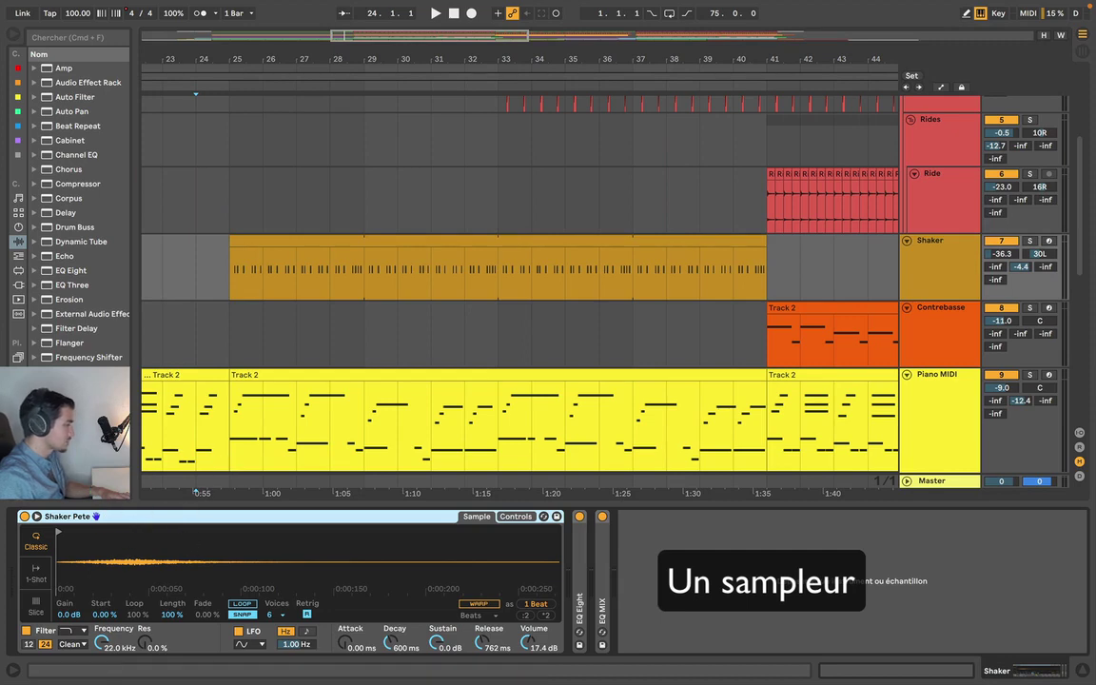
{"action": "scroll", "coordinate": [68, 304], "scroll_direction": "down", "scroll_amount": 4}
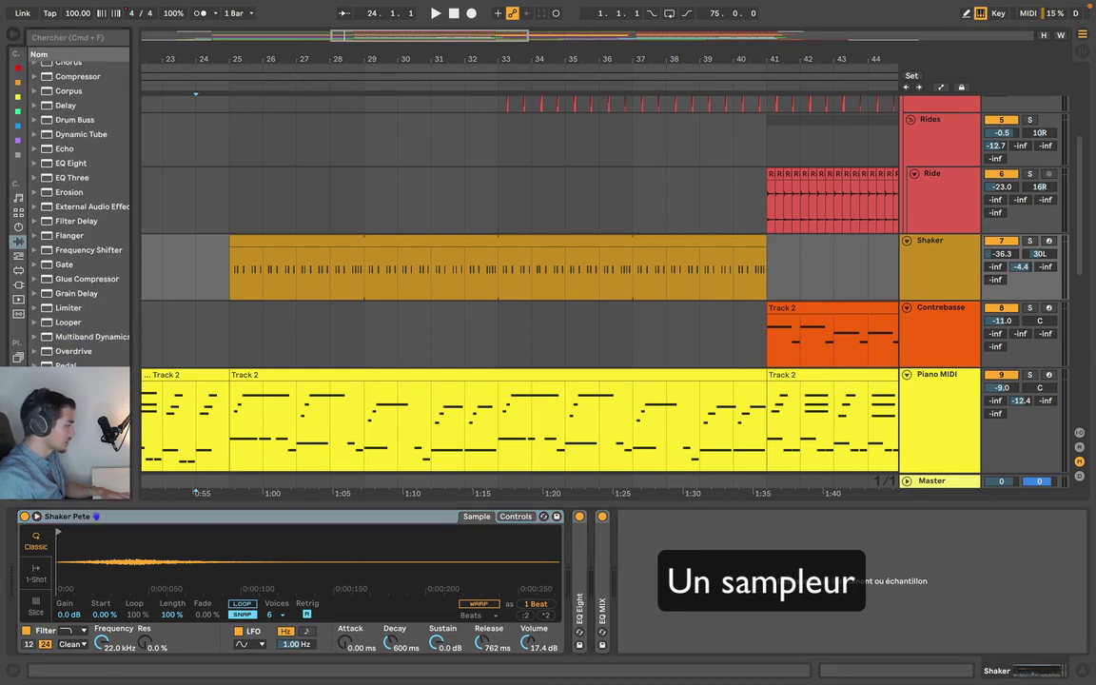
{"action": "scroll", "coordinate": [95, 357], "scroll_direction": "down", "scroll_amount": 2}
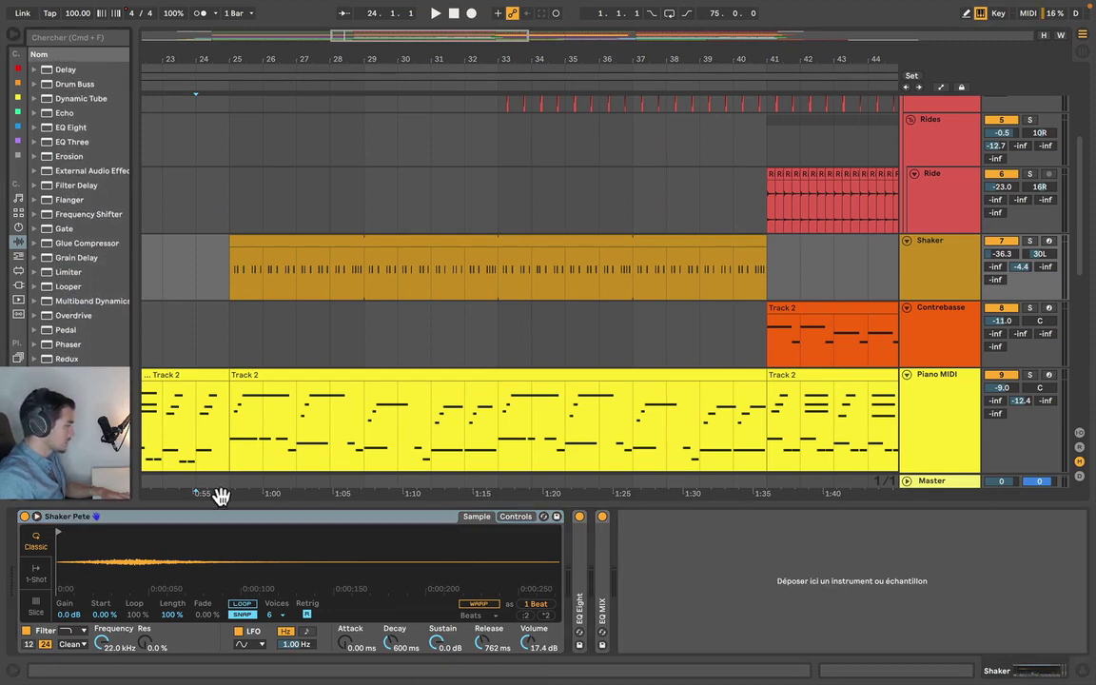
{"action": "key", "text": "plus"}
{"action": "left_click", "coordinate": [1049, 241]}
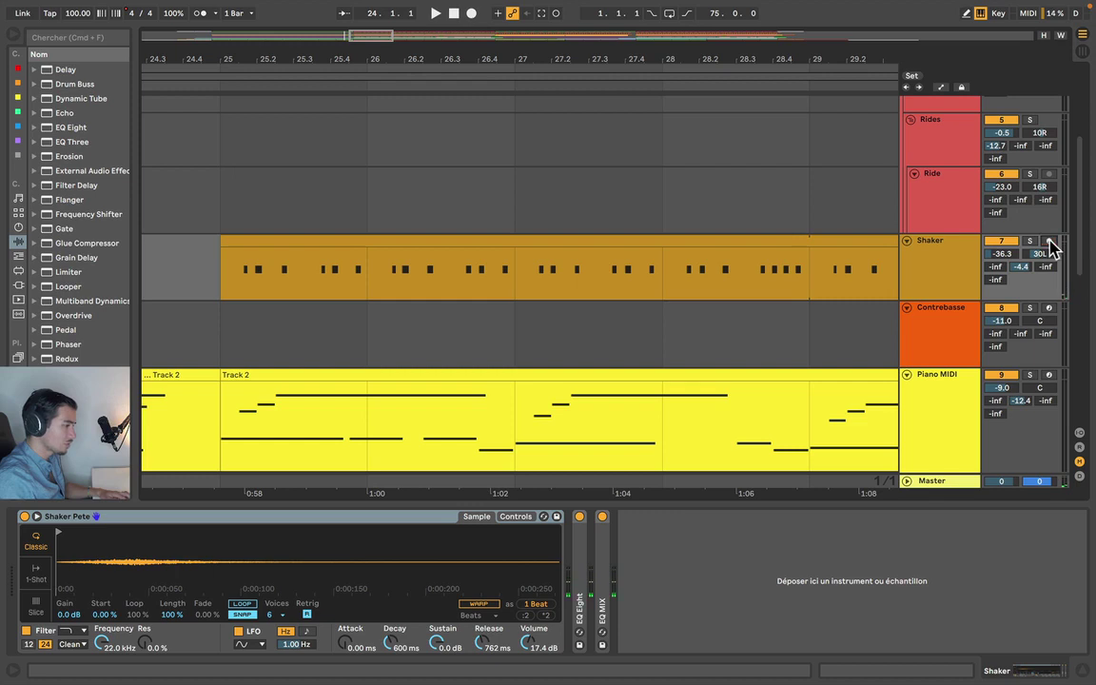
Place the insertion marker at bar 24 on the Shaker track, one bar before its first notes
{"action": "scroll", "coordinate": [162, 266], "scroll_direction": "left", "scroll_amount": 5}
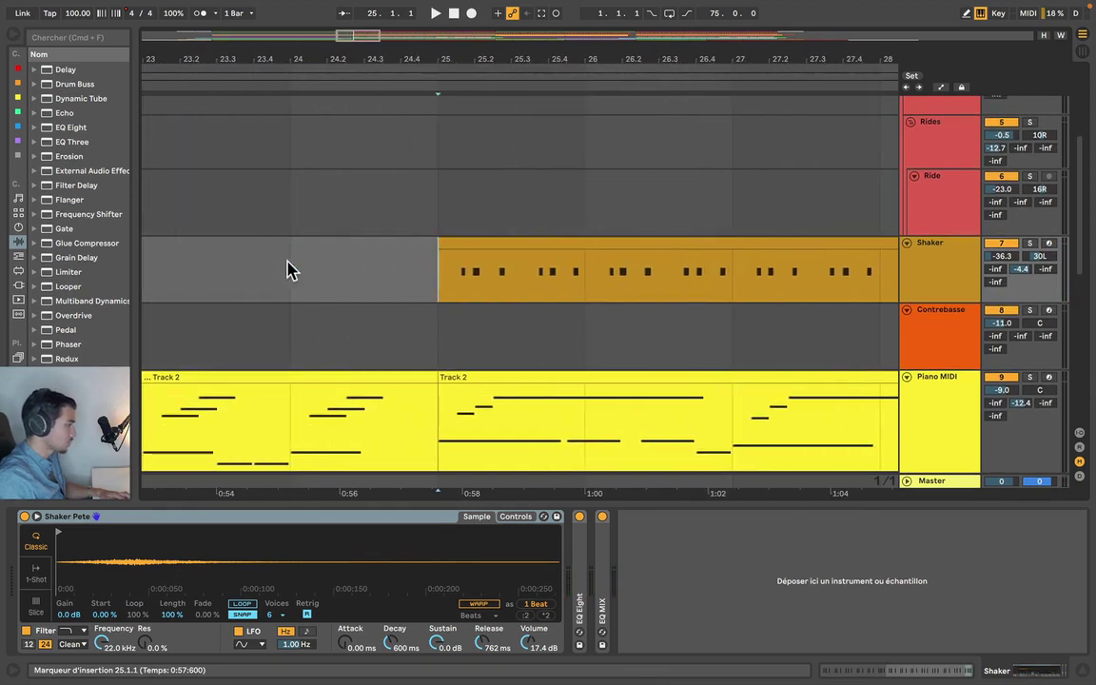
{"action": "scroll", "coordinate": [312, 282], "scroll_direction": "right", "scroll_amount": 4}
{"action": "scroll", "coordinate": [318, 282], "scroll_direction": "down", "scroll_amount": 1}
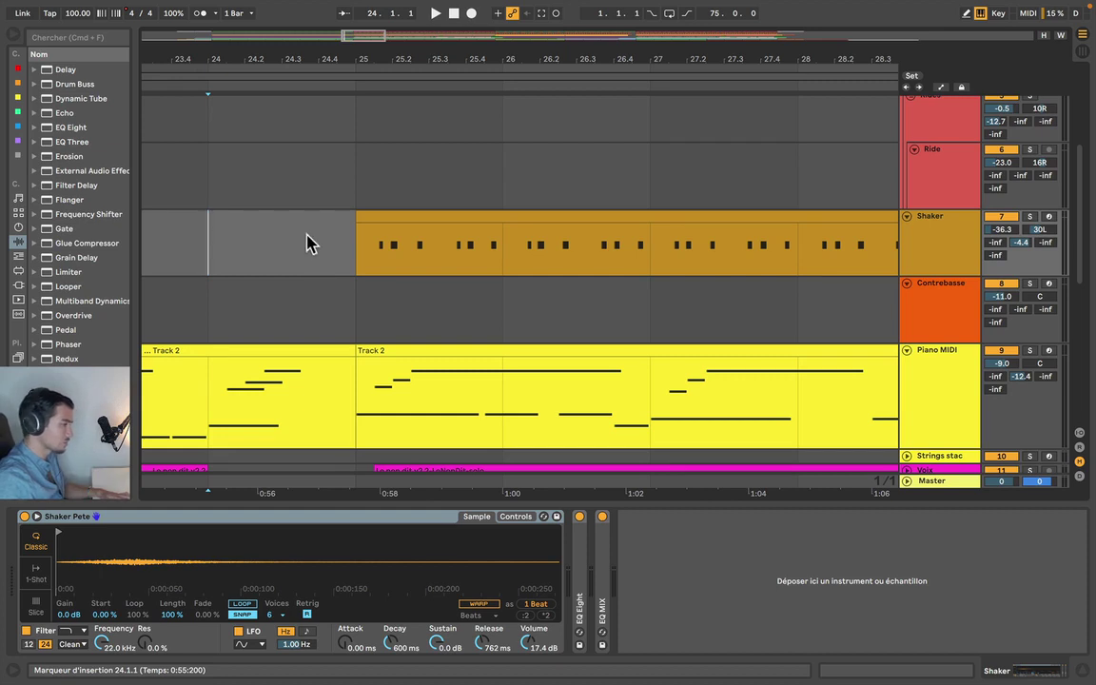
Play from bar 24 to hear the shaker enter at bar 25, and stop playback
{"action": "key", "text": "space"}
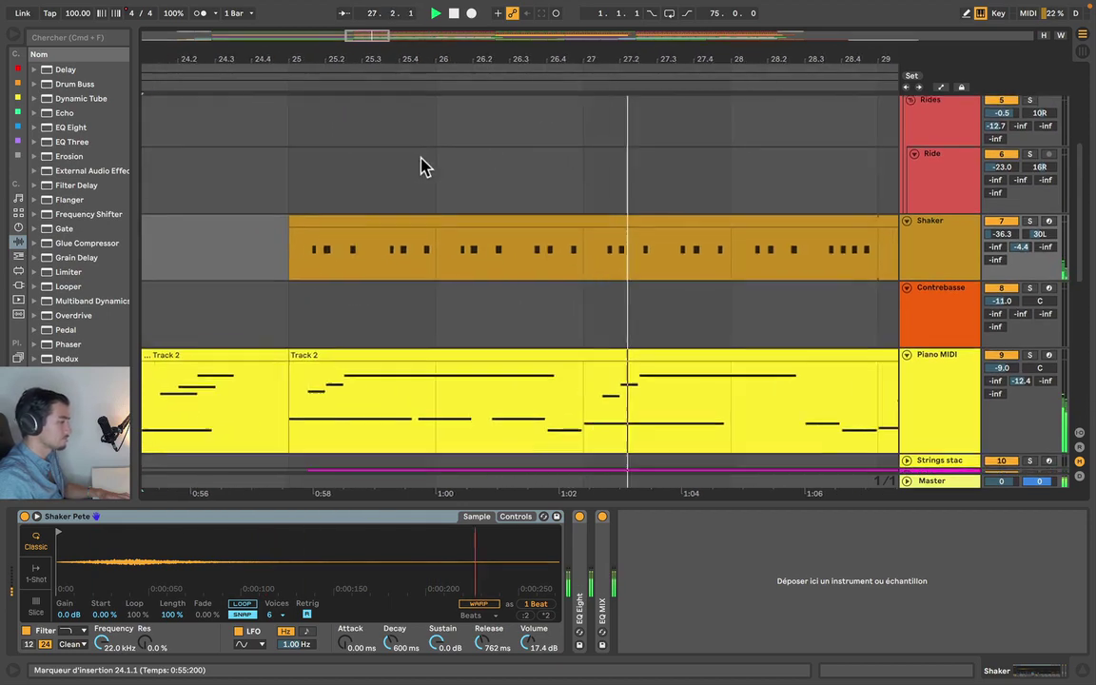
{"action": "key", "text": "minus"}
{"action": "key", "text": "minus"}
{"action": "key", "text": "minus"}
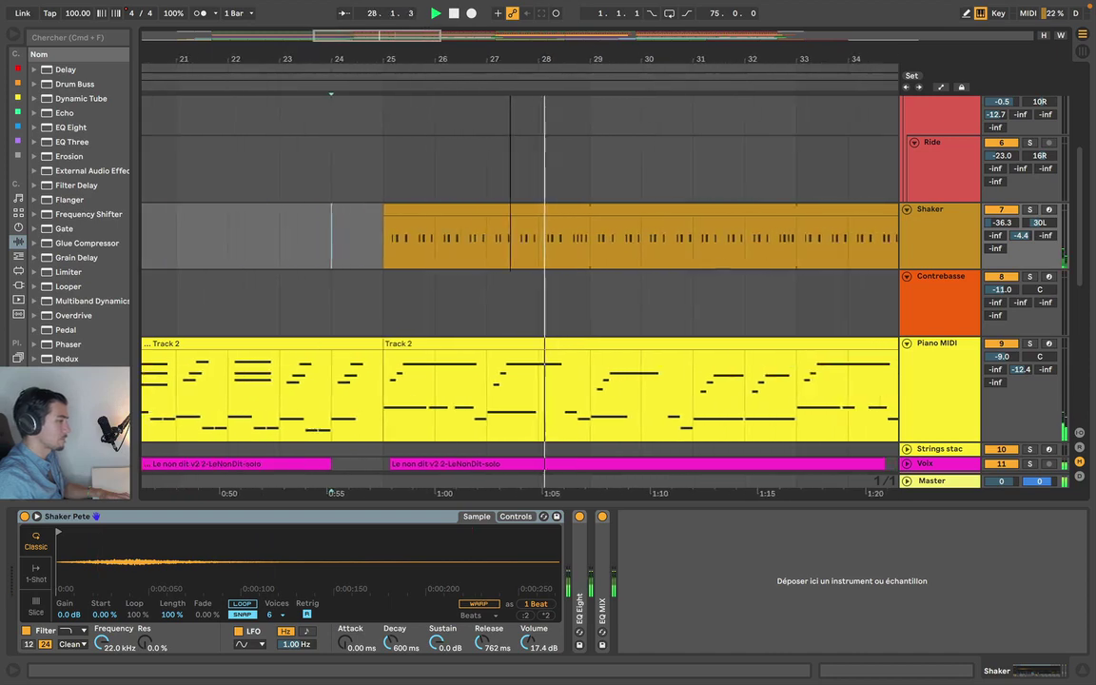
{"action": "key", "text": "space"}
Collapse the Batterie group and show the CP2 to Outro sections alongside those of the original composition
{"action": "scroll", "coordinate": [483, 146], "scroll_direction": "up", "scroll_amount": 10}
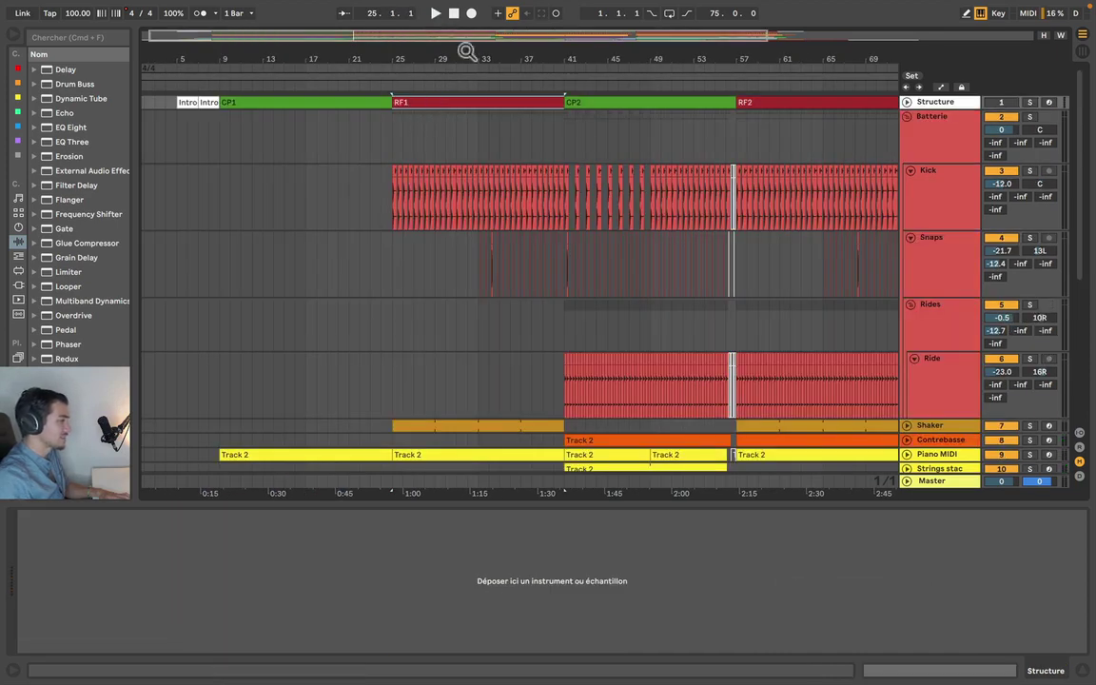
{"action": "left_click_drag", "start_coordinate": [466, 48], "coordinate": [465, 46]}
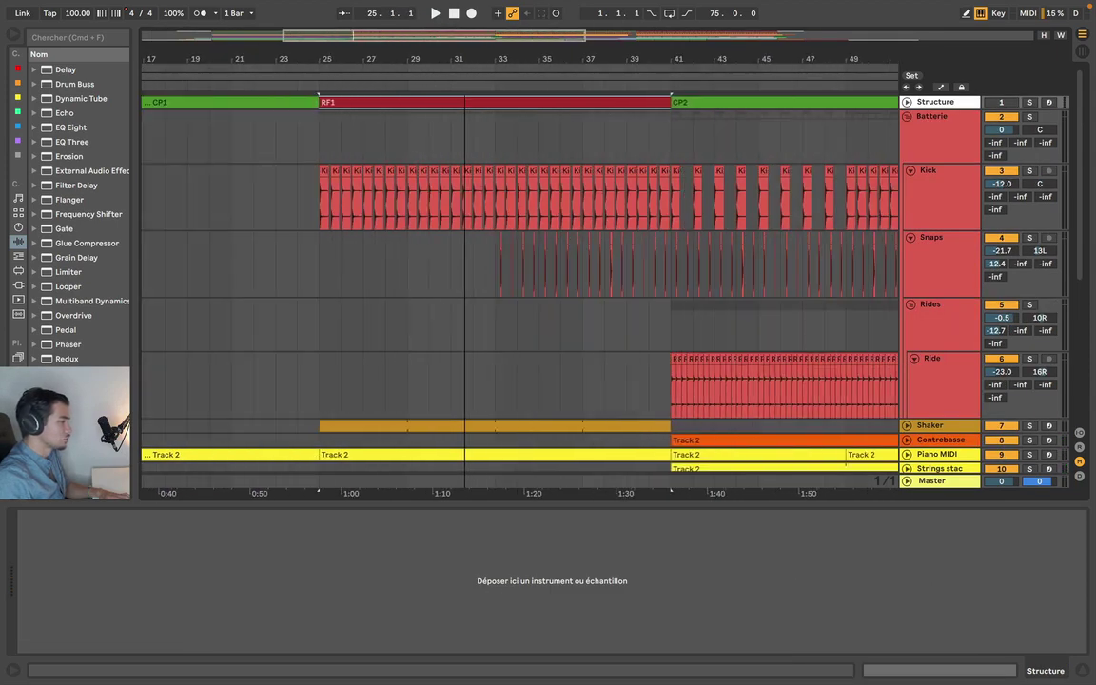
{"action": "left_click", "coordinate": [907, 116]}
{"action": "scroll", "coordinate": [535, 164], "scroll_direction": "right", "scroll_amount": 15}
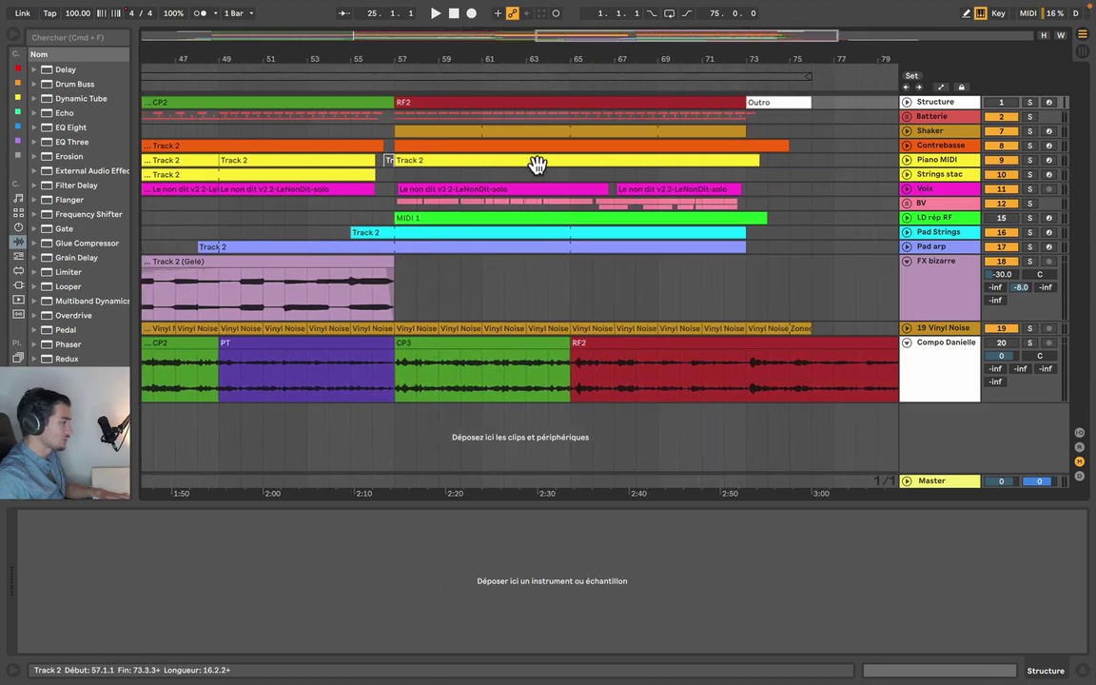
{"action": "left_click_drag", "start_coordinate": [594, 60], "coordinate": [595, 61]}
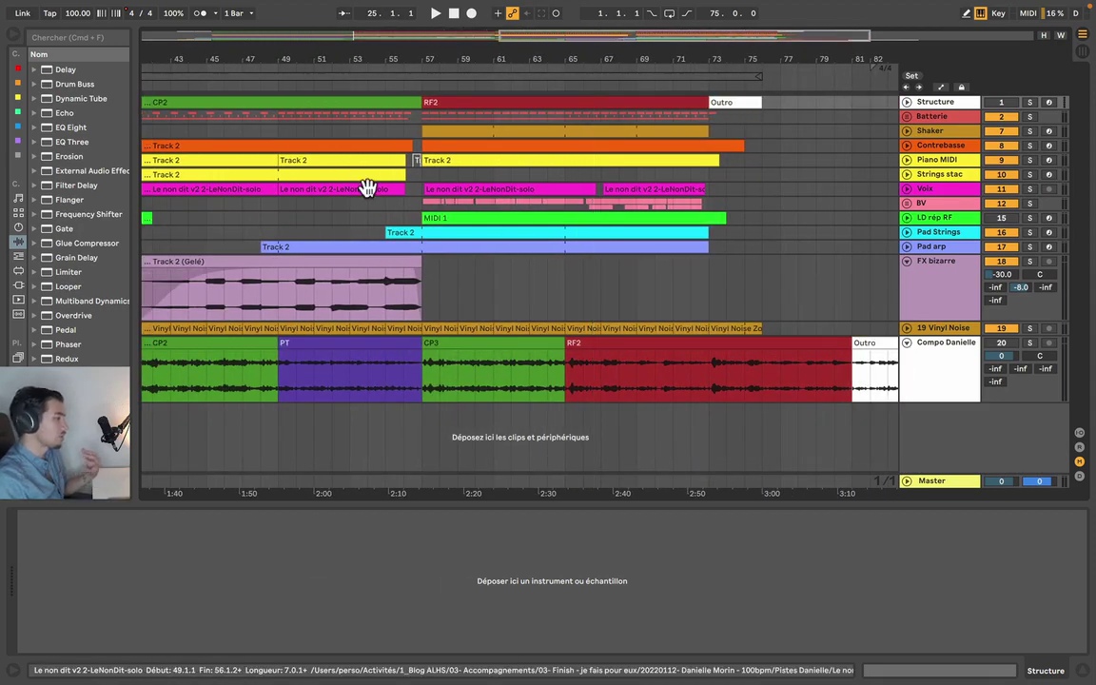
{"action": "scroll", "coordinate": [603, 247], "scroll_direction": "right", "scroll_amount": 2}
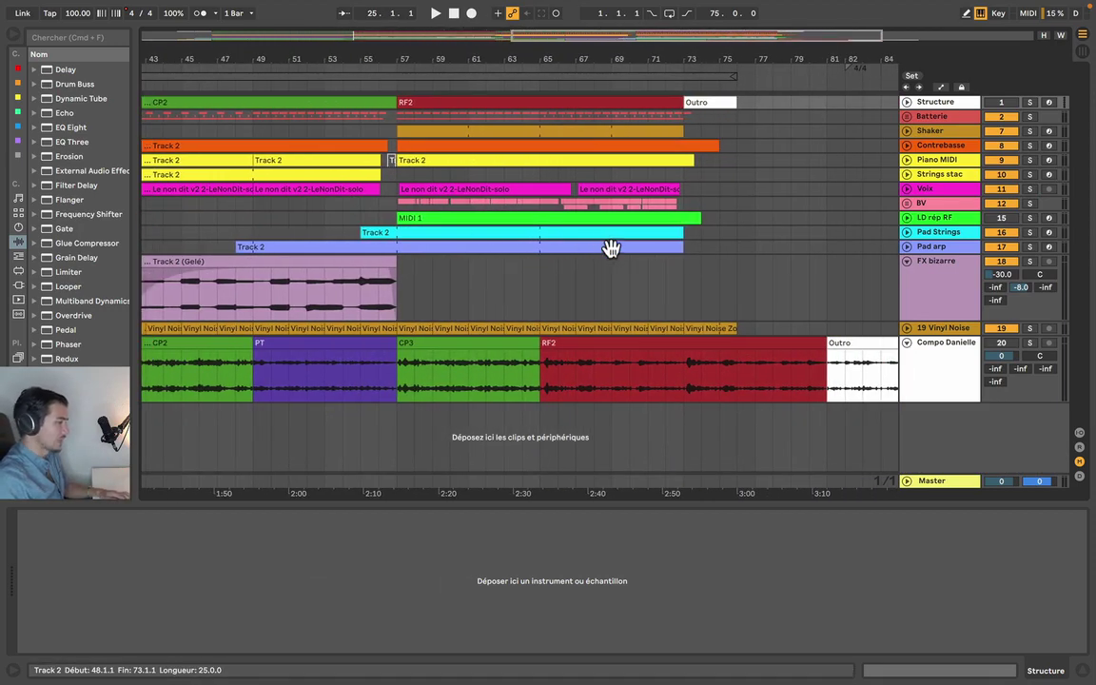
Expand and solo the Pad arp track, and select its clip starting at bar 48
{"action": "left_click", "coordinate": [906, 247]}
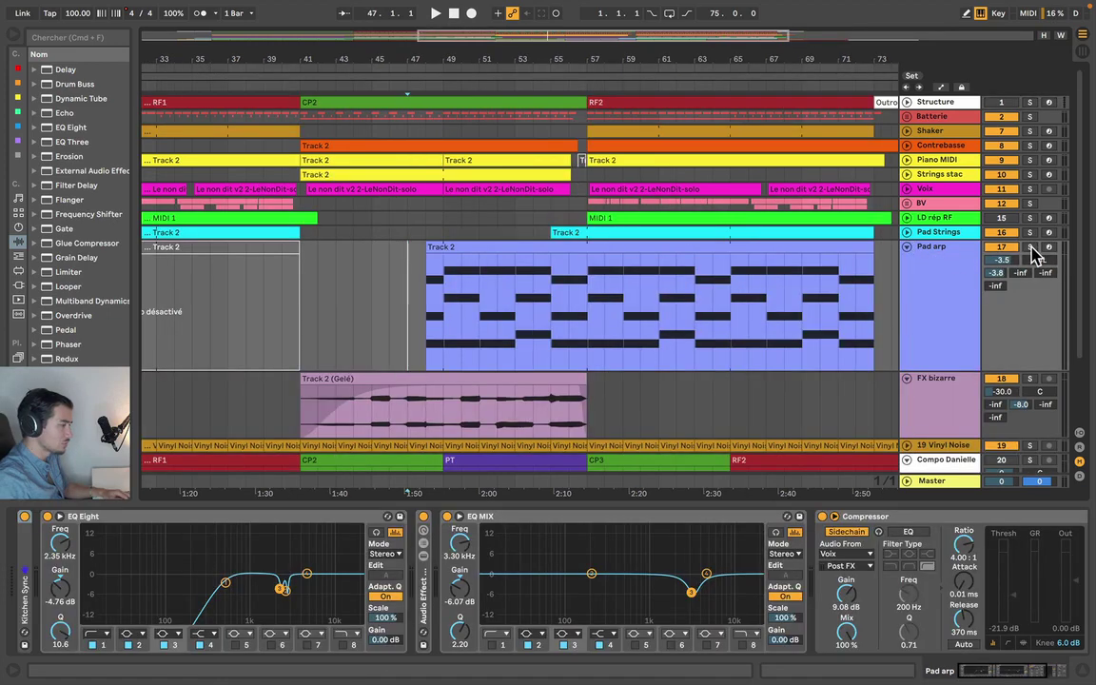
{"action": "left_click", "coordinate": [1030, 248]}
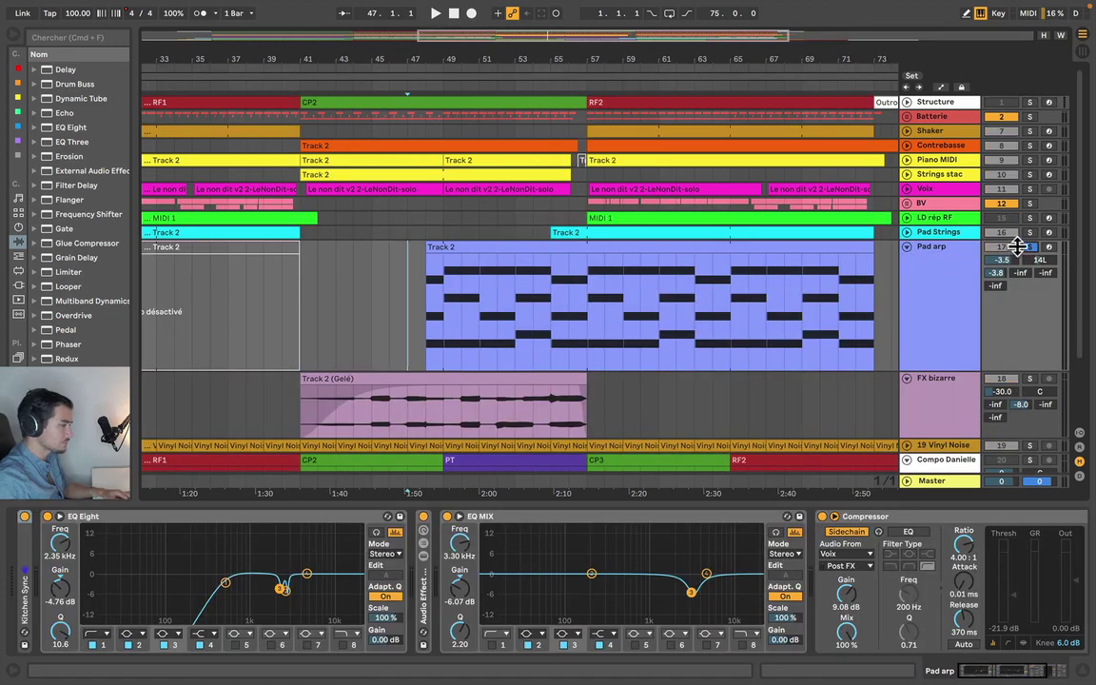
{"action": "left_click", "coordinate": [473, 245]}
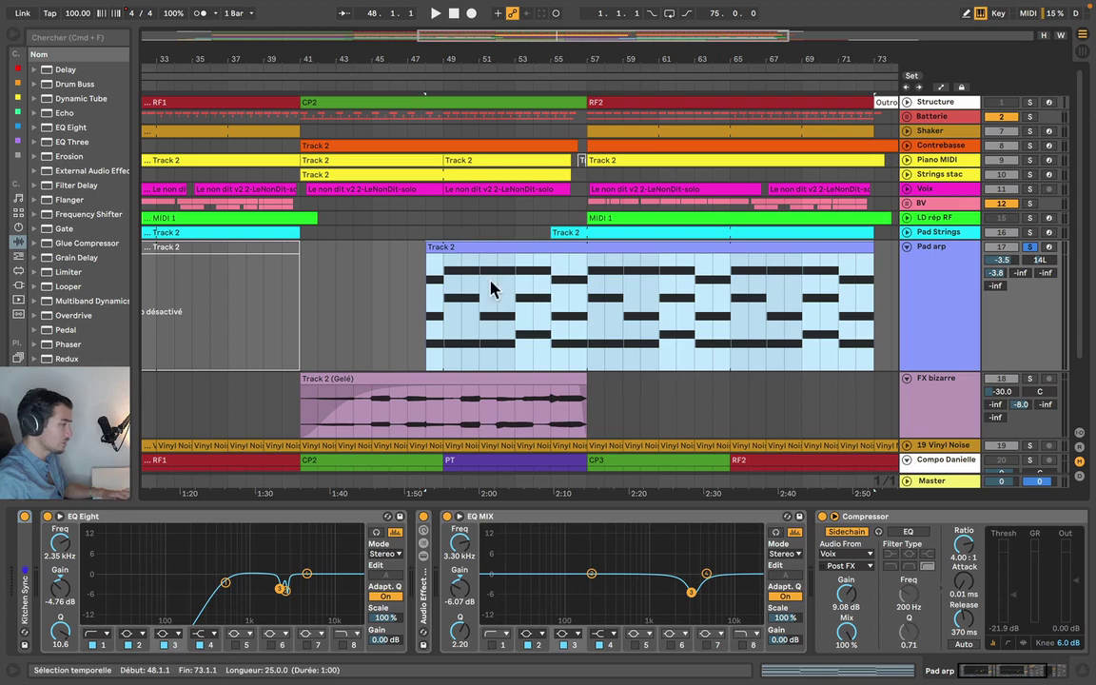
Play the soloed Pad arp from bar 48 and unfold its Kitchen Sync instrument
{"action": "left_click", "coordinate": [946, 306]}
{"action": "key", "text": "space"}
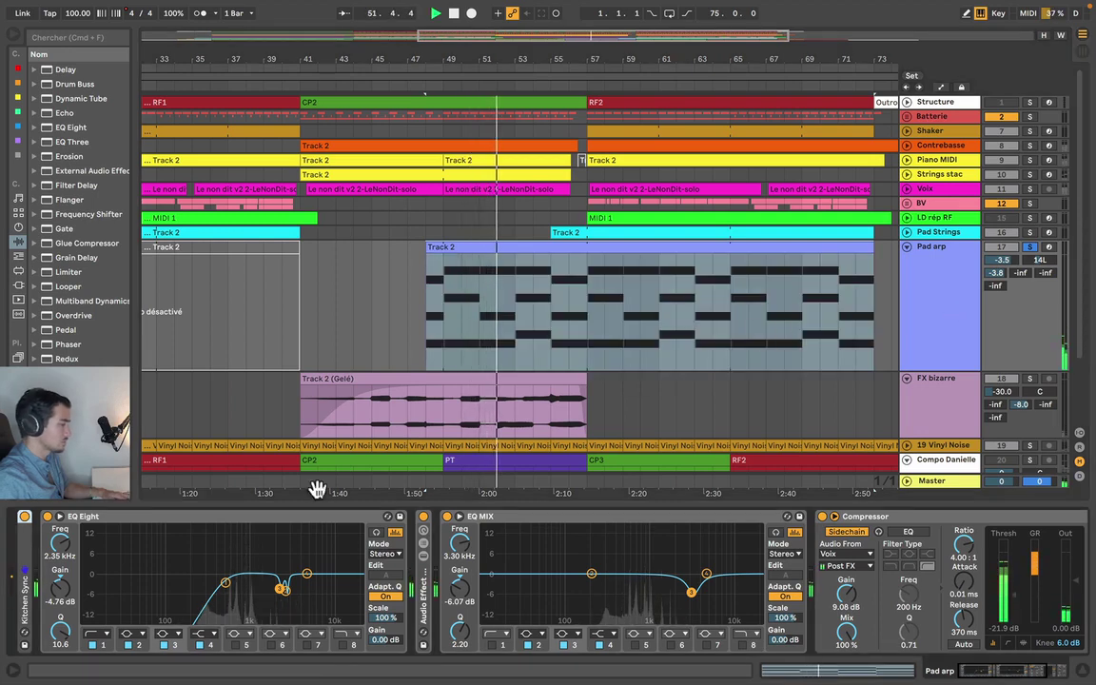
{"action": "double_click", "coordinate": [23, 550]}
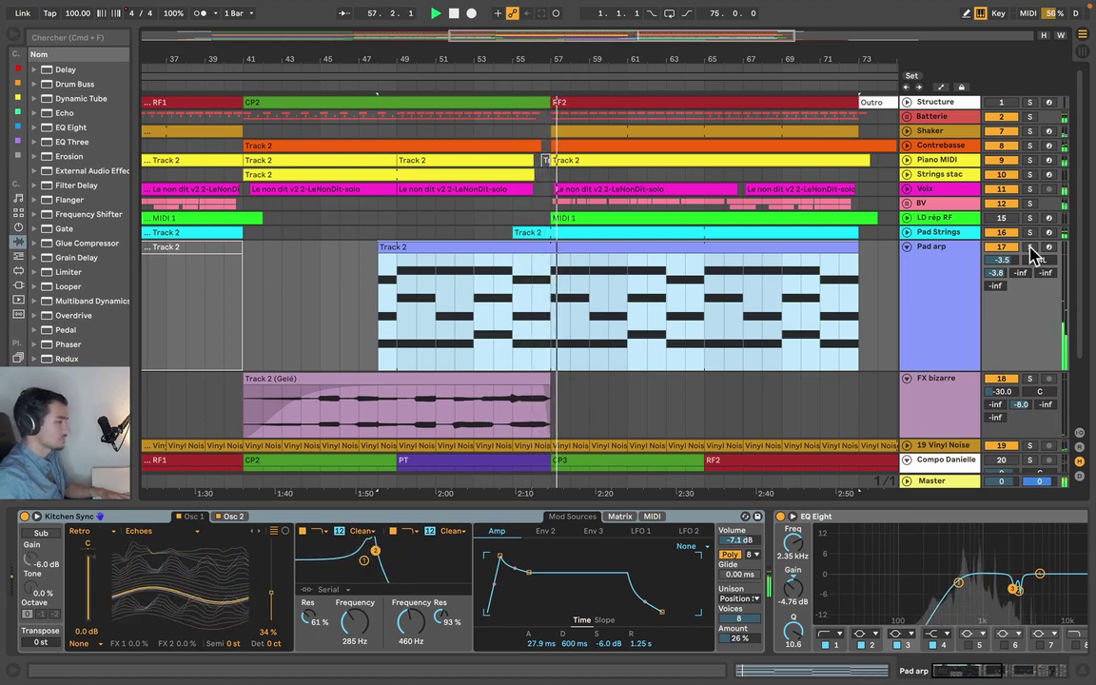
Place the insertion marker at bar 55 and play the transition into RF2 with Pad arp in the full mix
{"action": "left_click", "coordinate": [510, 335]}
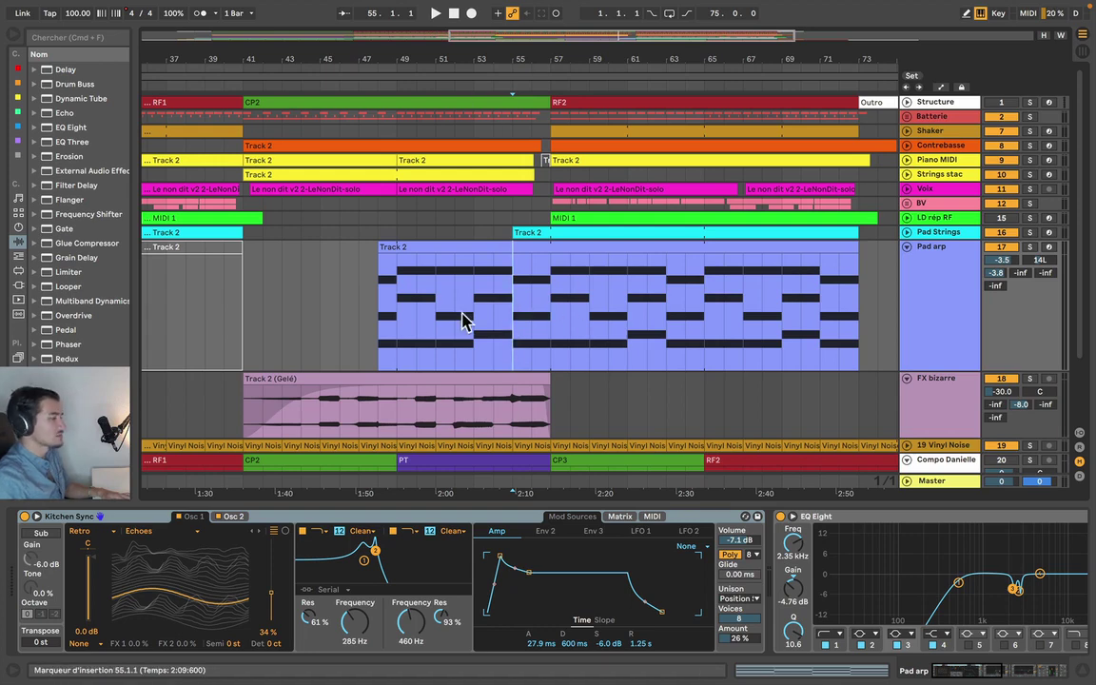
{"action": "key", "text": "plus"}
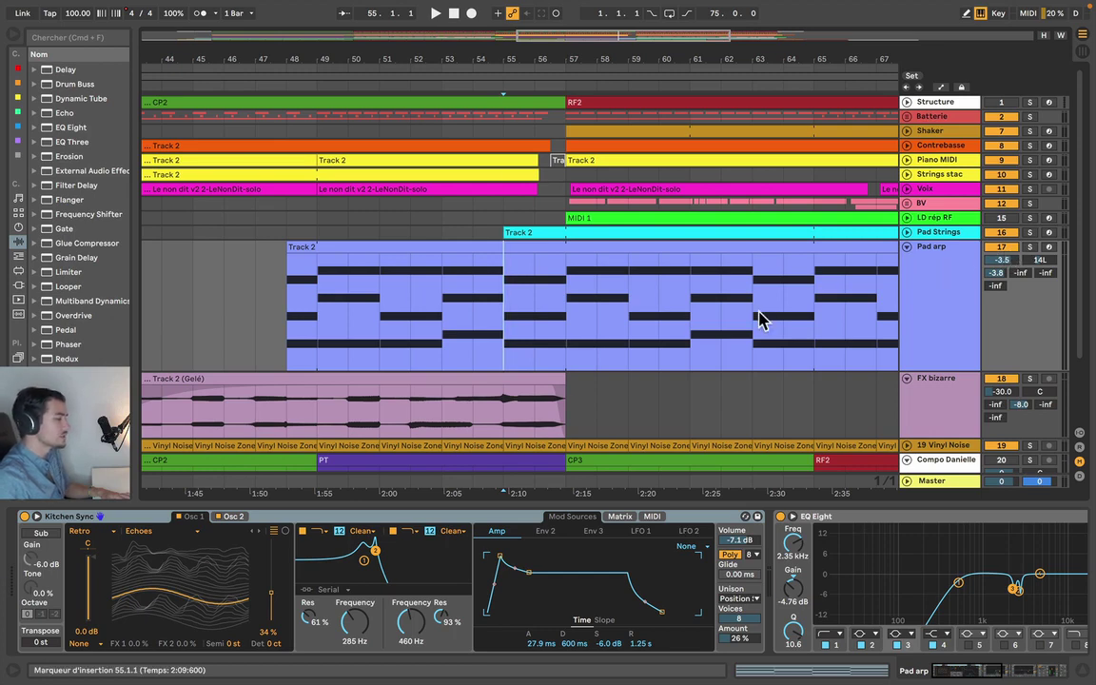
{"action": "key", "text": "space"}
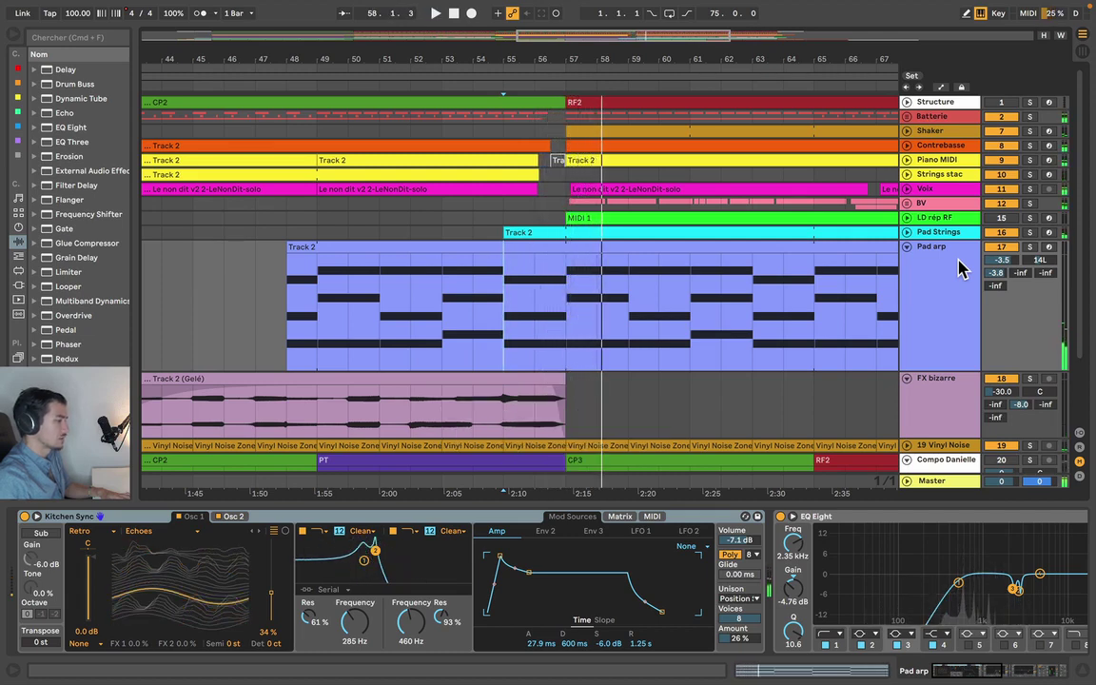
Deactivate the Pad arp track and replay from bar 55 to hear the RF2 transition without the arpeggios
{"action": "left_click", "coordinate": [1001, 248]}
{"action": "key", "text": "space"}
{"action": "key", "text": "space"}
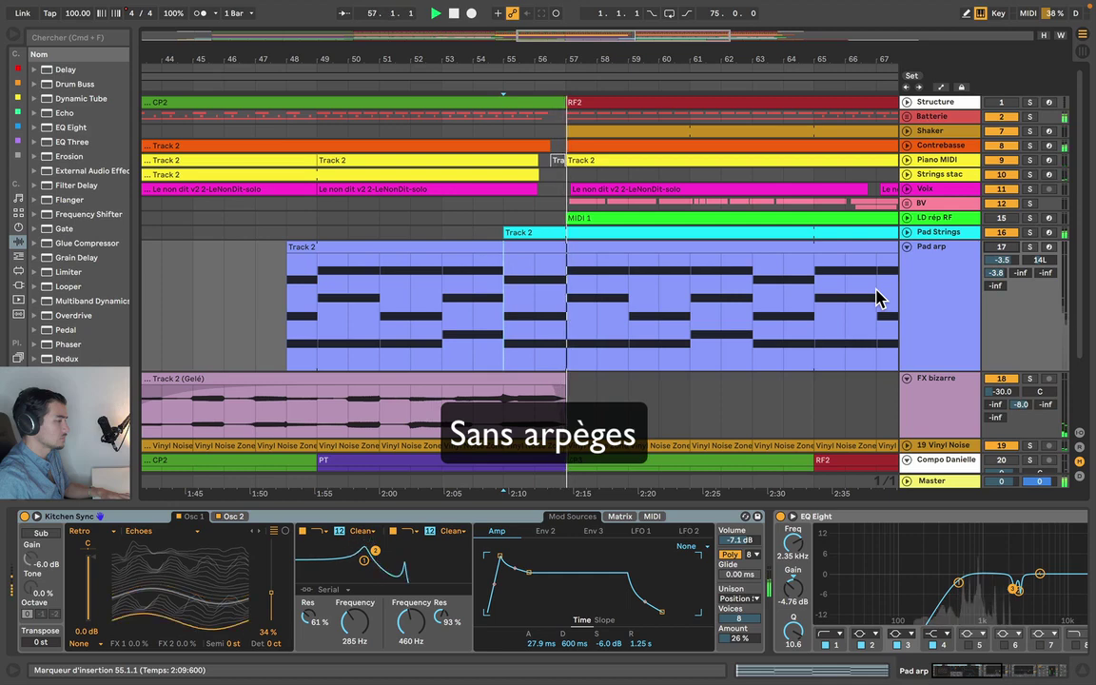
{"action": "key", "text": "space"}
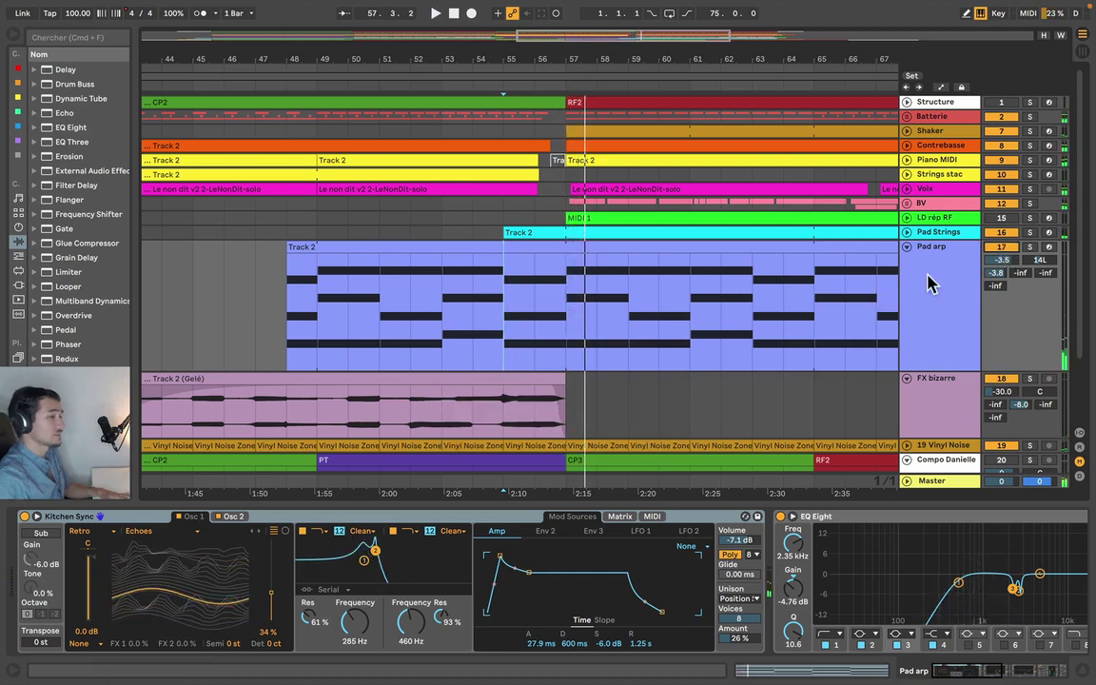
Show the whole song, play the soloed Pad arp from bar 56, and stop playback
{"action": "key", "text": "minus"}
{"action": "key", "text": "minus"}
{"action": "key", "text": "minus"}
{"action": "key", "text": "space"}
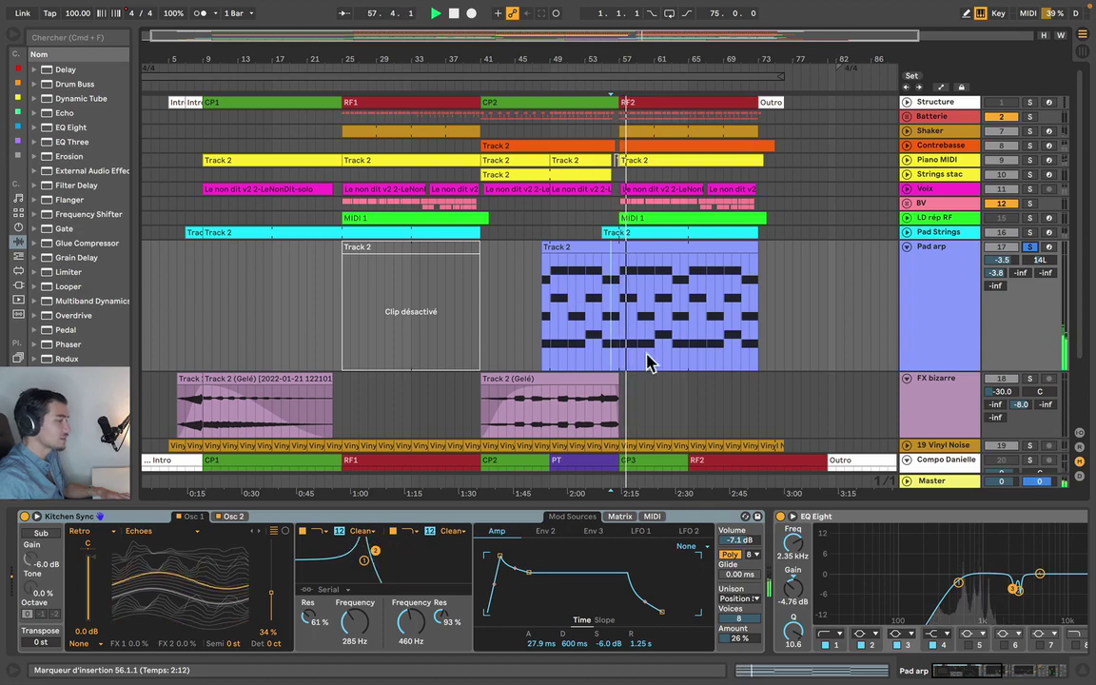
{"action": "key", "text": "space"}
Switch the solo from Pad arp to FX bizarre and select the FX clip that starts at bar 41
{"action": "scroll", "coordinate": [667, 257], "scroll_direction": "down", "scroll_amount": 3}
{"action": "left_click", "coordinate": [533, 352]}
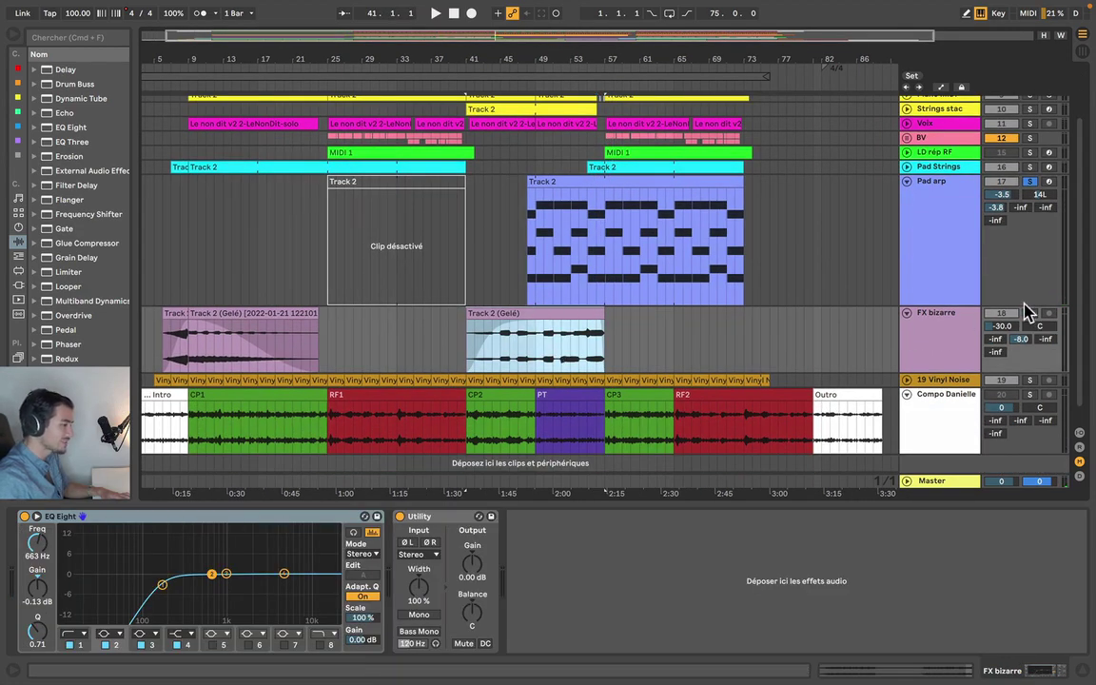
{"action": "left_click", "coordinate": [1031, 183]}
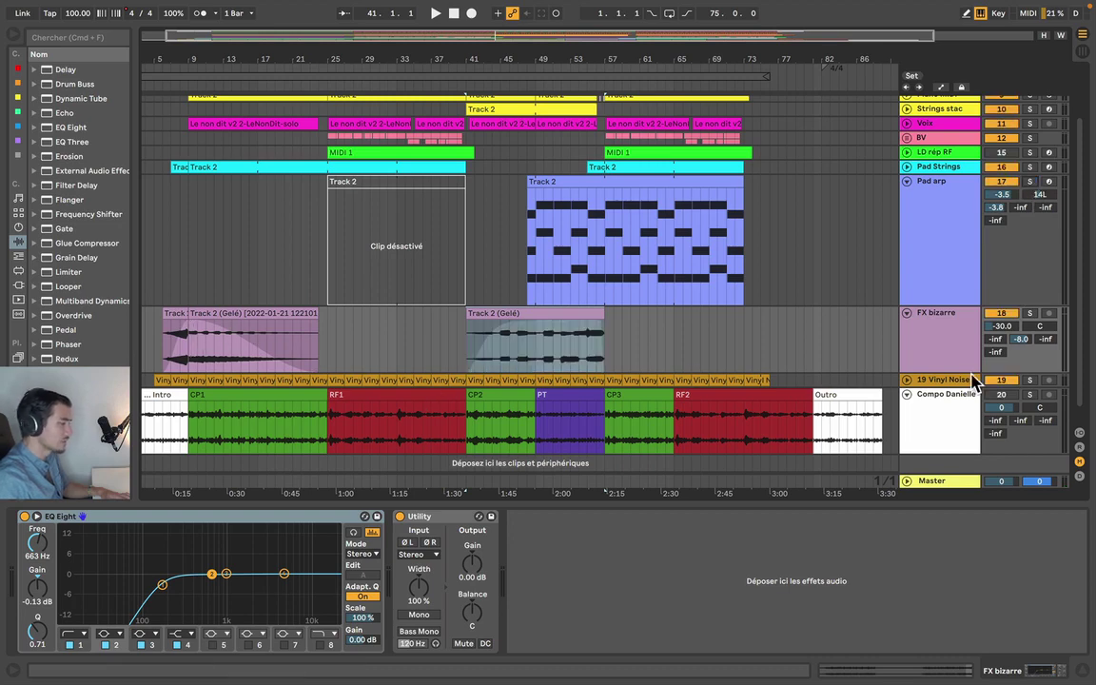
{"action": "left_click", "coordinate": [1029, 314]}
{"action": "left_click", "coordinate": [551, 313]}
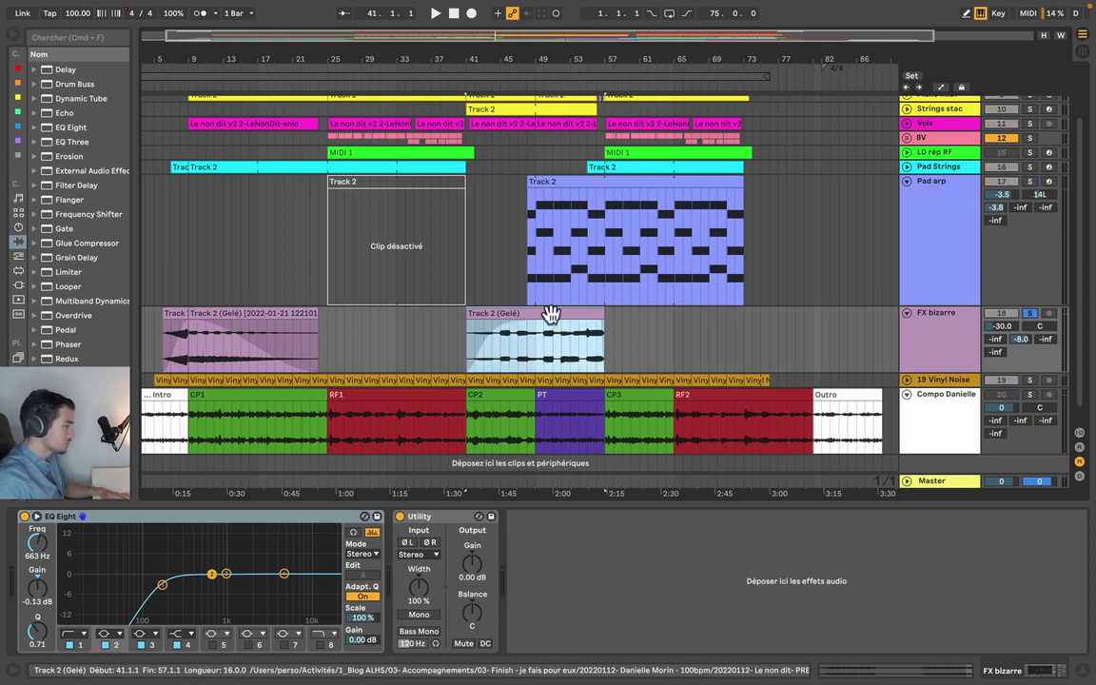
Play the soloed FX bizarre from bars 41 and 50, and unsolo it to hear it in the full mix
{"action": "scroll", "coordinate": [564, 287], "scroll_direction": "up", "scroll_amount": 3}
{"action": "key", "text": "space"}
{"action": "scroll", "coordinate": [566, 287], "scroll_direction": "down", "scroll_amount": 2}
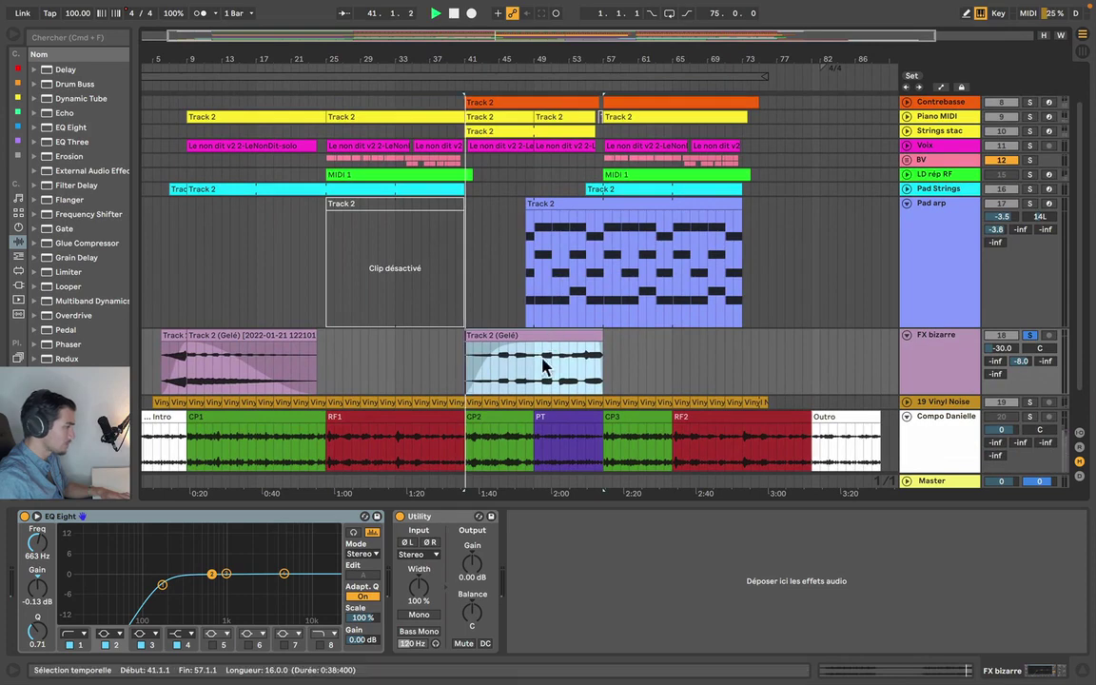
{"action": "left_click", "coordinate": [532, 362]}
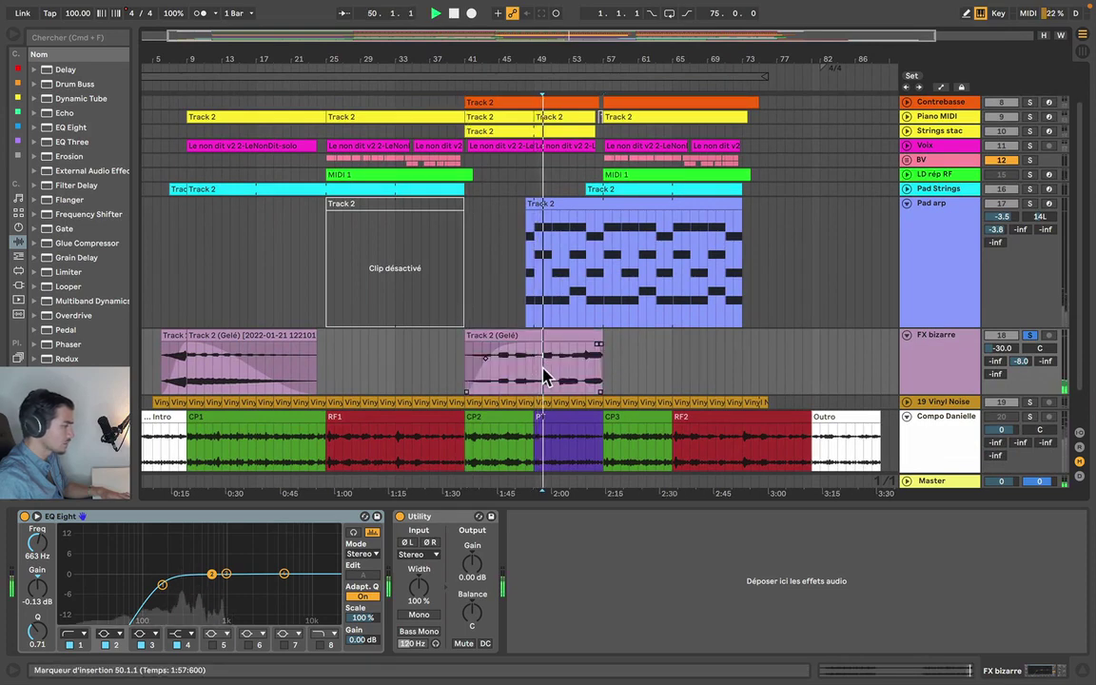
{"action": "left_click", "coordinate": [542, 372]}
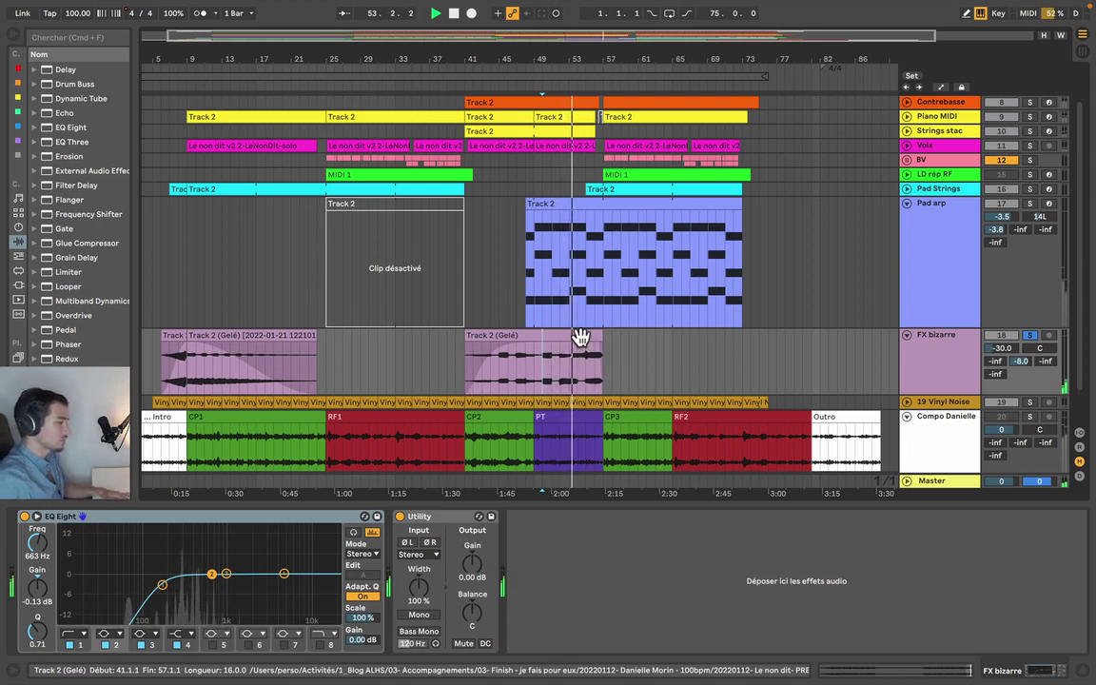
{"action": "left_click", "coordinate": [1029, 336]}
{"action": "key", "text": "space"}
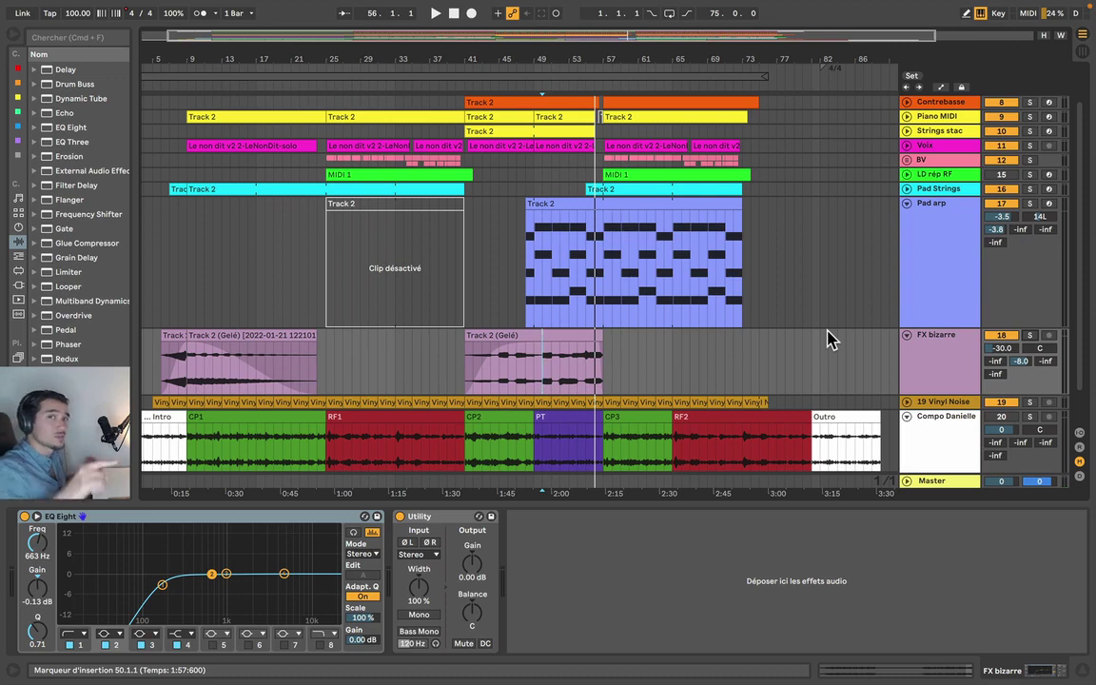
Collapse the FX bizarre and Pad arp tracks to show the whole arrangement from the Structure track down
{"action": "left_click", "coordinate": [502, 249]}
{"action": "scroll", "coordinate": [704, 286], "scroll_direction": "up", "scroll_amount": 3}
{"action": "left_click", "coordinate": [906, 335]}
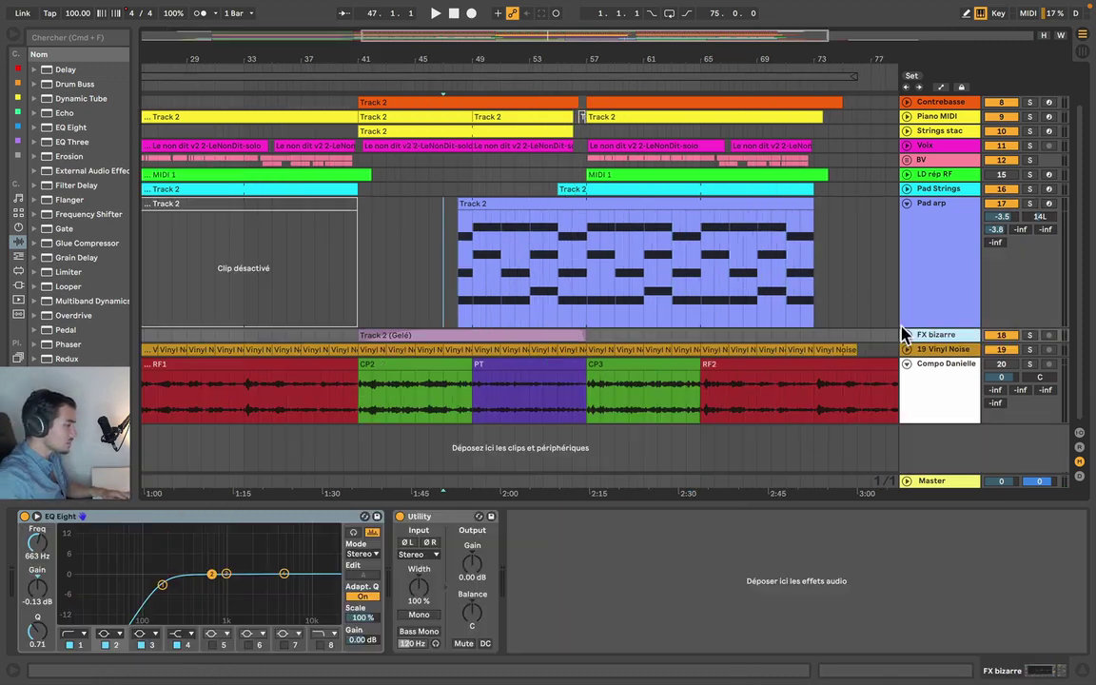
{"action": "left_click", "coordinate": [852, 273]}
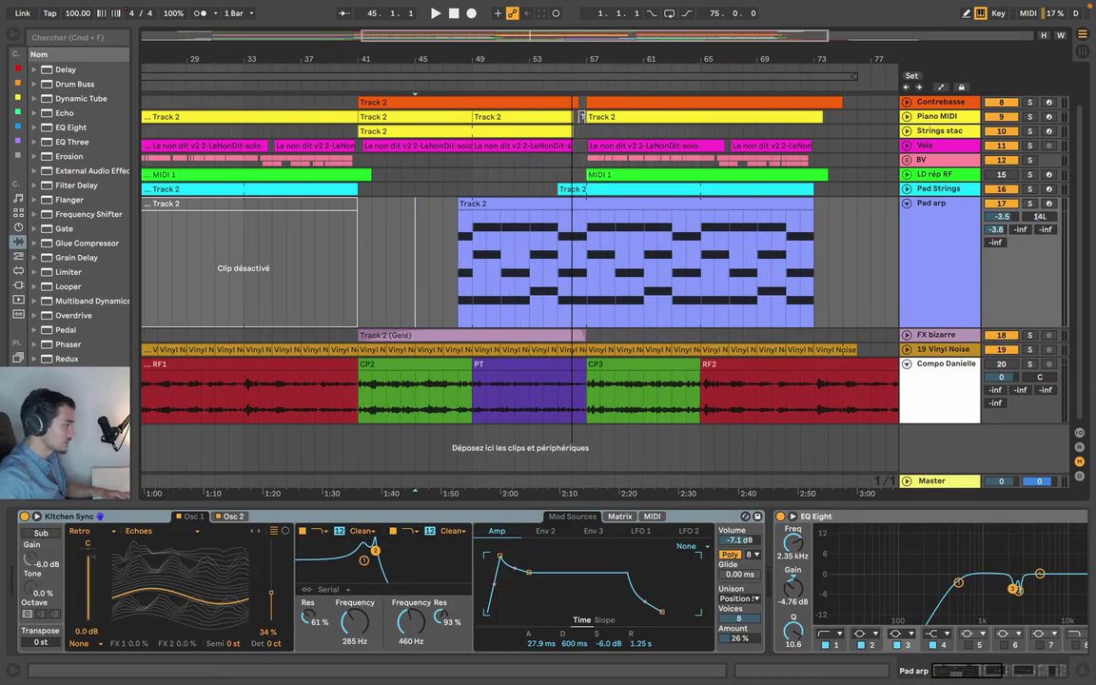
{"action": "left_click_drag", "start_coordinate": [681, 93], "coordinate": [681, 83]}
{"action": "left_click", "coordinate": [908, 211]}
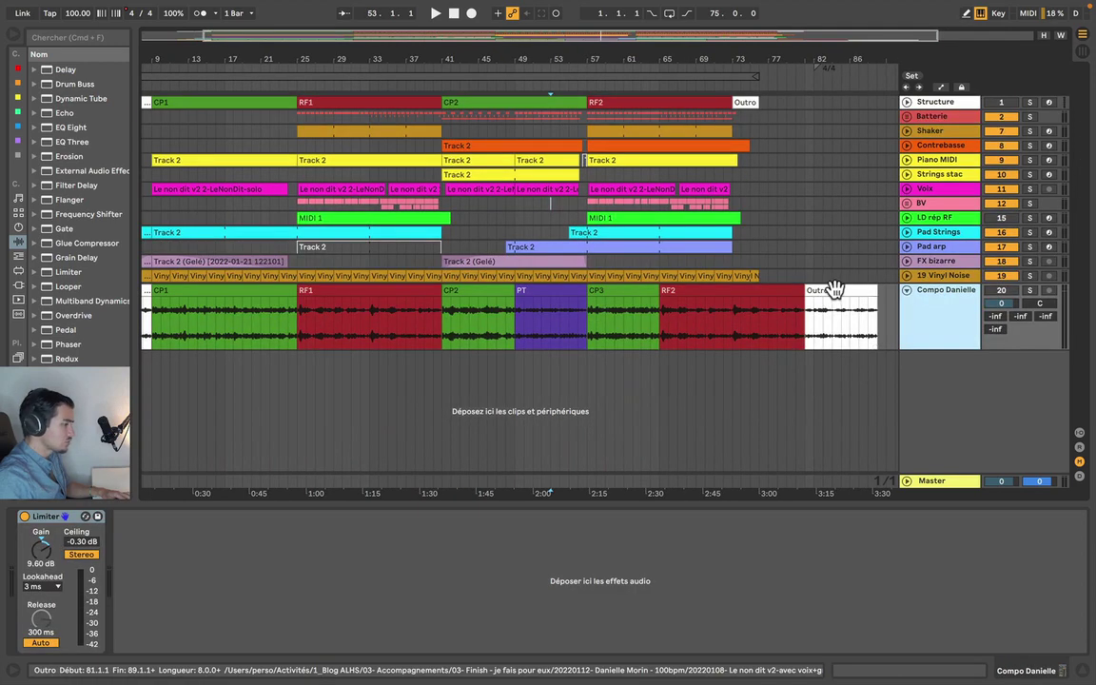
Solo the original composition track and play its Intro from bar 1
{"action": "left_click", "coordinate": [832, 285]}
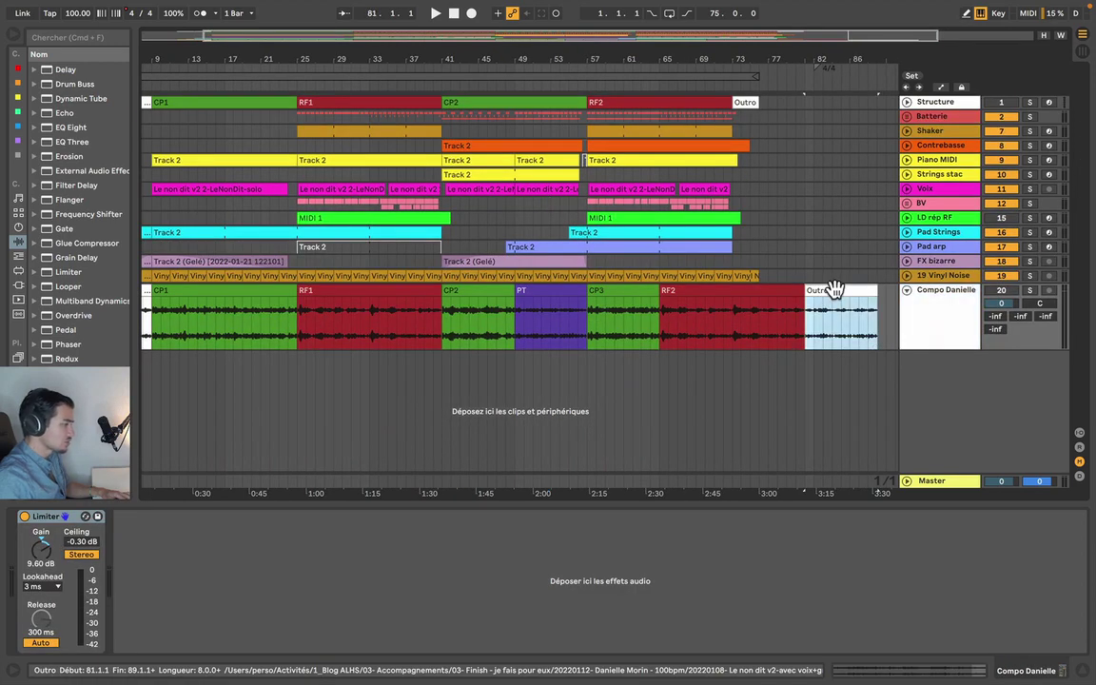
{"action": "left_click", "coordinate": [1030, 290]}
{"action": "key", "text": "space"}
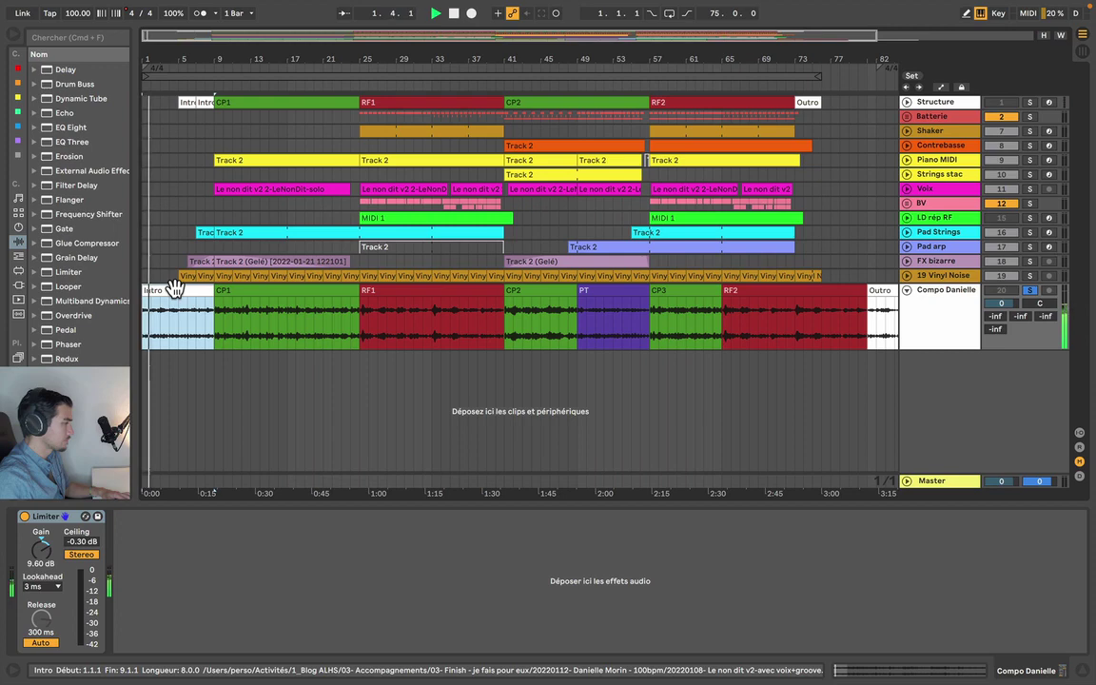
Switch the solo from the original composition to Piano MIDI and play its CP2 clip from bar 41
{"action": "left_click", "coordinate": [529, 161]}
{"action": "key", "text": "space"}
{"action": "left_click", "coordinate": [1028, 290]}
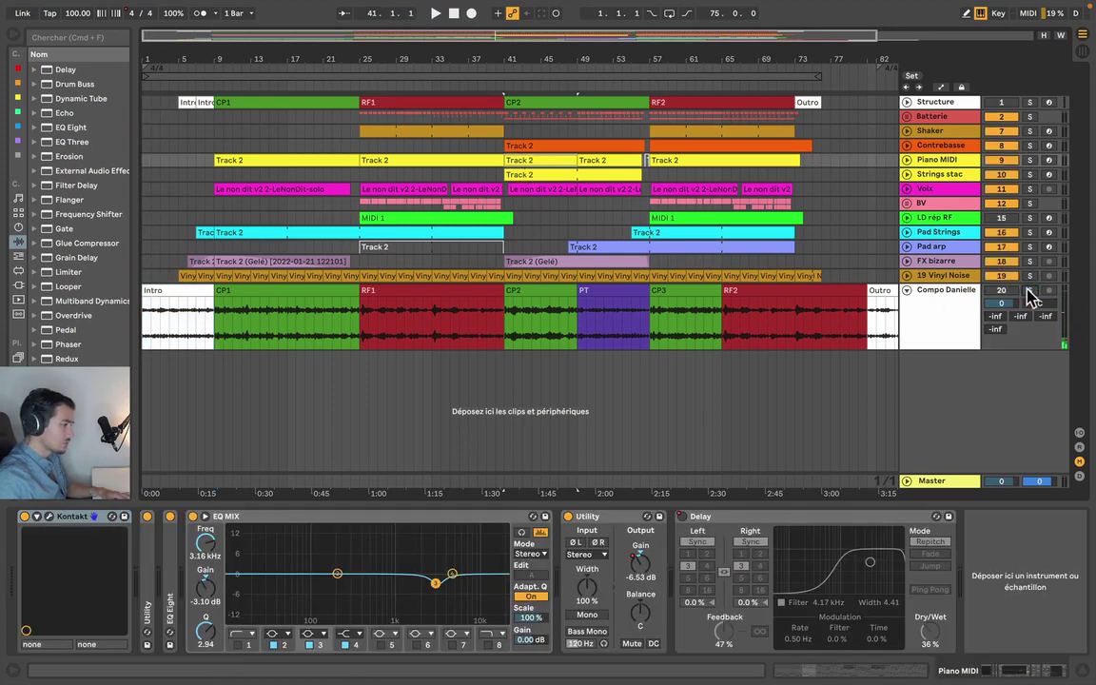
{"action": "left_click", "coordinate": [1028, 159]}
{"action": "key", "text": "space"}
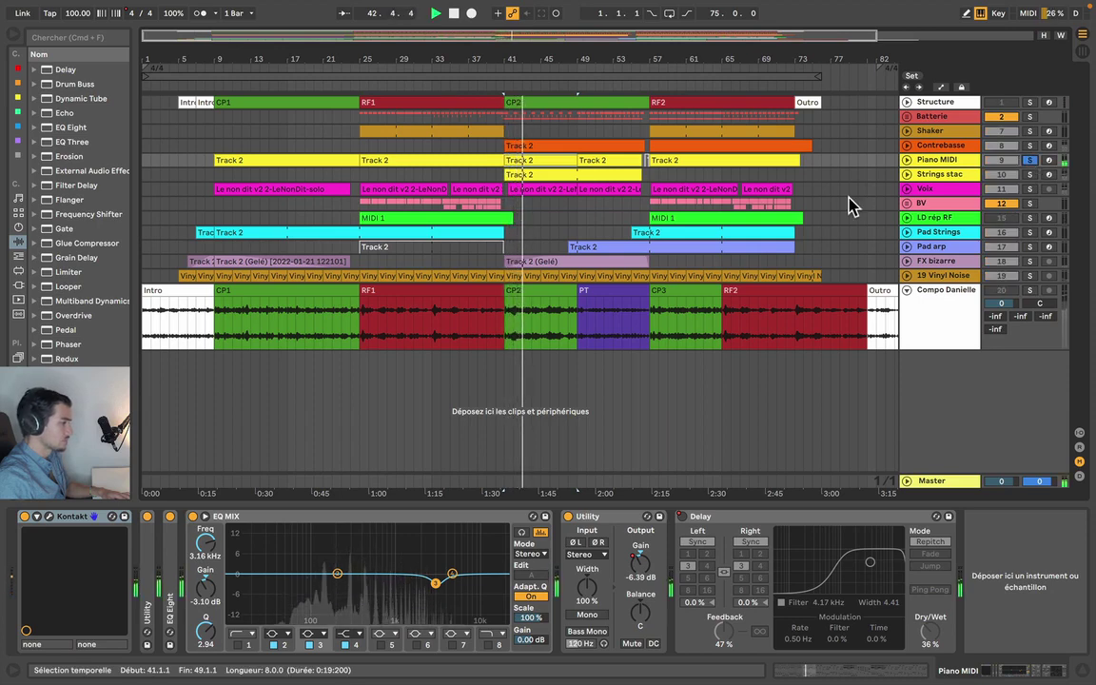
{"action": "key", "text": "space"}
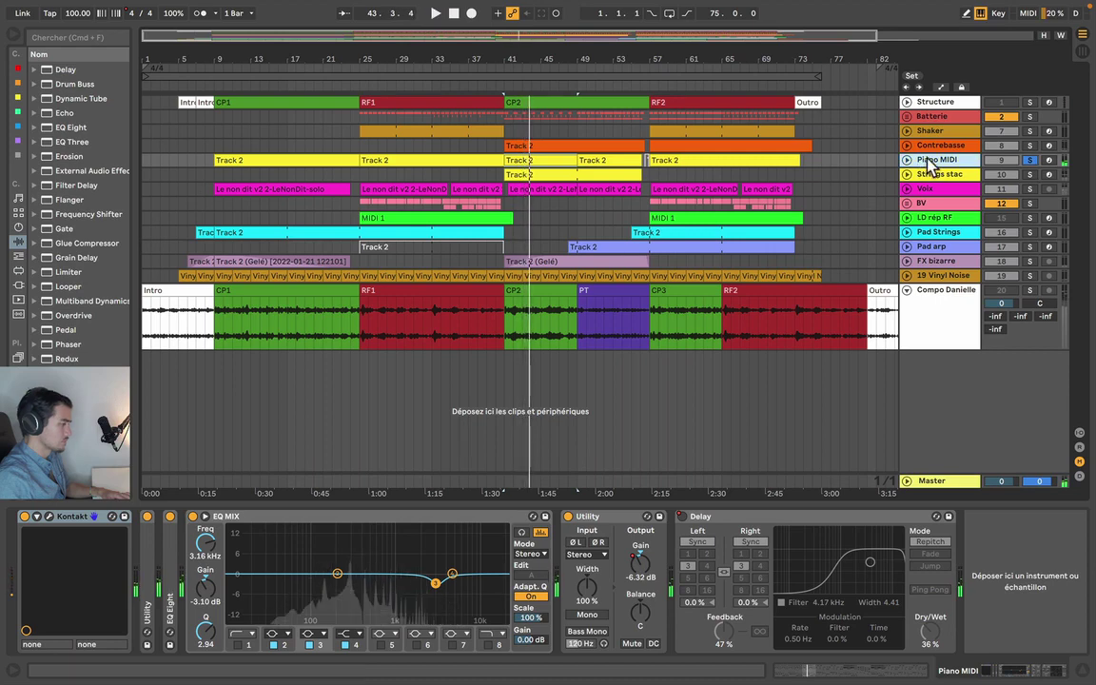
Show the Piano MIDI track's Kontakt instrument with The Grandeur piano, and close its window
{"action": "left_click", "coordinate": [50, 518]}
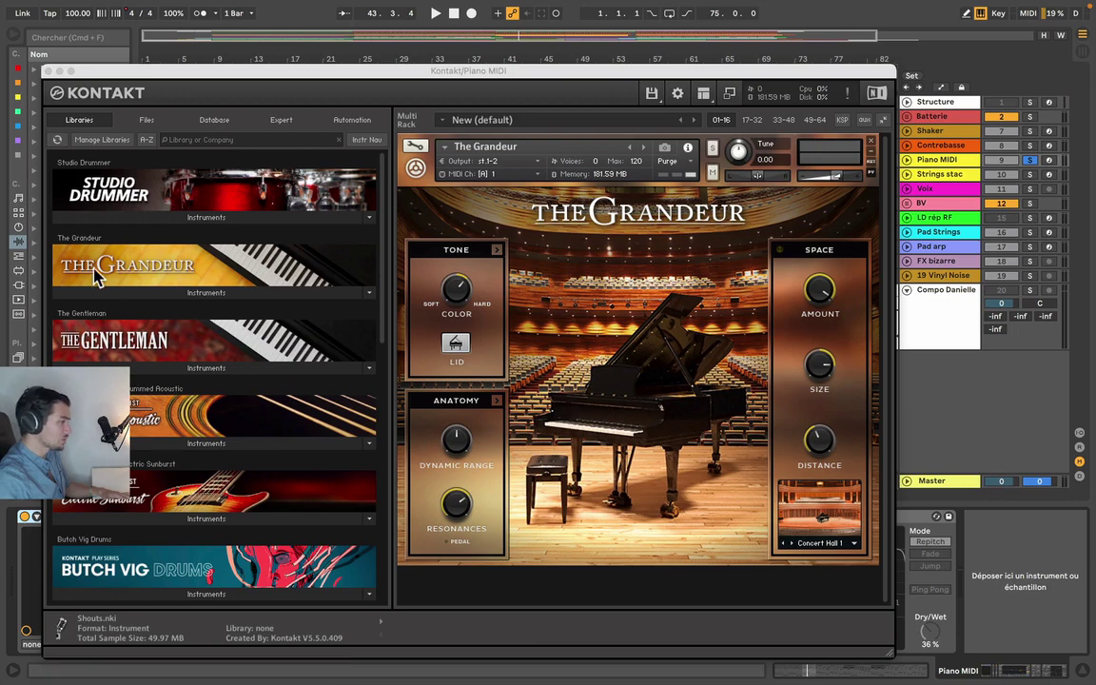
{"action": "left_click", "coordinate": [48, 71]}
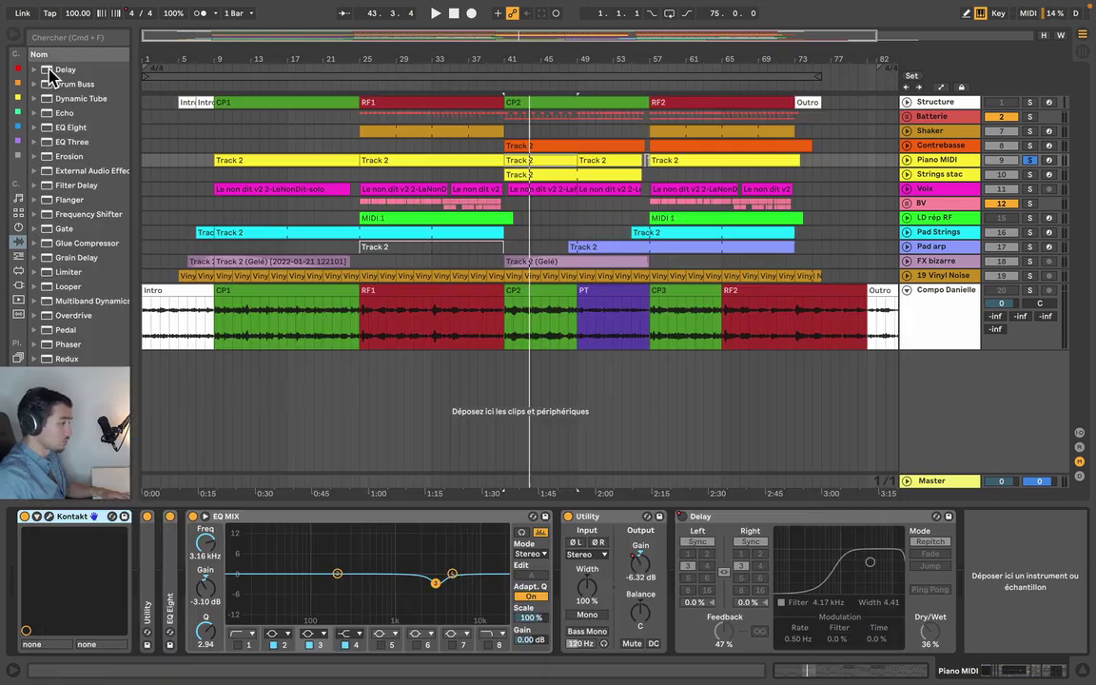
{"action": "left_click", "coordinate": [834, 177]}
{"action": "left_click", "coordinate": [576, 130]}
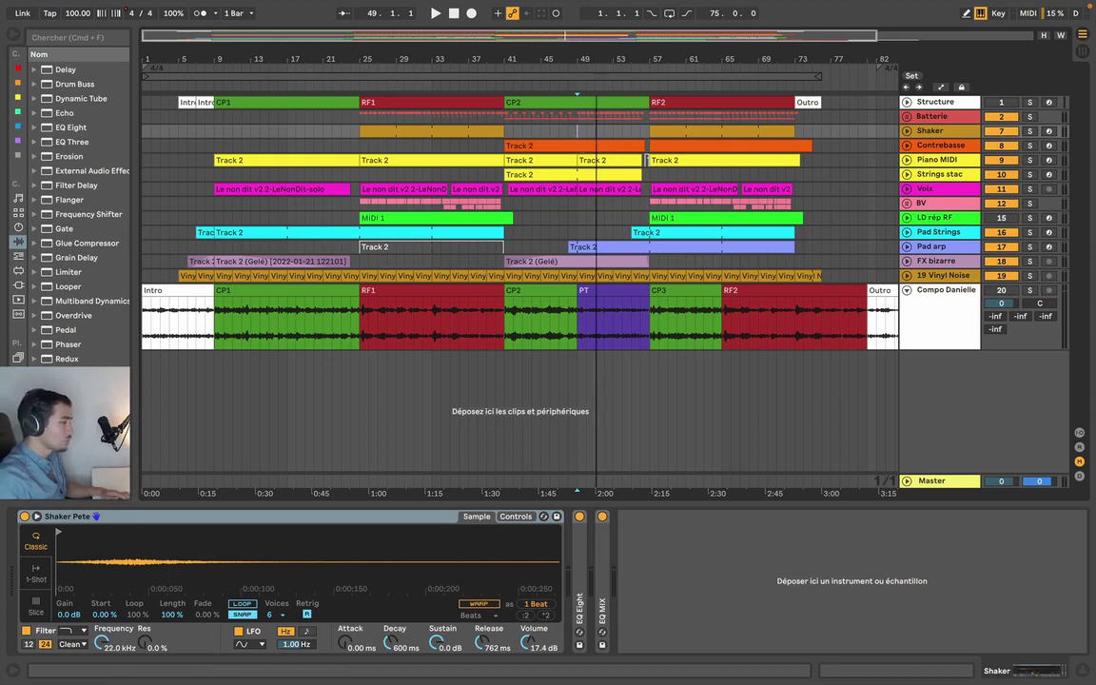
{"action": "scroll", "coordinate": [770, 286], "scroll_direction": "down", "scroll_amount": 2}
{"action": "left_click", "coordinate": [828, 238]}
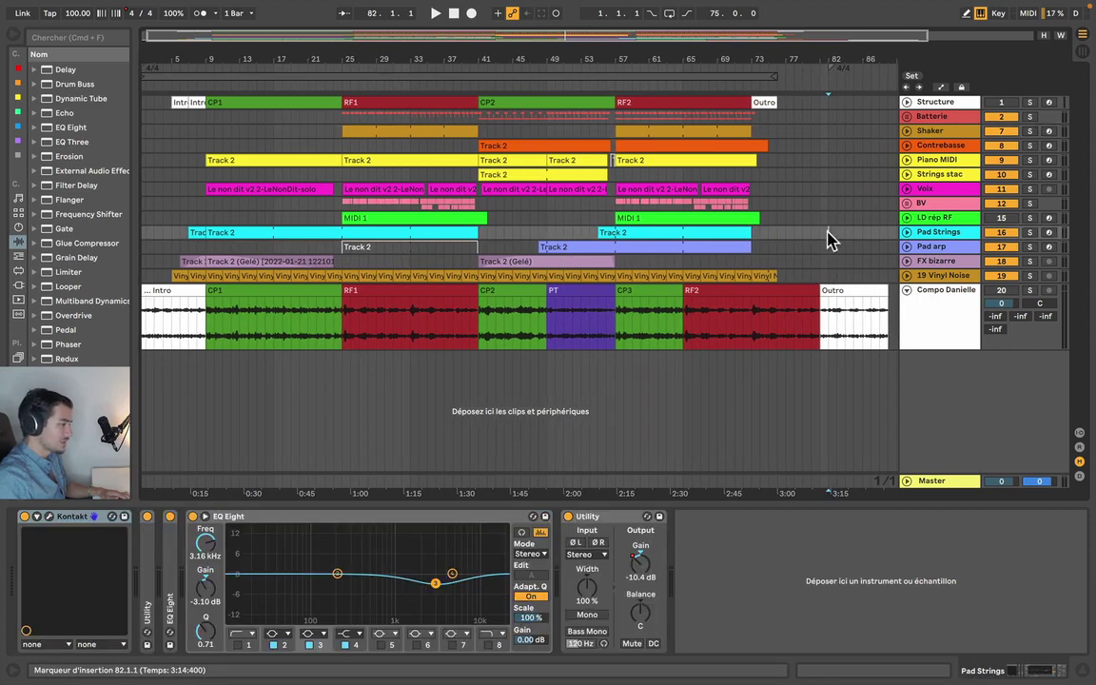
{"action": "left_click", "coordinate": [817, 217]}
{"action": "left_click", "coordinate": [810, 201]}
{"action": "left_click", "coordinate": [804, 188]}
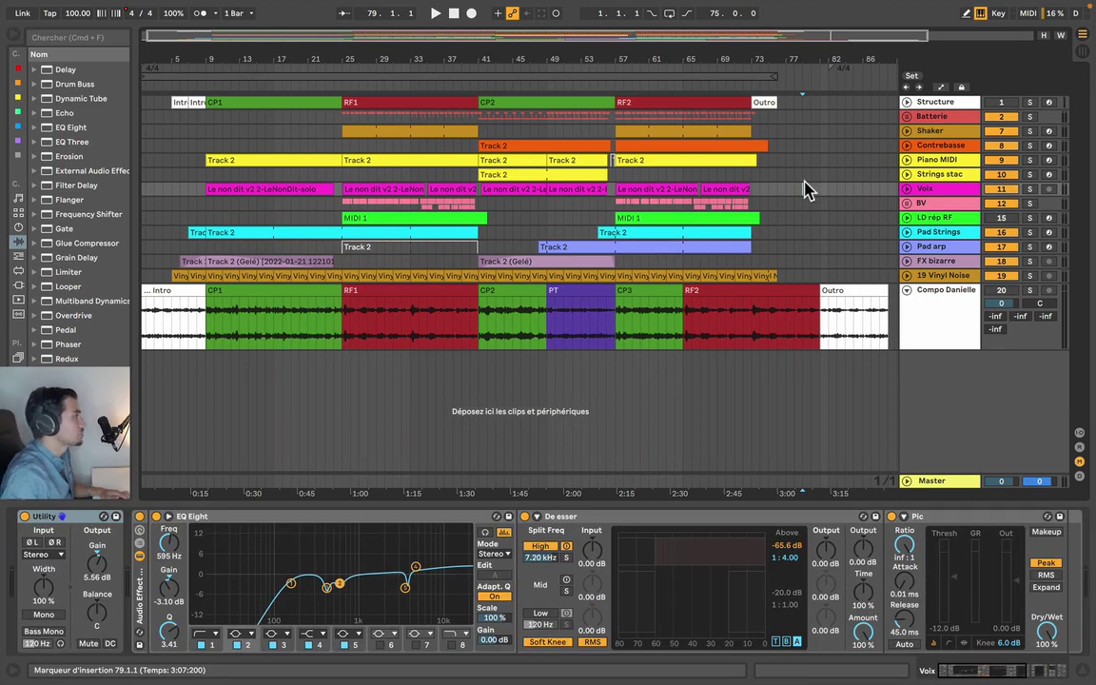
{"action": "left_click", "coordinate": [811, 188]}
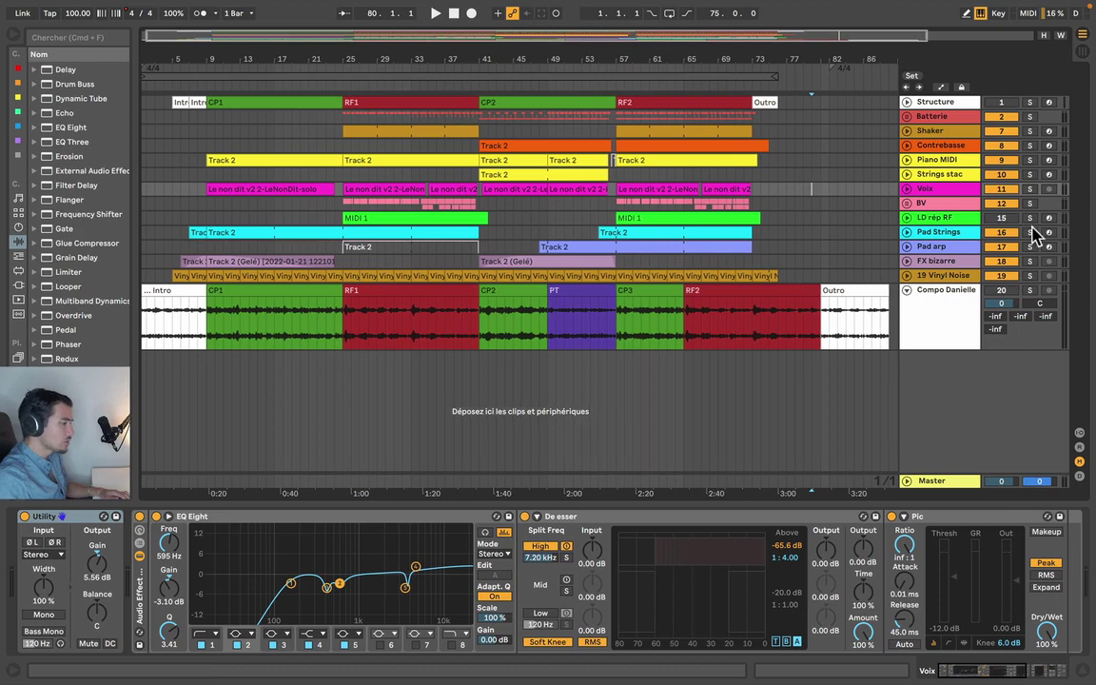
Activate and expand the LD rép RF track, and play the full mix from bar 31 in RF1
{"action": "left_click", "coordinate": [932, 220]}
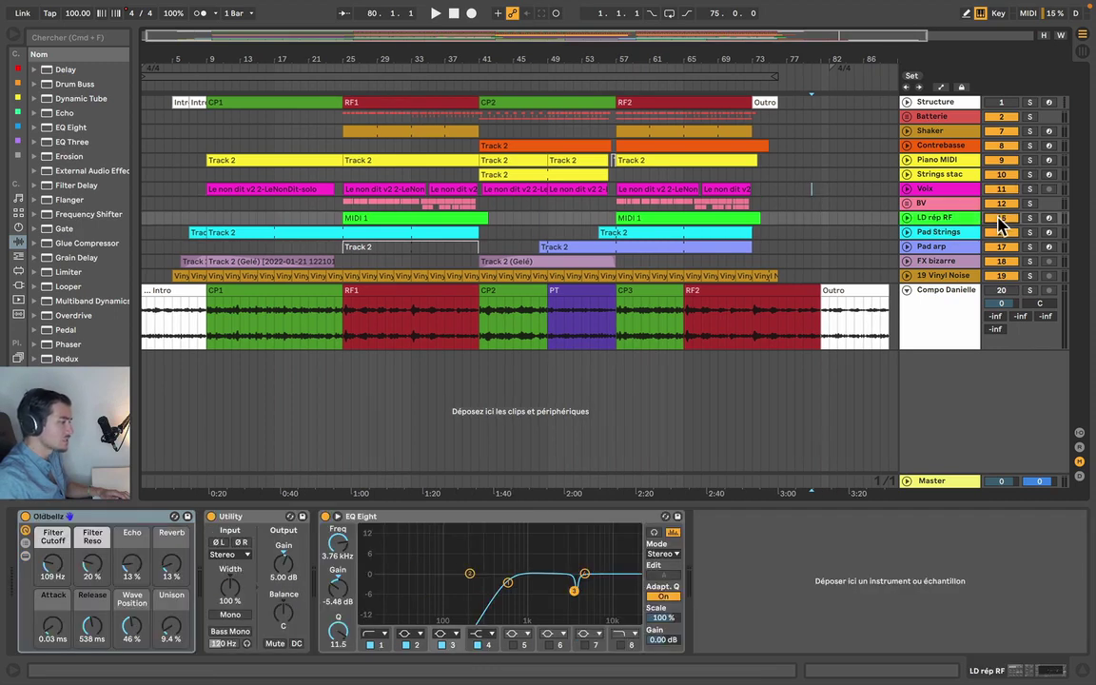
{"action": "left_click", "coordinate": [907, 219]}
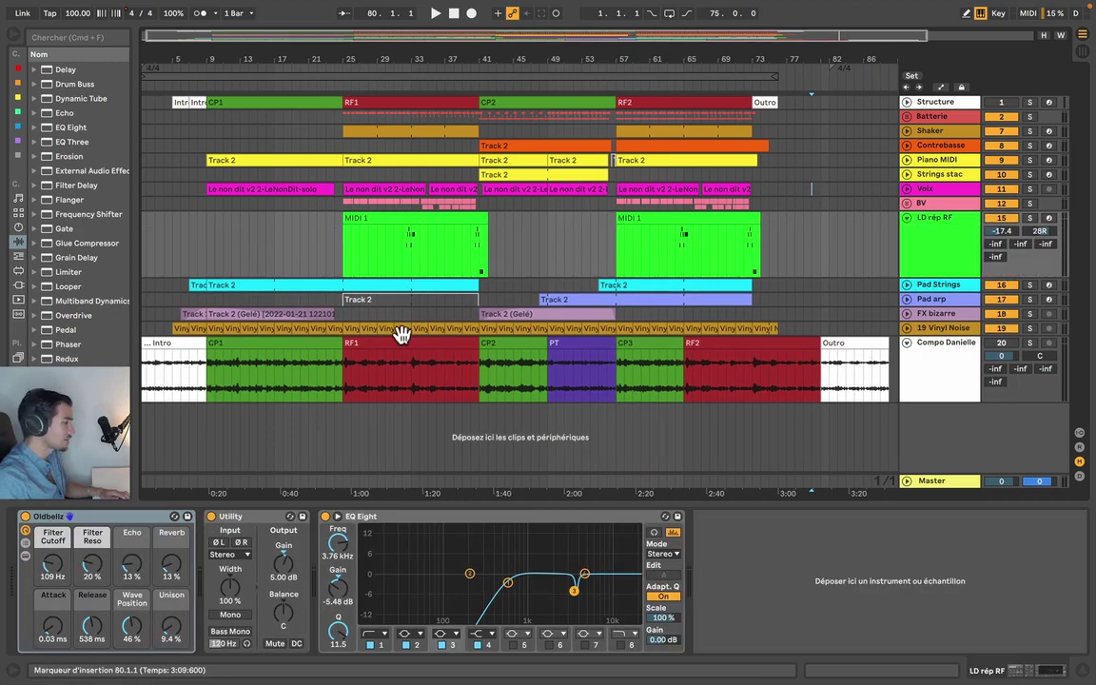
{"action": "left_click_drag", "start_coordinate": [385, 79], "coordinate": [391, 227]}
{"action": "left_click", "coordinate": [391, 240]}
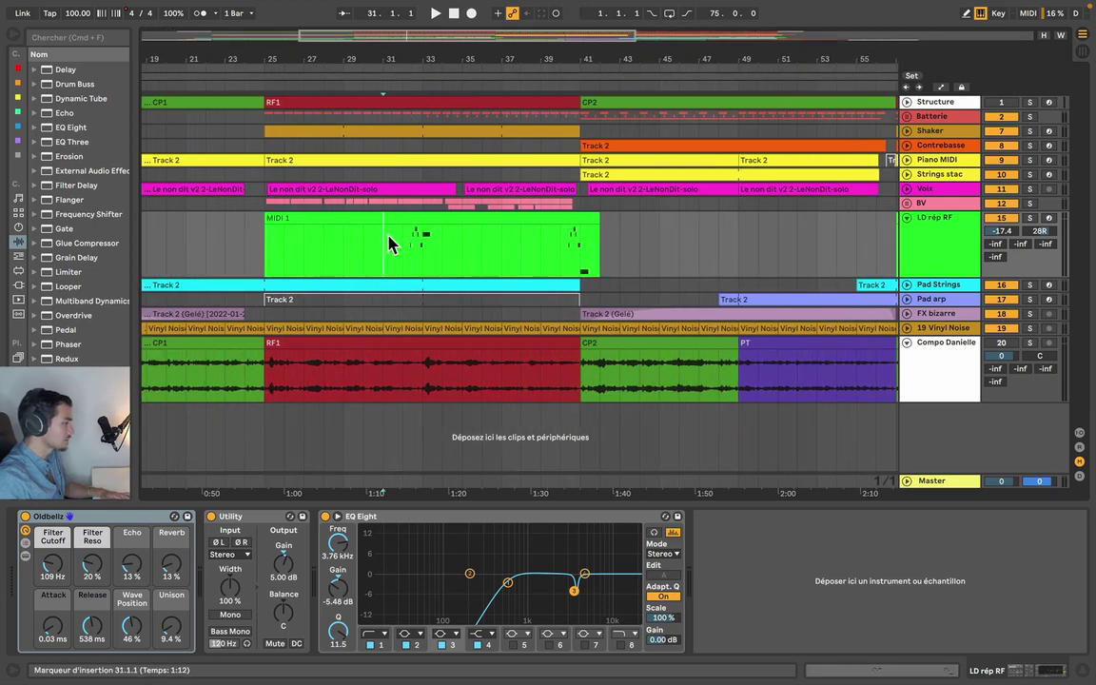
{"action": "key", "text": "space"}
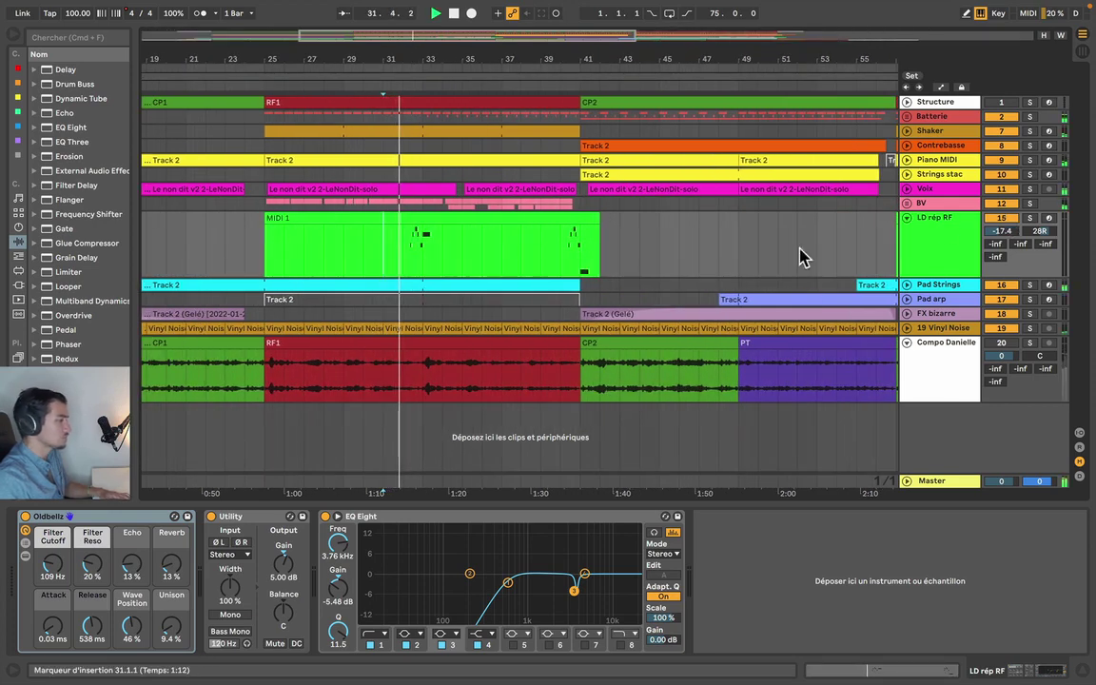
Solo the LD rép RF track and play its MIDI 1 clip from bar 32
{"action": "left_click", "coordinate": [1029, 218]}
{"action": "left_click", "coordinate": [404, 262]}
{"action": "key", "text": "space"}
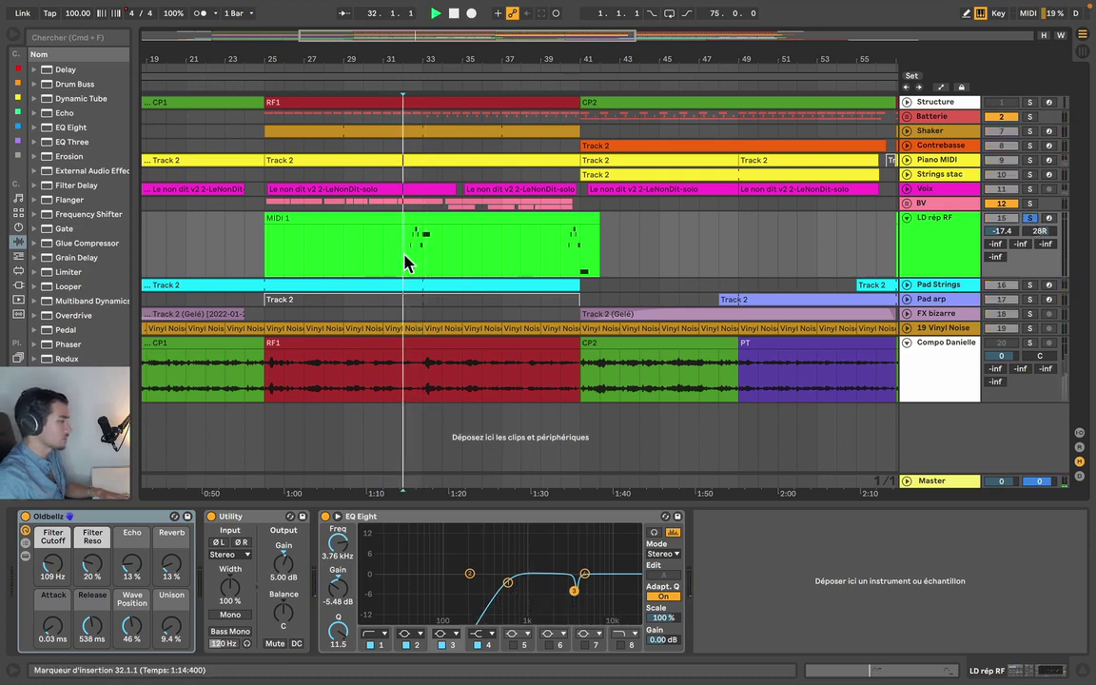
{"action": "key", "text": "space"}
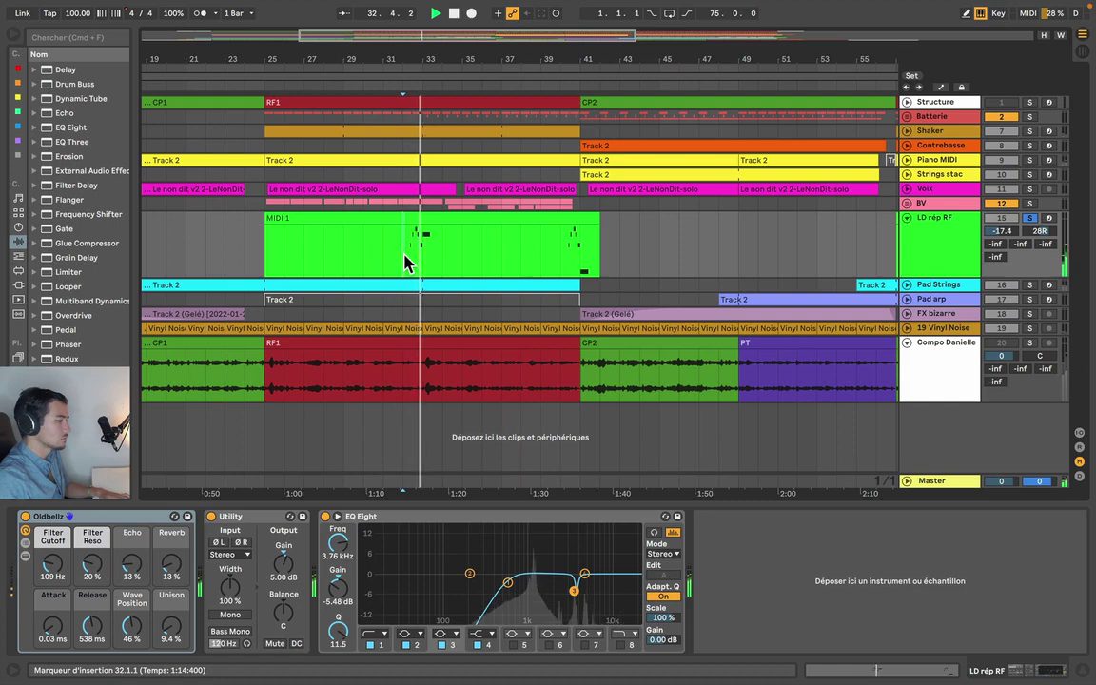
{"action": "key", "text": "space"}
Play the soloed LD rép RF track from bar 40 through the transition into CP2
{"action": "left_click", "coordinate": [562, 244]}
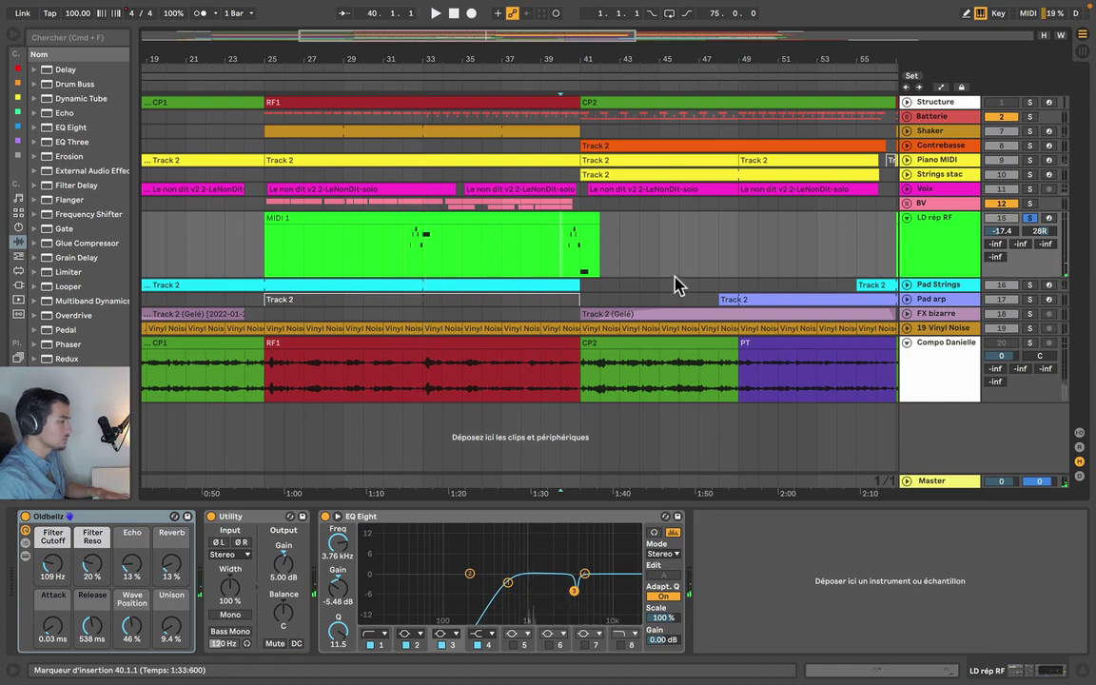
{"action": "key", "text": "space"}
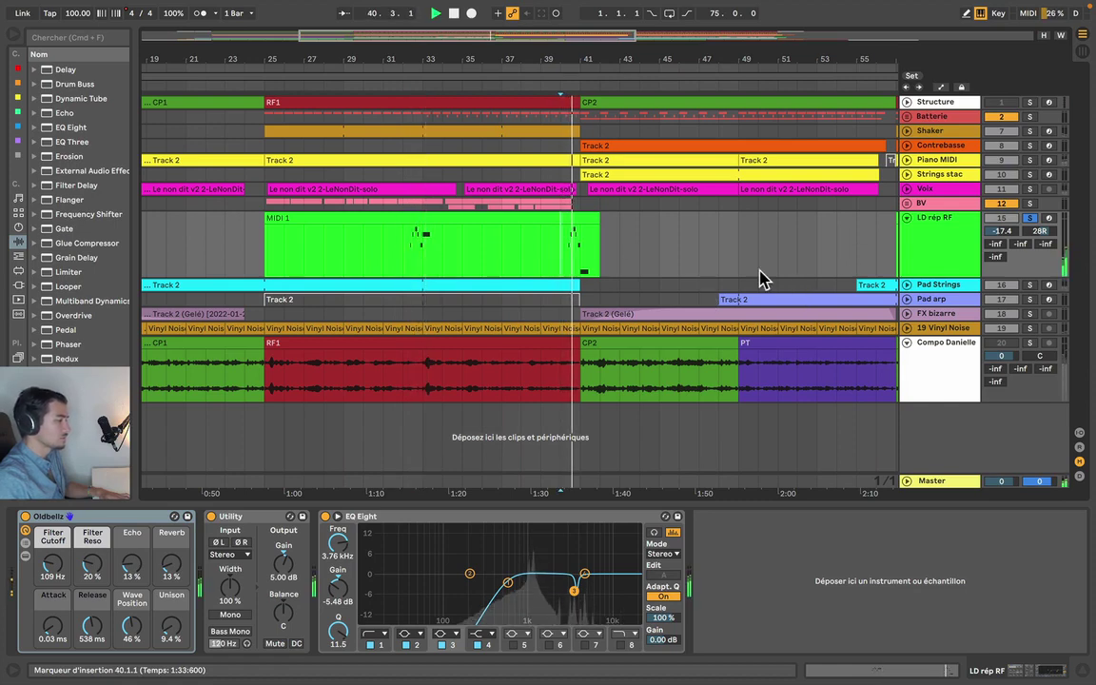
{"action": "key", "text": "space"}
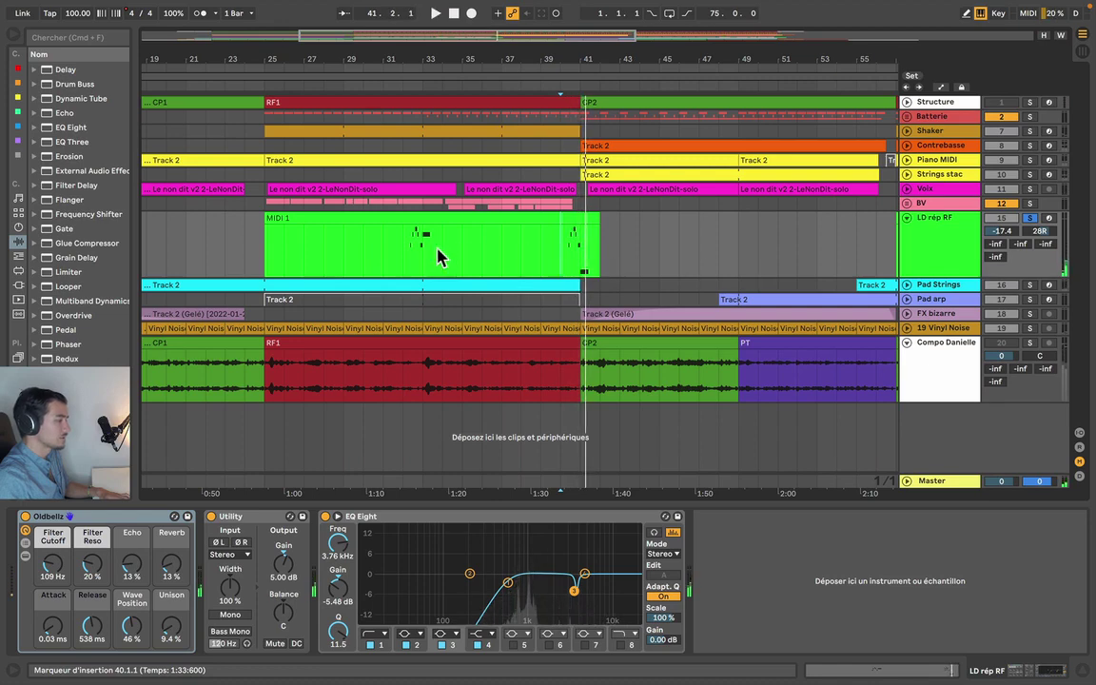
Unsolo LD rép RF, play the full mix from bar 40, and return to the overview of the whole arrangement
{"action": "left_click", "coordinate": [1028, 218]}
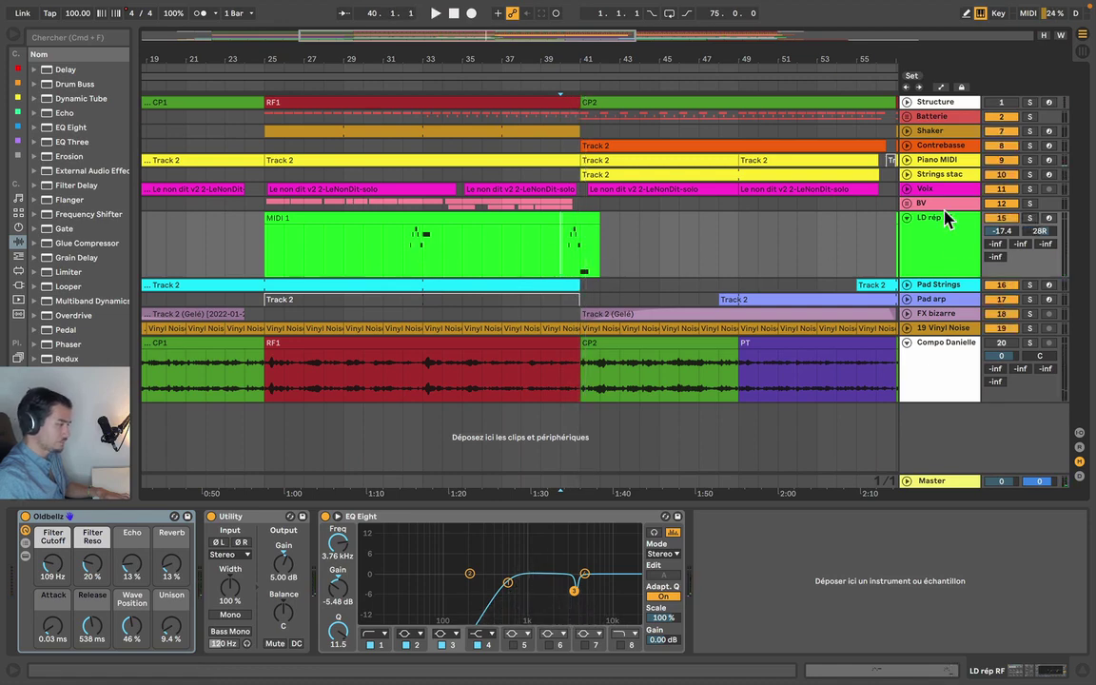
{"action": "key", "text": "space"}
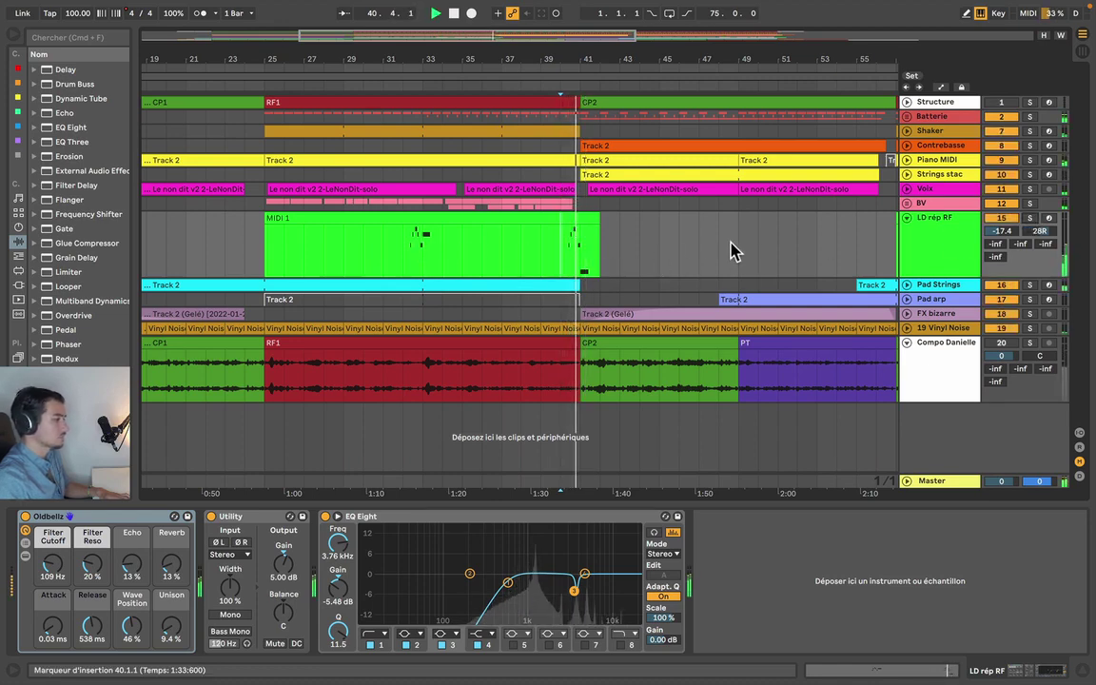
{"action": "key", "text": "space"}
{"action": "key", "text": "w"}
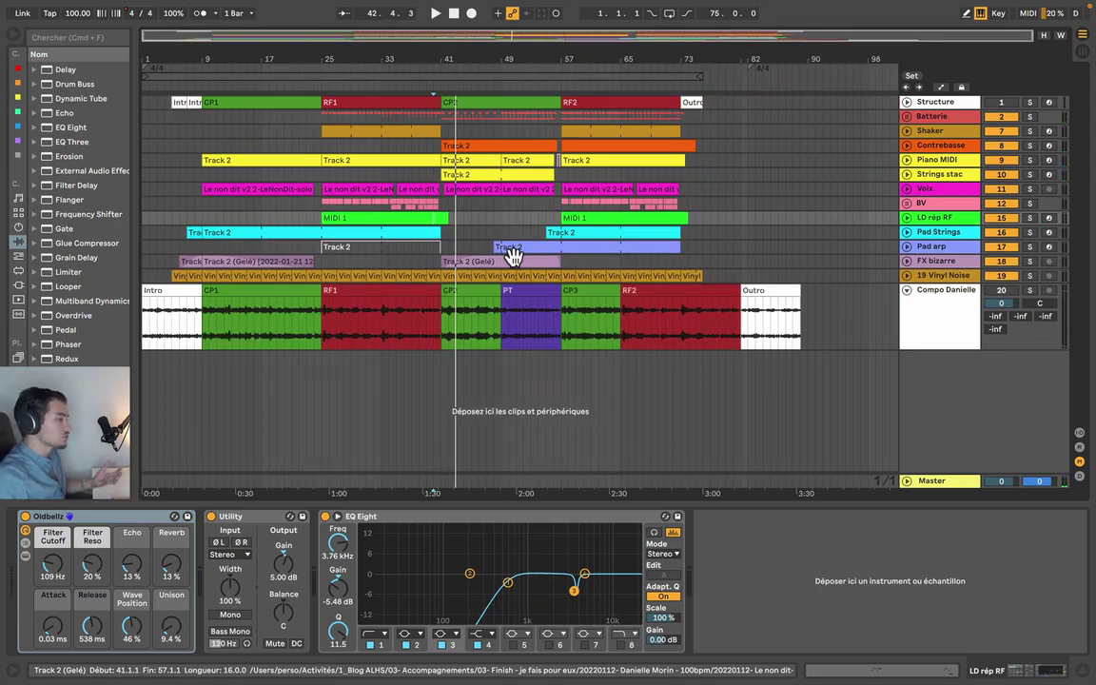
Solo the original composition track and play its RF1 section from bar 25
{"action": "left_click", "coordinate": [380, 290]}
{"action": "left_click", "coordinate": [1029, 290]}
{"action": "key", "text": "space"}
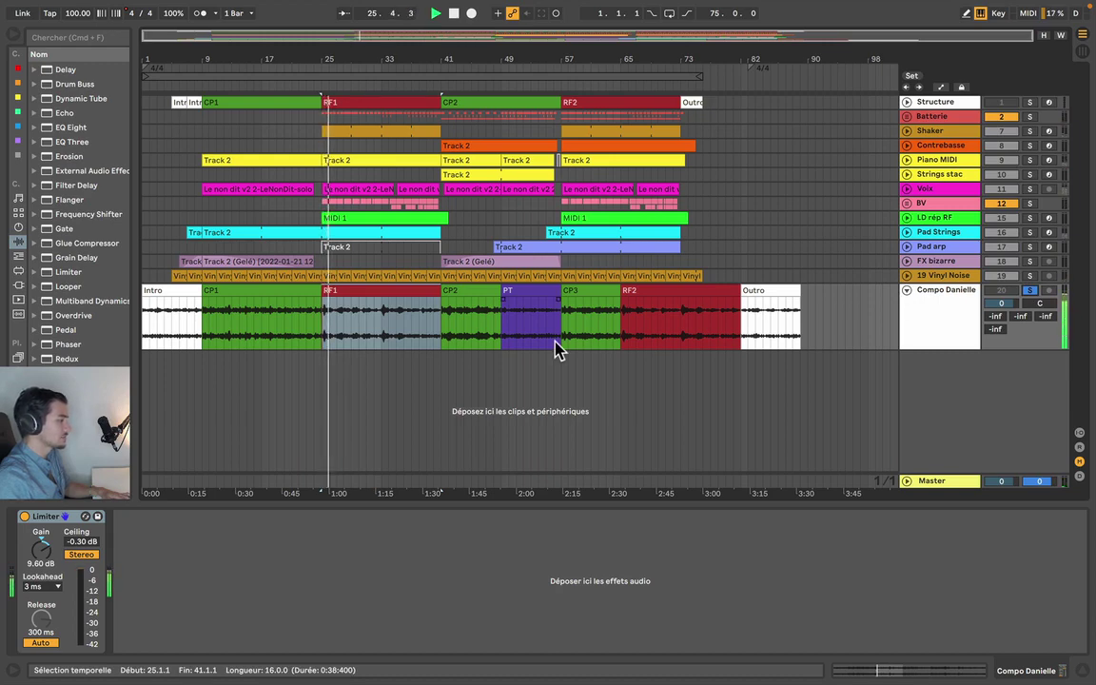
Unsolo the original composition and play the arrangement's RF2 section from bar 57
{"action": "left_click", "coordinate": [1031, 291]}
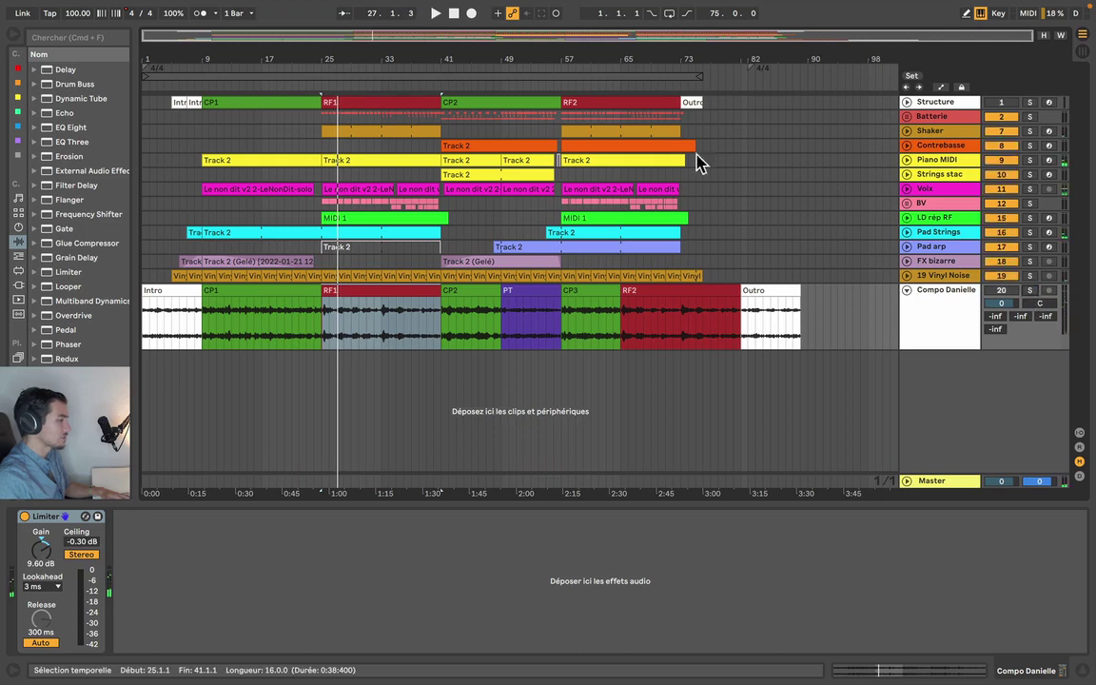
{"action": "left_click", "coordinate": [605, 105]}
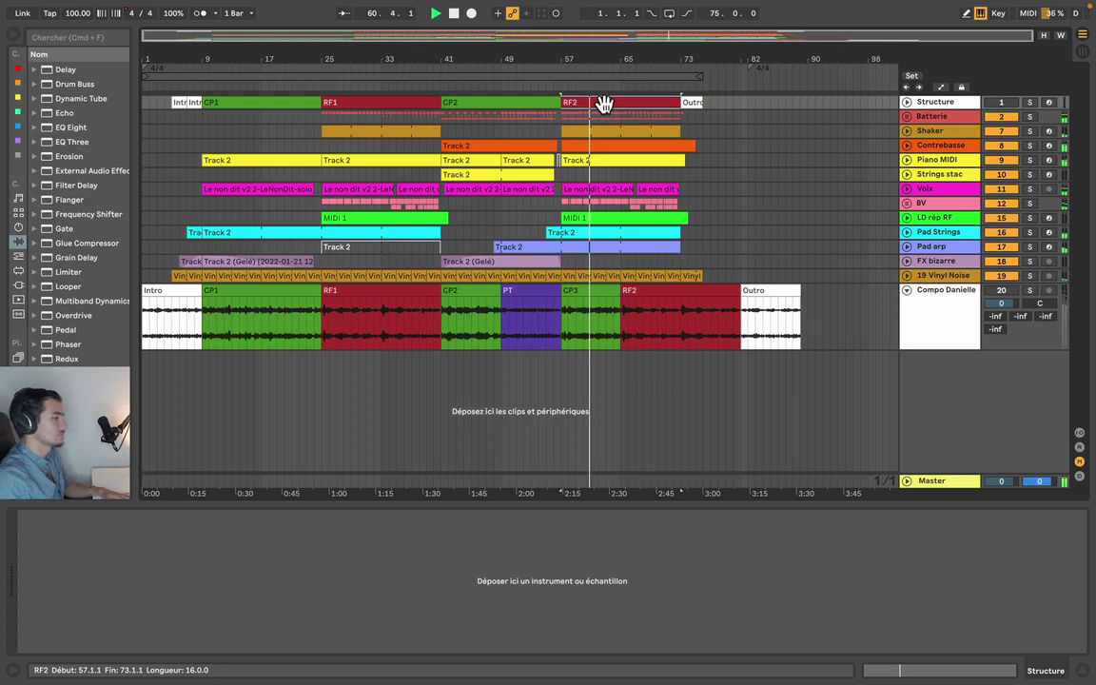
{"action": "key", "text": "space"}
Expand the Batterie group and play the soloed Ride track from the start of RF2
{"action": "left_click", "coordinate": [907, 116]}
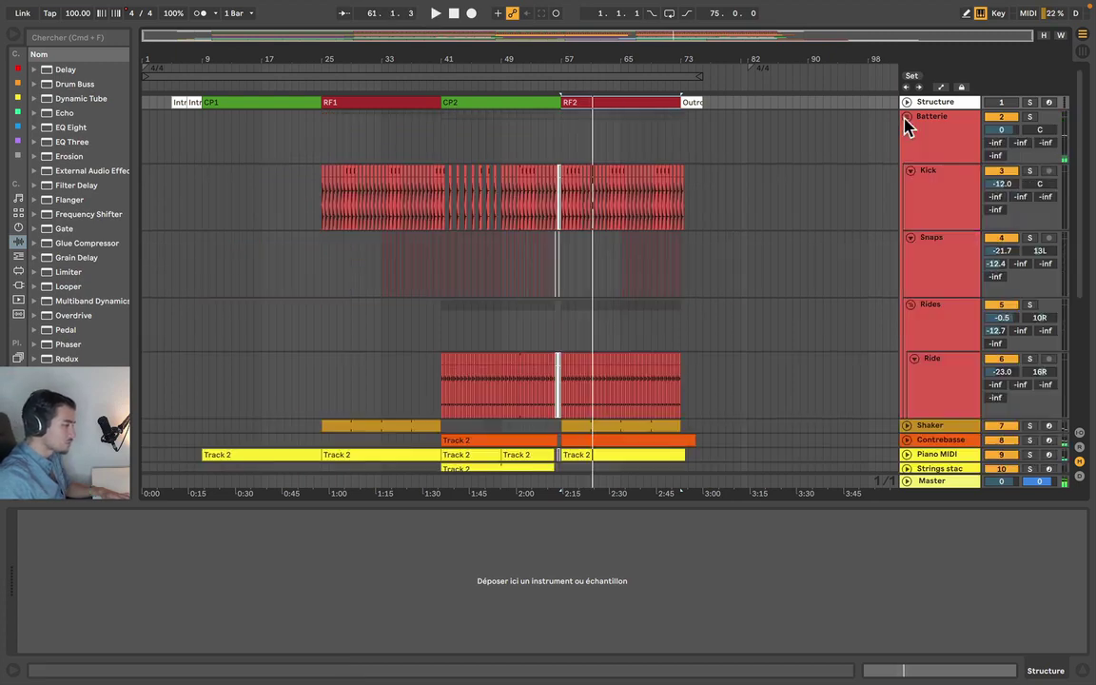
{"action": "left_click_drag", "start_coordinate": [570, 55], "coordinate": [501, 77]}
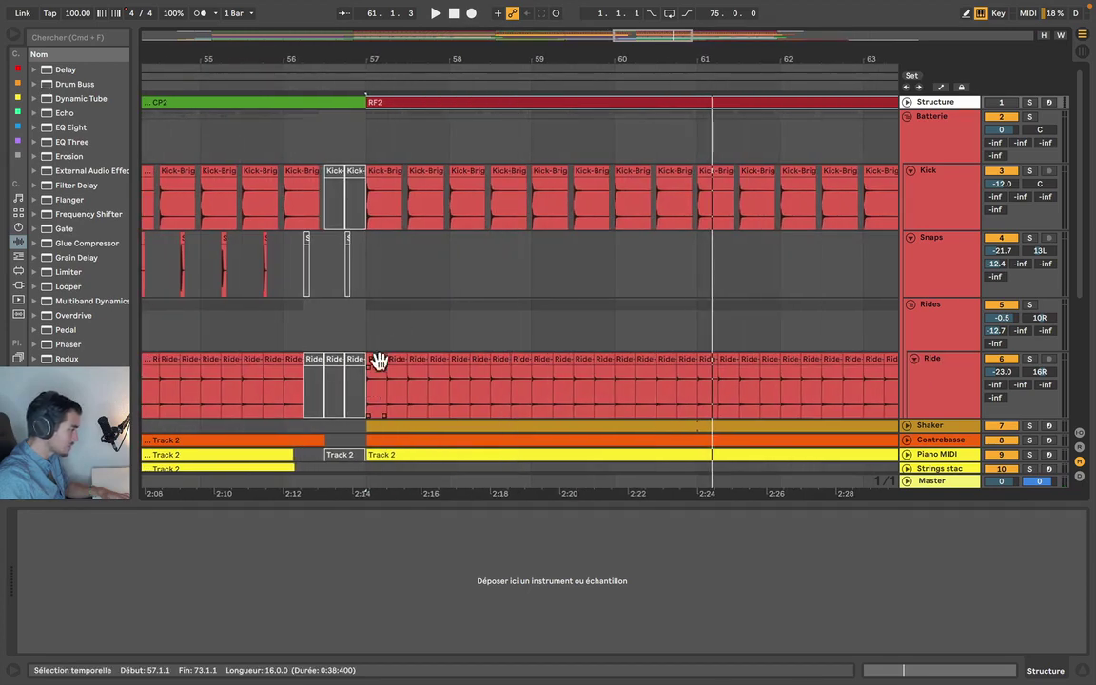
{"action": "left_click", "coordinate": [1030, 360]}
{"action": "key", "text": "space"}
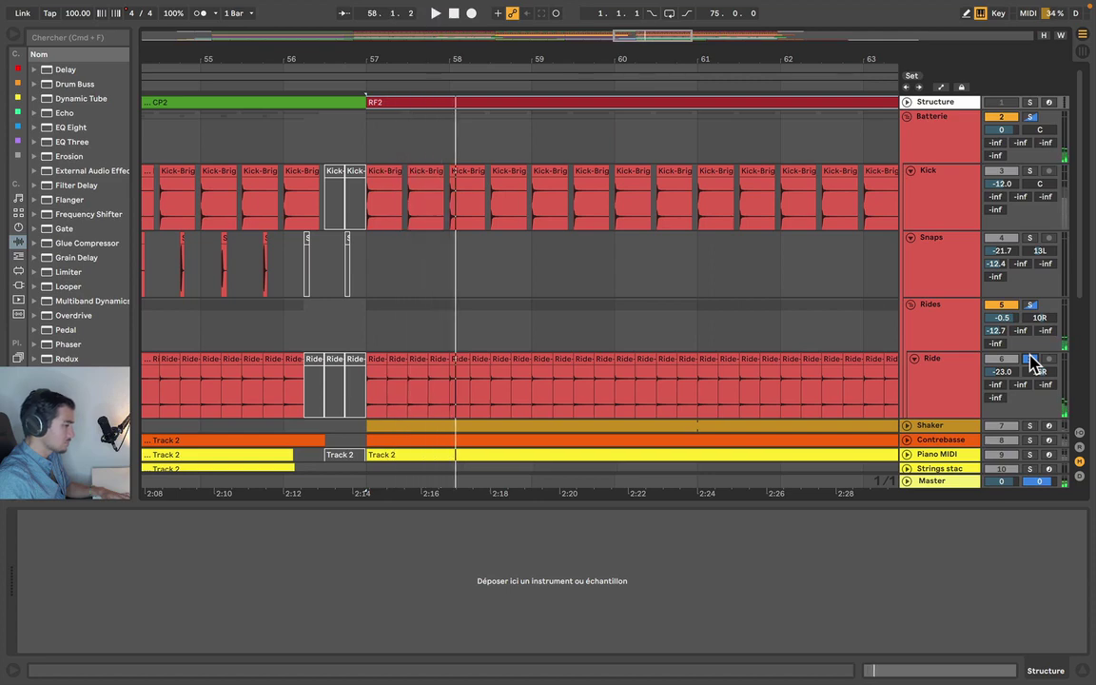
{"action": "left_click", "coordinate": [1031, 360]}
Collapse the Batterie group and play the full mix from bar 56 through the transition into RF2
{"action": "left_click_drag", "start_coordinate": [597, 48], "coordinate": [511, 106]}
{"action": "left_click", "coordinate": [469, 150]}
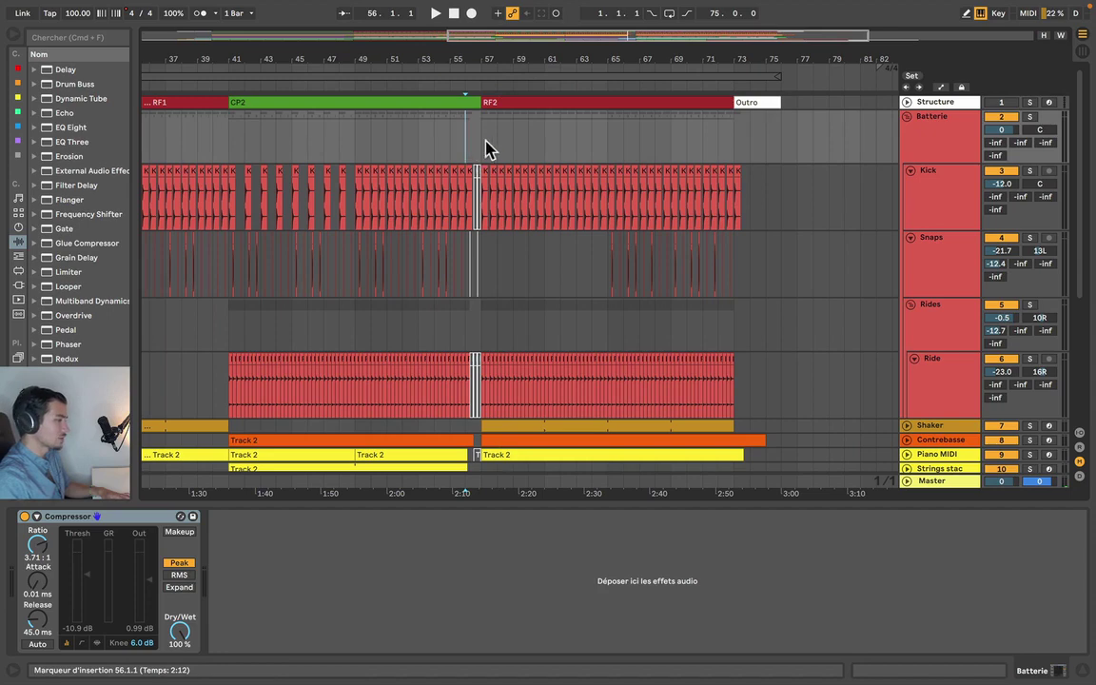
{"action": "left_click", "coordinate": [909, 117]}
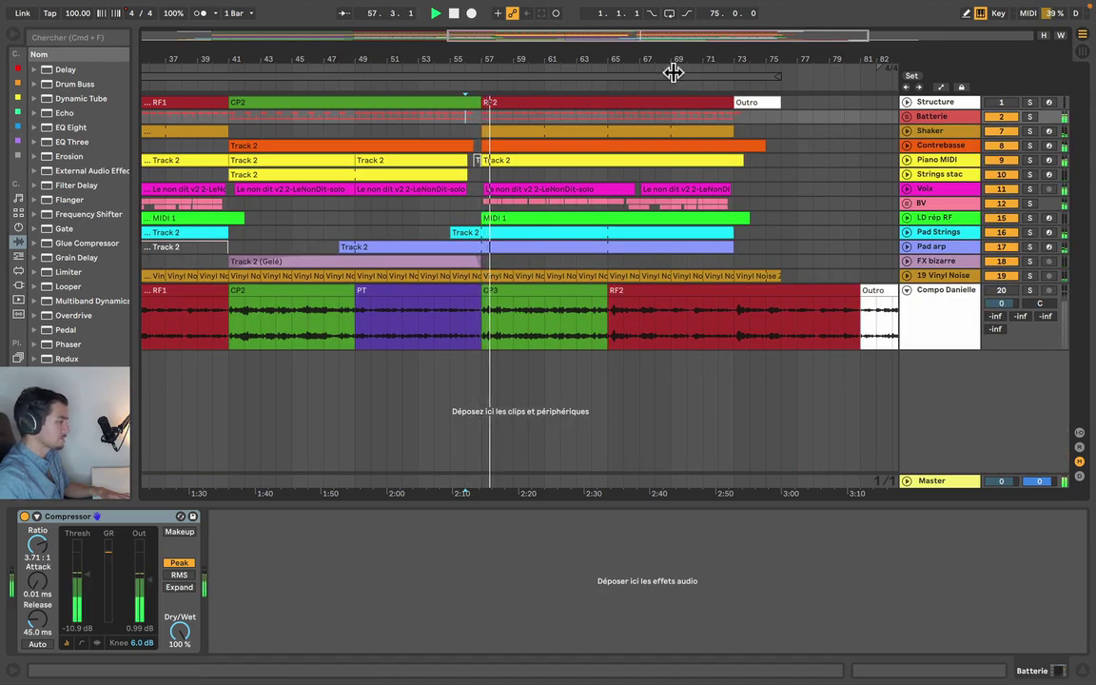
{"action": "left_click_drag", "start_coordinate": [673, 73], "coordinate": [762, 59]}
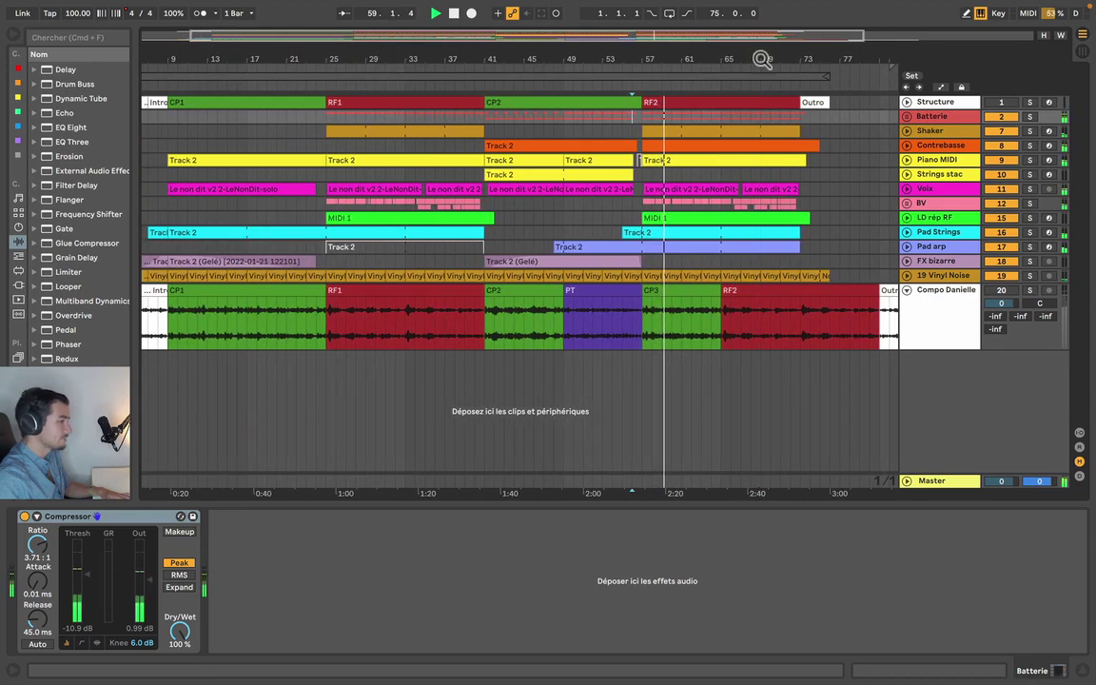
{"action": "left_click", "coordinate": [834, 188]}
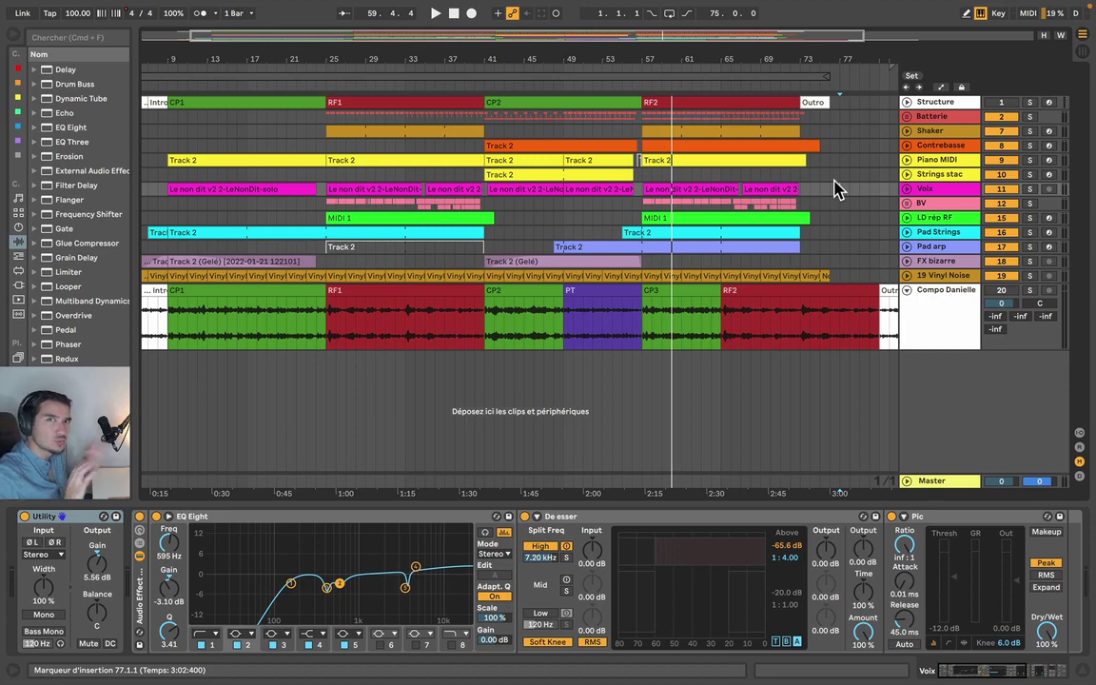
{"action": "left_click", "coordinate": [678, 101]}
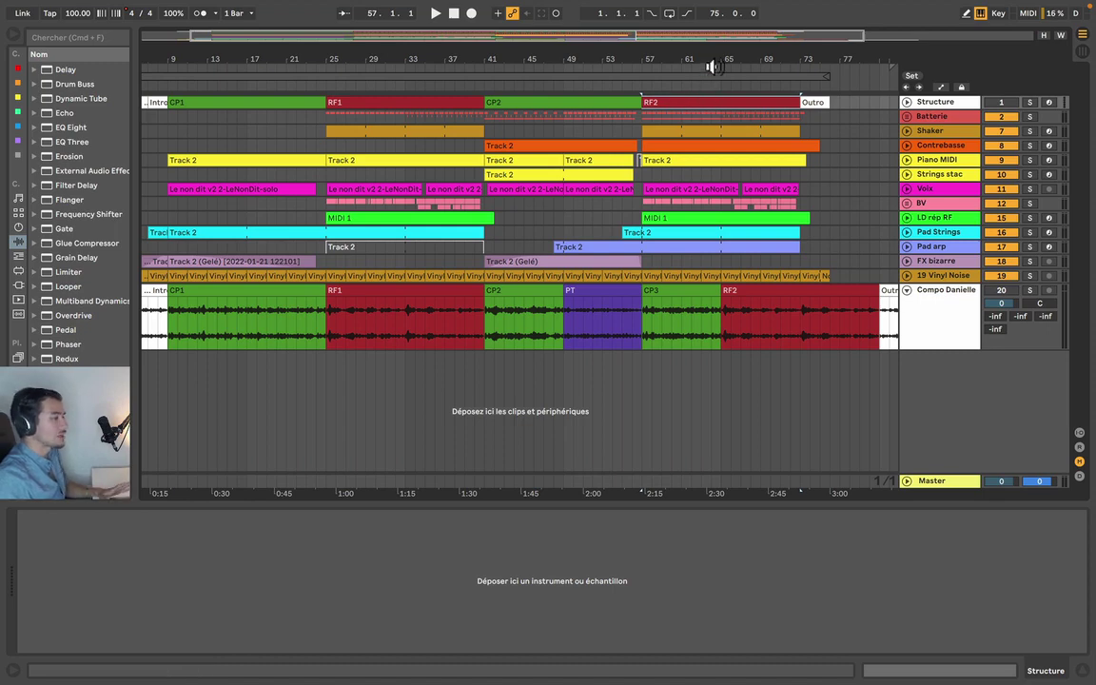
{"action": "left_click_drag", "start_coordinate": [709, 66], "coordinate": [716, 191]}
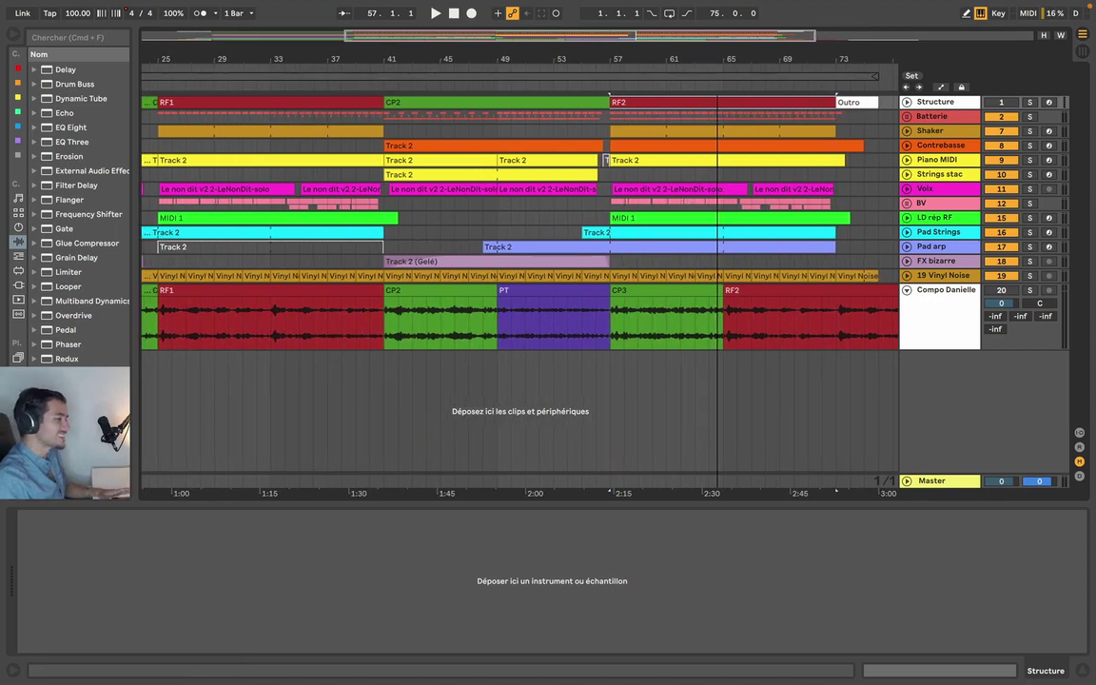
{"action": "left_click", "coordinate": [734, 178]}
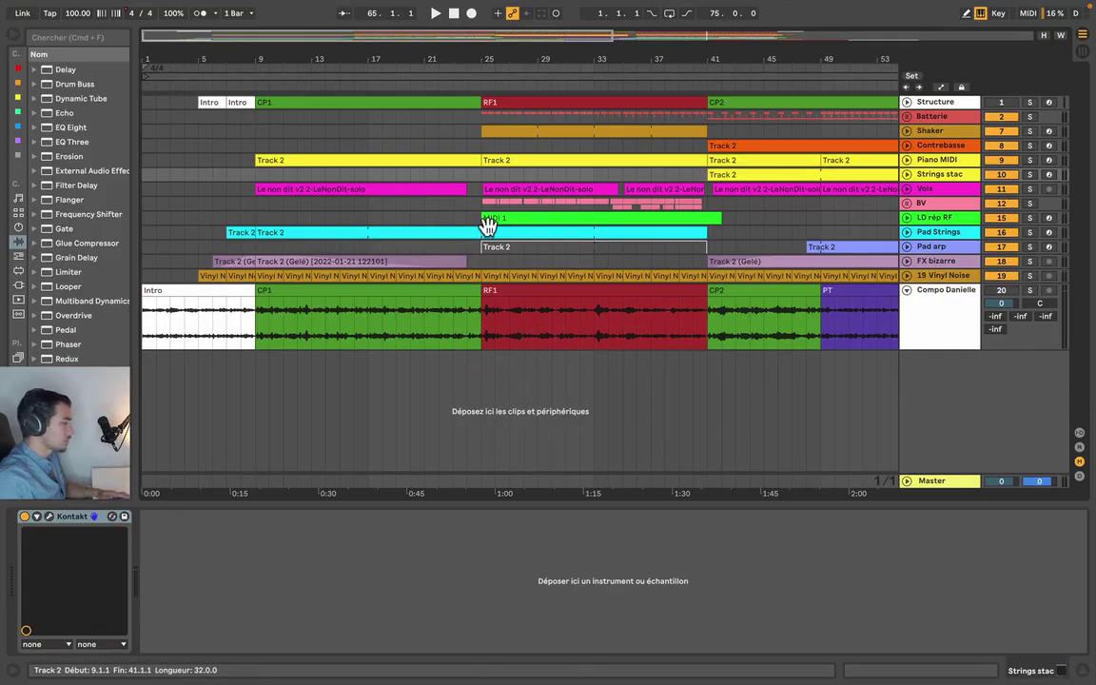
{"action": "key", "text": "Tab"}
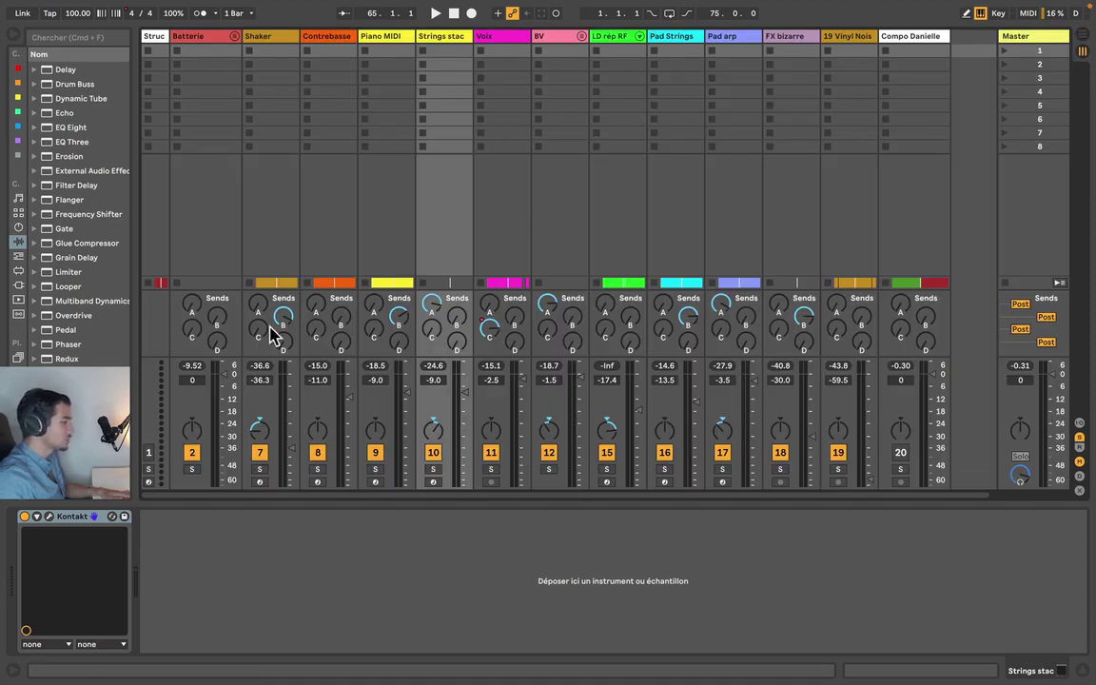
{"action": "key", "text": "Tab"}
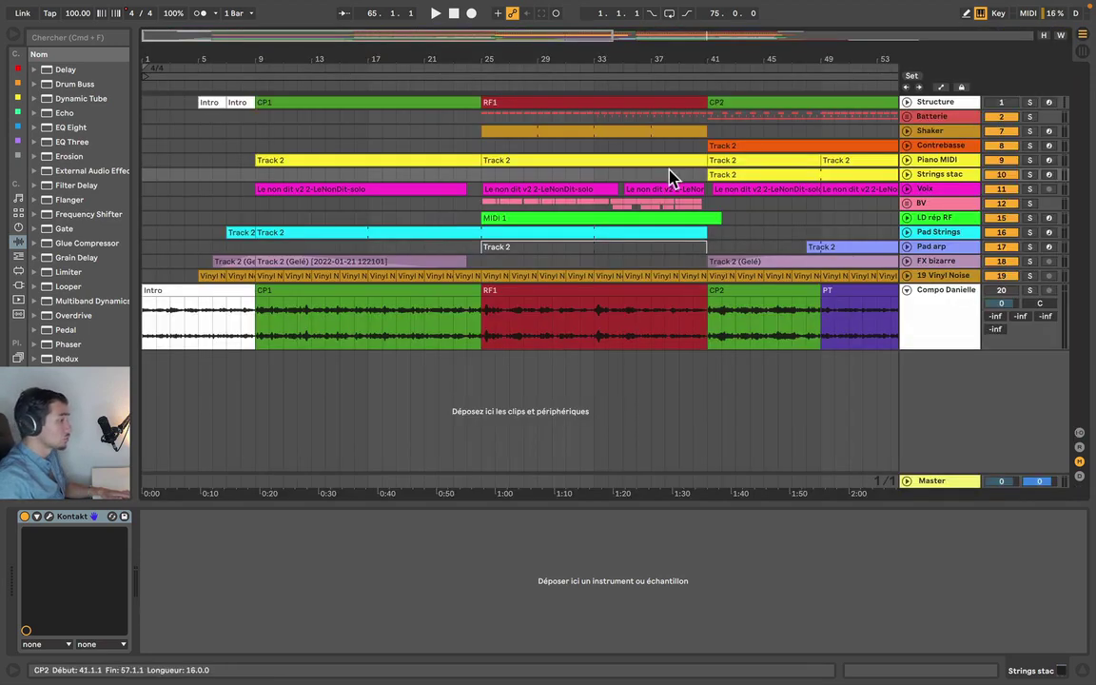
{"action": "scroll", "coordinate": [441, 57], "scroll_direction": "up", "scroll_amount": 1}
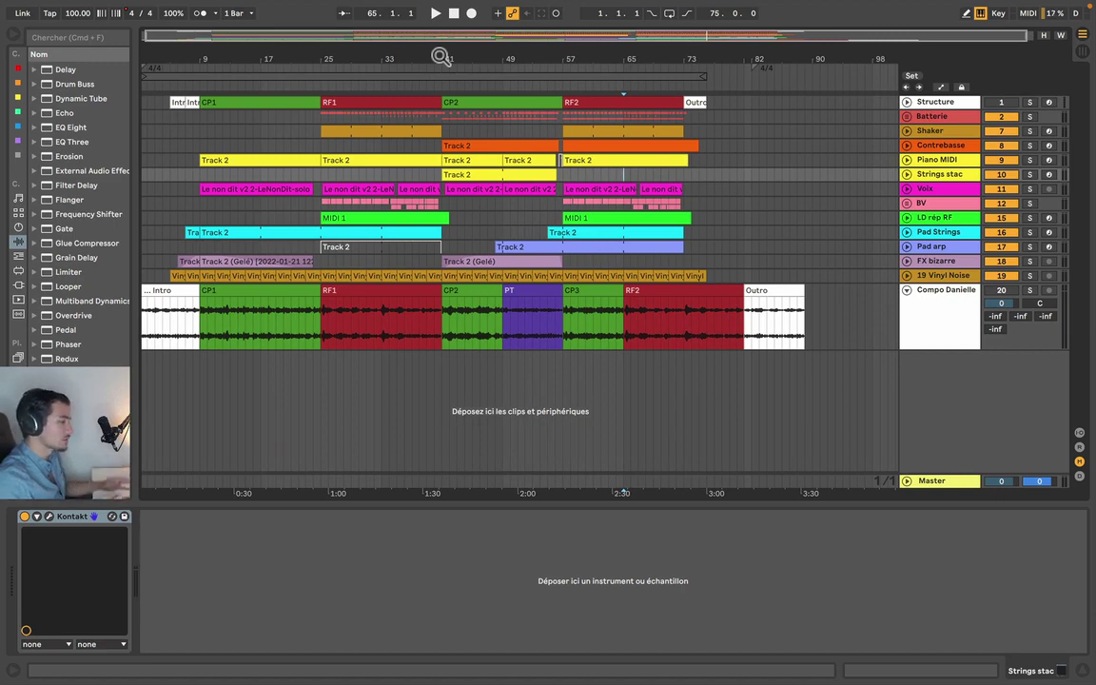
{"action": "left_click", "coordinate": [658, 90]}
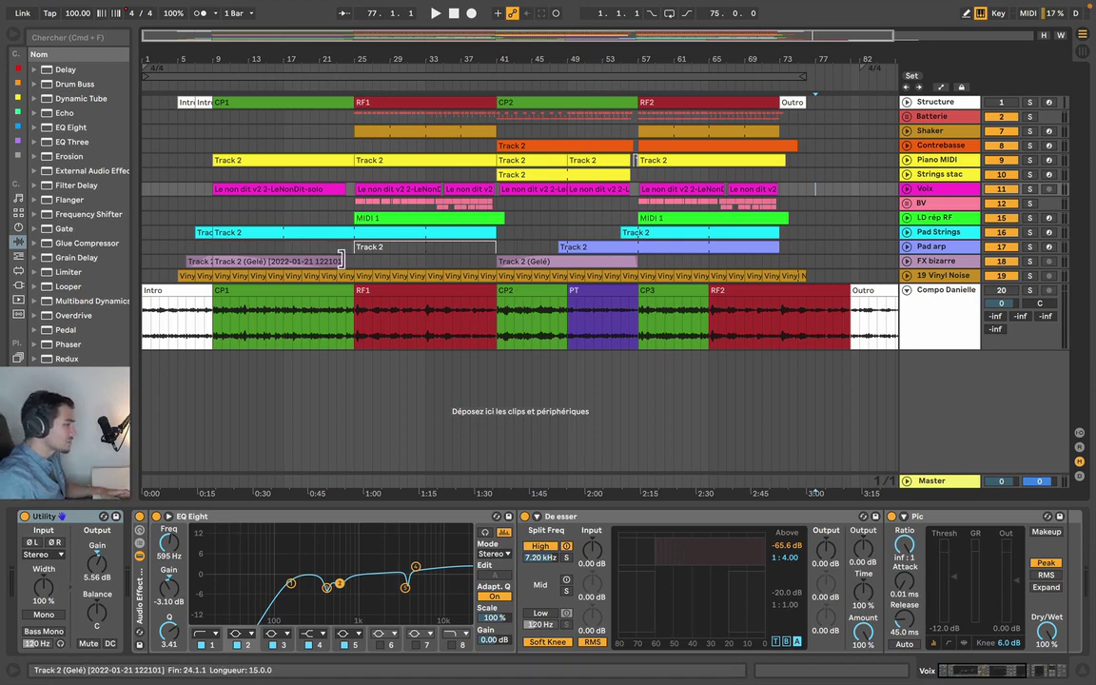
Expand the Voix track's EQ Eight curve display, solo the track and play its first vocal clip
{"action": "left_click", "coordinate": [930, 191]}
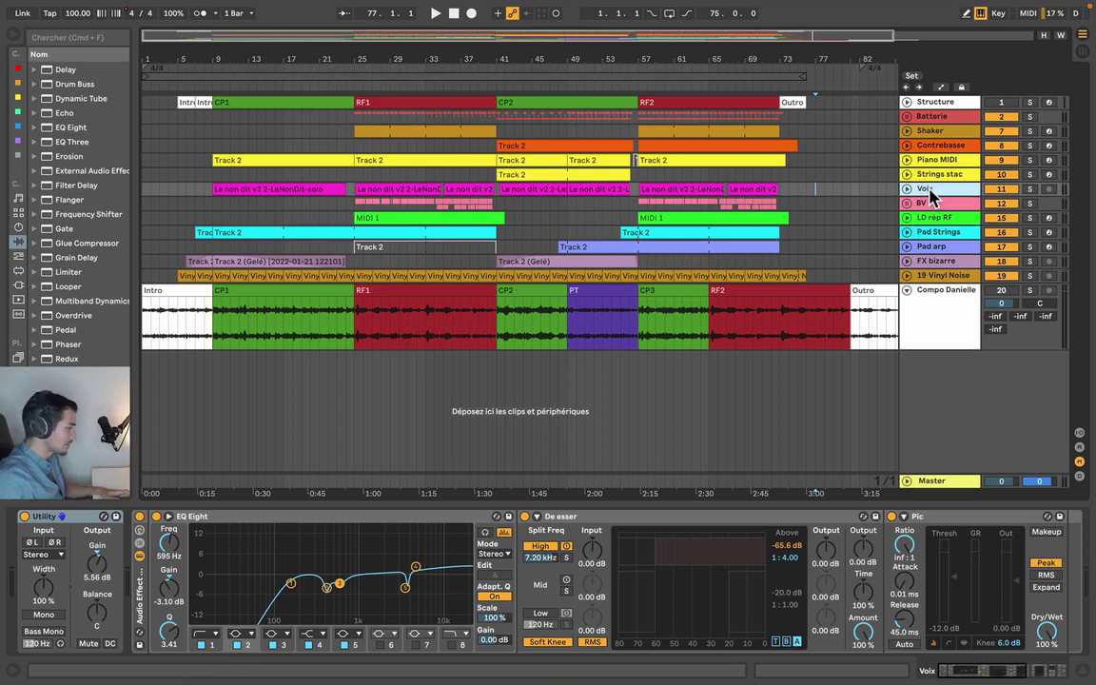
{"action": "left_click", "coordinate": [269, 521]}
{"action": "left_click", "coordinate": [261, 103]}
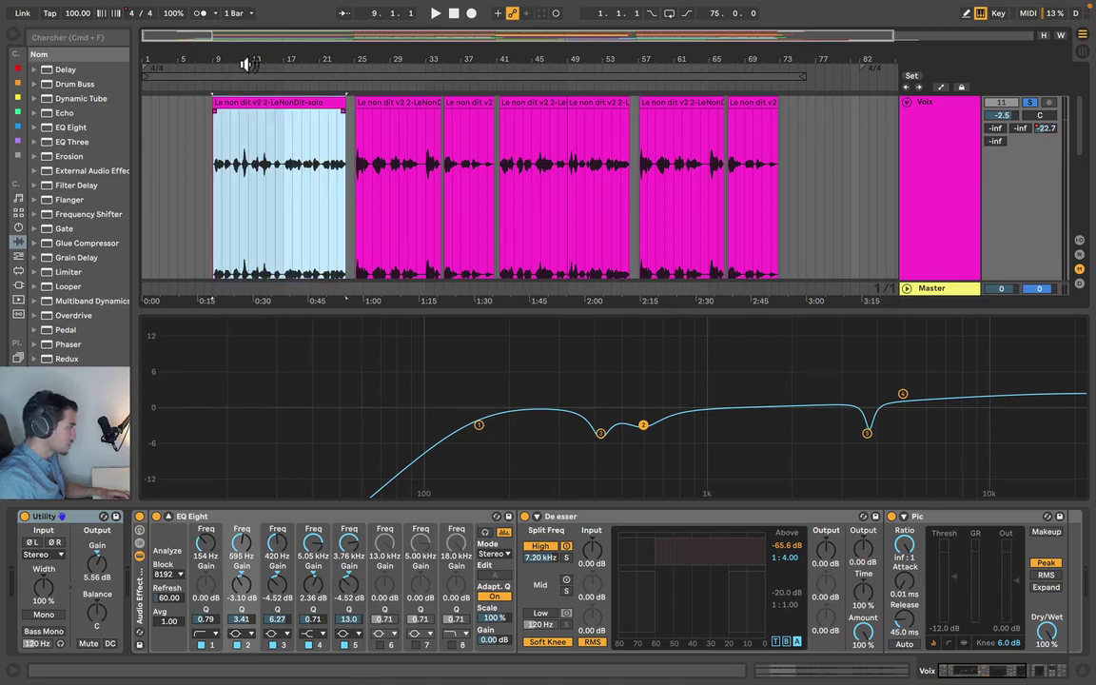
{"action": "left_click_drag", "start_coordinate": [245, 64], "coordinate": [385, 54]}
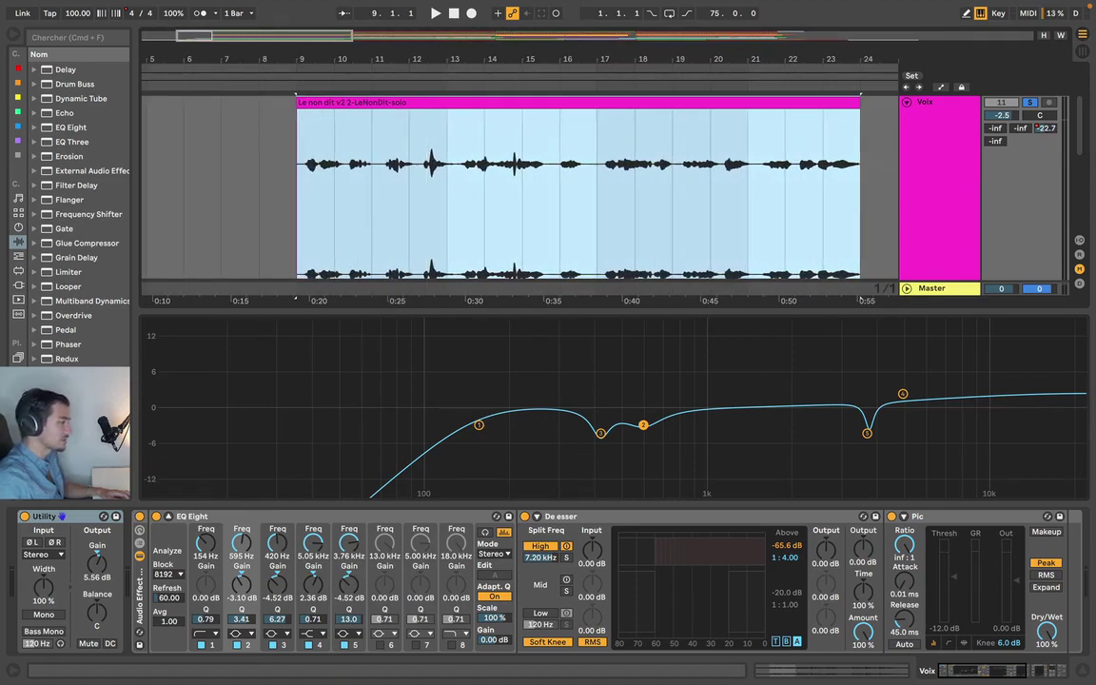
{"action": "key", "text": "minus"}
{"action": "left_click", "coordinate": [431, 210]}
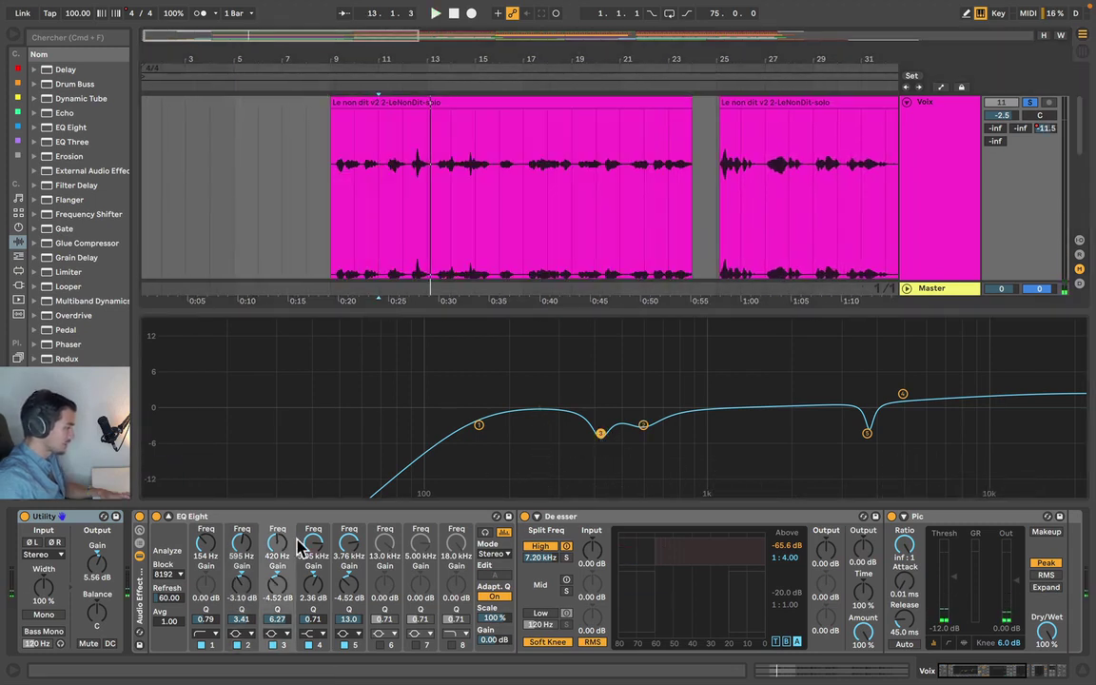
Boost EQ Eight band 3 at 420 Hz to 15 dB, listen to the voice, and undo the boost
{"action": "scroll", "coordinate": [277, 592], "scroll_direction": "up", "scroll_amount": 10}
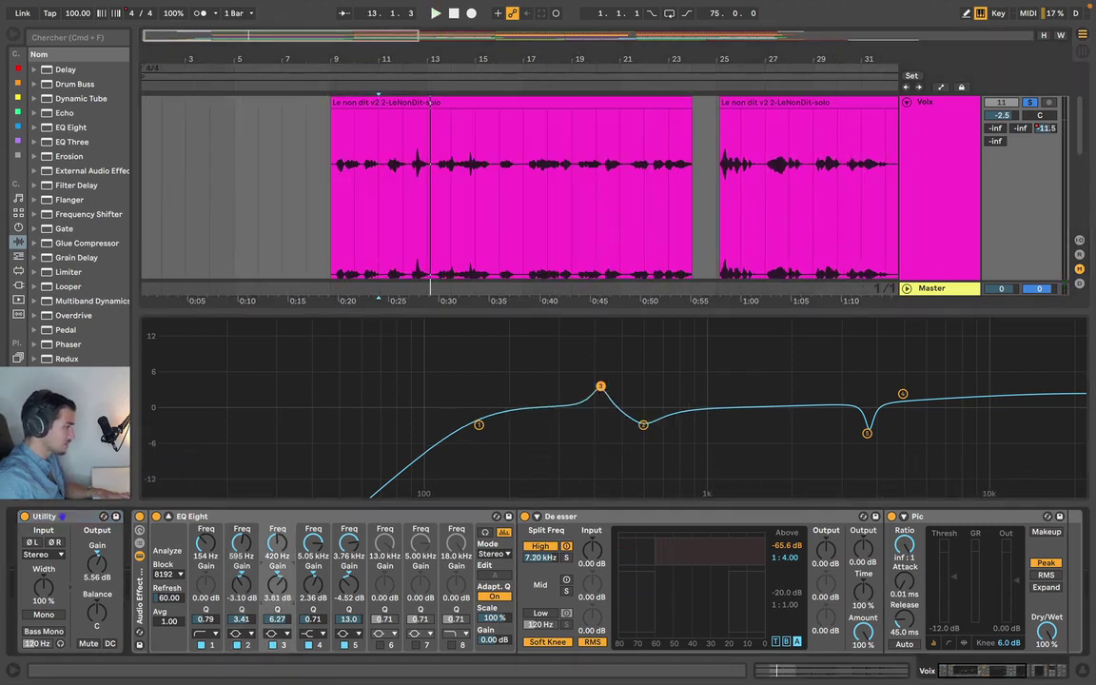
{"action": "key", "text": "space"}
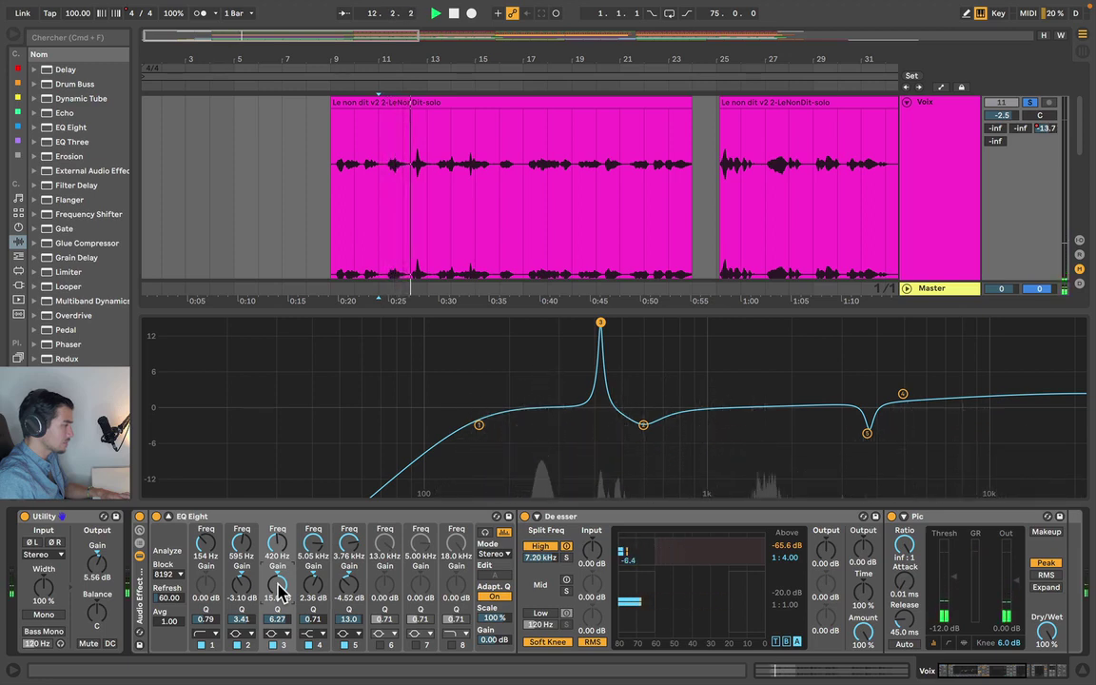
{"action": "key", "text": "space"}
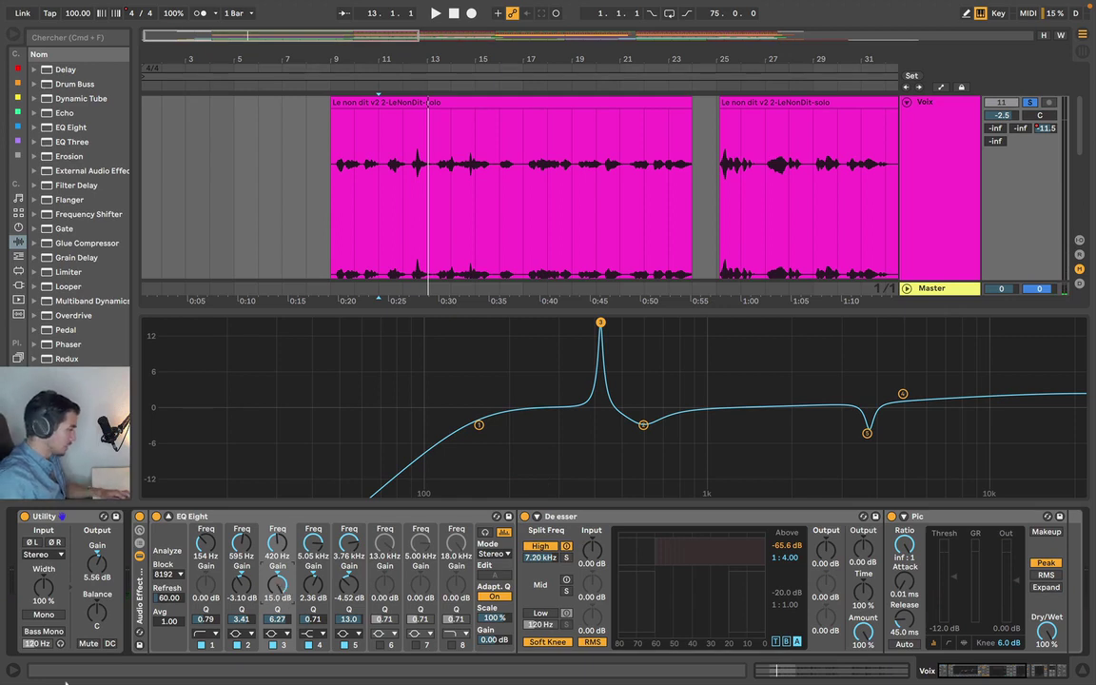
{"action": "key", "text": "super+z"}
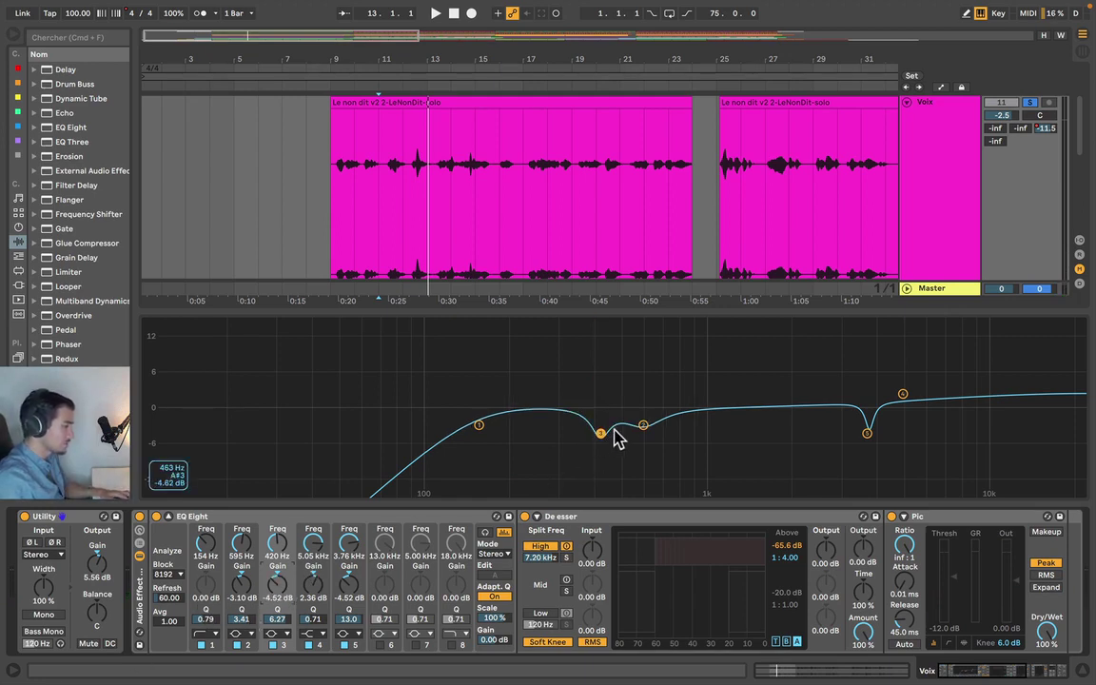
Boost EQ Eight band 2 at 595 Hz to 15 dB during playback, undo the boost and replay the passage
{"action": "key", "text": "space"}
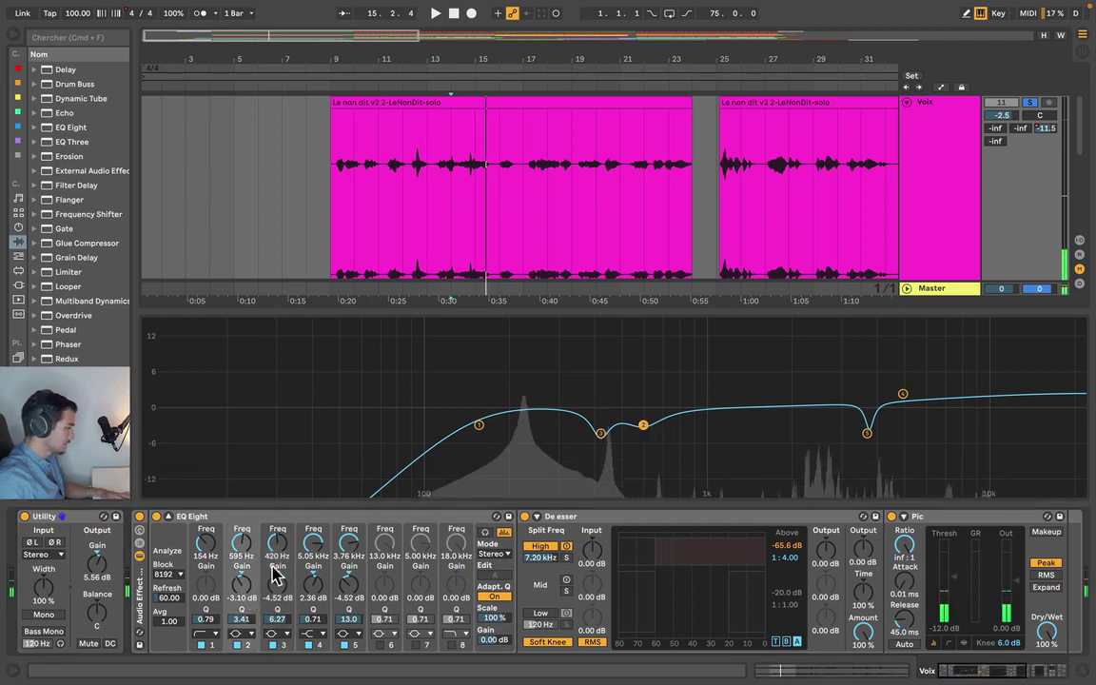
{"action": "left_click_drag", "start_coordinate": [244, 595], "coordinate": [244, 532]}
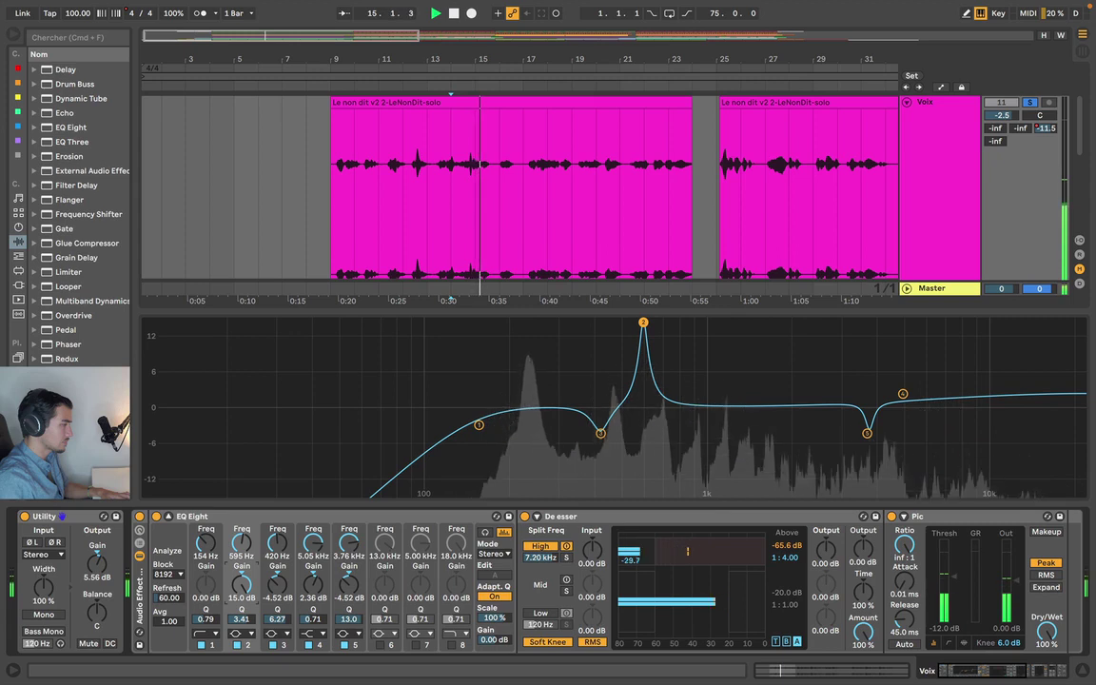
{"action": "key", "text": "space"}
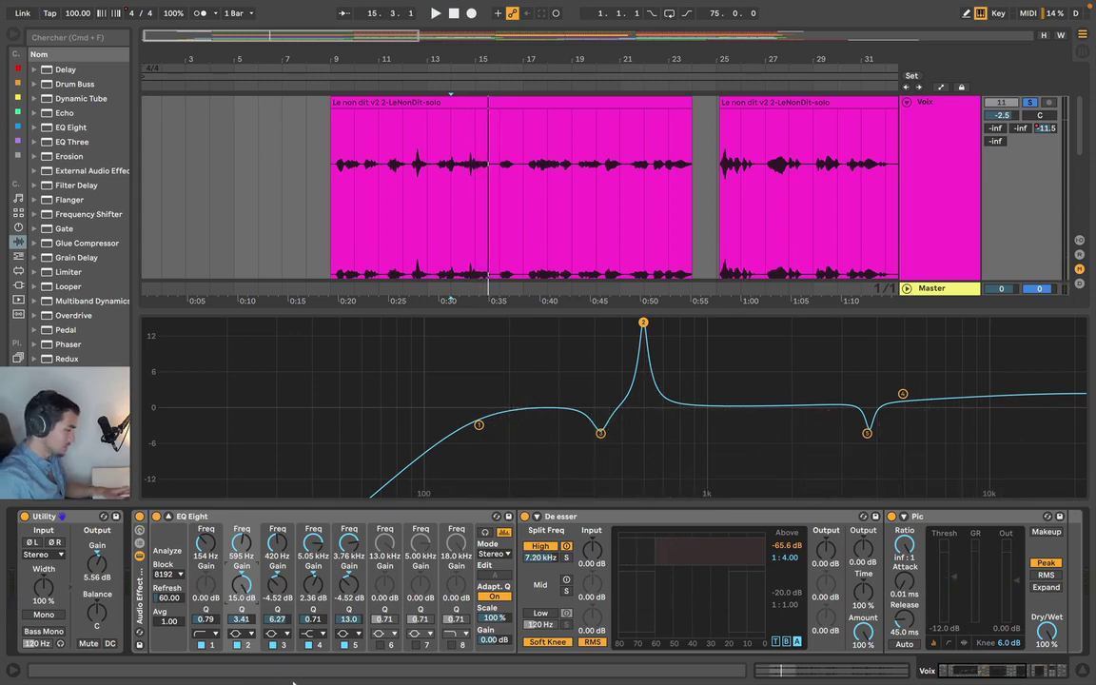
{"action": "key", "text": "super+z"}
{"action": "key", "text": "space"}
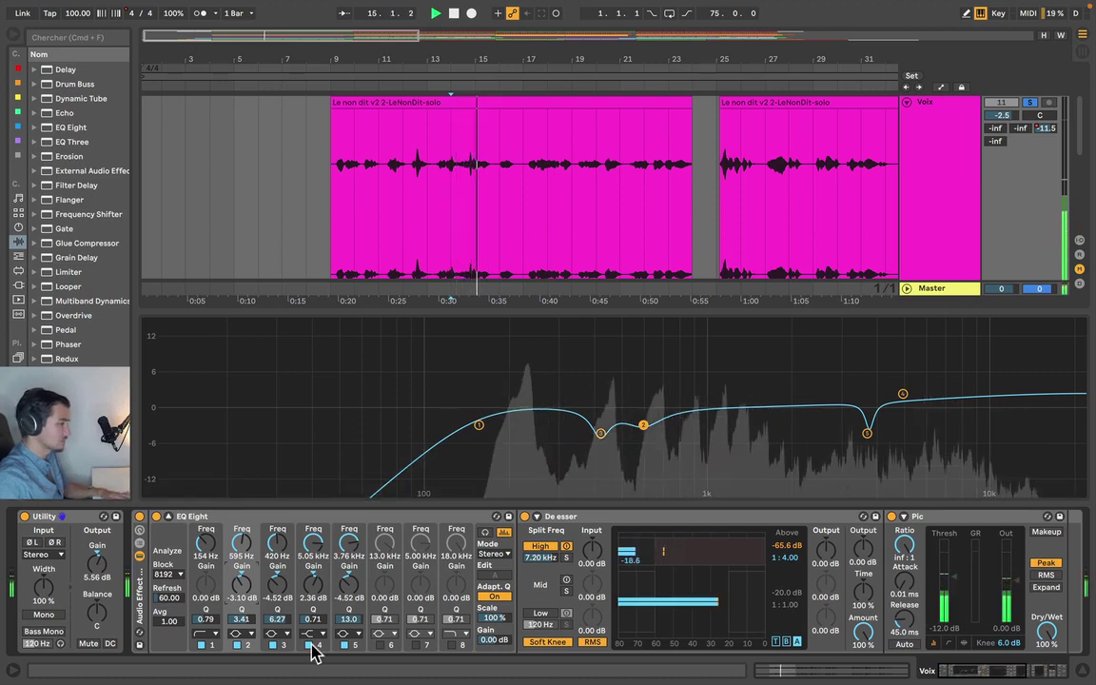
{"action": "key", "text": "space"}
Return EQ Eight to its compact display, and unsolo and fold the Voix track to show the whole arrangement
{"action": "left_click", "coordinate": [578, 304]}
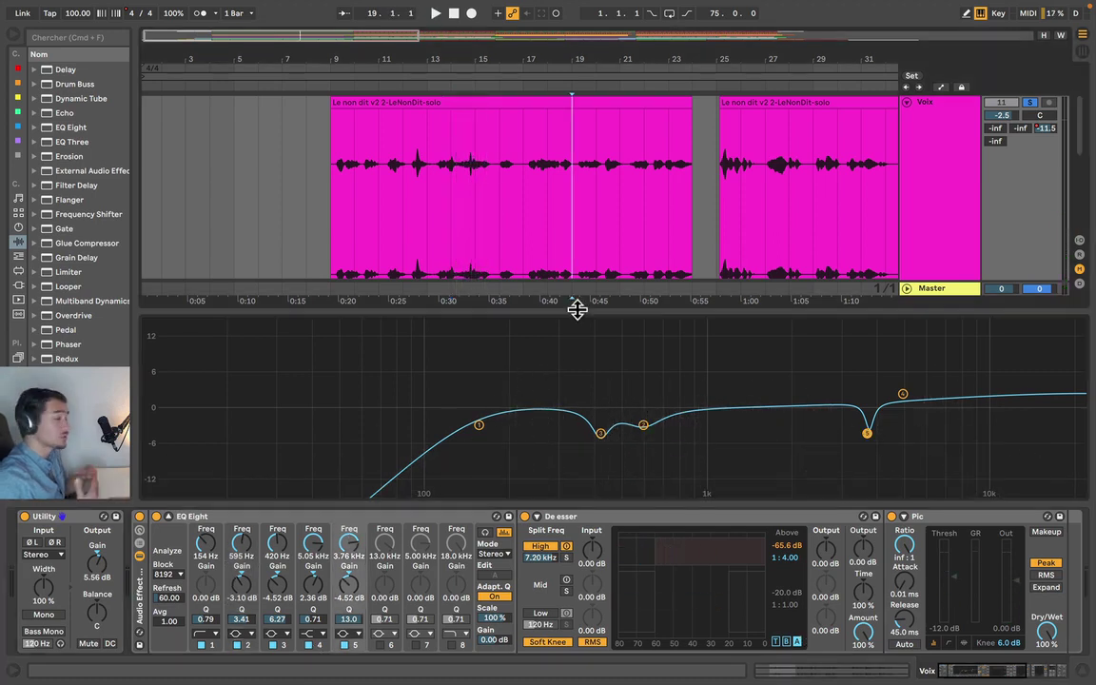
{"action": "left_click_drag", "start_coordinate": [578, 309], "coordinate": [579, 318]}
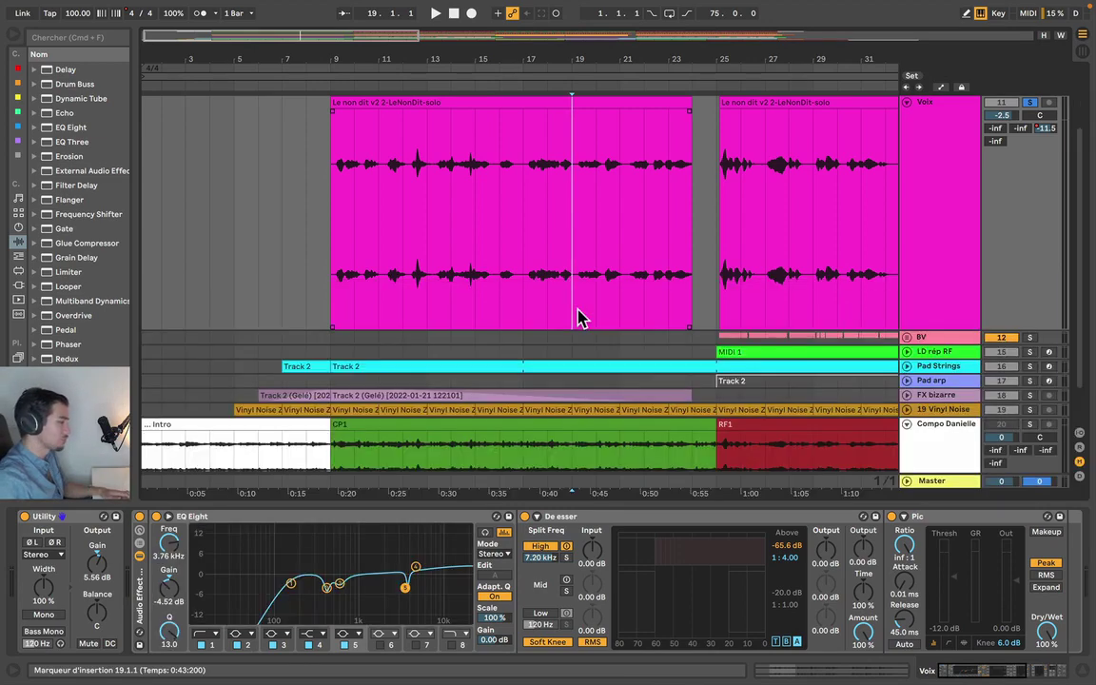
{"action": "key", "text": "minus"}
{"action": "key", "text": "minus"}
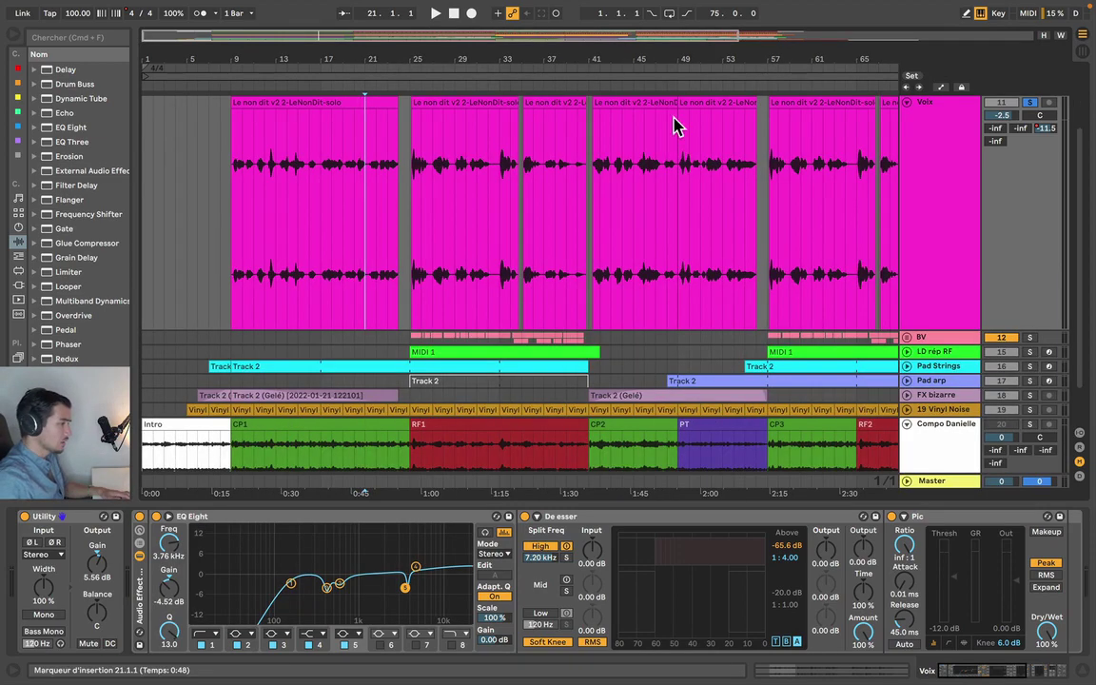
{"action": "left_click", "coordinate": [908, 105]}
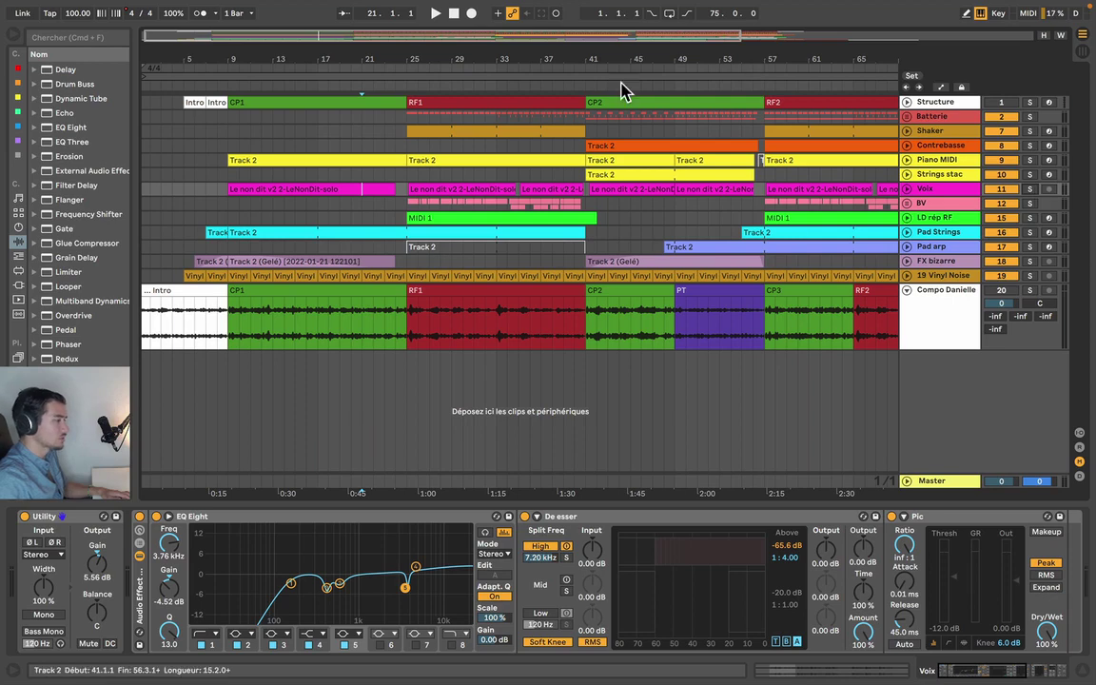
{"action": "left_click_drag", "start_coordinate": [561, 56], "coordinate": [468, 57]}
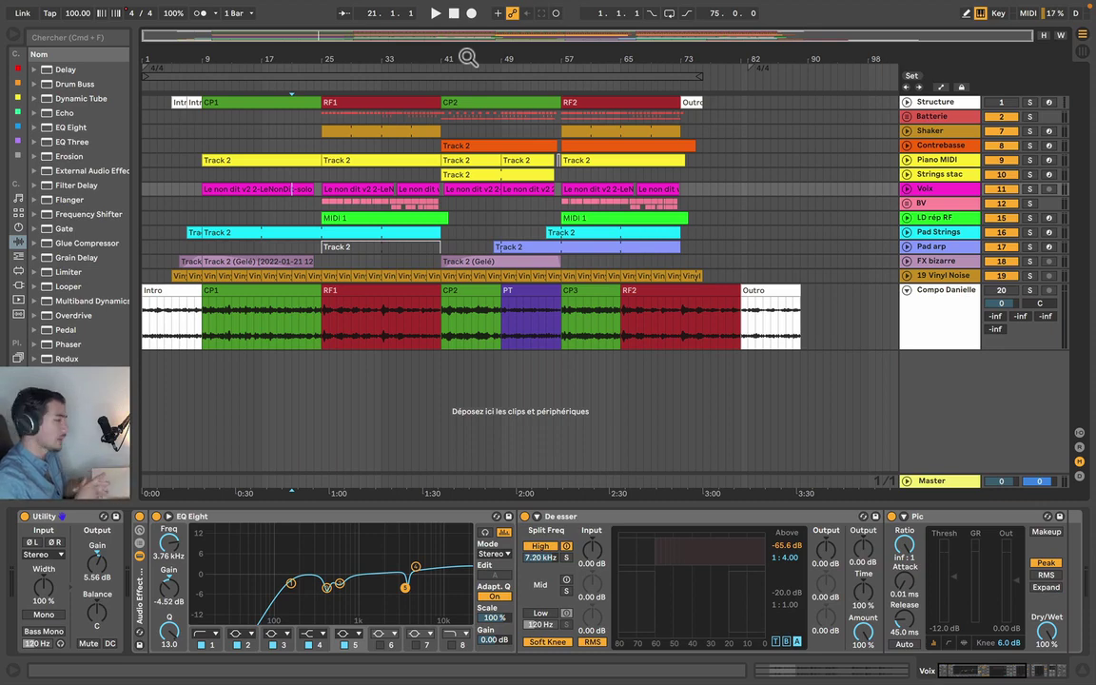
{"action": "left_click_drag", "start_coordinate": [409, 46], "coordinate": [414, 72]}
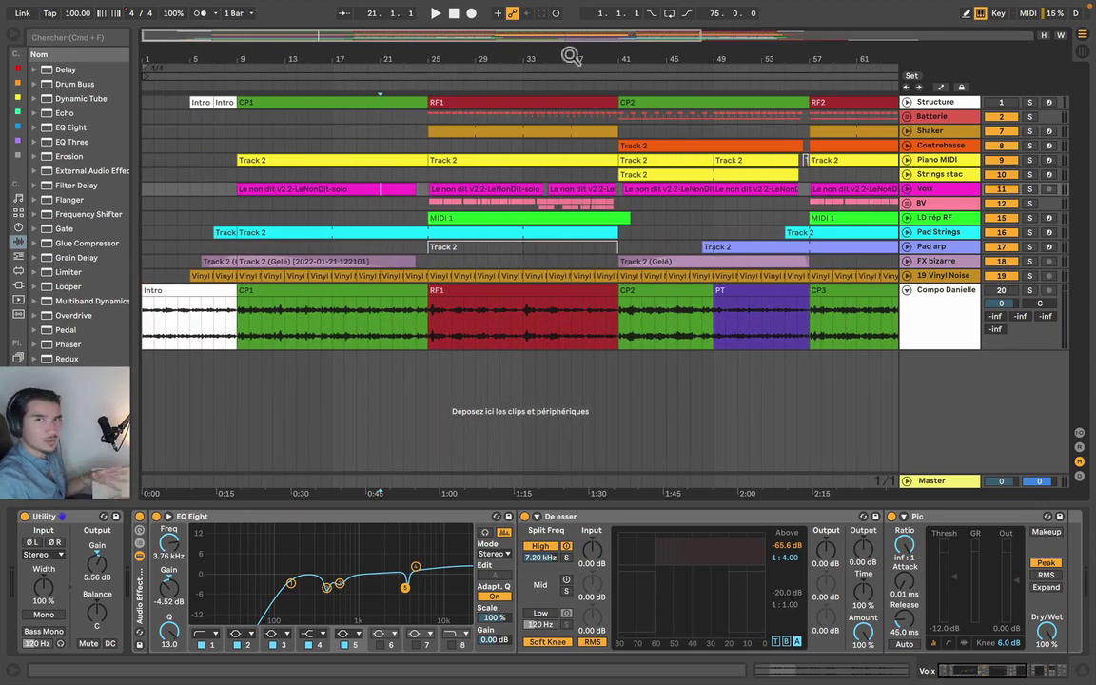
Unfold the Voix track, collapse its EQ Eight device and select the De esser
{"action": "left_click", "coordinate": [910, 188]}
{"action": "key", "text": "x"}
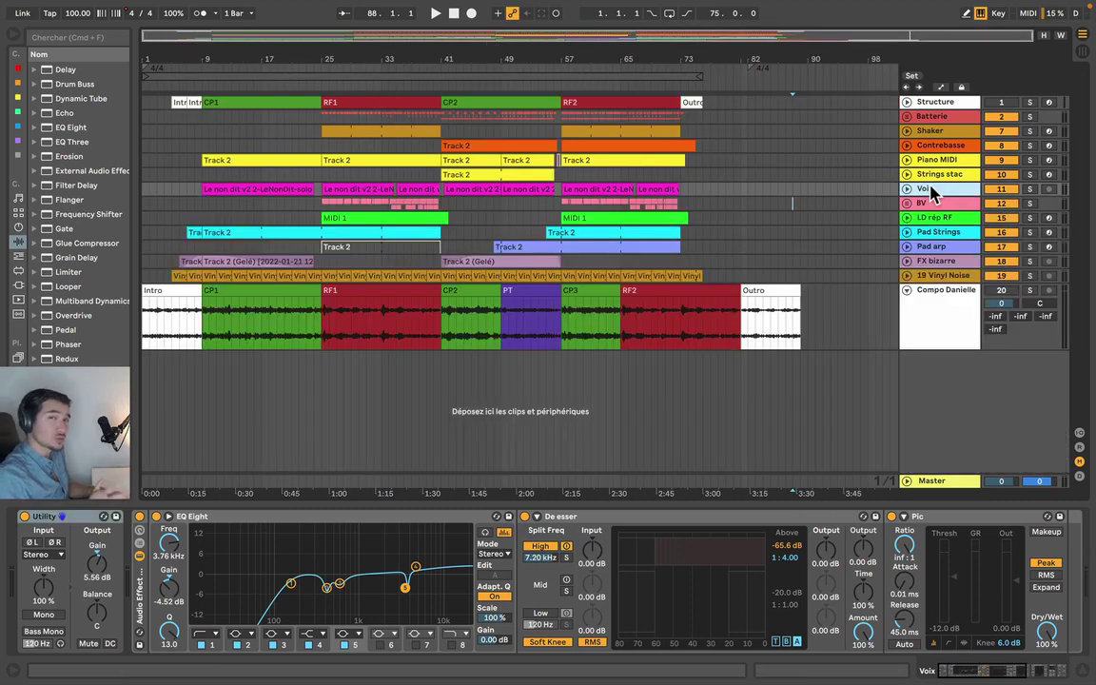
{"action": "left_click", "coordinate": [909, 190]}
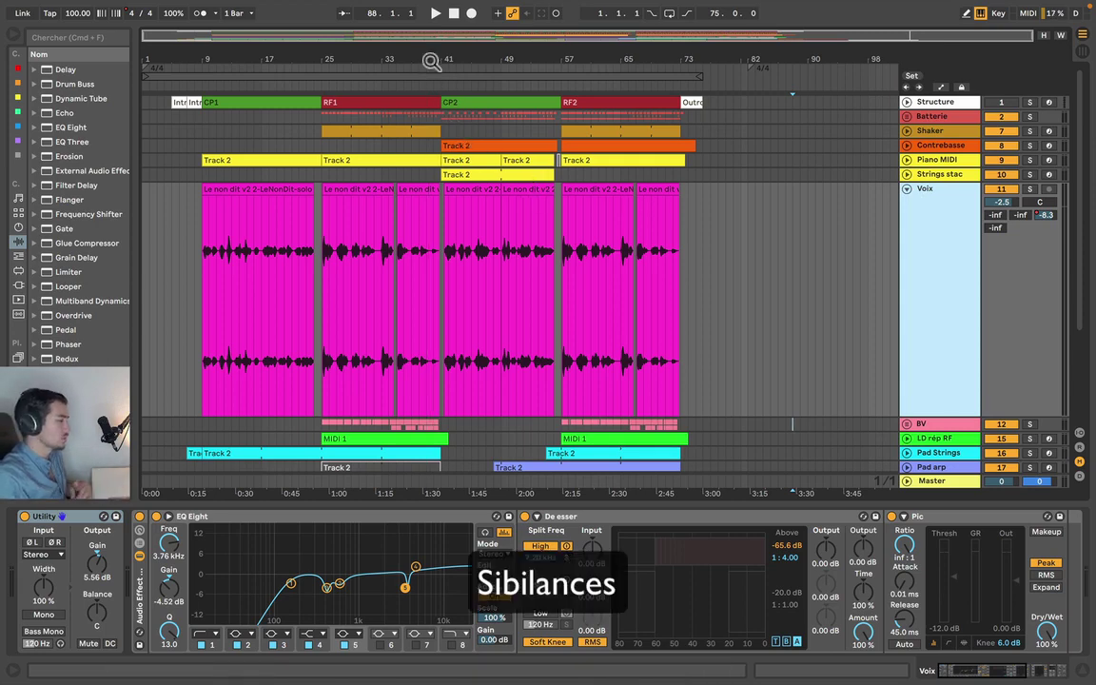
{"action": "left_click_drag", "start_coordinate": [432, 62], "coordinate": [732, 516]}
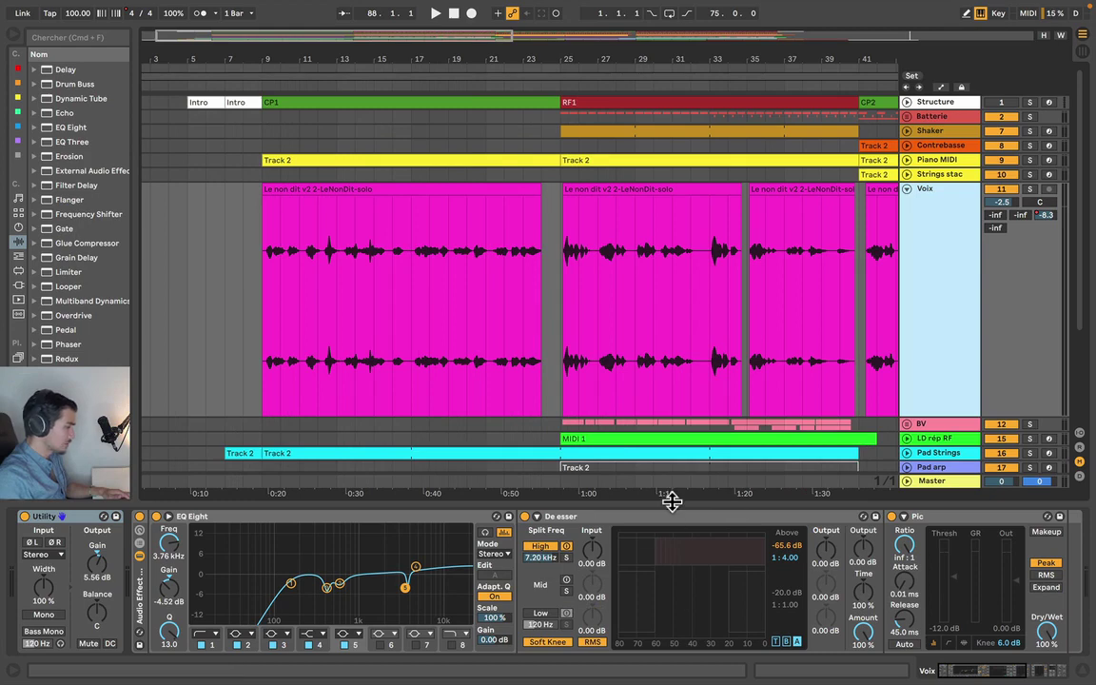
{"action": "left_click", "coordinate": [608, 518]}
{"action": "left_click", "coordinate": [424, 518]}
{"action": "double_click", "coordinate": [423, 519]}
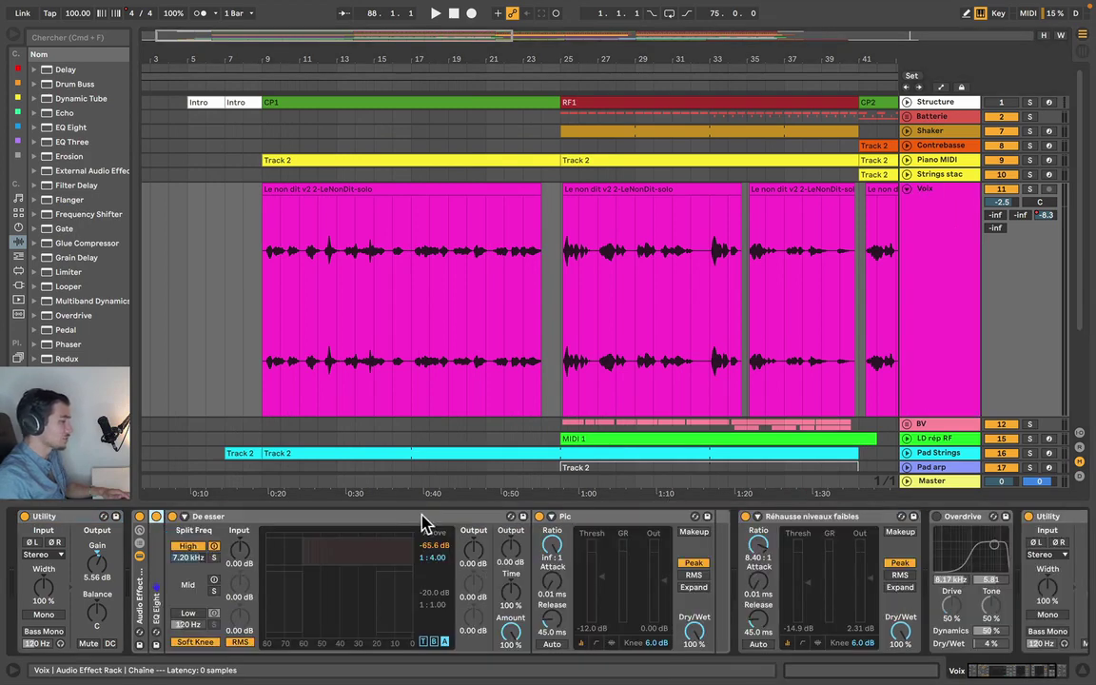
{"action": "left_click", "coordinate": [375, 521]}
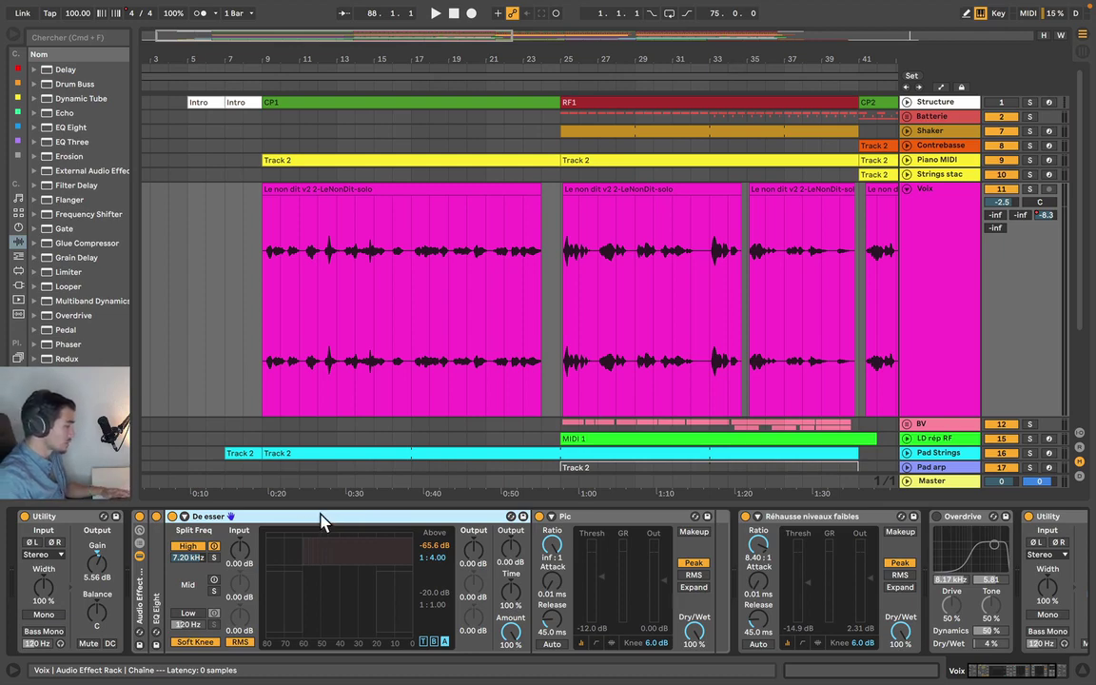
Solo the Voix track and play it from bar 17 with the De esser bypassed, and again with it enabled
{"action": "scroll", "coordinate": [356, 264], "scroll_direction": "down", "scroll_amount": 1}
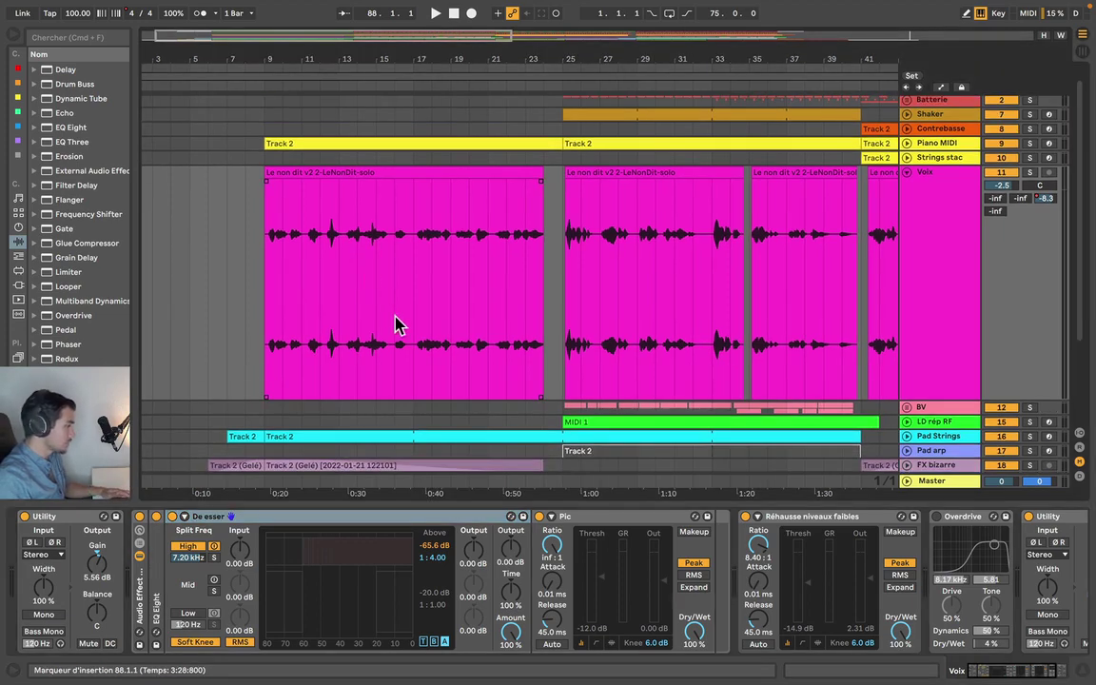
{"action": "left_click", "coordinate": [347, 530]}
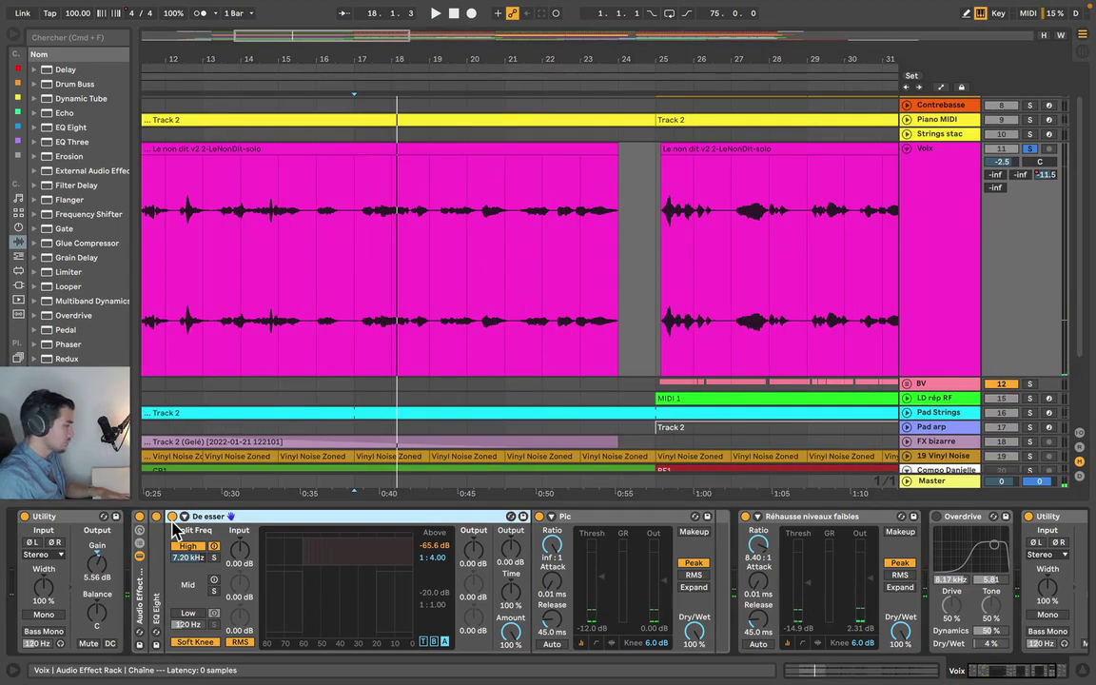
{"action": "left_click", "coordinate": [172, 517]}
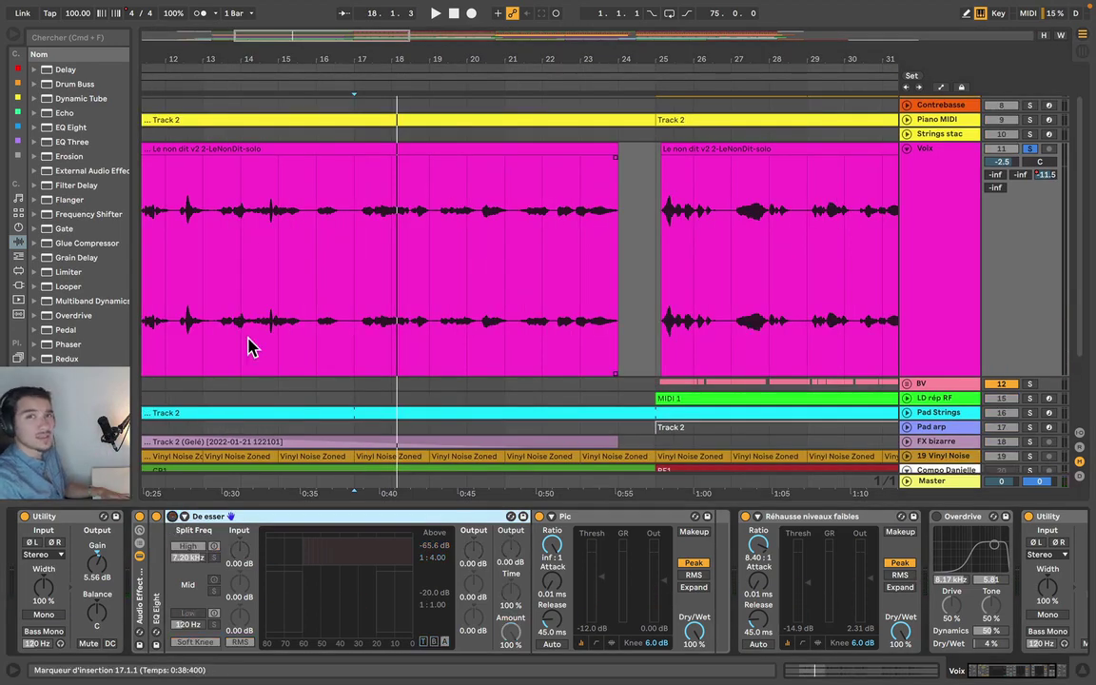
{"action": "key", "text": "space"}
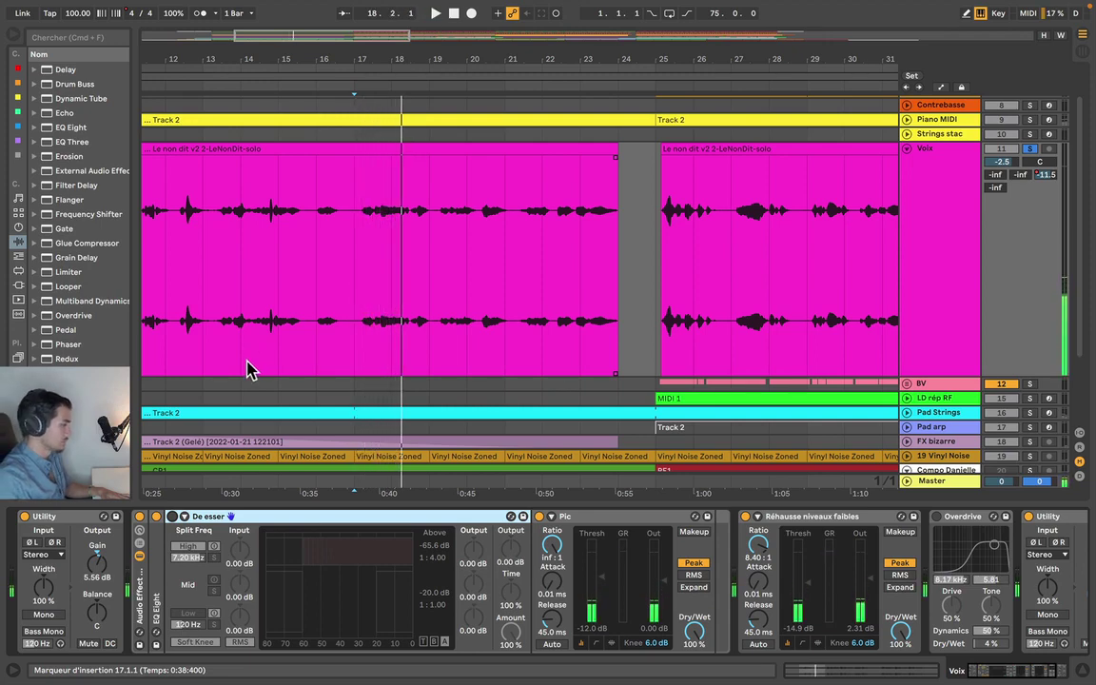
{"action": "left_click", "coordinate": [172, 516]}
{"action": "key", "text": "space"}
{"action": "key", "text": "space"}
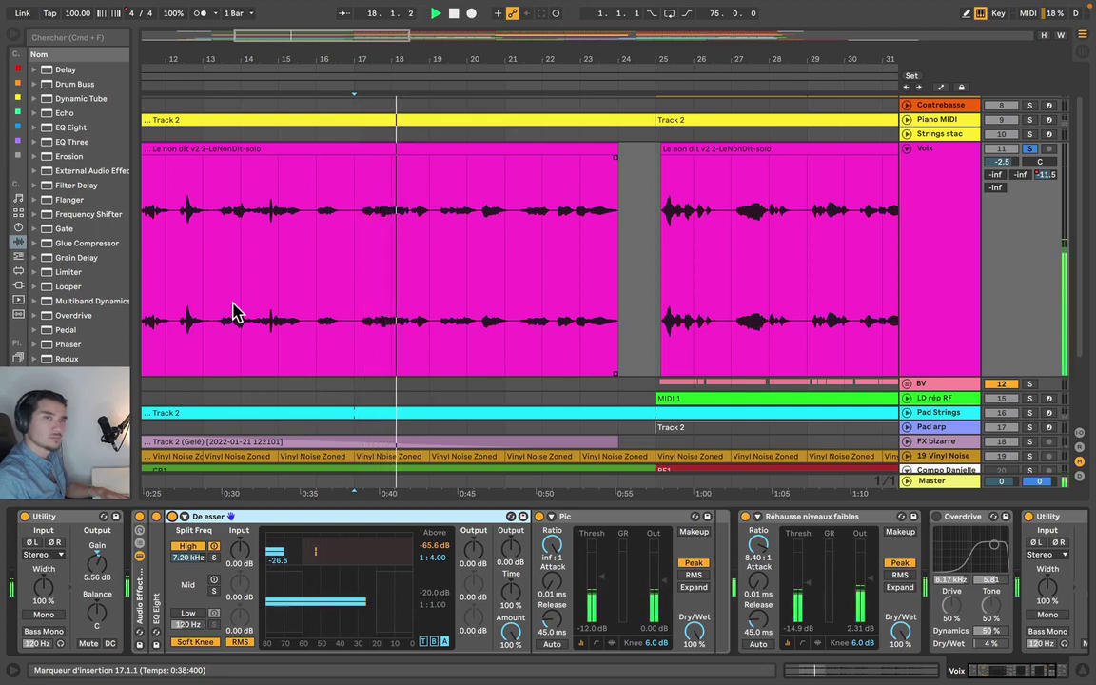
Repeat the comparison of the bar 17 vocal phrase with the De esser off and on, leaving the device enabled
{"action": "left_click", "coordinate": [172, 517]}
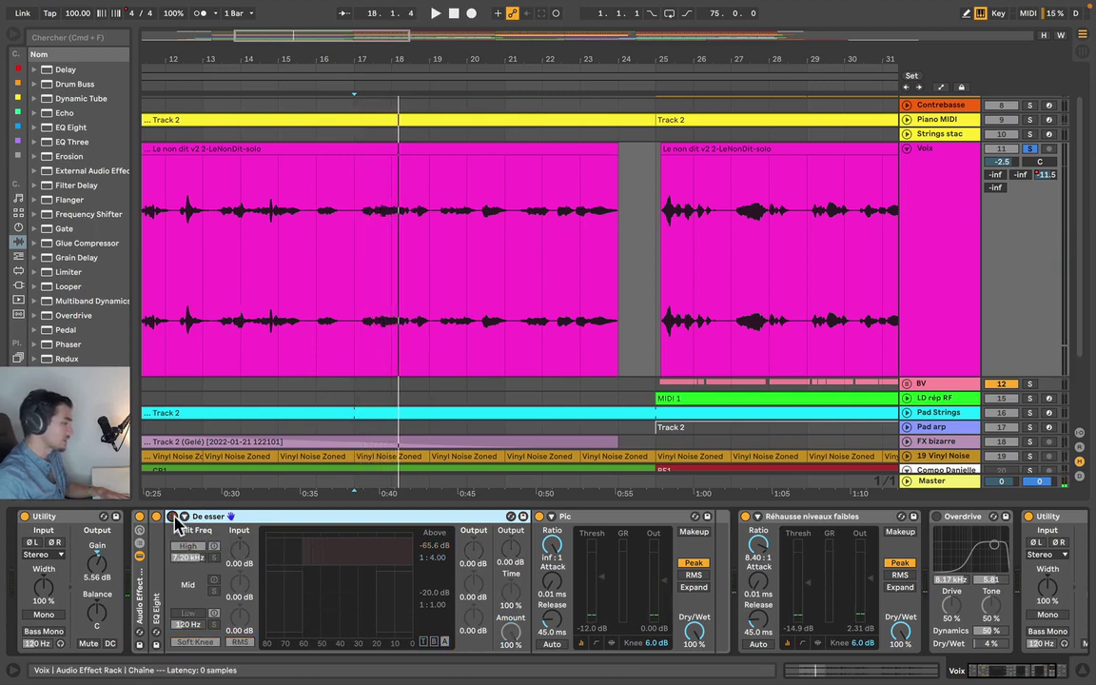
{"action": "key", "text": "space"}
{"action": "key", "text": "space"}
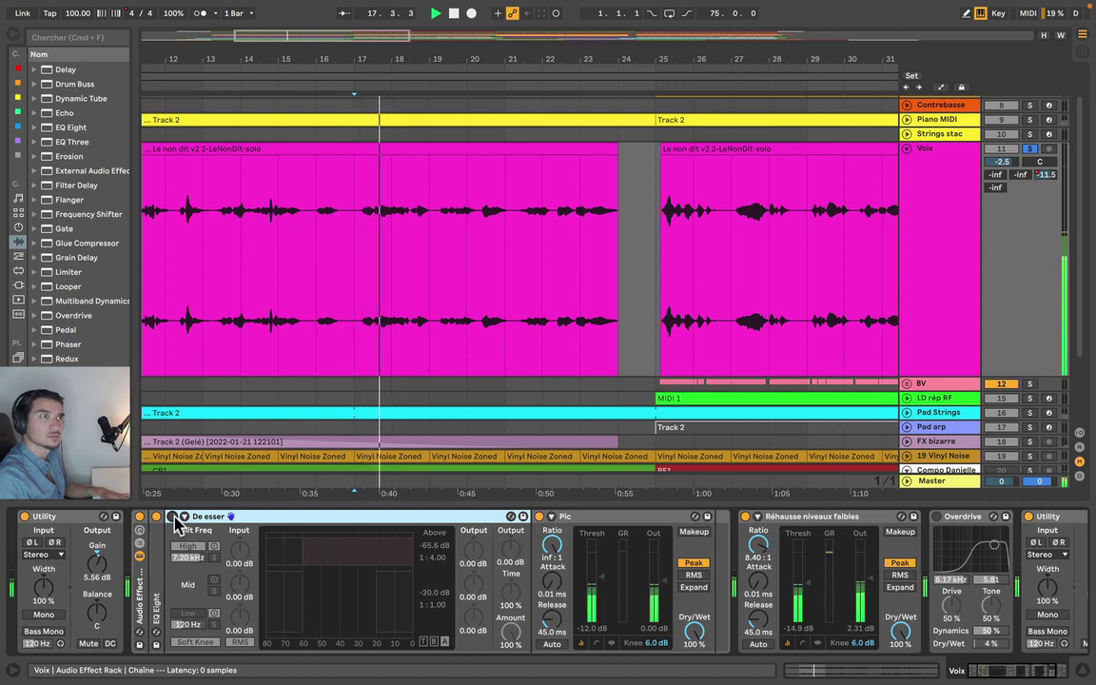
{"action": "left_click", "coordinate": [172, 516]}
{"action": "key", "text": "space"}
{"action": "key", "text": "space"}
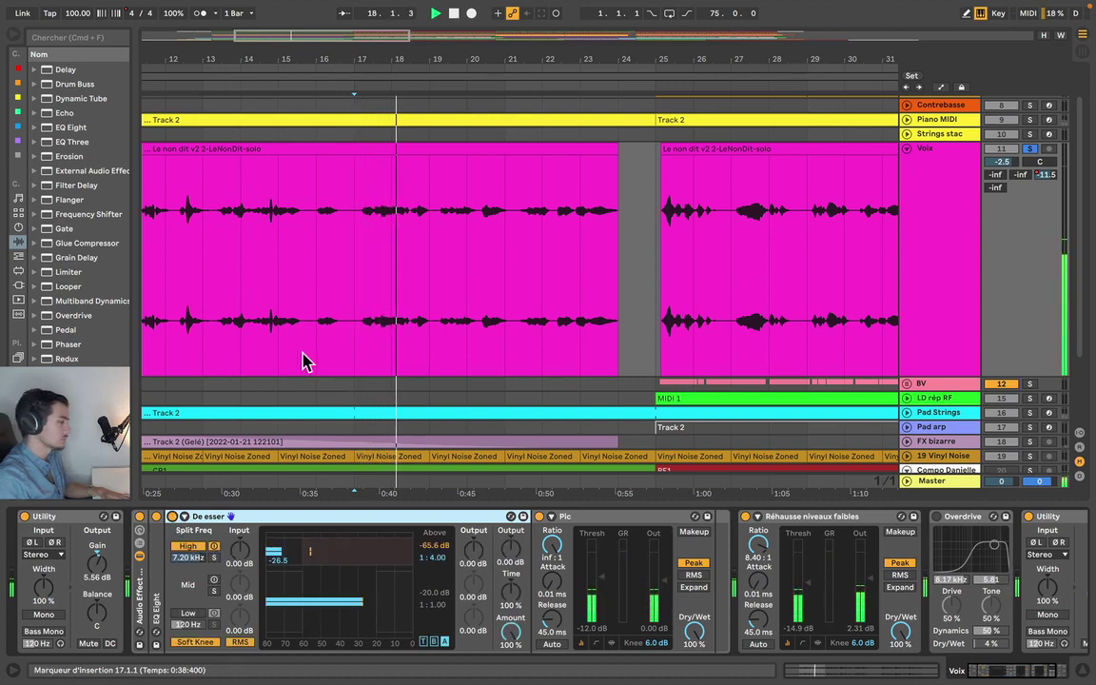
Unsolo and fold the Voix track, and view the effect chains of the BV group and the Voix track
{"action": "left_click_drag", "start_coordinate": [577, 59], "coordinate": [577, 115]}
{"action": "left_click_drag", "start_coordinate": [404, 59], "coordinate": [404, 95]}
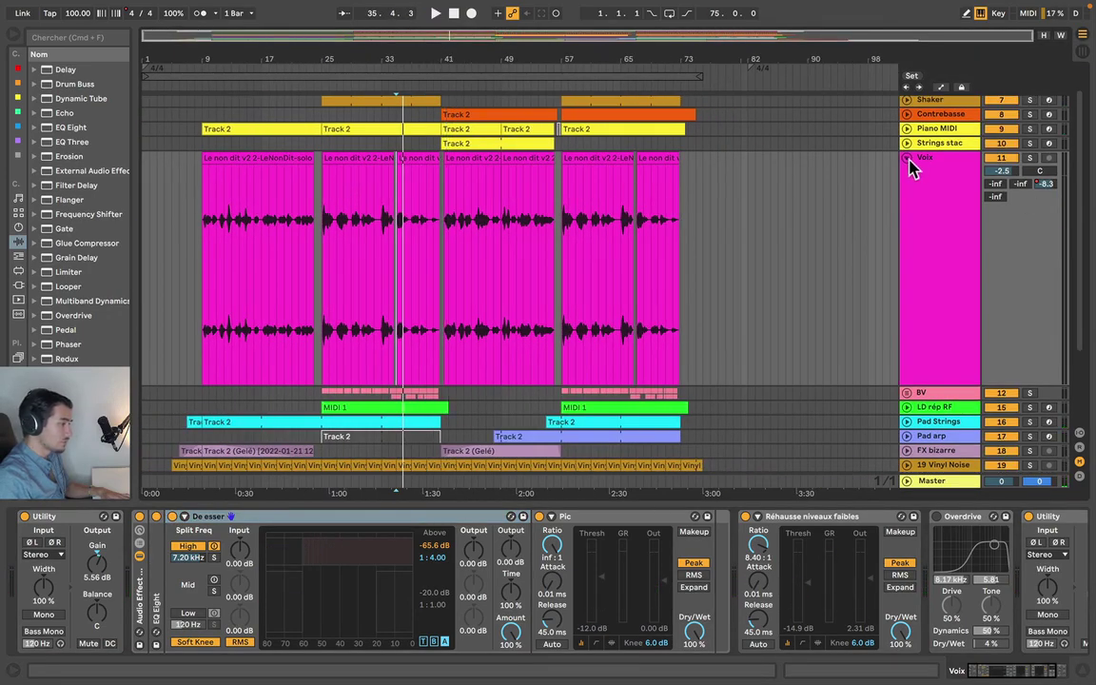
{"action": "left_click", "coordinate": [927, 203]}
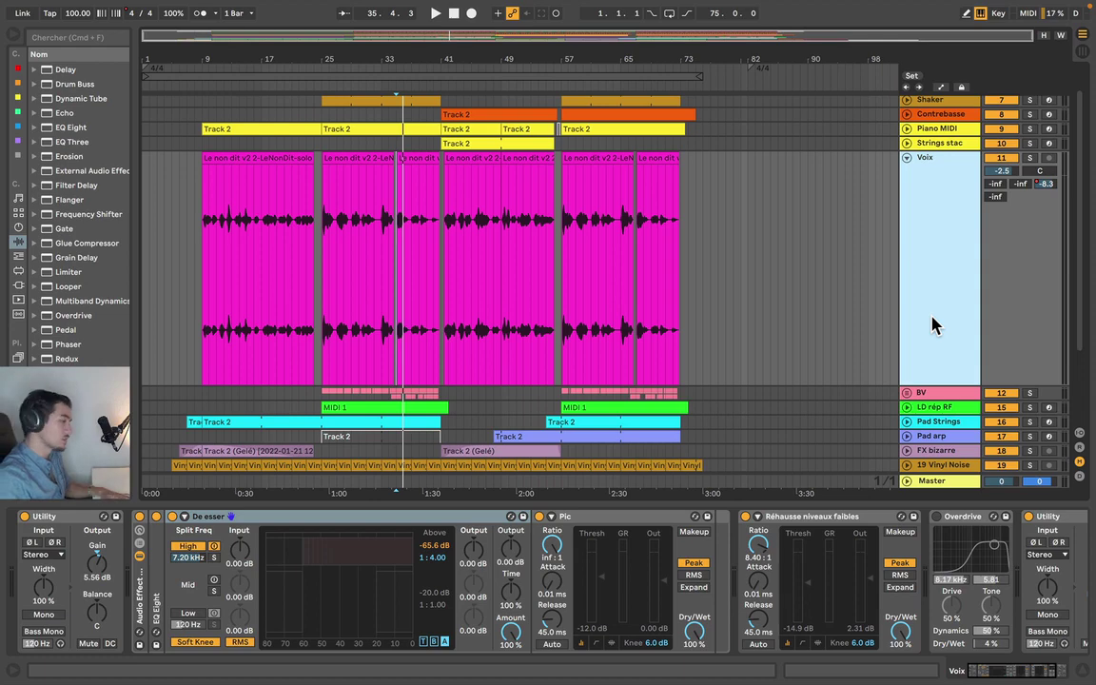
{"action": "left_click", "coordinate": [907, 157]}
{"action": "left_click", "coordinate": [937, 203]}
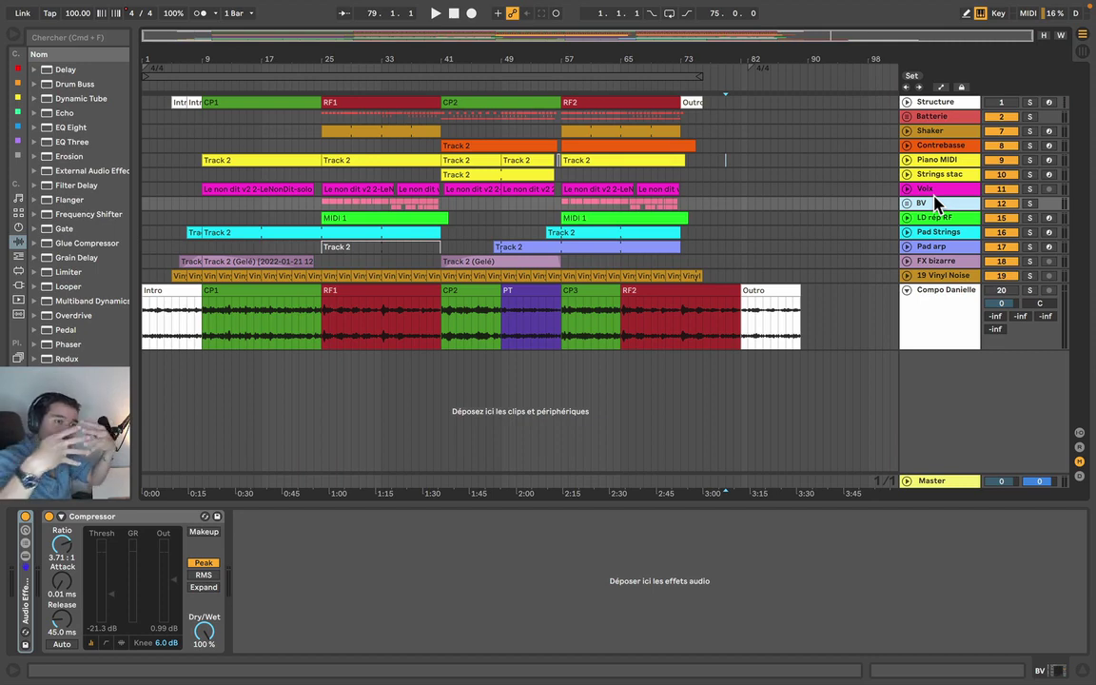
{"action": "left_click", "coordinate": [928, 190]}
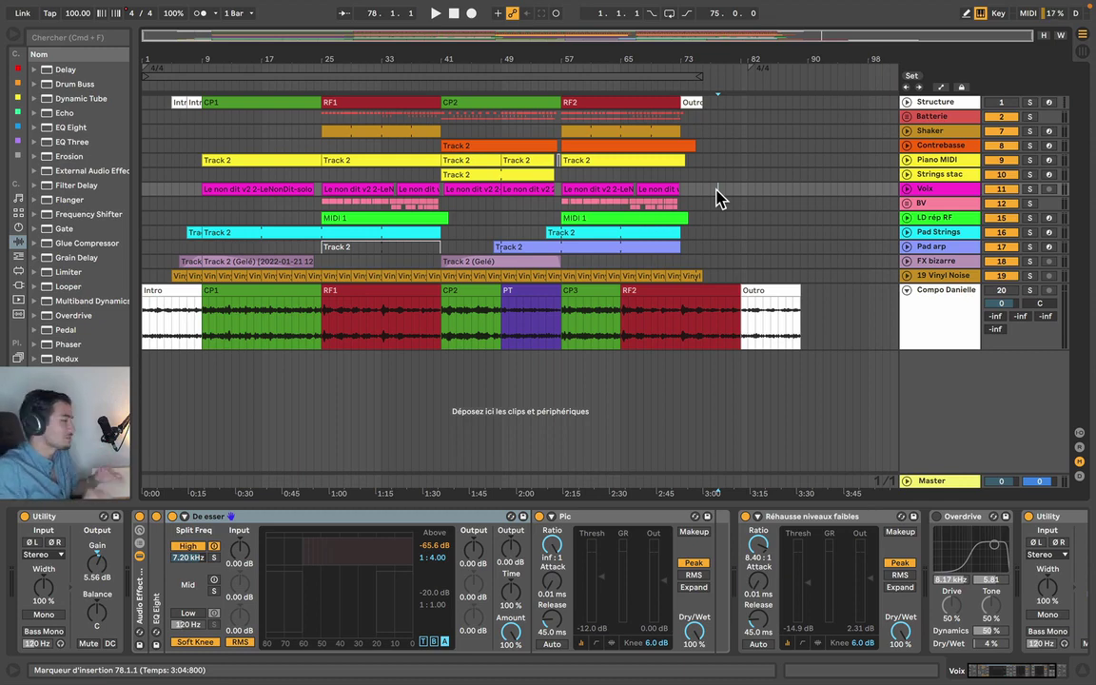
Bring up the Piano MIDI track's device chain and expand the EQ MIX curve into the large display
{"action": "left_click", "coordinate": [240, 102]}
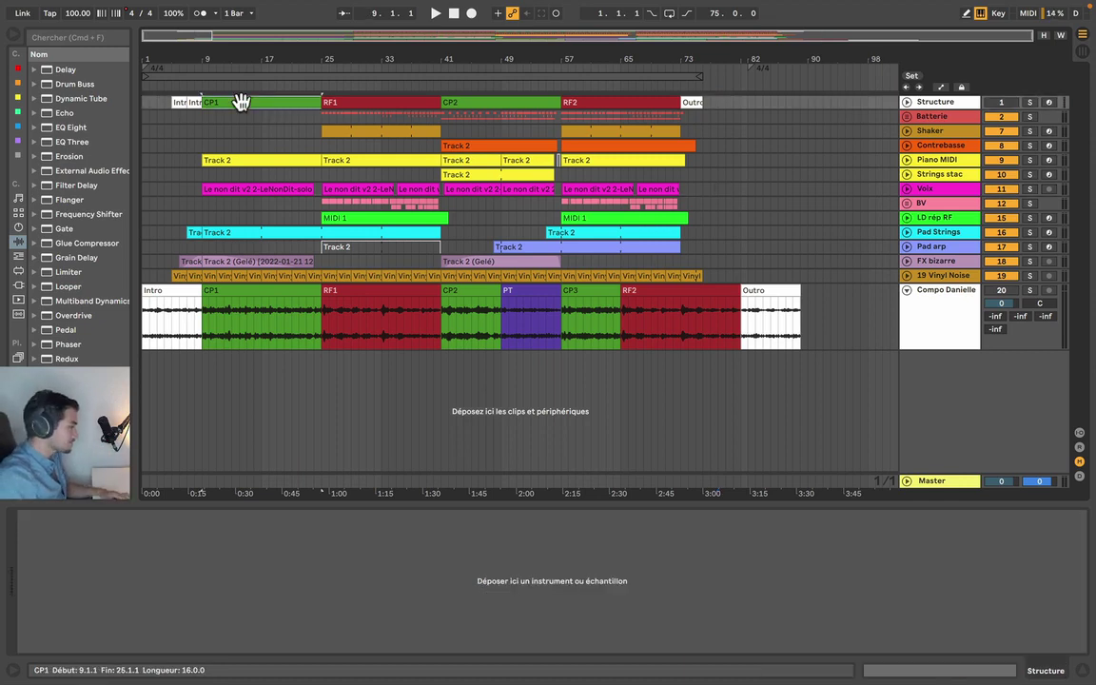
{"action": "left_click", "coordinate": [921, 191]}
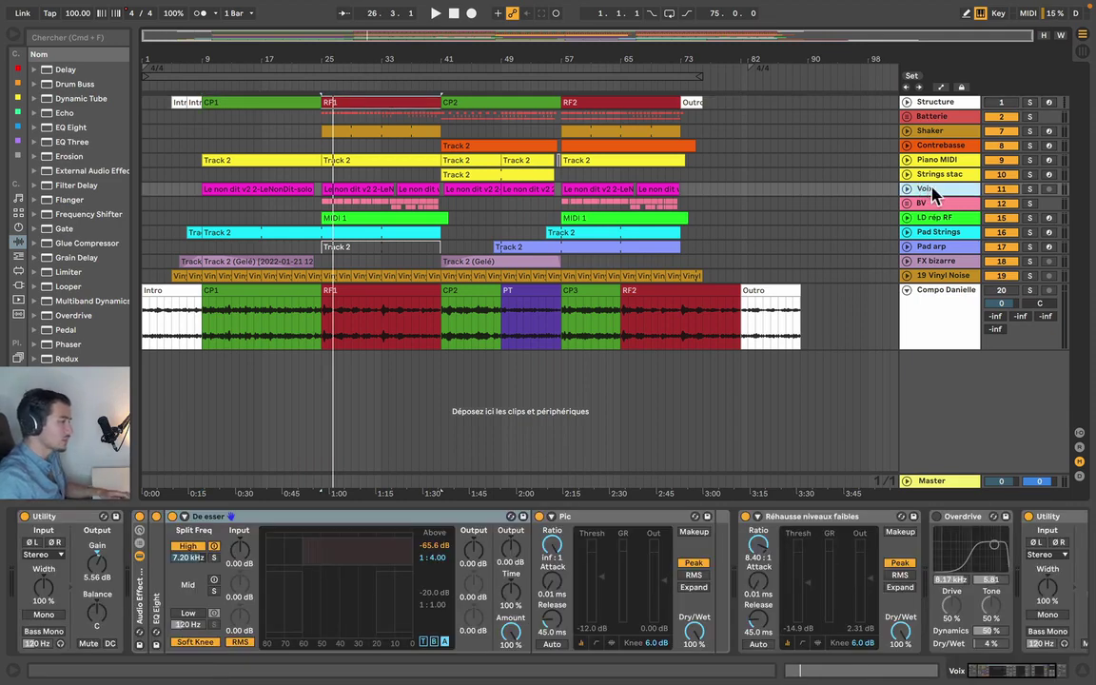
{"action": "left_click", "coordinate": [934, 176]}
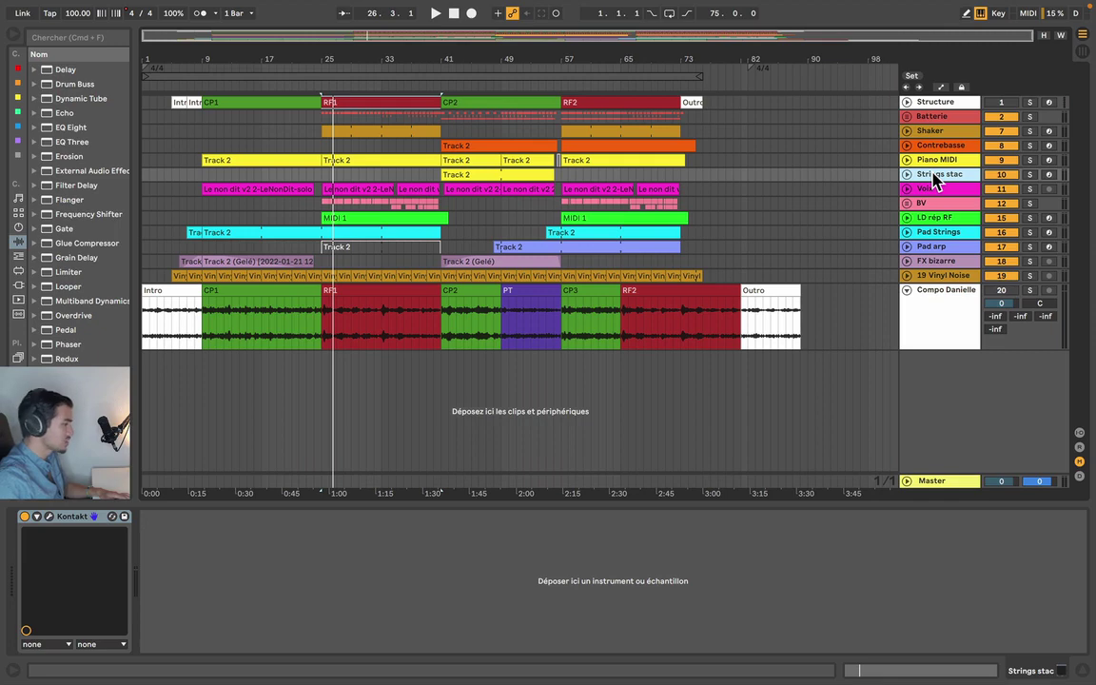
{"action": "left_click", "coordinate": [933, 163]}
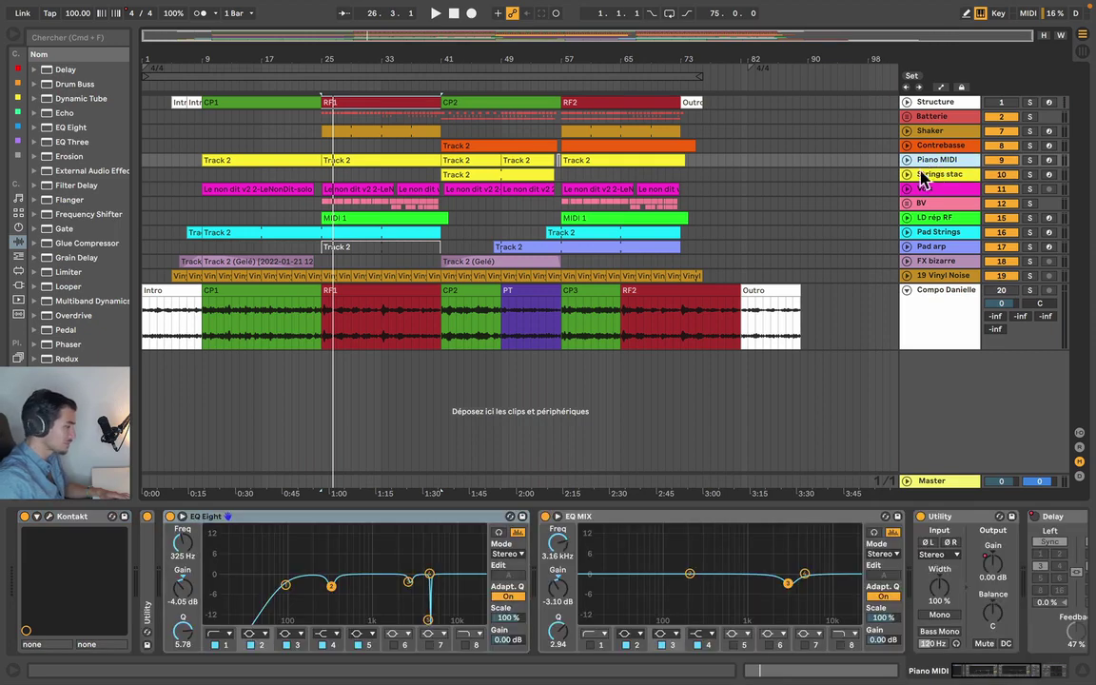
{"action": "scroll", "coordinate": [409, 566], "scroll_direction": "right", "scroll_amount": 5}
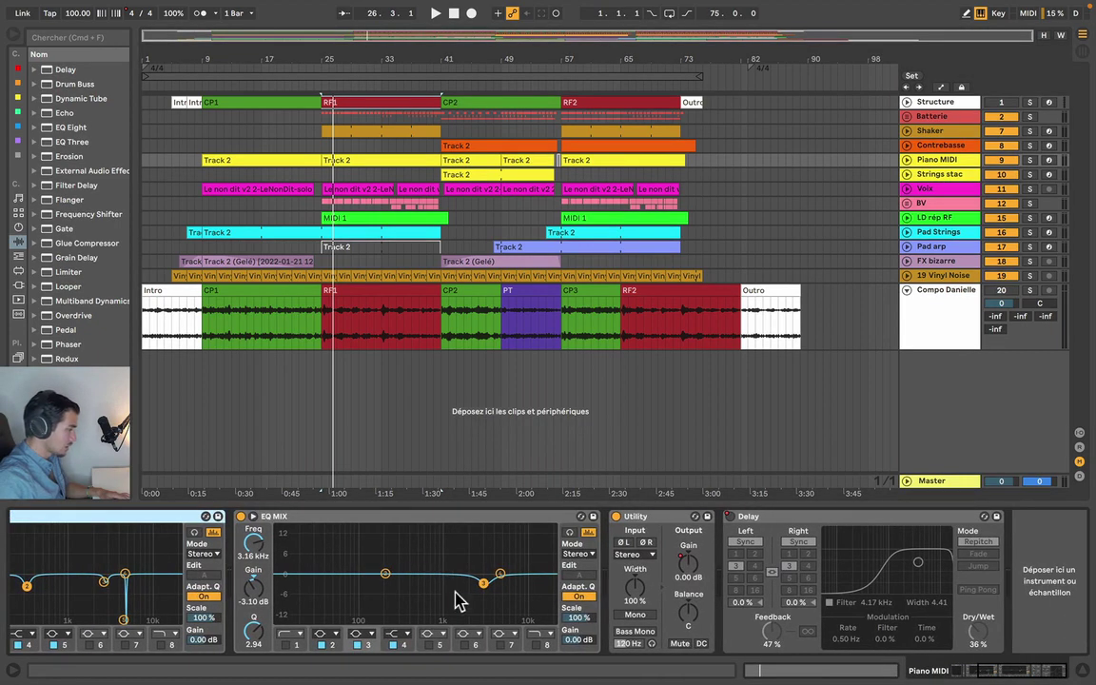
{"action": "left_click", "coordinate": [253, 520]}
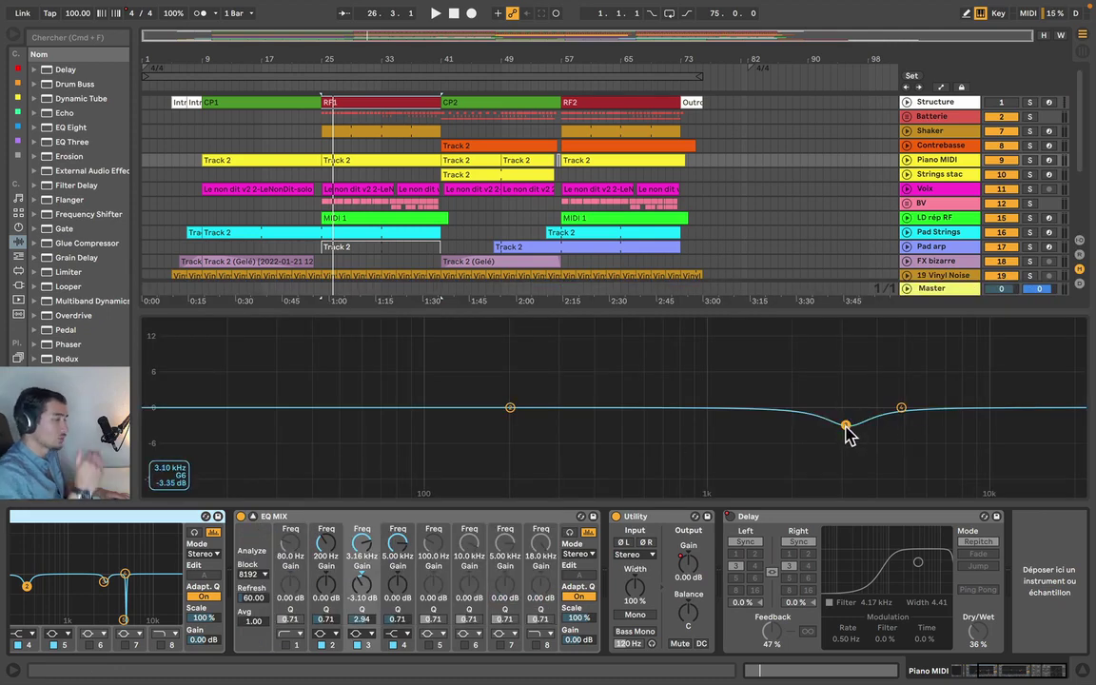
Boost EQ MIX band 3 at 3.16 kHz to 15 dB and play the piano from bar 25, soloed and within the full mix
{"action": "left_click_drag", "start_coordinate": [849, 434], "coordinate": [845, 323]}
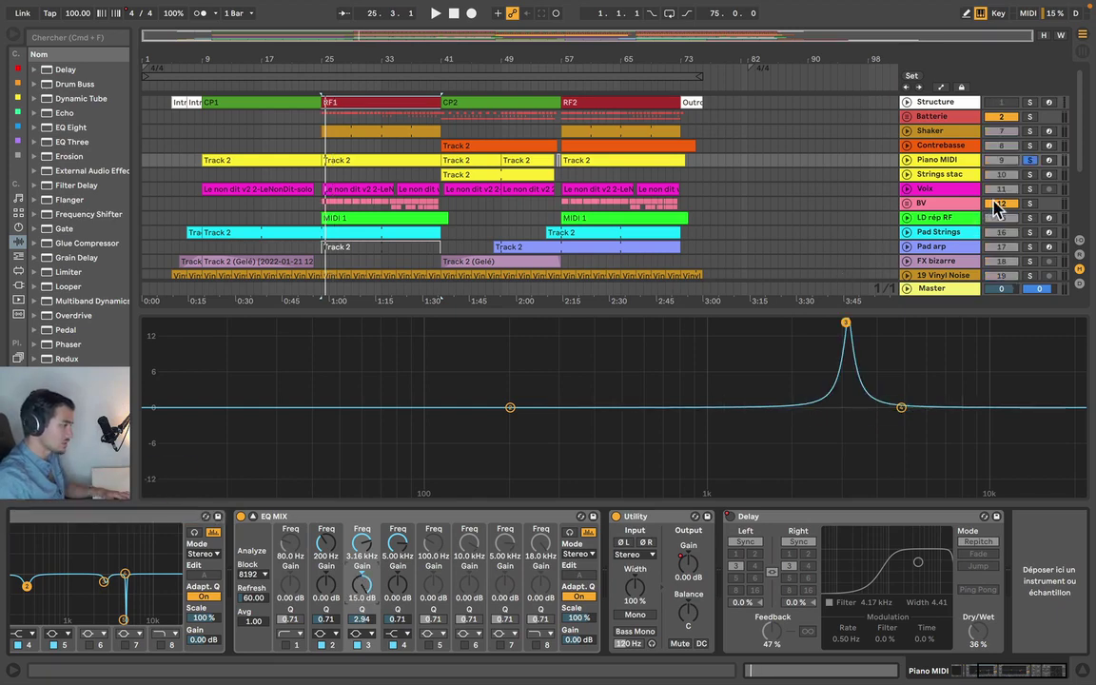
{"action": "left_click", "coordinate": [1032, 161]}
{"action": "key", "text": "space"}
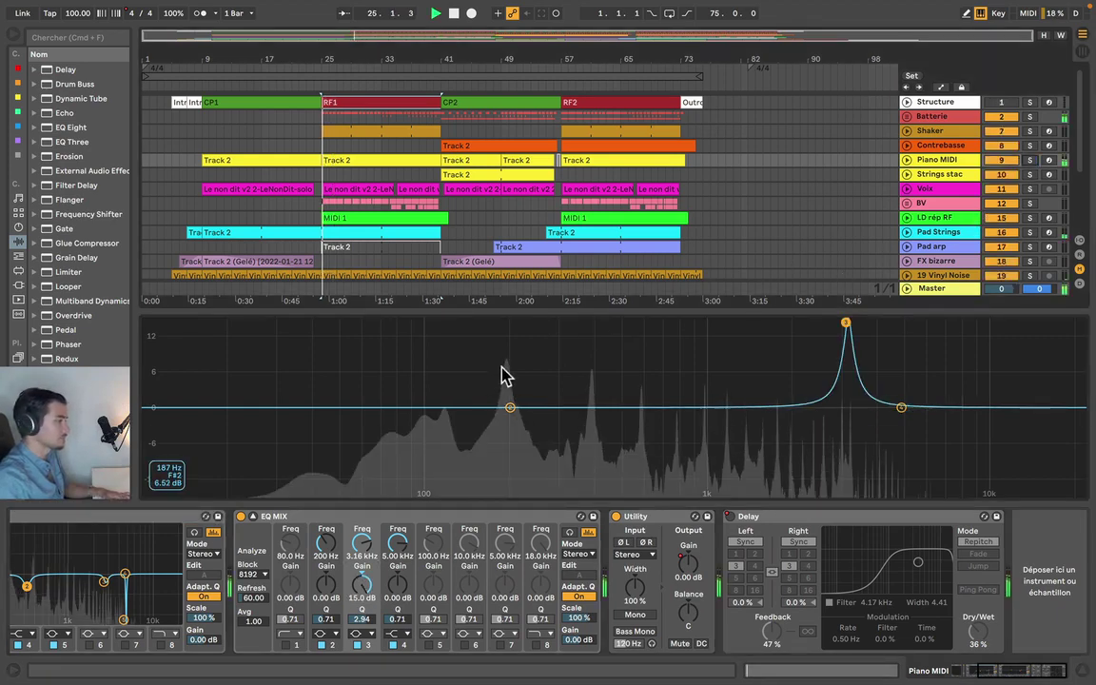
{"action": "left_click", "coordinate": [245, 156]}
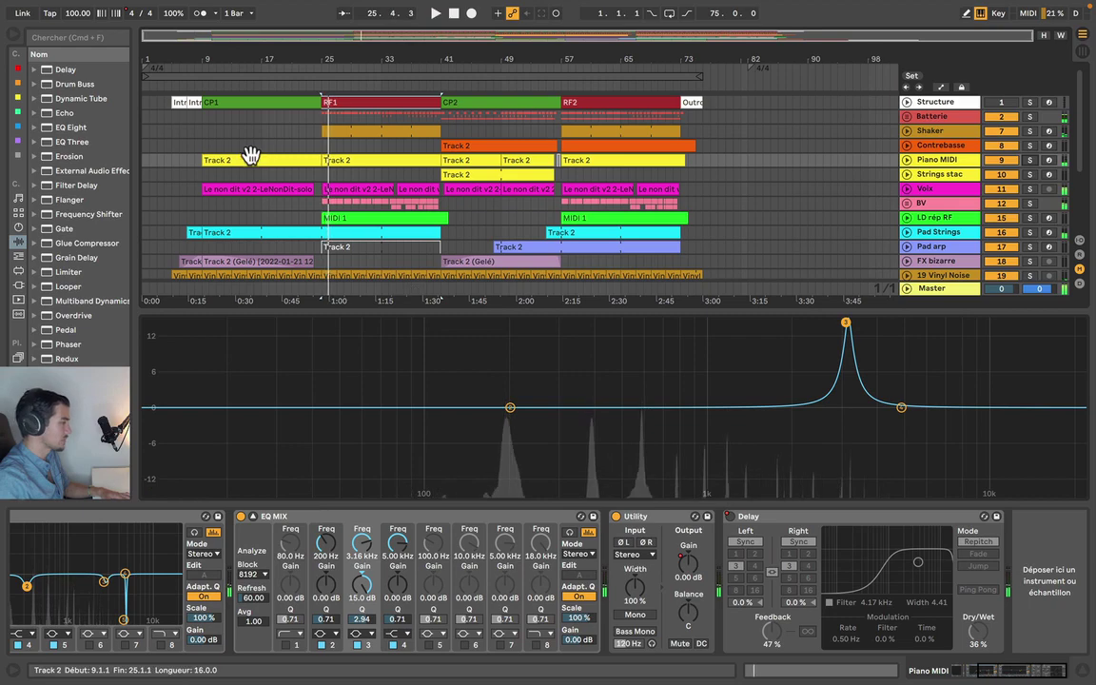
{"action": "key", "text": "space"}
Play the full mix from bar 17 and cut the piano's EQ MIX band 3 gain to -15 dB during playback
{"action": "left_click", "coordinate": [264, 176]}
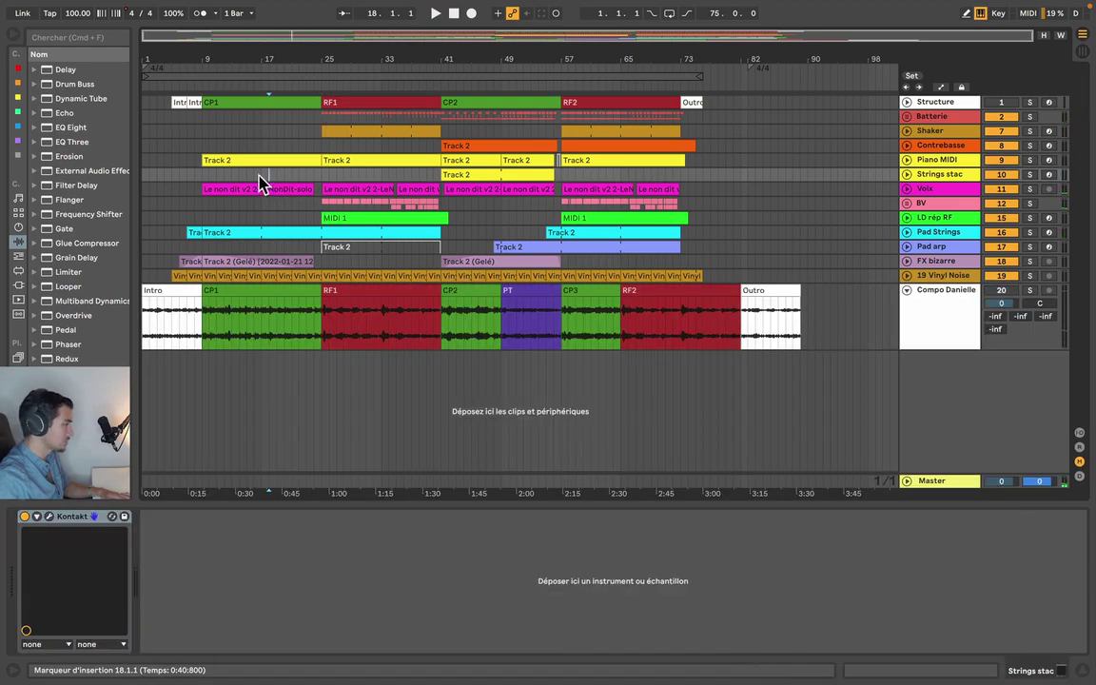
{"action": "key", "text": "space"}
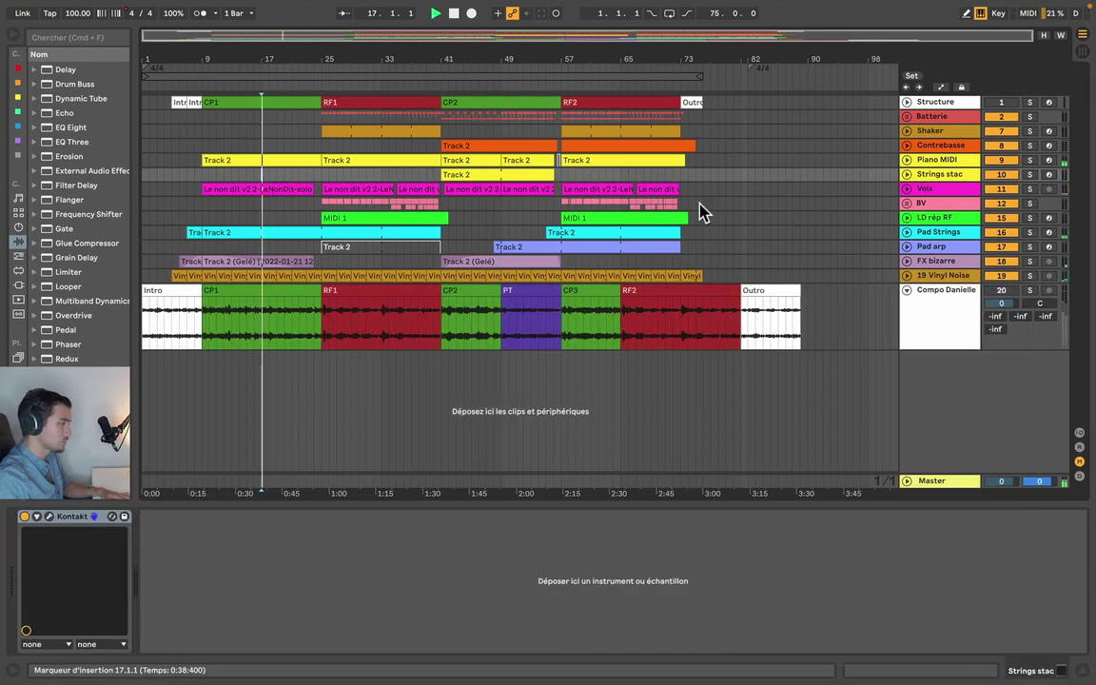
{"action": "left_click", "coordinate": [933, 161]}
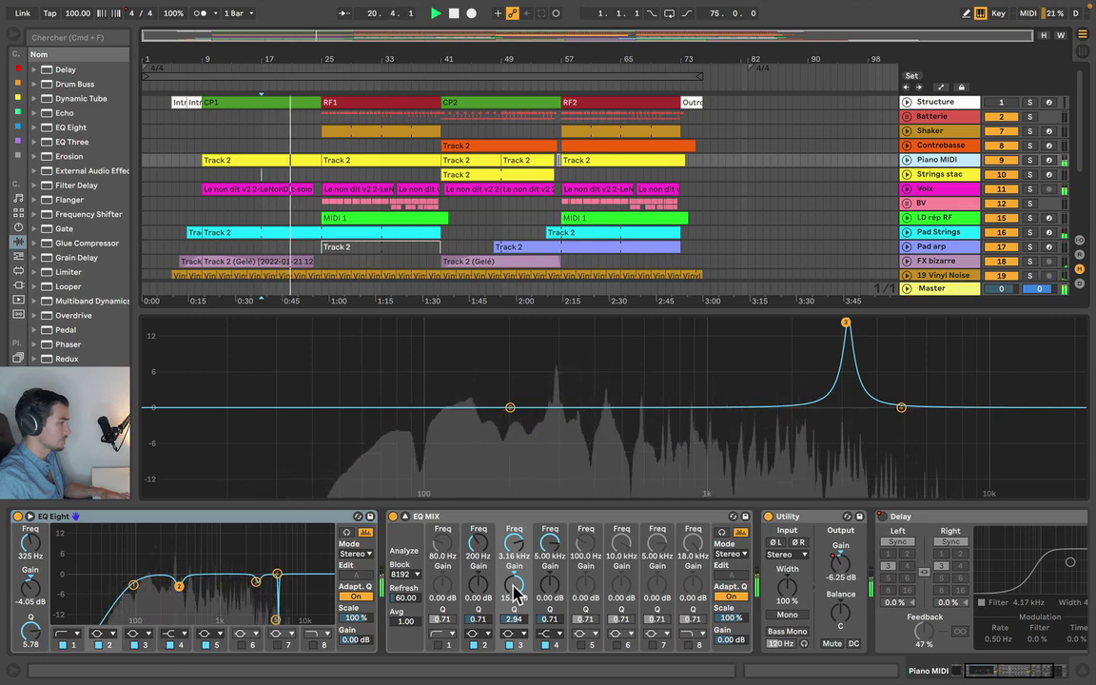
{"action": "left_click_drag", "start_coordinate": [514, 591], "coordinate": [514, 656]}
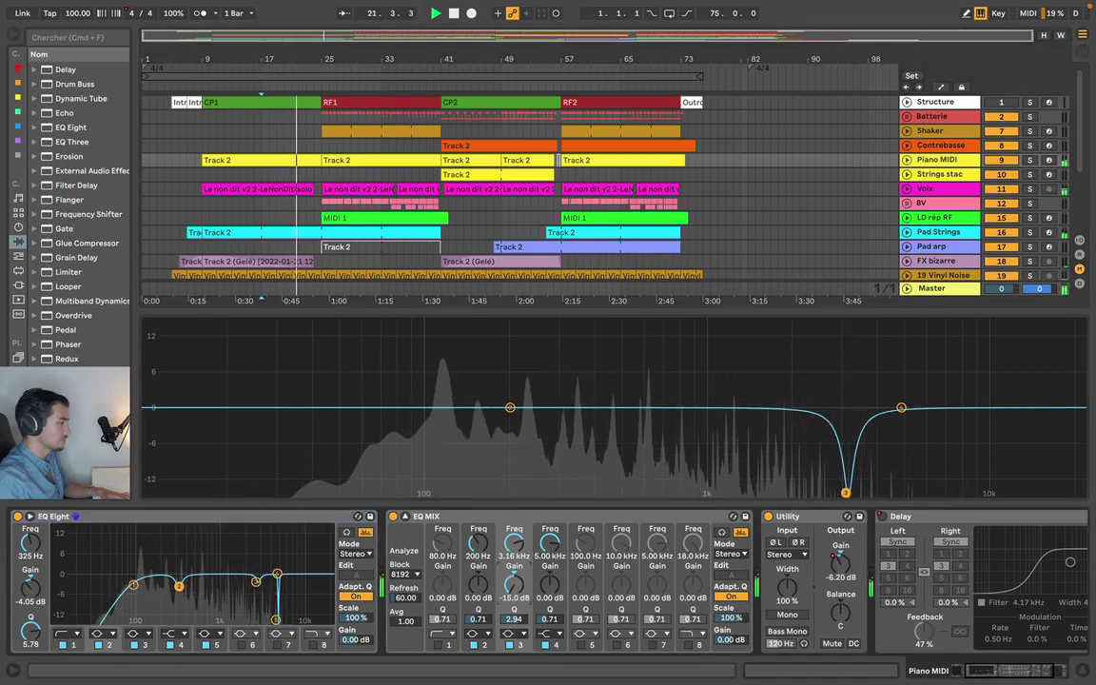
{"action": "key", "text": "space"}
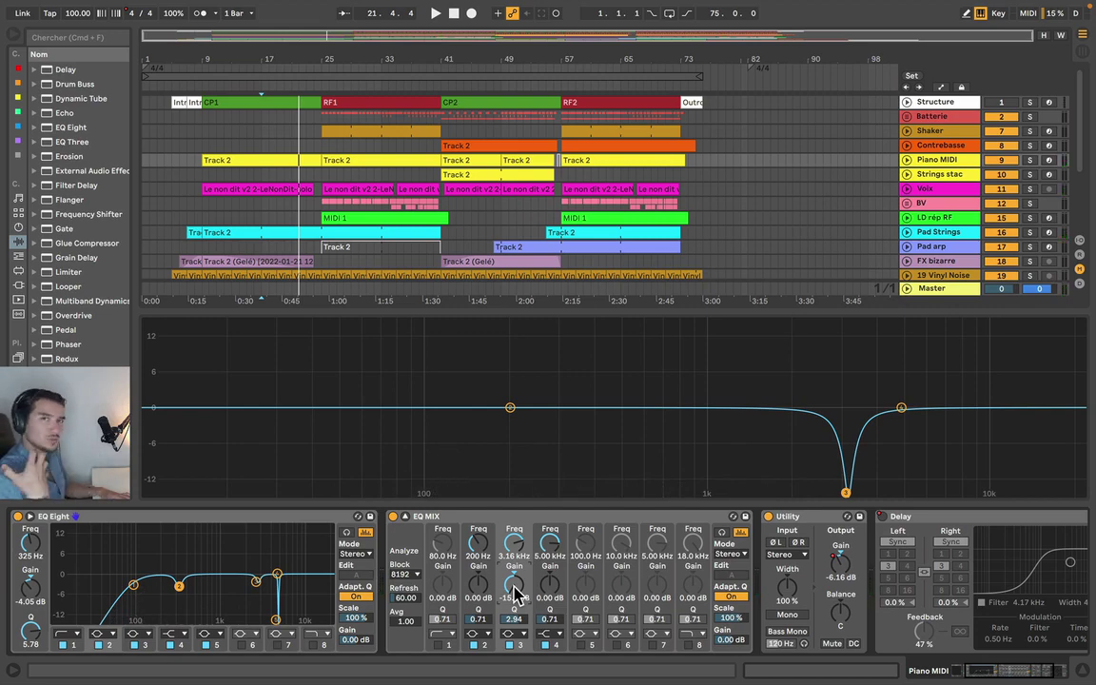
{"action": "left_click", "coordinate": [472, 103]}
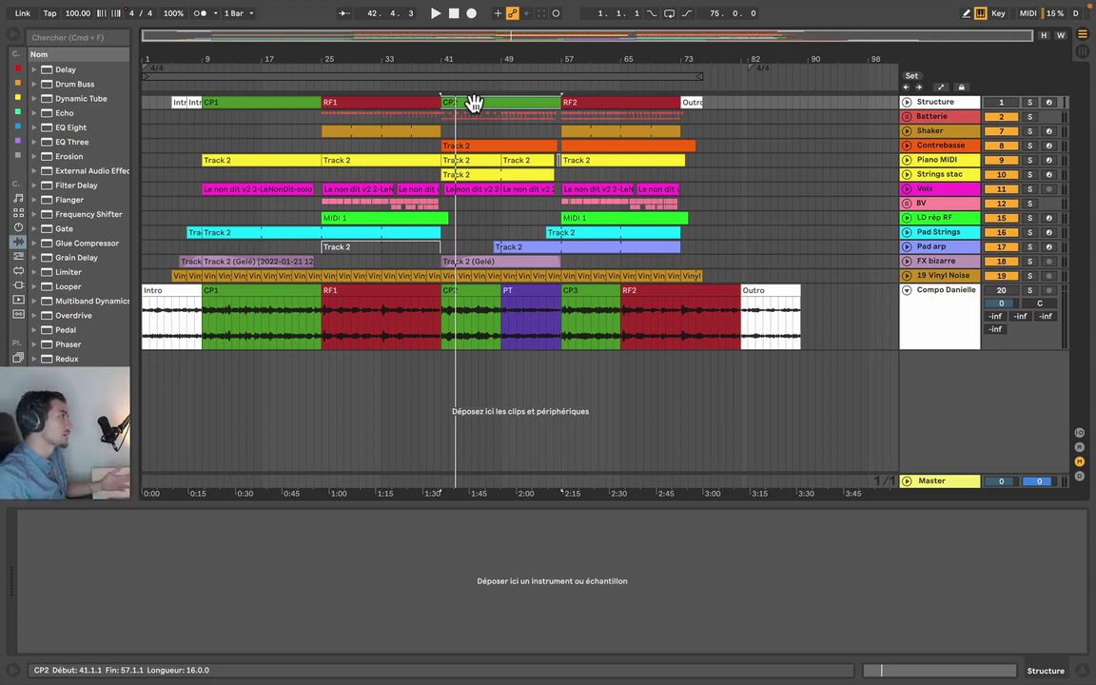
{"action": "left_click", "coordinate": [501, 131]}
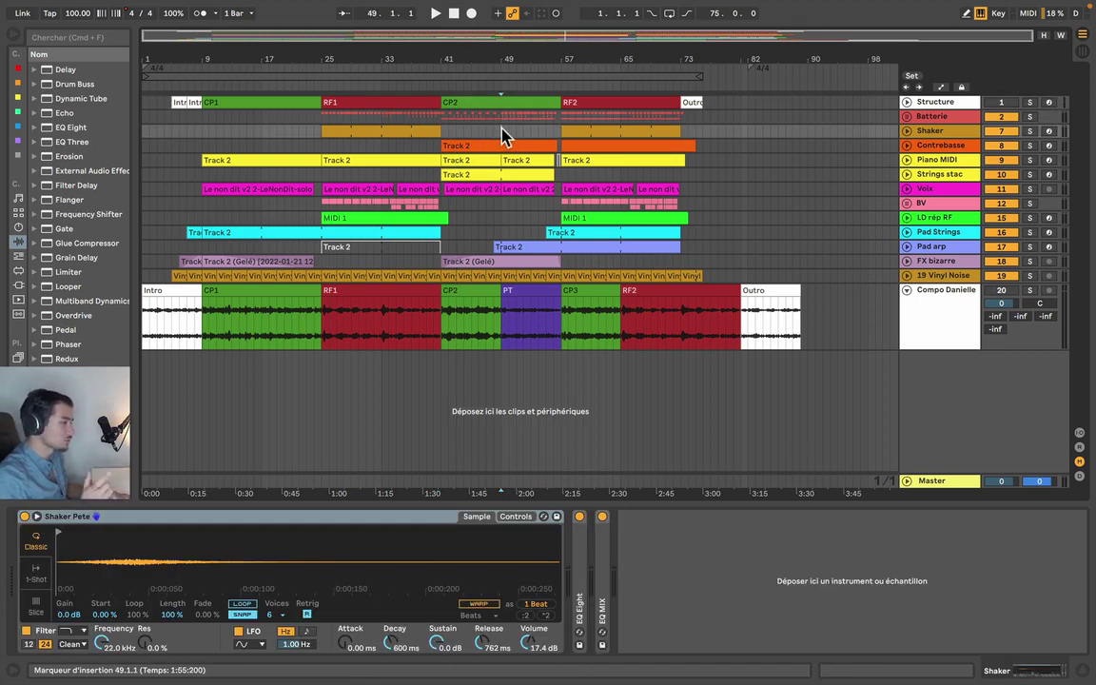
{"action": "left_click", "coordinate": [746, 174]}
View the Voix track's effect chain, selecting the De esser, Pic and Réhausse niveaux faibles devices in turn
{"action": "left_click", "coordinate": [944, 194]}
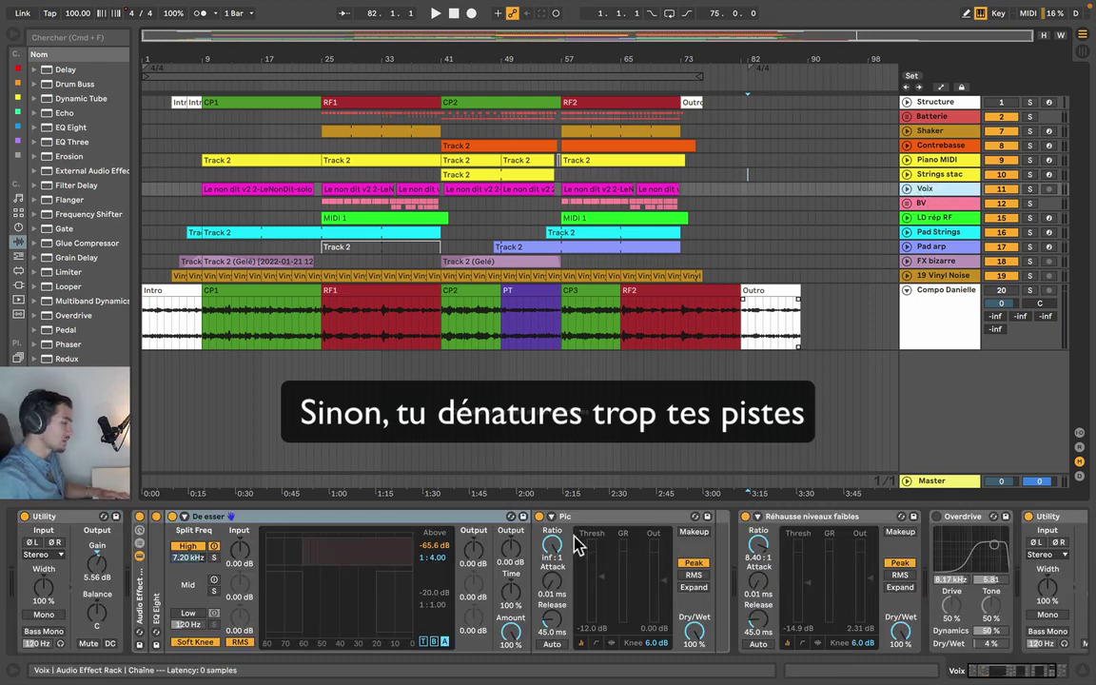
{"action": "left_click", "coordinate": [391, 579]}
{"action": "scroll", "coordinate": [391, 585], "scroll_direction": "down", "scroll_amount": 3}
{"action": "scroll", "coordinate": [393, 583], "scroll_direction": "up", "scroll_amount": 3}
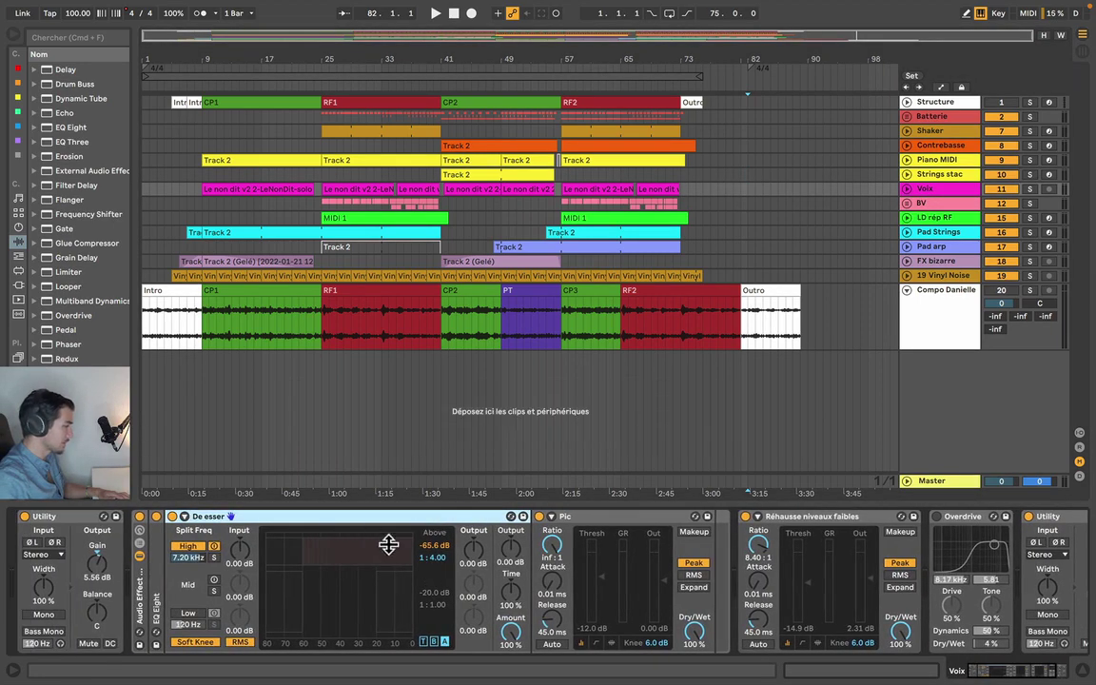
{"action": "left_click", "coordinate": [605, 522]}
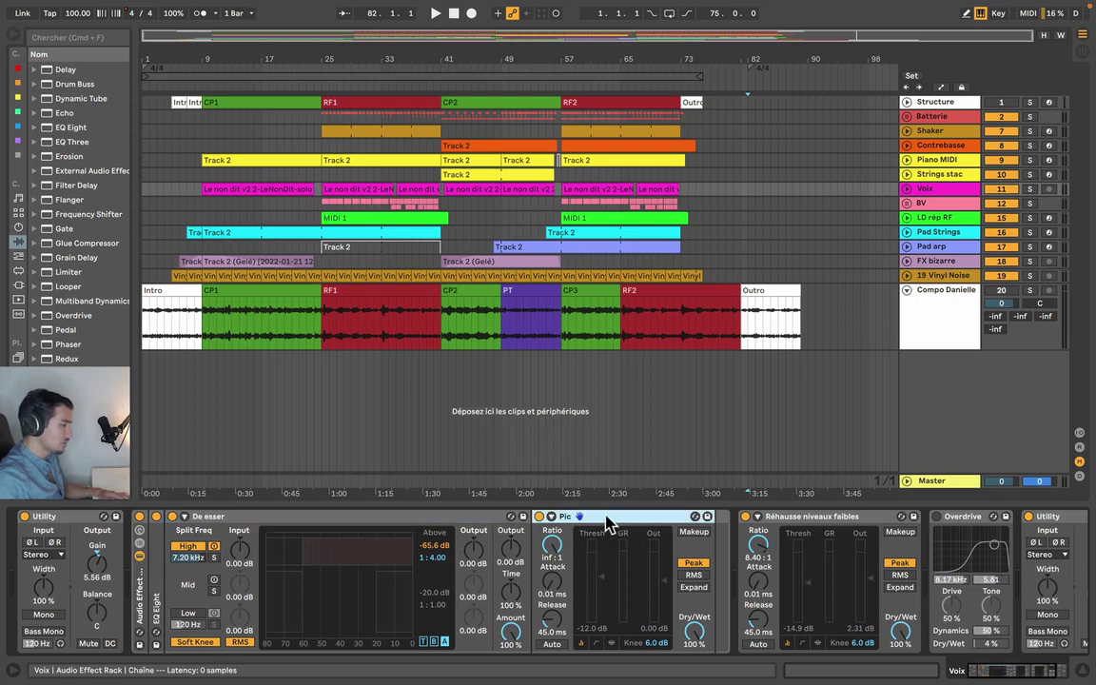
{"action": "left_click", "coordinate": [780, 517]}
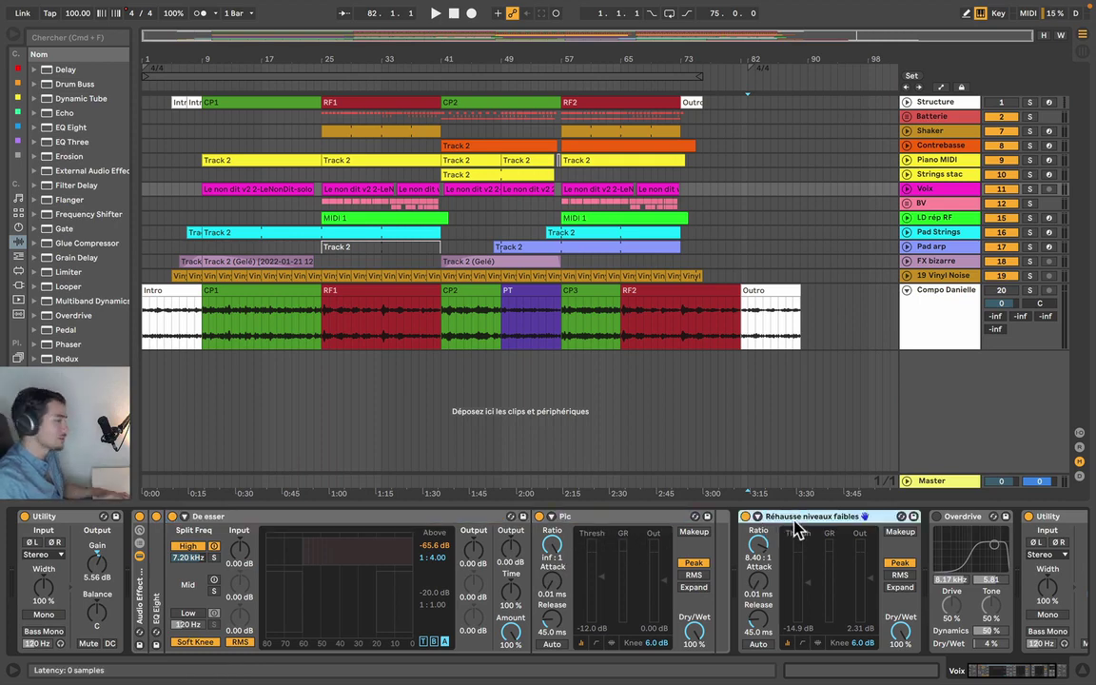
Unfold the Voix track, zoom in on its vocal waveform and solo the track
{"action": "left_click", "coordinate": [907, 189]}
{"action": "left_click_drag", "start_coordinate": [262, 78], "coordinate": [528, 49]}
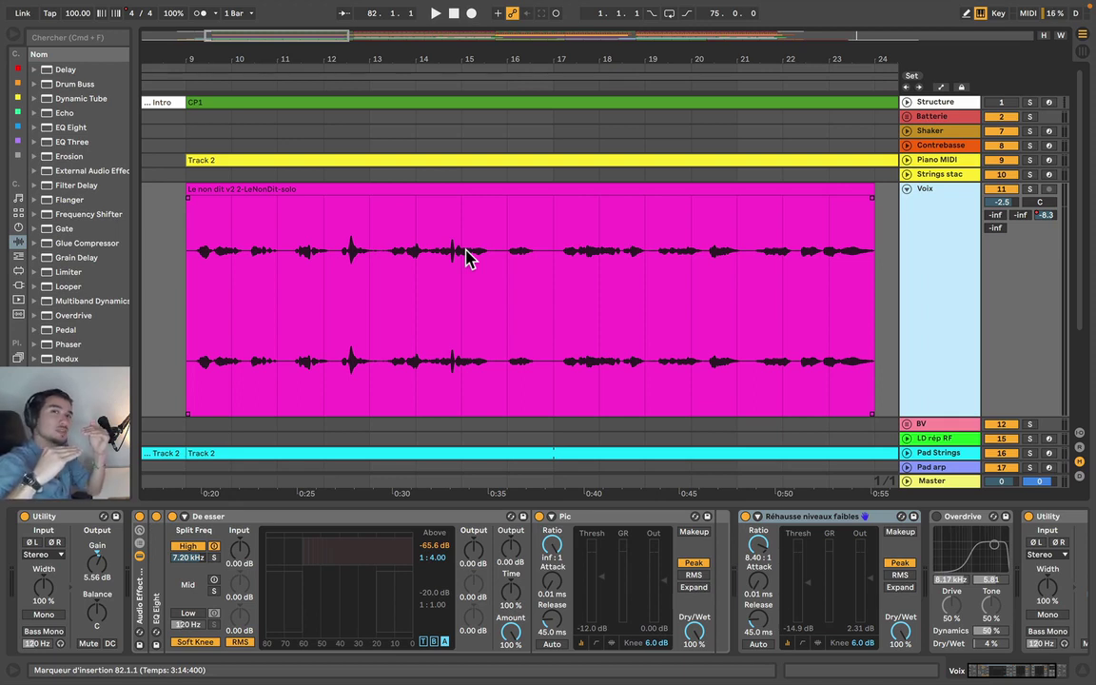
{"action": "left_click", "coordinate": [324, 276]}
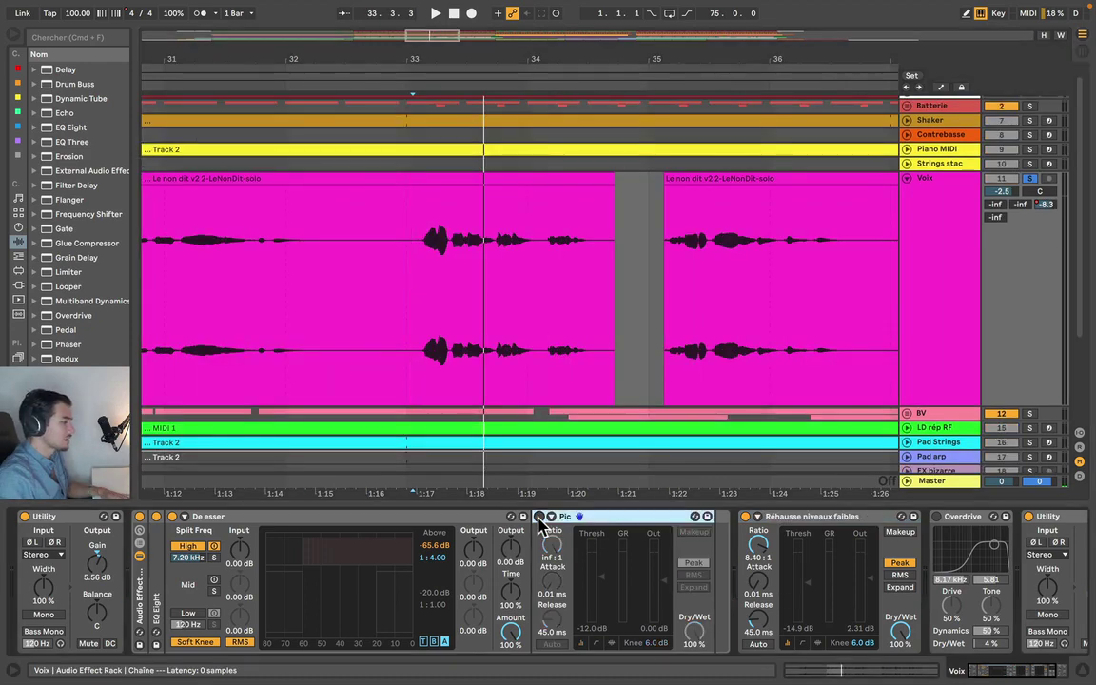
Compare the soloed vocal phrase from bar 33 with the Pic compressor bypassed and enabled, leaving it enabled
{"action": "left_click", "coordinate": [538, 516]}
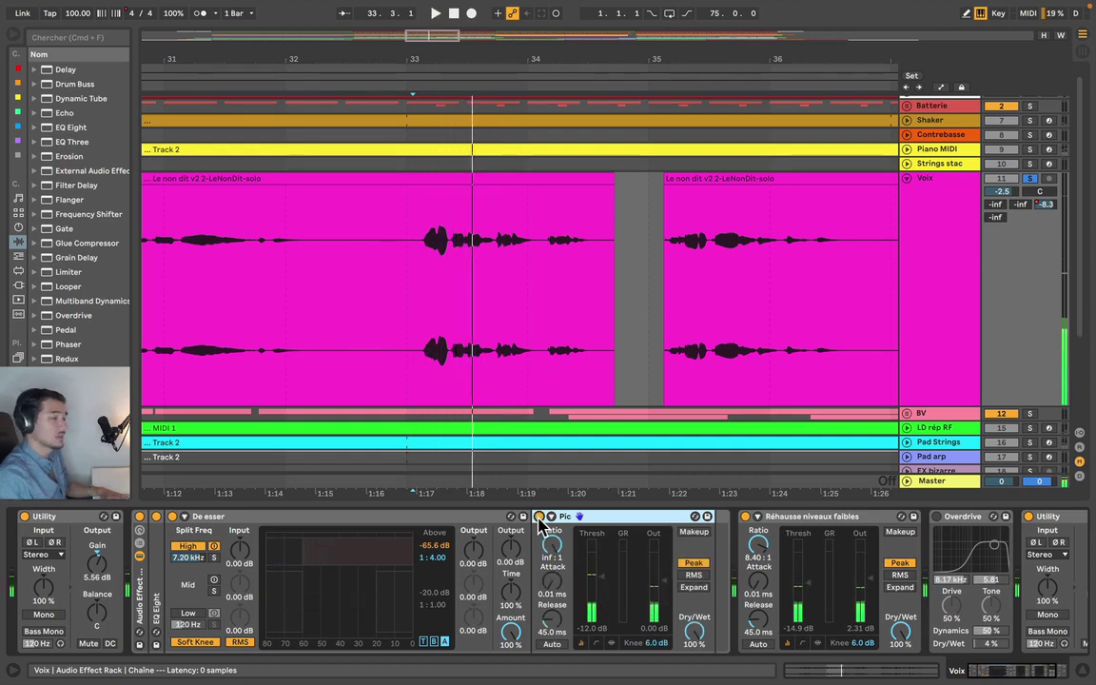
{"action": "key", "text": "space"}
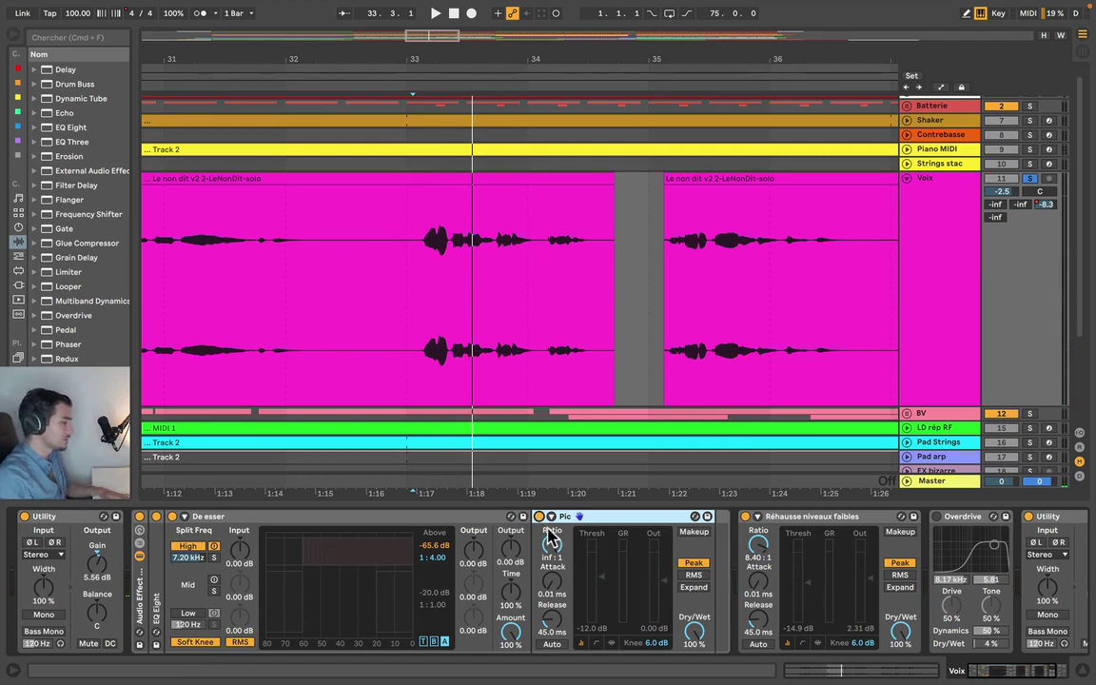
{"action": "key", "text": "space"}
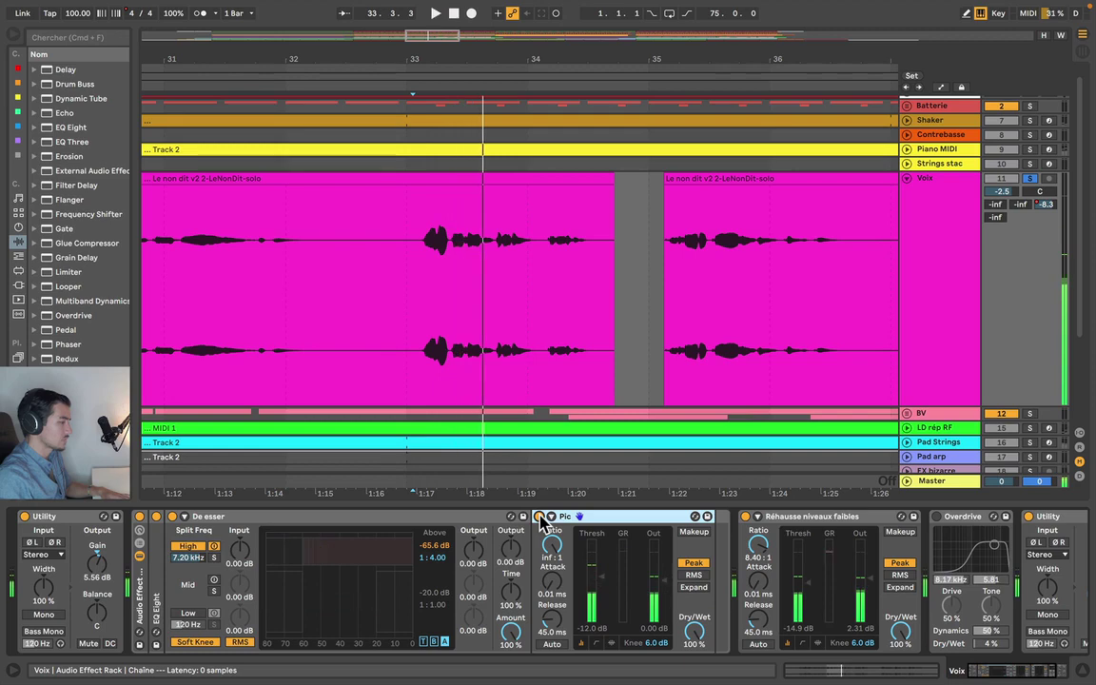
{"action": "scroll", "coordinate": [560, 315], "scroll_direction": "right", "scroll_amount": 2}
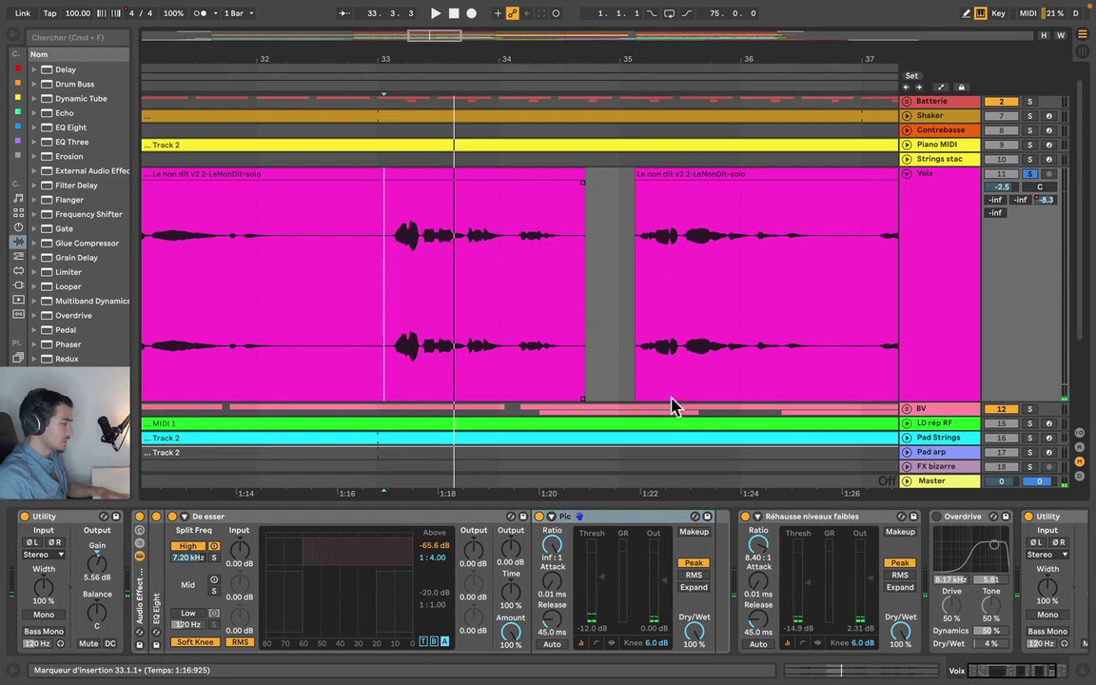
Play the quiet end of the vocal phrase from just after bar 34 with Réhausse niveaux faibles enabled
{"action": "left_click", "coordinate": [745, 516]}
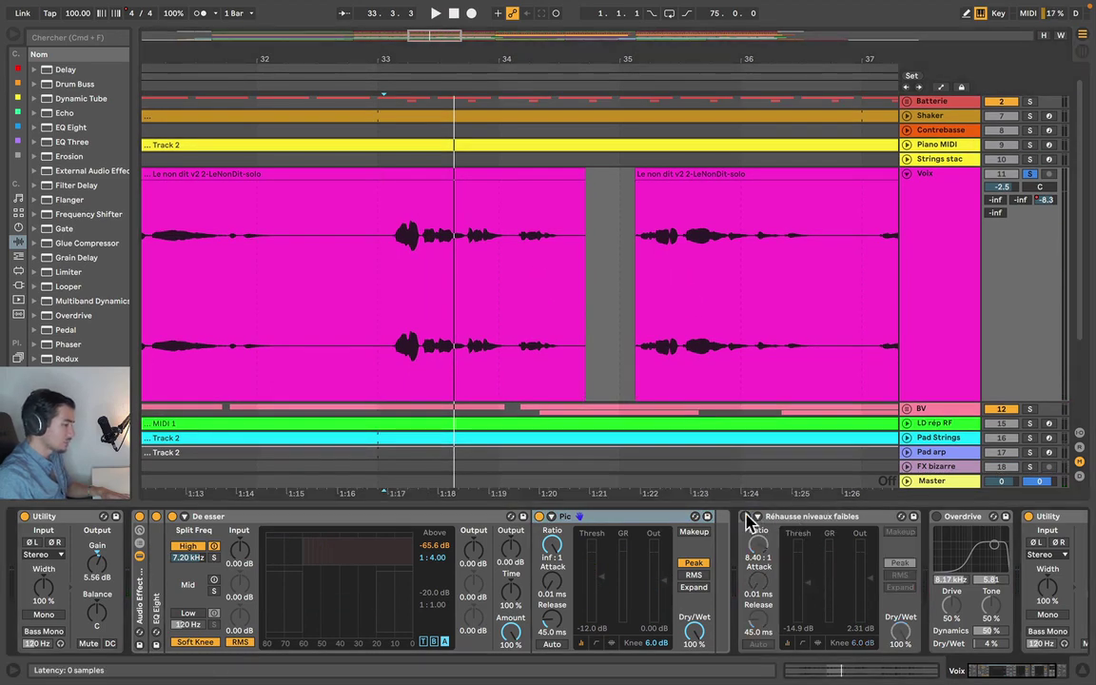
{"action": "left_click", "coordinate": [745, 516]}
{"action": "left_click", "coordinate": [493, 288]}
{"action": "left_click", "coordinate": [516, 294]}
{"action": "key", "text": "space"}
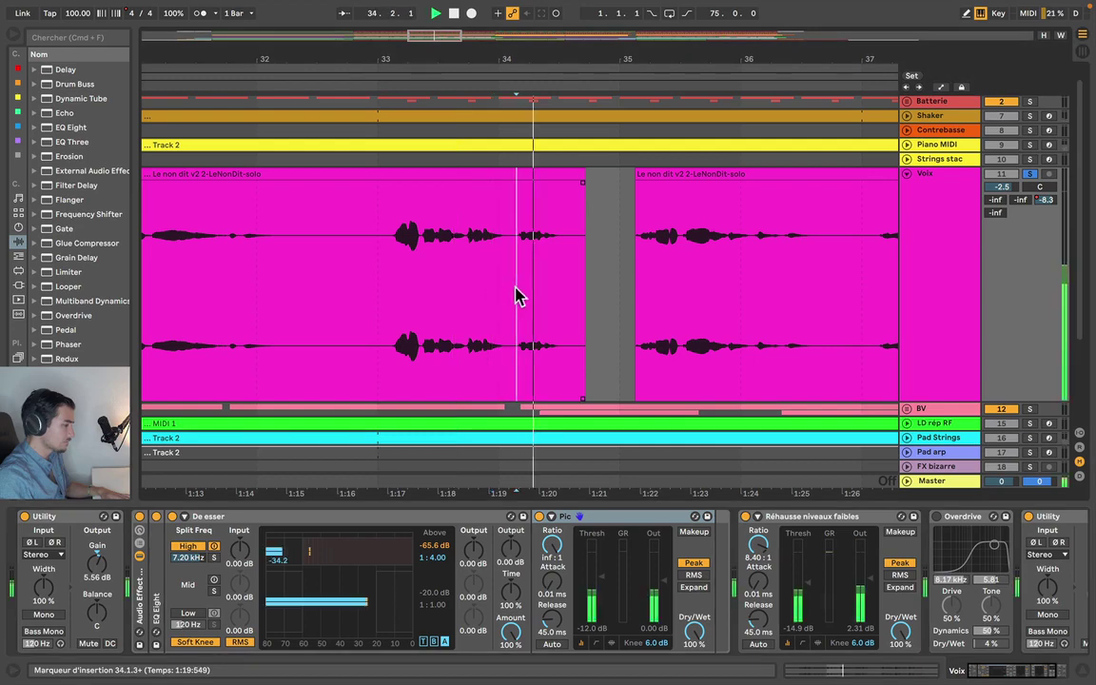
{"action": "key", "text": "space"}
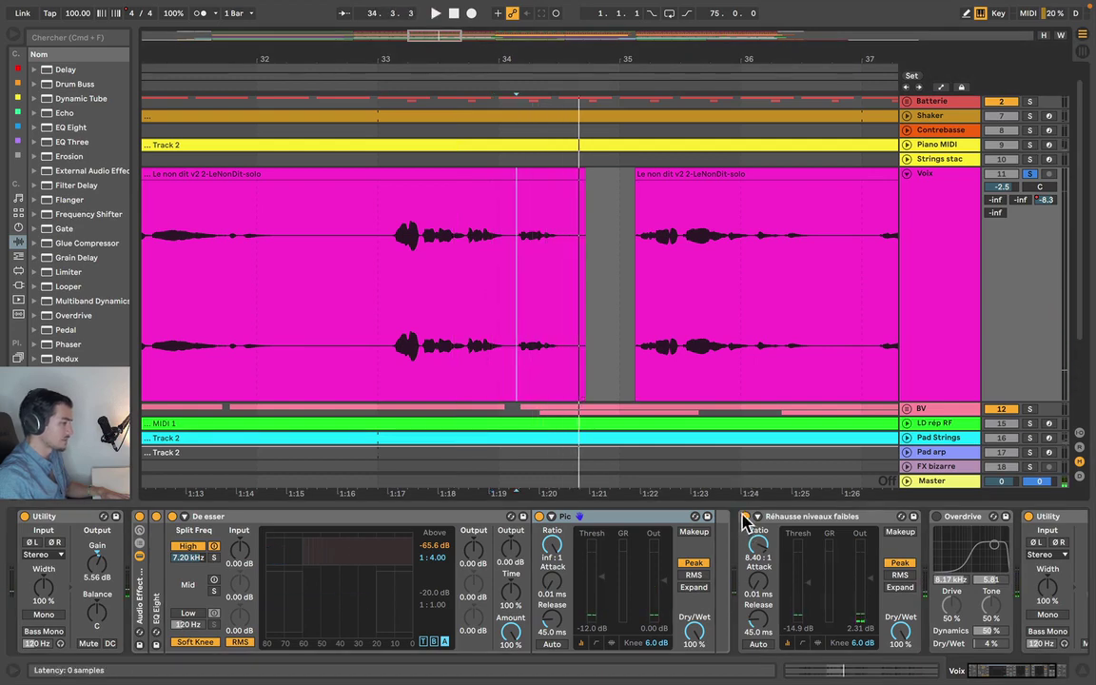
Compare the quiet vocal ending with Réhausse niveaux faibles bypassed and enabled, leaving the compressor enabled
{"action": "left_click", "coordinate": [745, 516]}
{"action": "left_click", "coordinate": [745, 516]}
{"action": "key", "text": "space"}
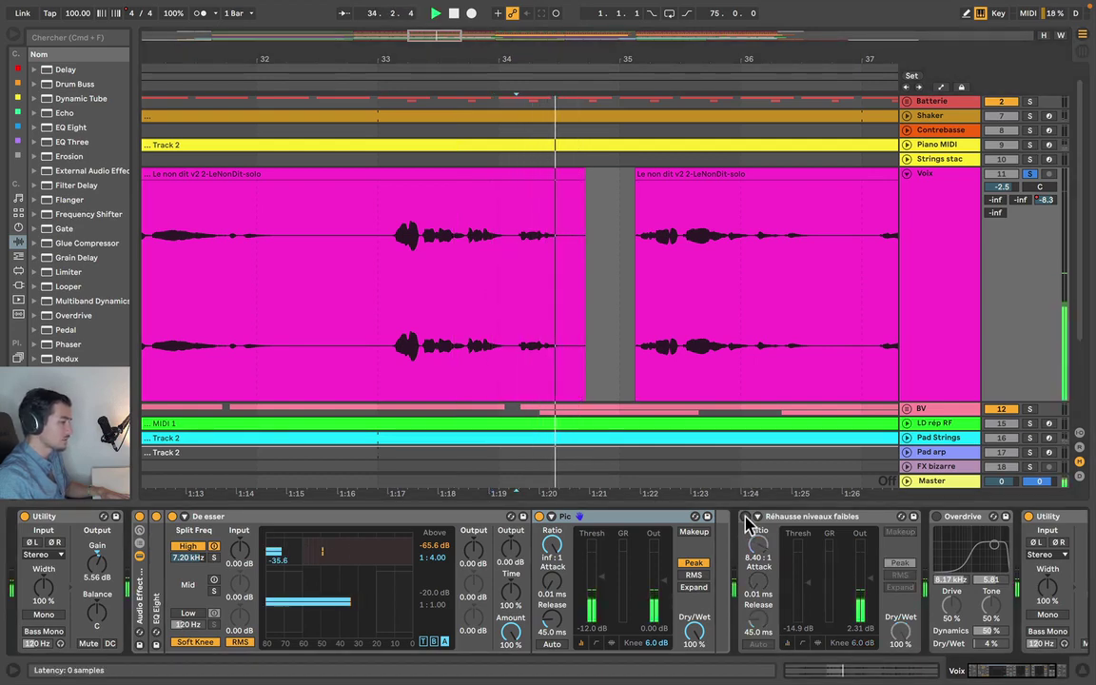
{"action": "key", "text": "space"}
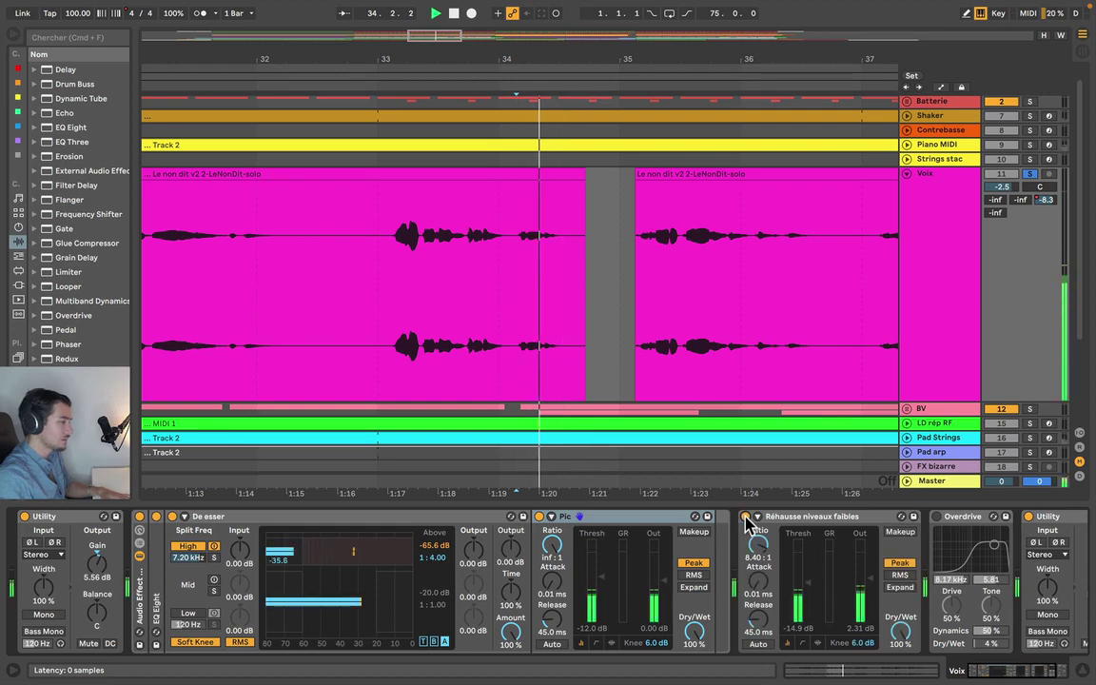
{"action": "key", "text": "space"}
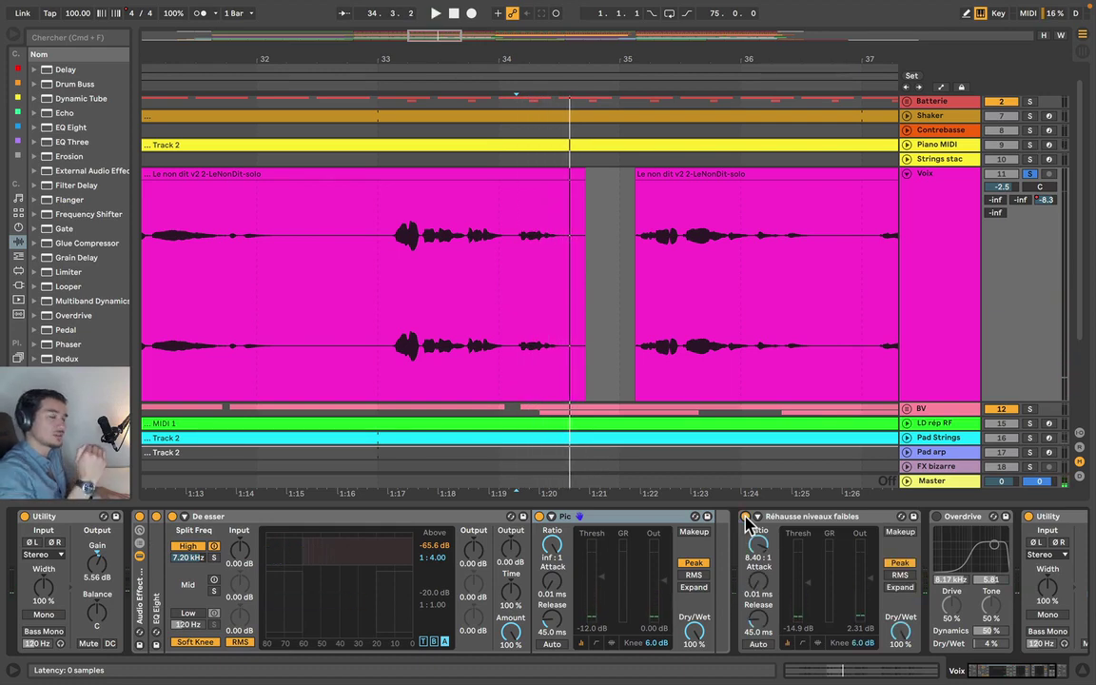
Play the whole soloed vocal phrase from just before bar 33 with both compressors enabled
{"action": "left_click", "coordinate": [366, 290]}
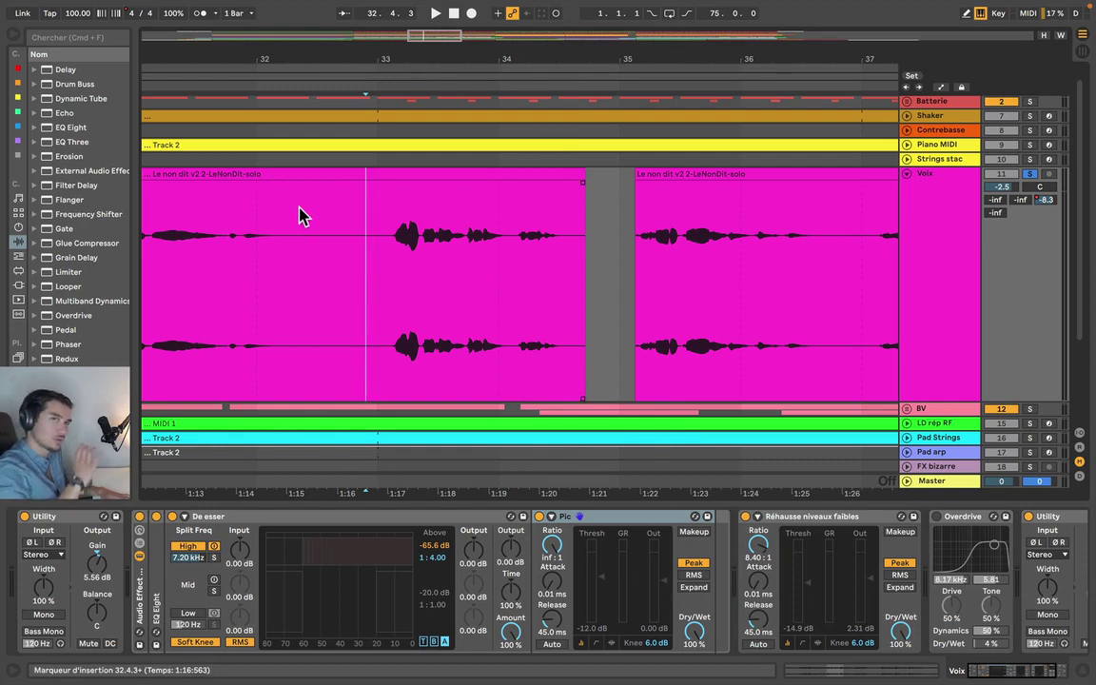
{"action": "key", "text": "space"}
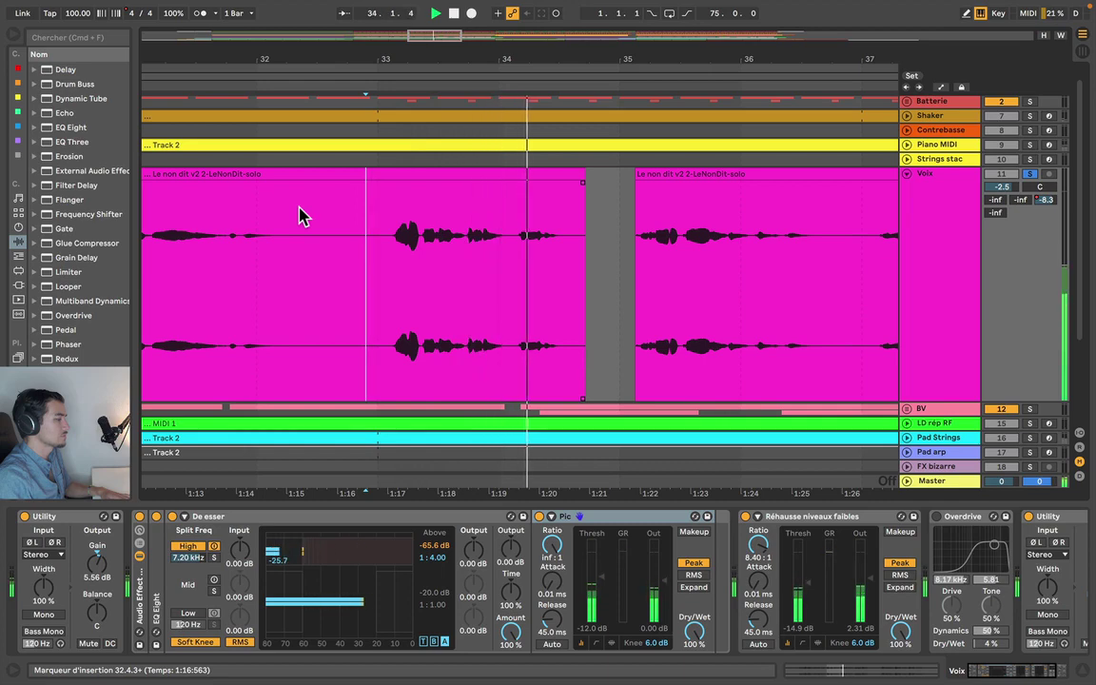
{"action": "key", "text": "space"}
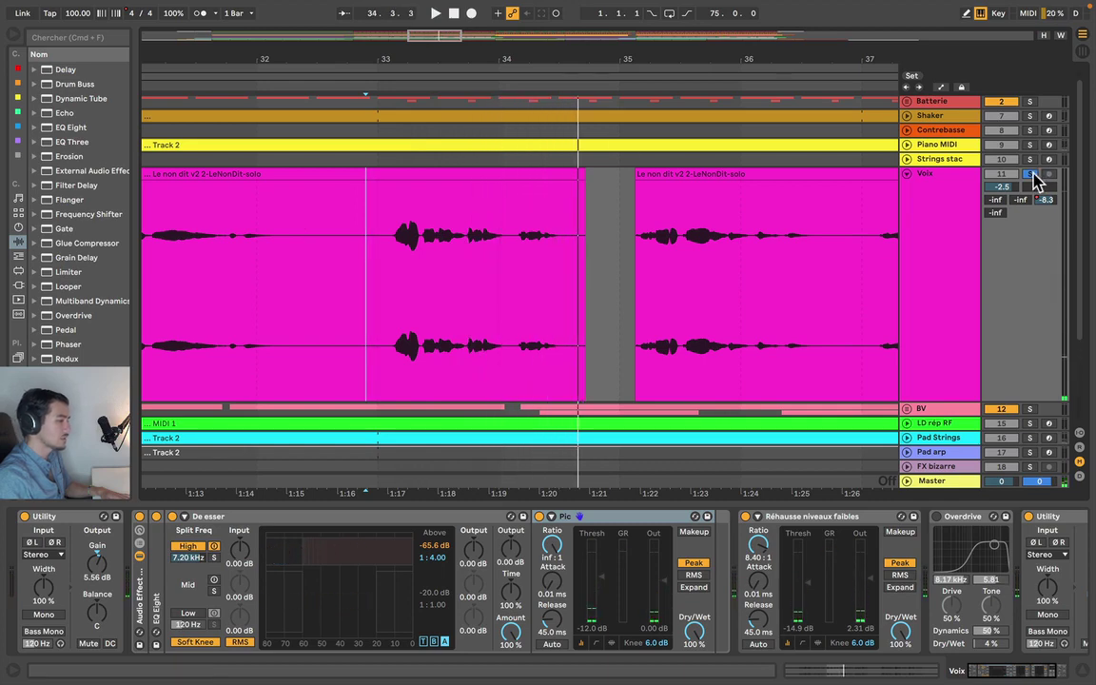
Play the vocal phrase from just before bar 33 in the full mix with both compressors enabled
{"action": "left_click_drag", "start_coordinate": [637, 57], "coordinate": [637, 43]}
{"action": "scroll", "coordinate": [506, 206], "scroll_direction": "right", "scroll_amount": 3}
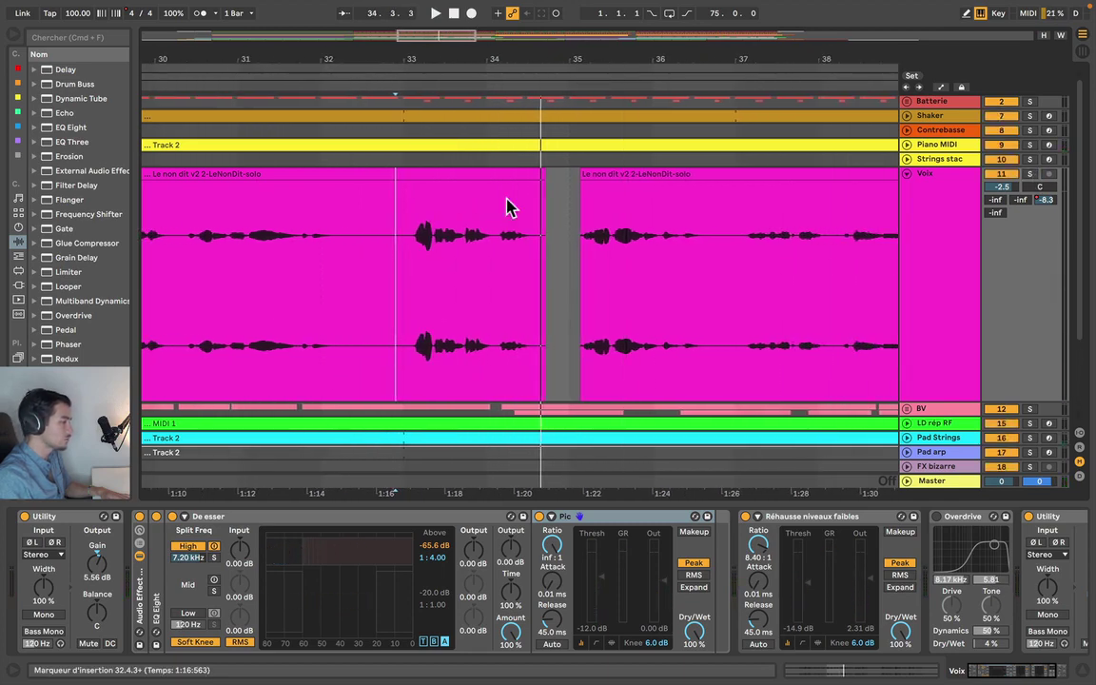
{"action": "key", "text": "space"}
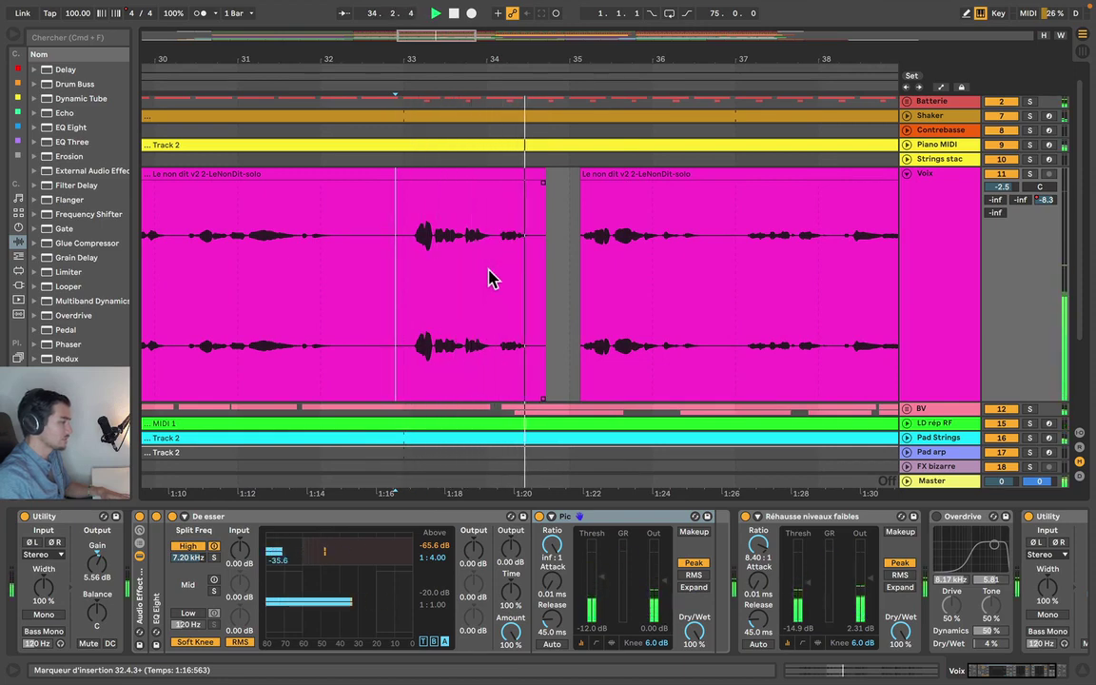
Compare the vocal phrase from bar 33 in the full mix with Pic and Réhausse niveaux faibles bypassed and enabled, leaving both enabled
{"action": "left_click", "coordinate": [540, 515]}
{"action": "left_click", "coordinate": [744, 515]}
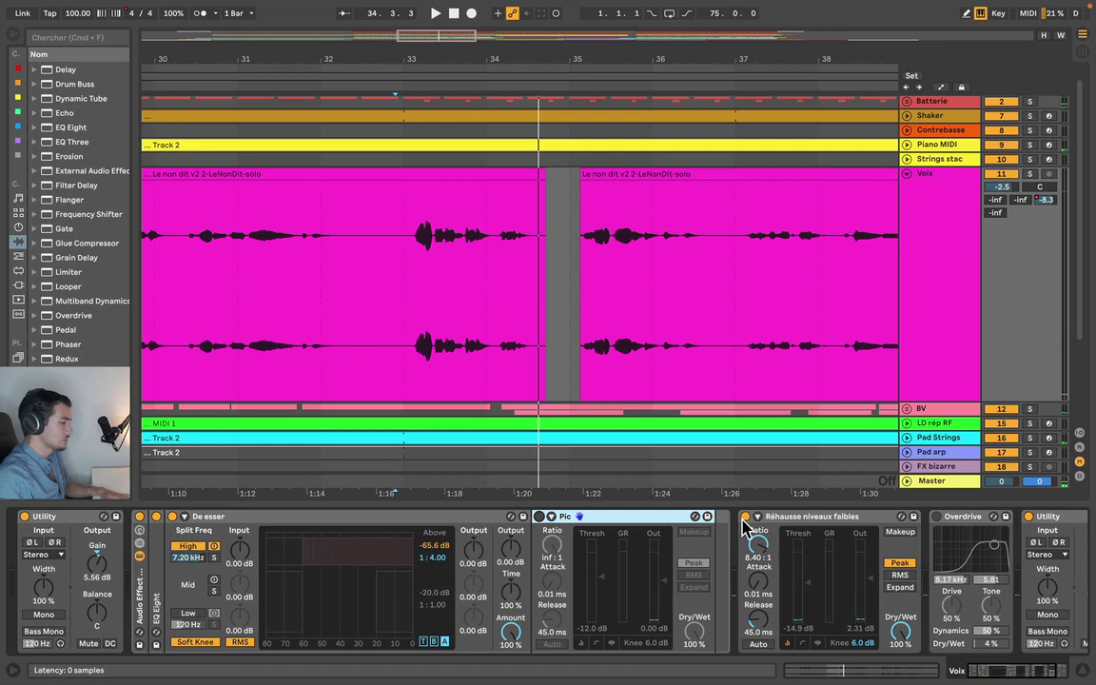
{"action": "key", "text": "space"}
{"action": "key", "text": "space"}
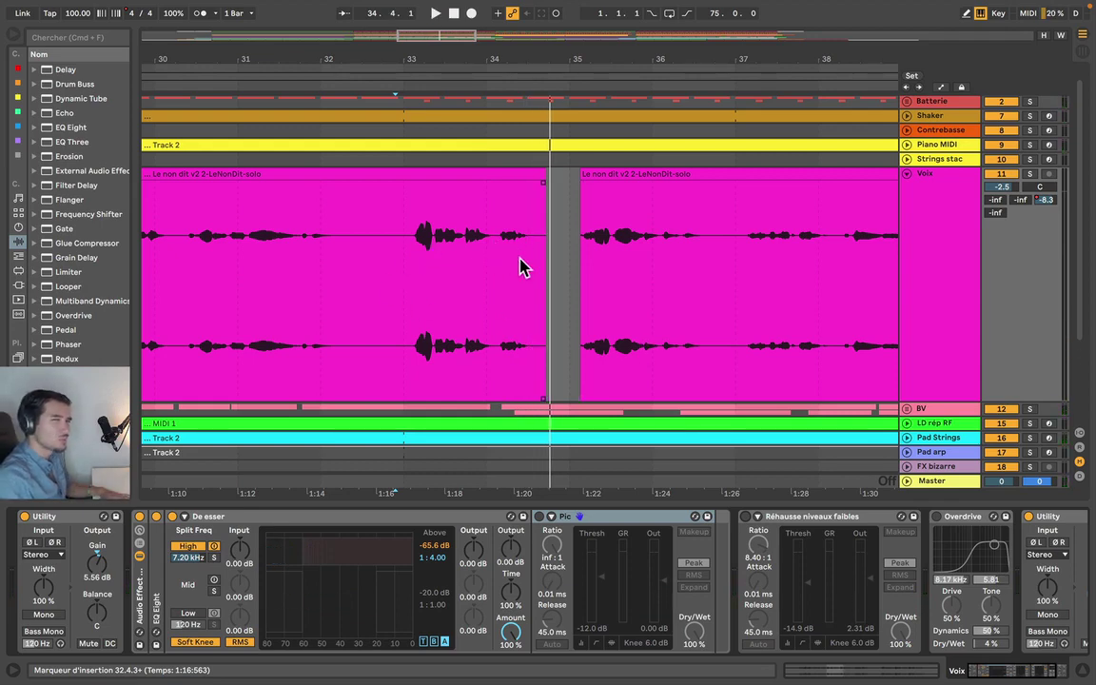
{"action": "left_click", "coordinate": [405, 276]}
{"action": "key", "text": "space"}
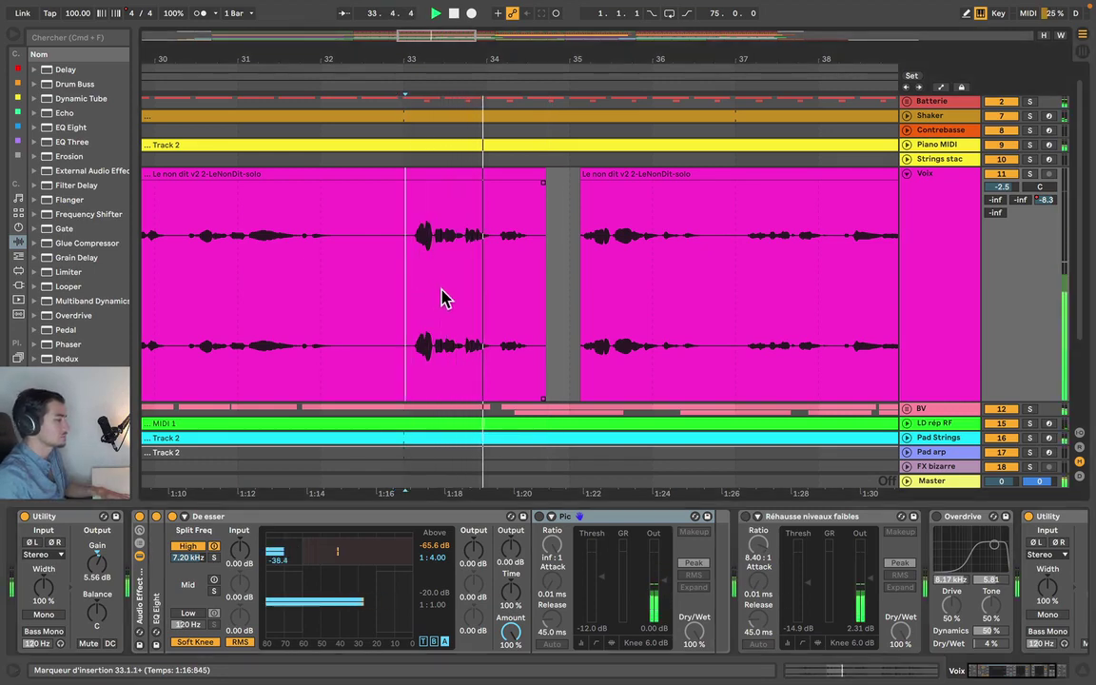
{"action": "key", "text": "space"}
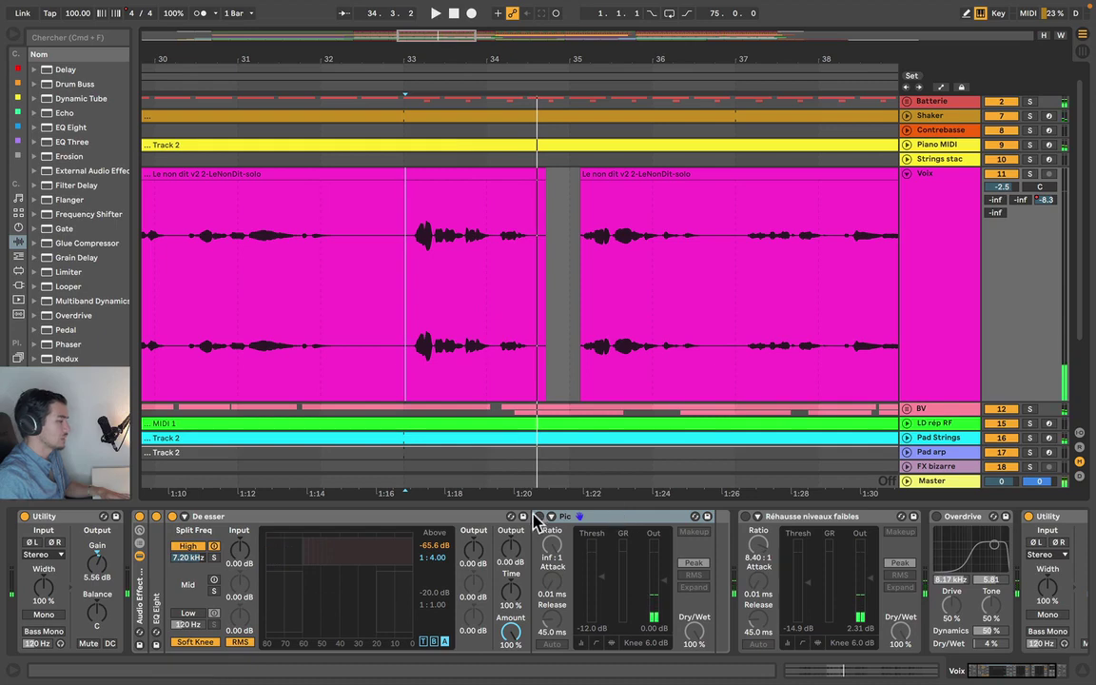
{"action": "key", "text": "space"}
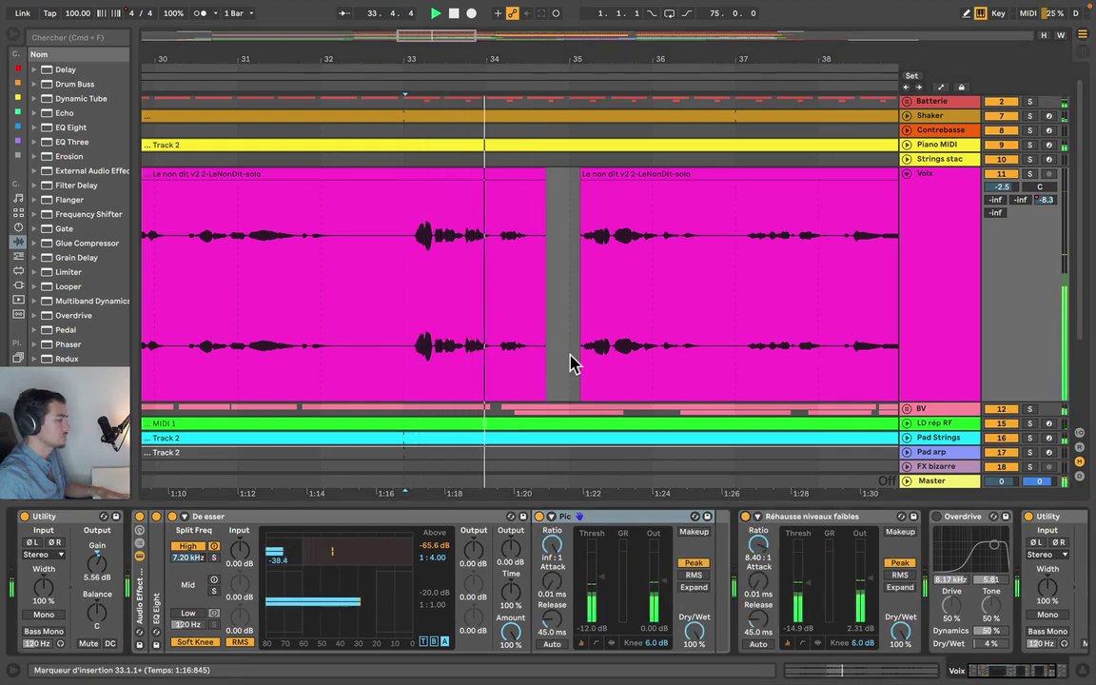
{"action": "key", "text": "space"}
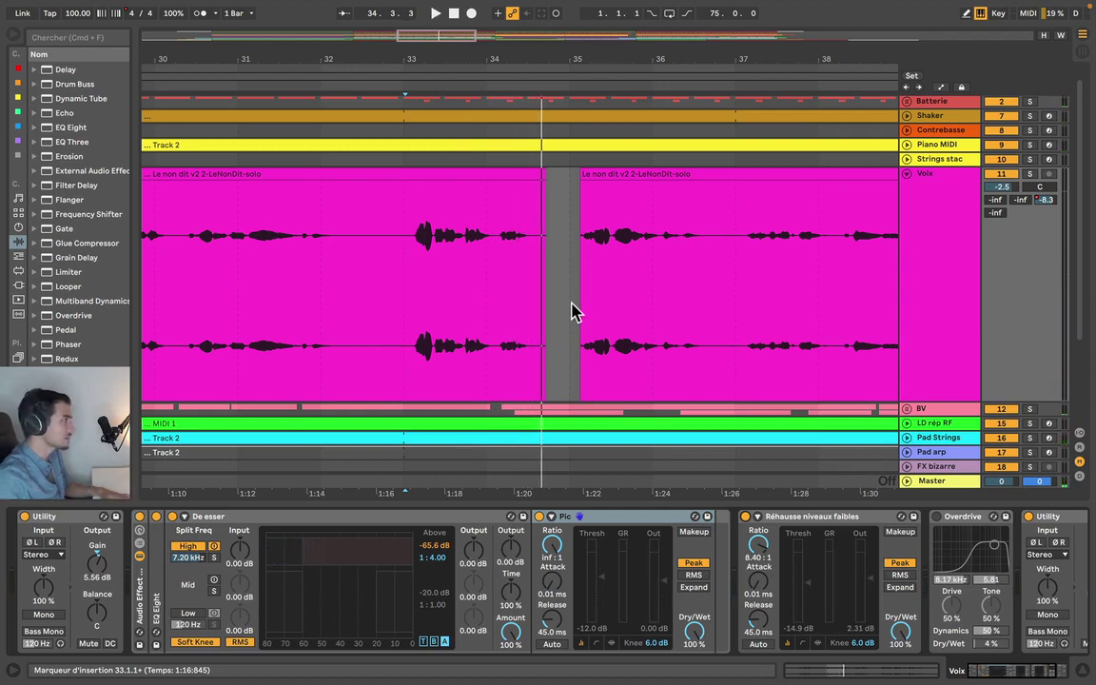
Fit the song sections through the Outro in the arrangement view and display the return tracks
{"action": "key", "text": "x"}
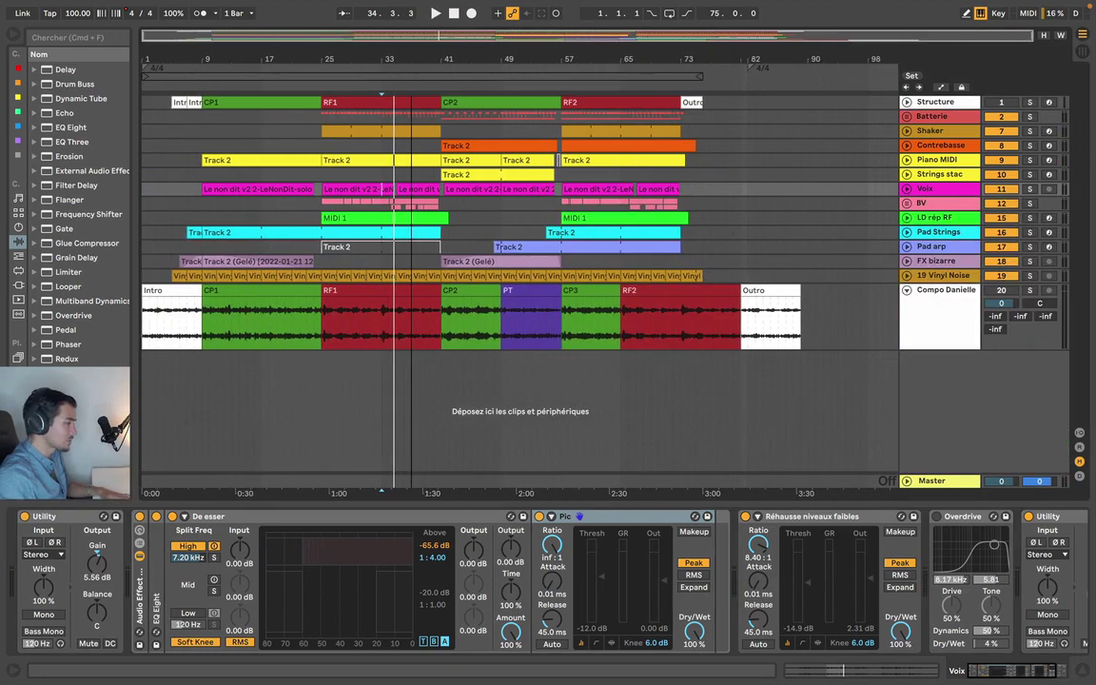
{"action": "left_click", "coordinate": [714, 210]}
{"action": "left_click", "coordinate": [712, 197]}
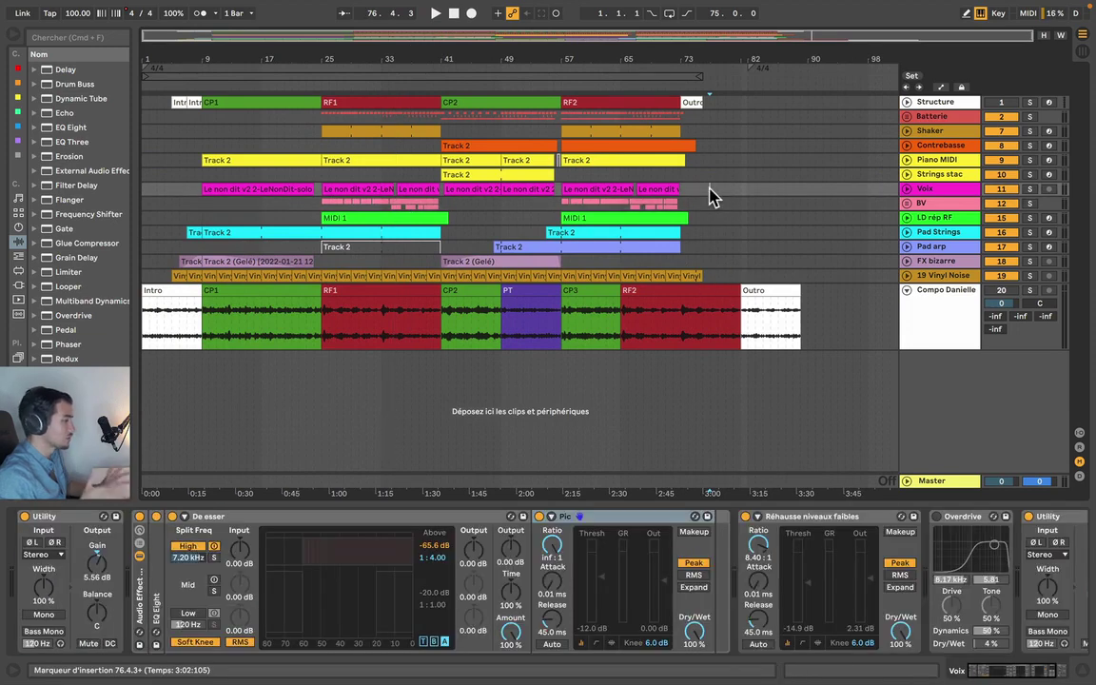
{"action": "left_click", "coordinate": [618, 176]}
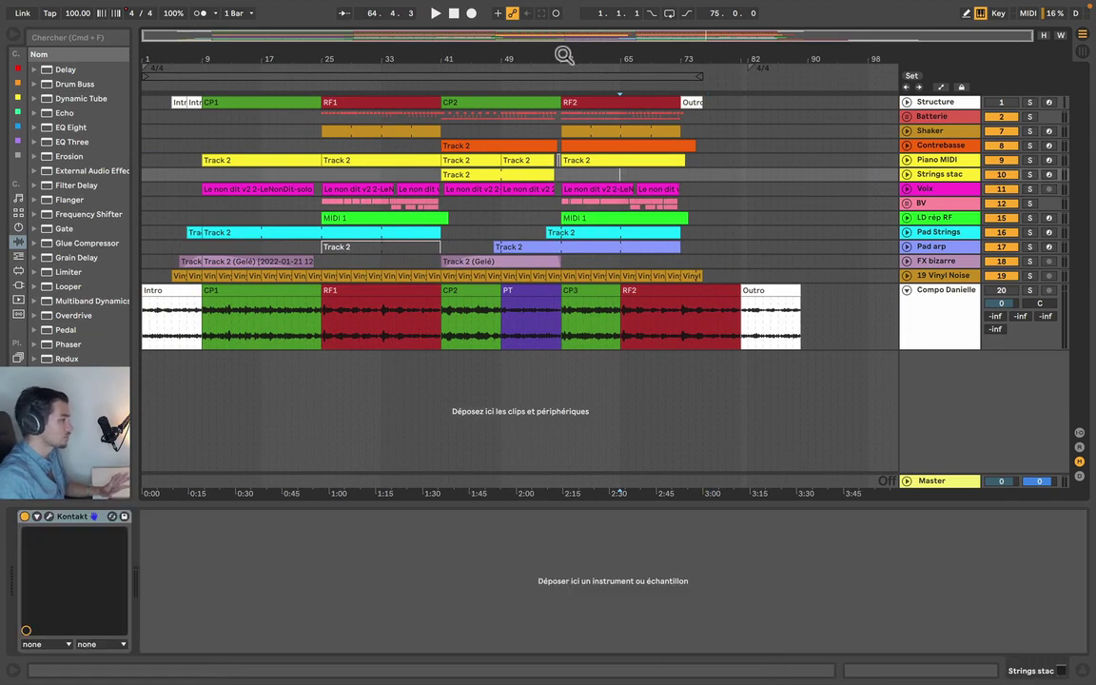
{"action": "left_click_drag", "start_coordinate": [565, 54], "coordinate": [693, 55]}
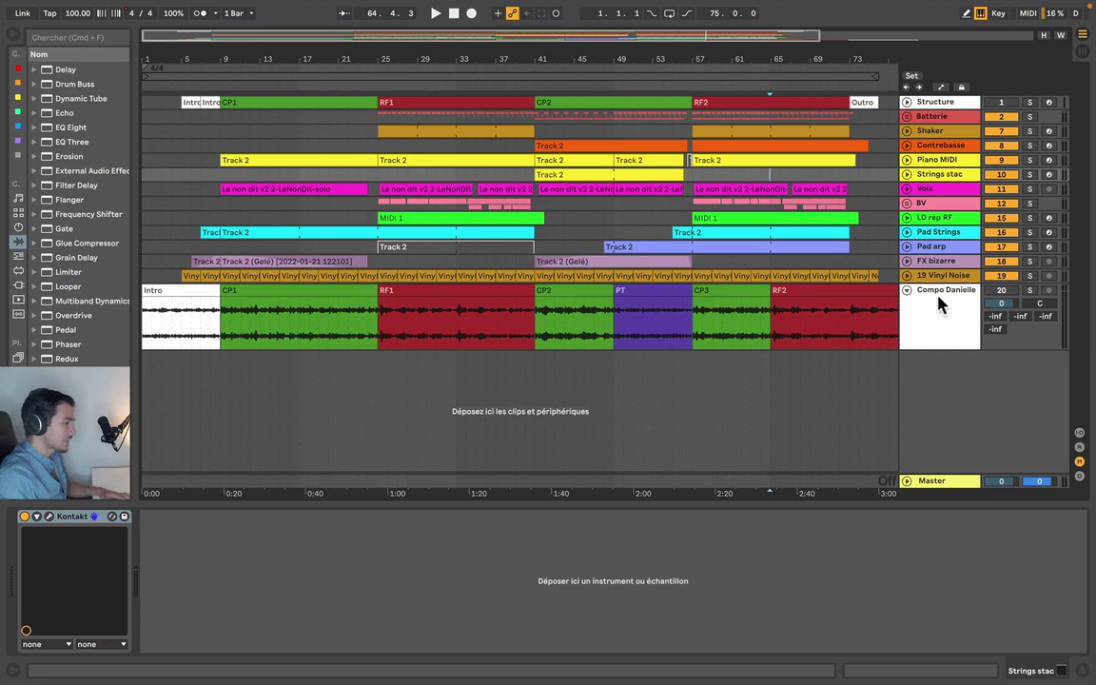
{"action": "left_click", "coordinate": [1079, 449]}
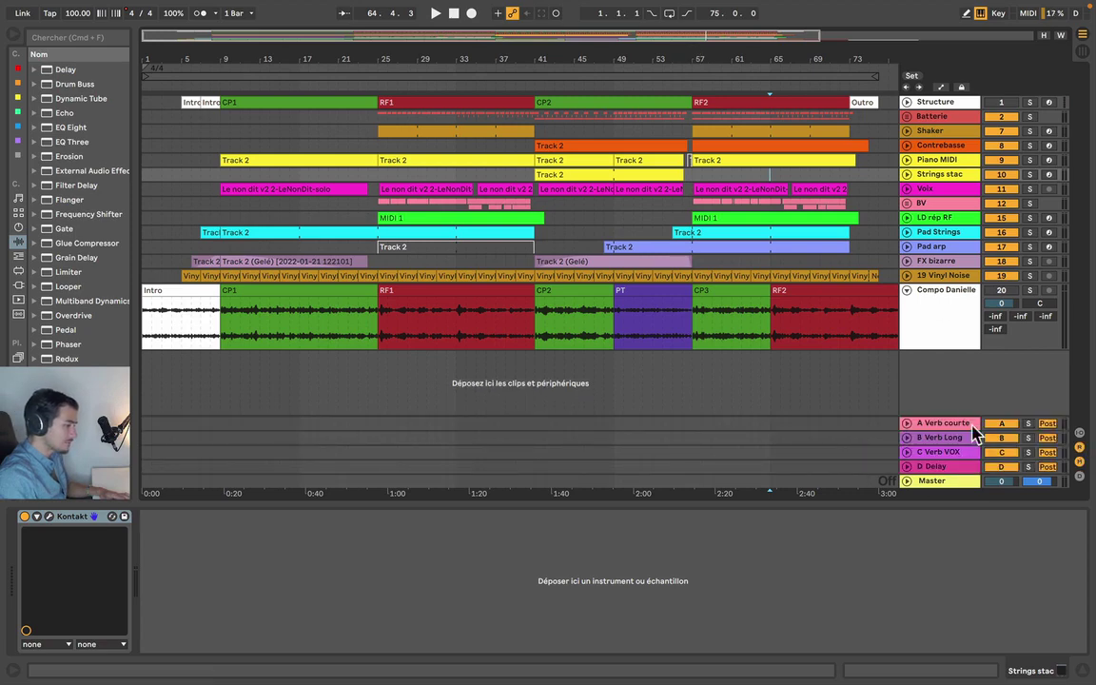
Examine the effects on the Verb courte, Verb Long, Verb VOX and Delay returns, and each track's send levels in the mixer
{"action": "left_click", "coordinate": [941, 423]}
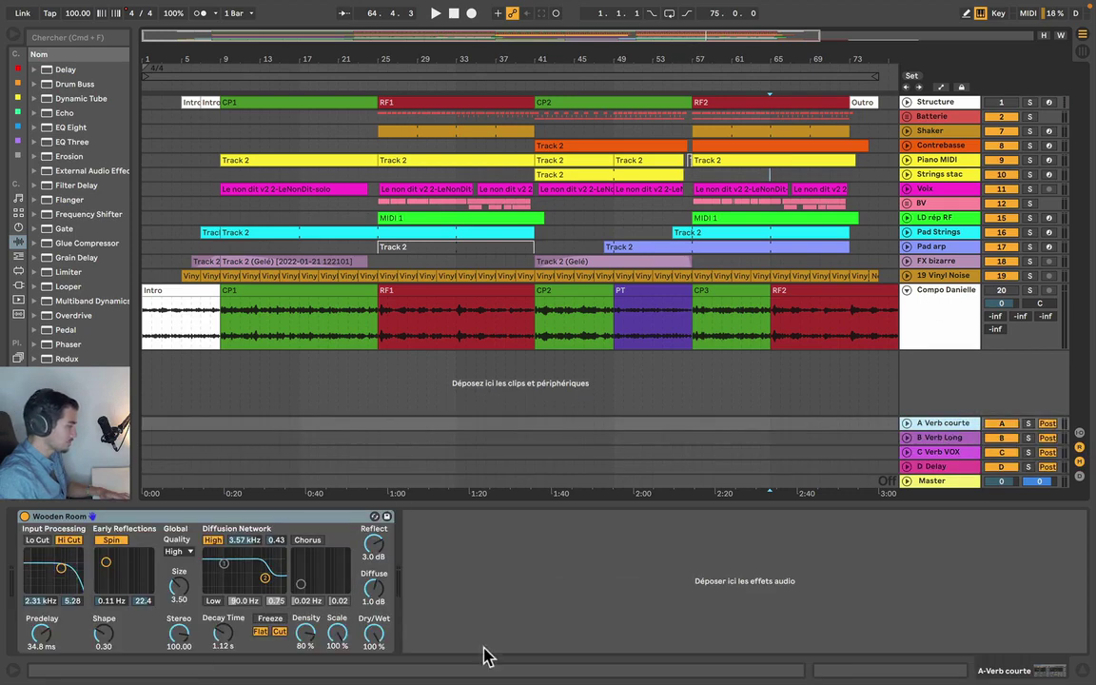
{"action": "left_click", "coordinate": [937, 438]}
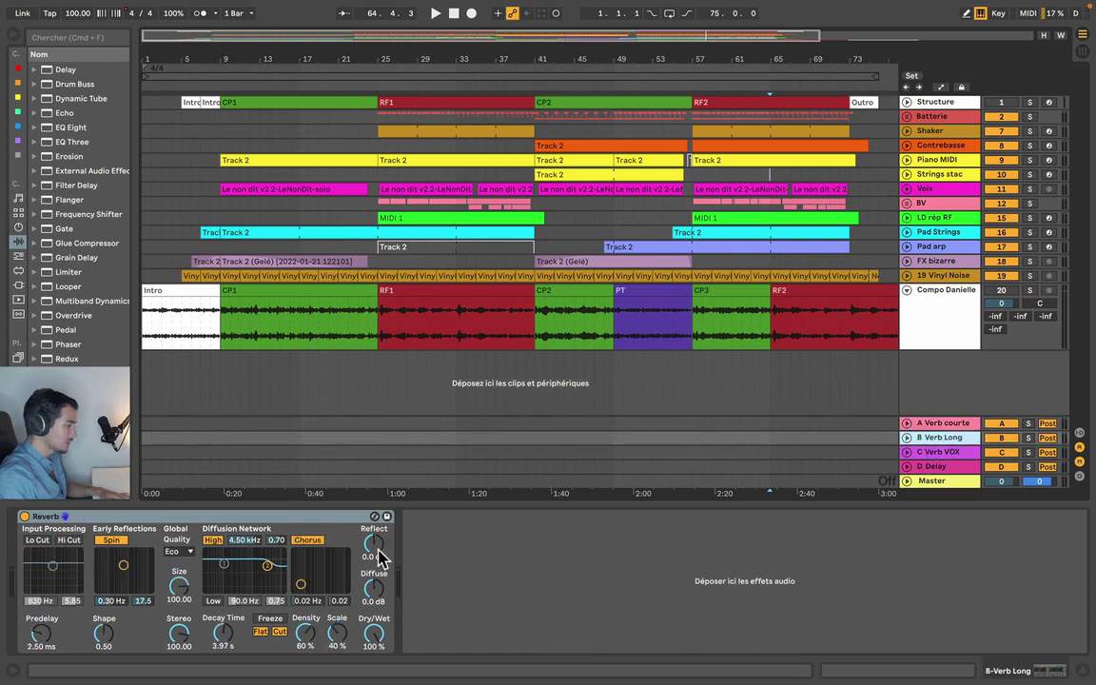
{"action": "left_click", "coordinate": [937, 453]}
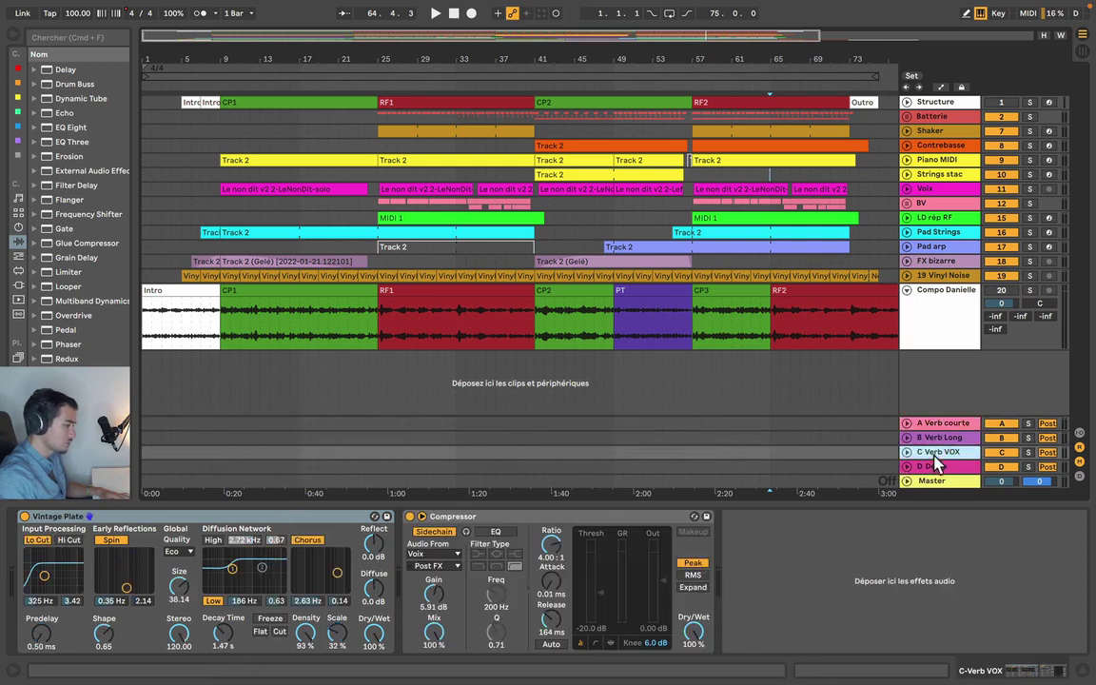
{"action": "left_click", "coordinate": [937, 467]}
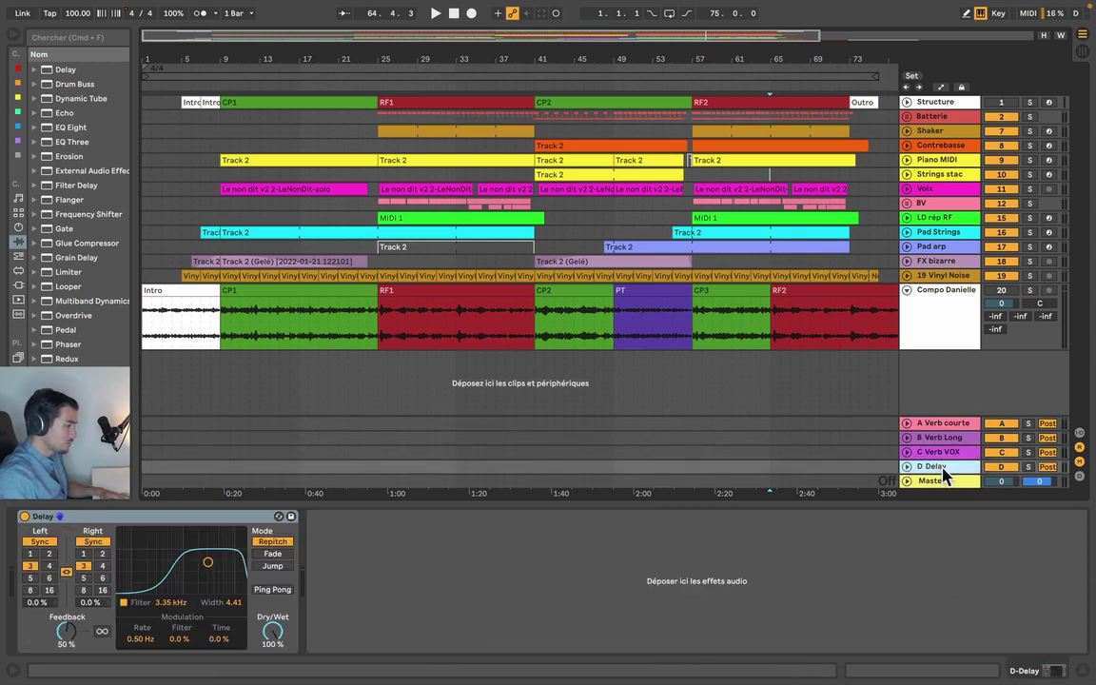
{"action": "left_click", "coordinate": [939, 424]}
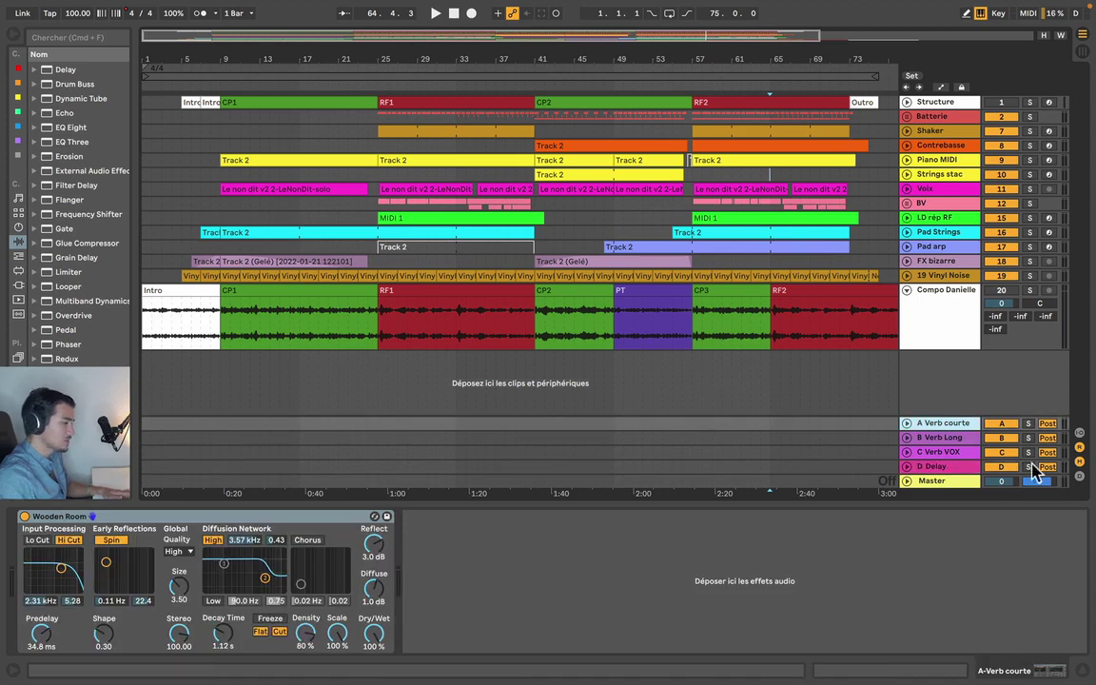
{"action": "key", "text": "Tab"}
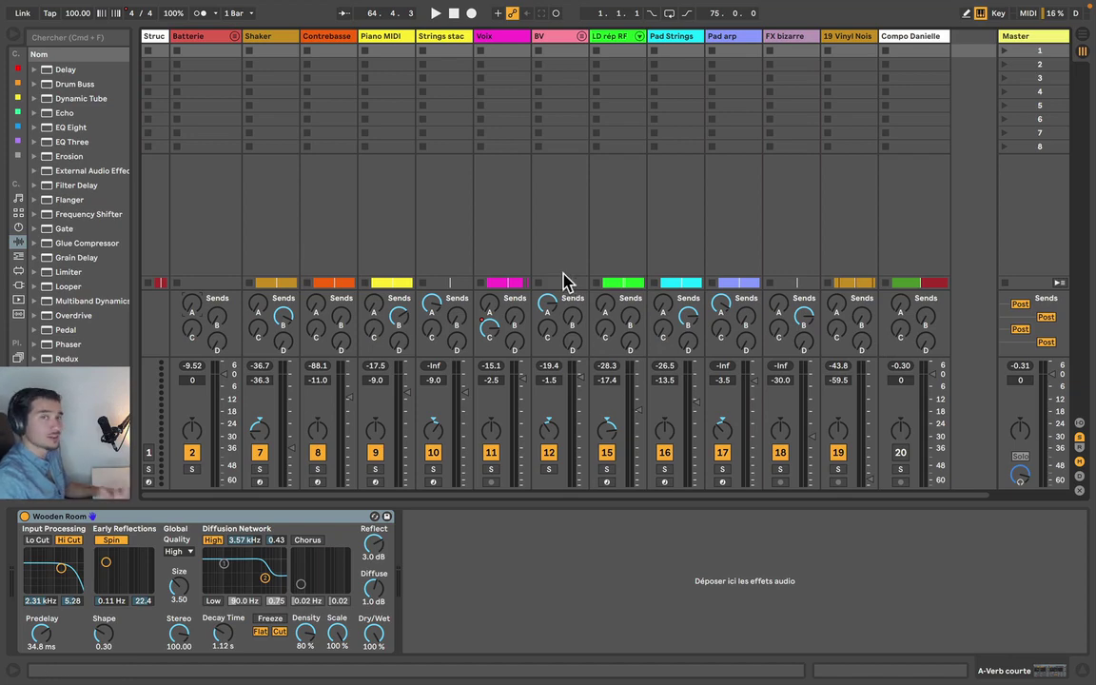
{"action": "key", "text": "Tab"}
Play the full mix from just before the RF2 section, around bar 56, with the reverb and delay returns active
{"action": "left_click", "coordinate": [464, 107]}
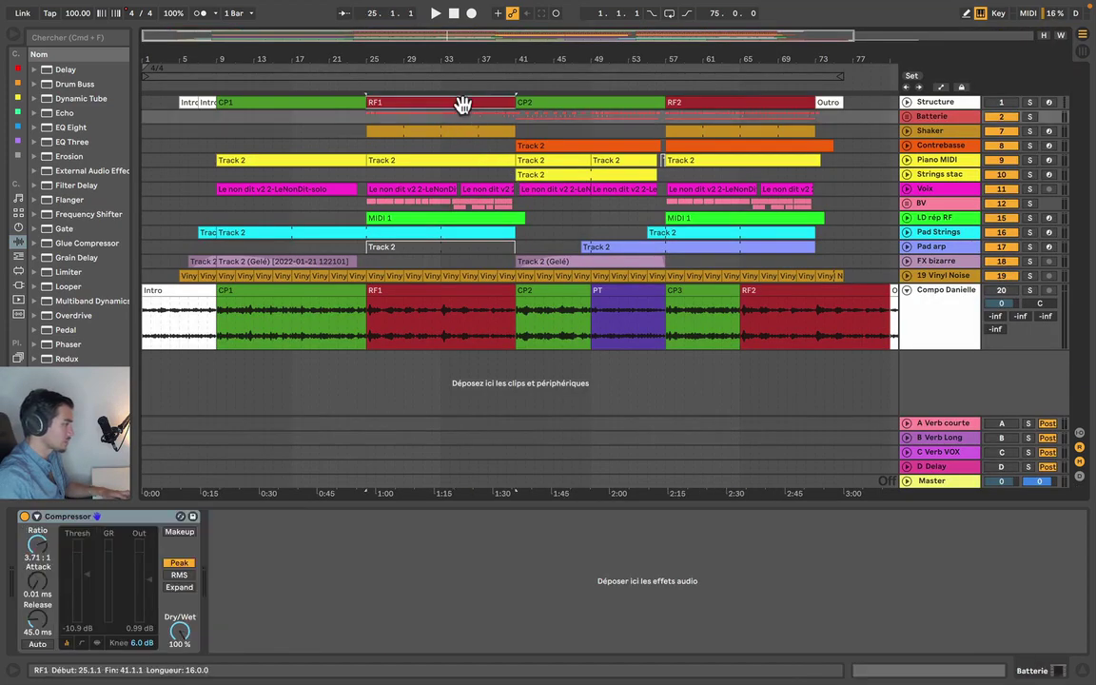
{"action": "left_click", "coordinate": [381, 136]}
{"action": "key", "text": "space"}
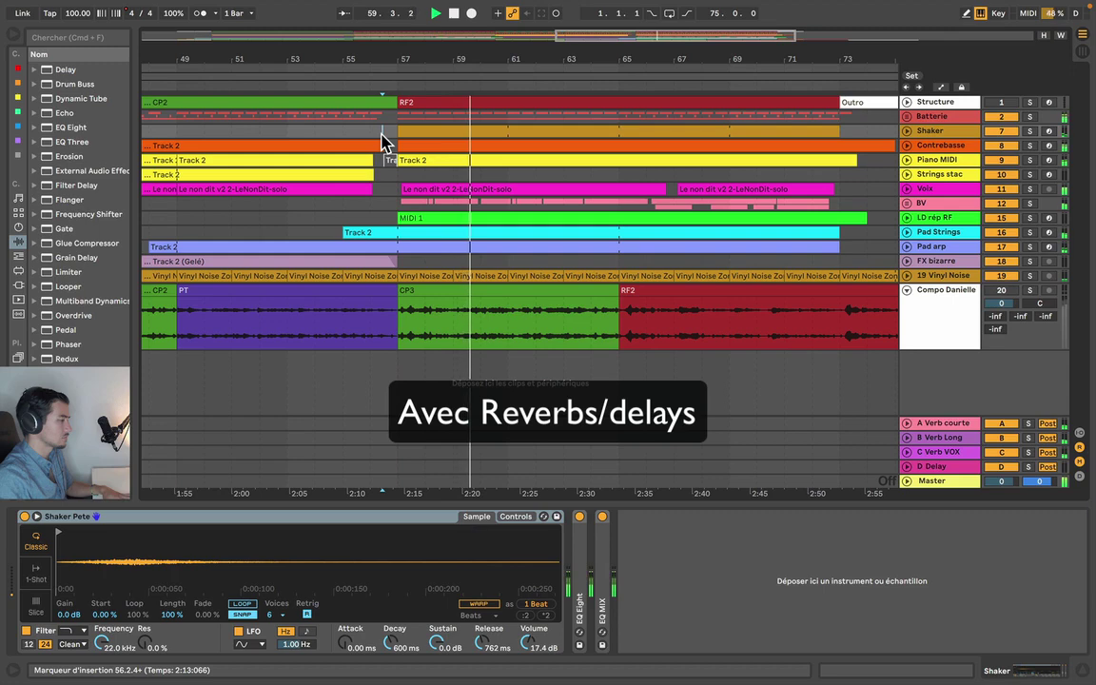
Deactivate all four return tracks together during playback to hear the mix without reverbs and delay
{"action": "left_click", "coordinate": [942, 423]}
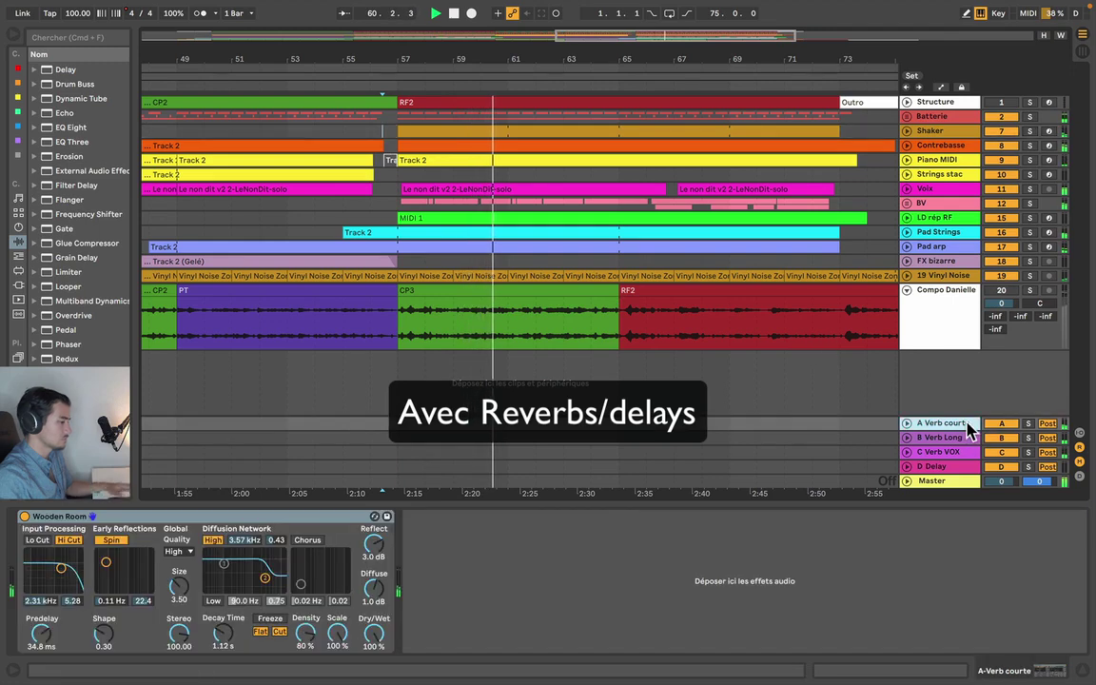
{"action": "left_click", "coordinate": [962, 464]}
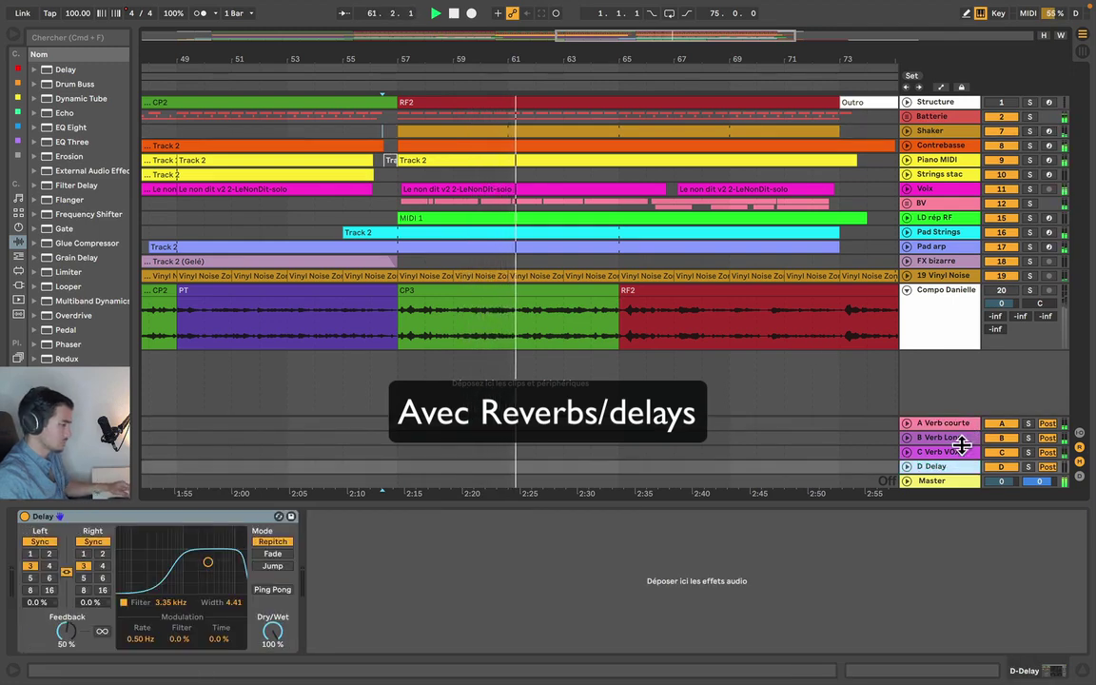
{"action": "left_click", "coordinate": [959, 425], "text": "shift"}
{"action": "left_click", "coordinate": [1000, 422]}
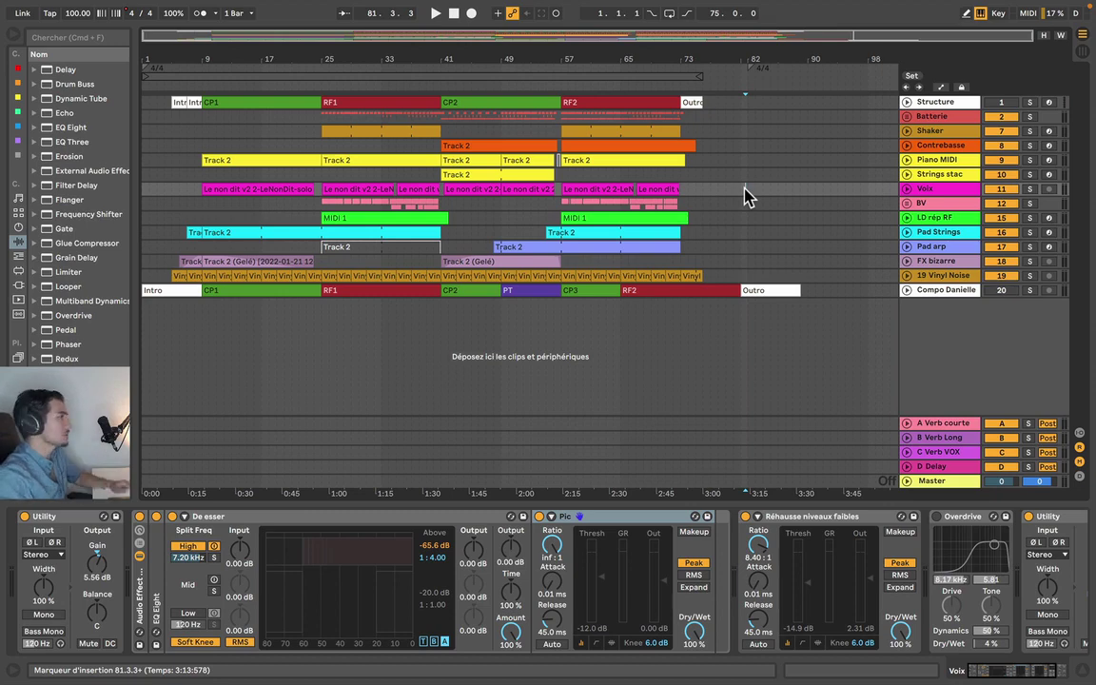
Play the soloed original composition track from the CP3 section at bar 57 to hear the chorus before arranging
{"action": "left_click", "coordinate": [700, 177]}
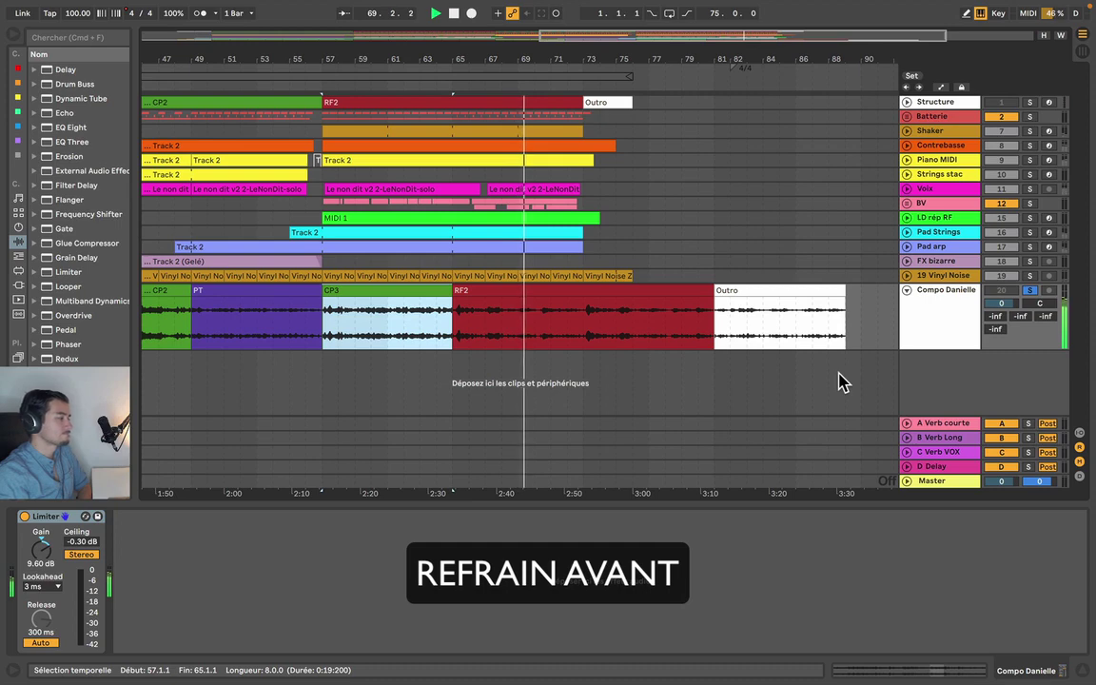
{"action": "scroll", "coordinate": [840, 381], "scroll_direction": "left", "scroll_amount": 5}
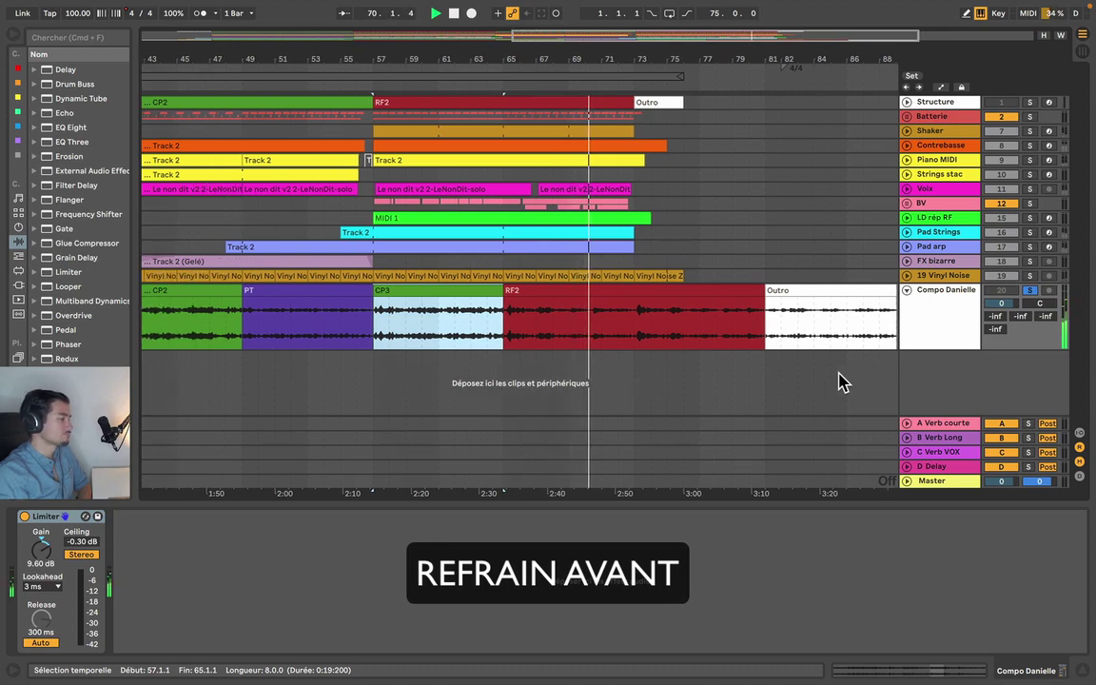